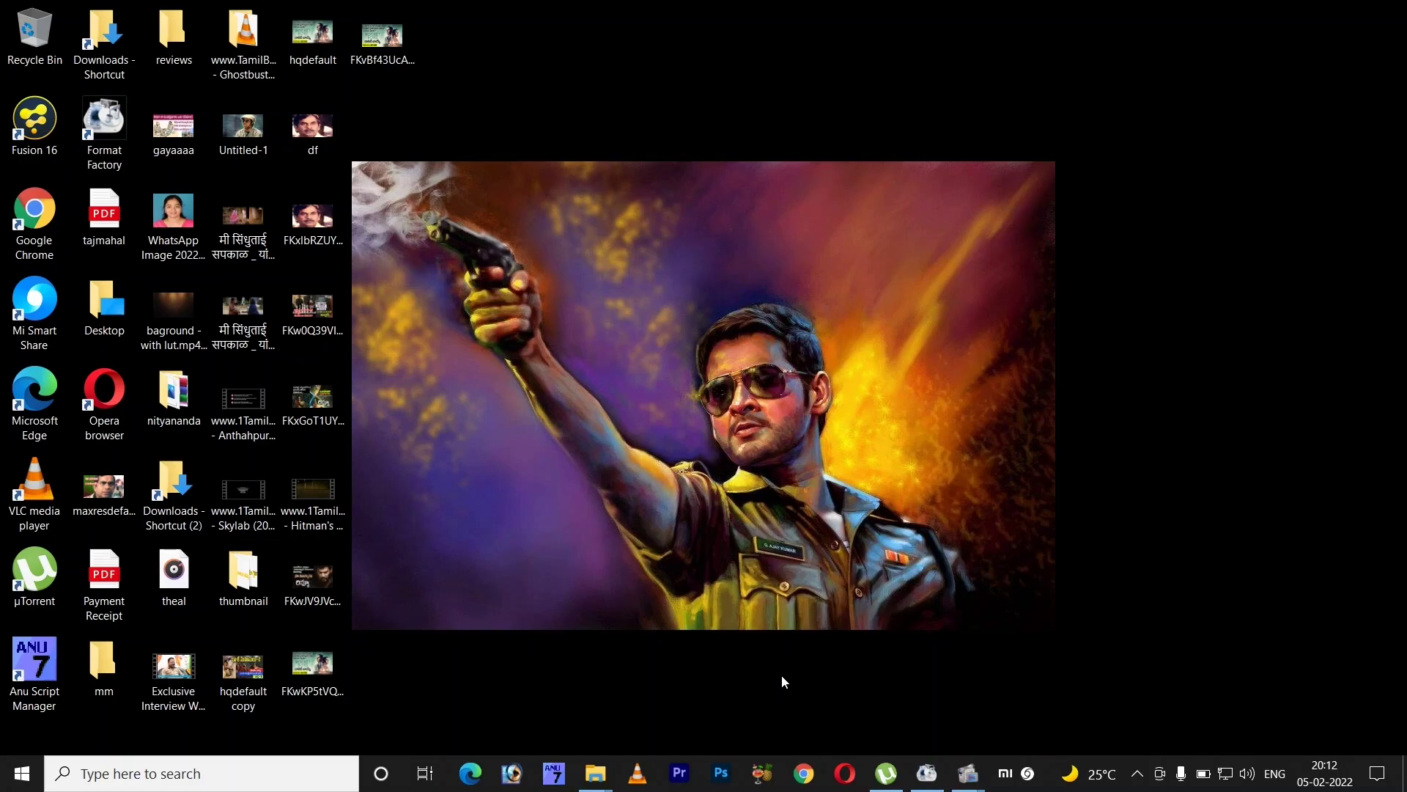
- Search Windows for 'adobe' and launch Adobe Premiere Pro 2021
left_click(196, 780)
type("adobe")
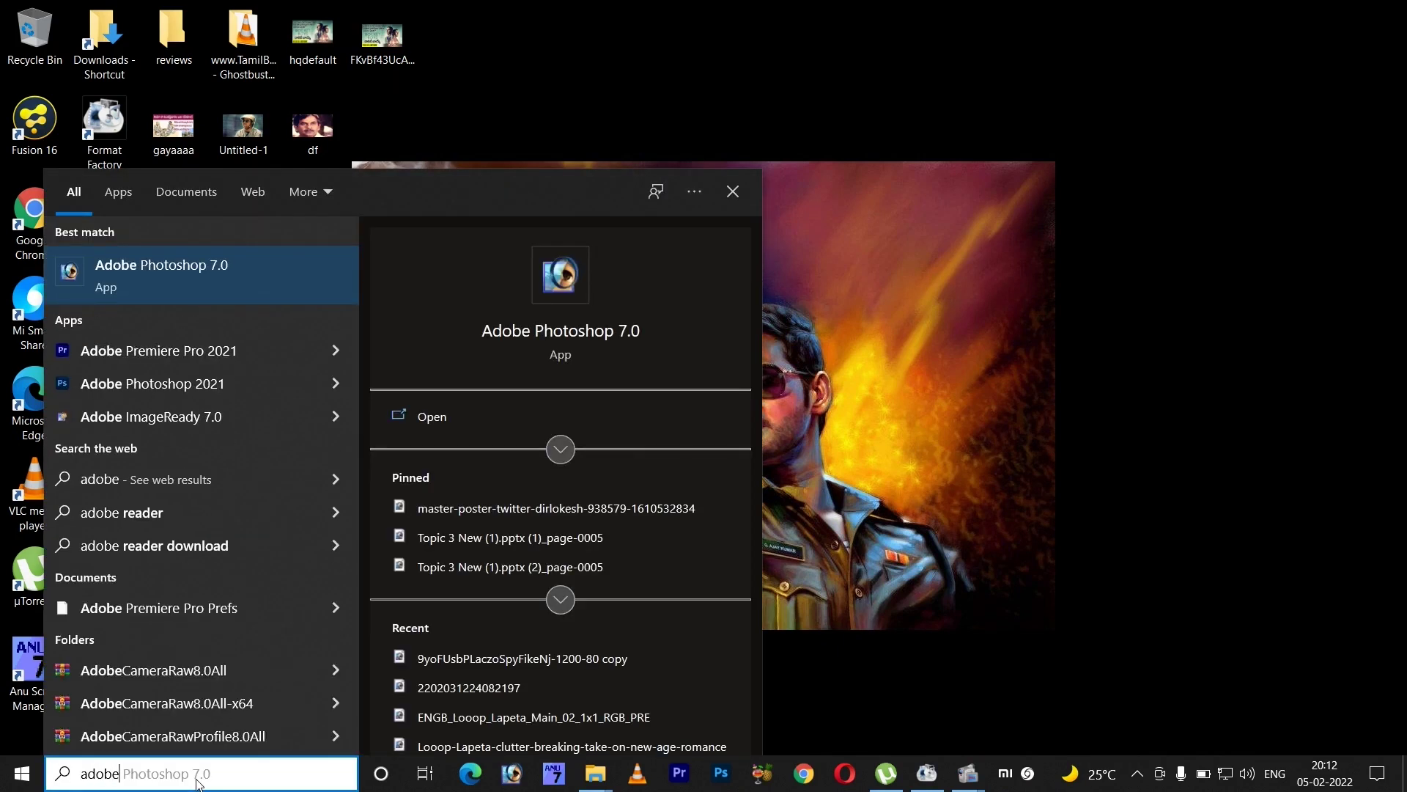
left_click(258, 358)
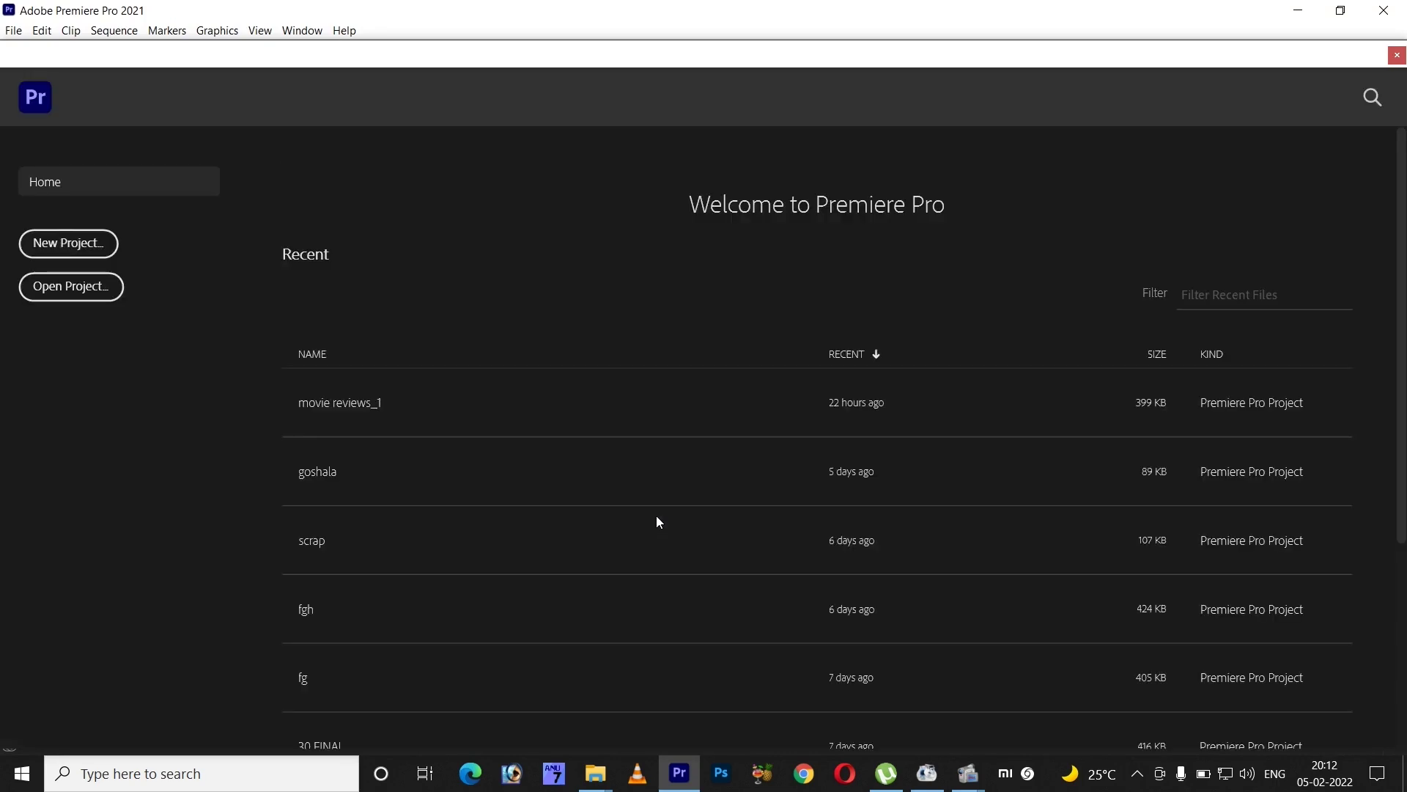
left_click(680, 773)
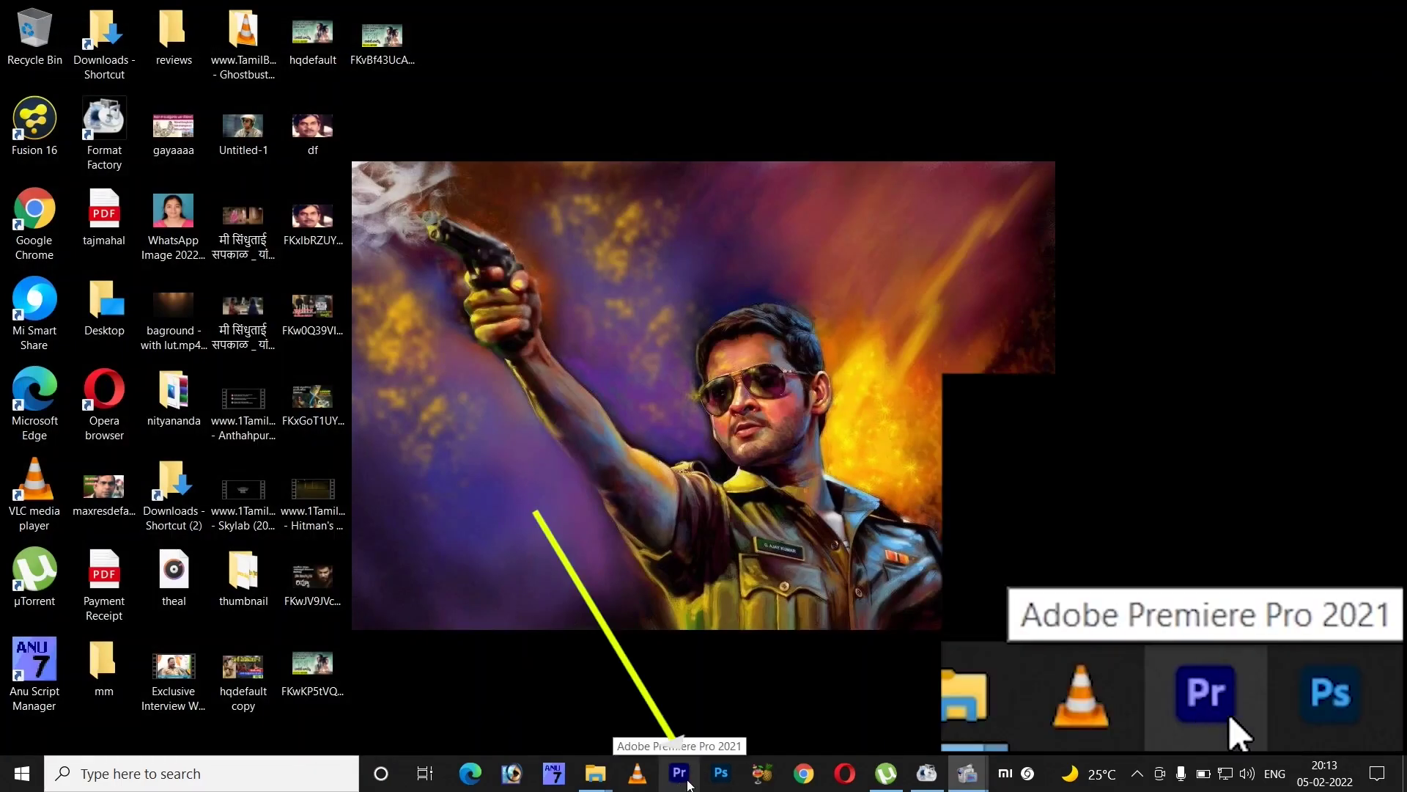
left_click(688, 782)
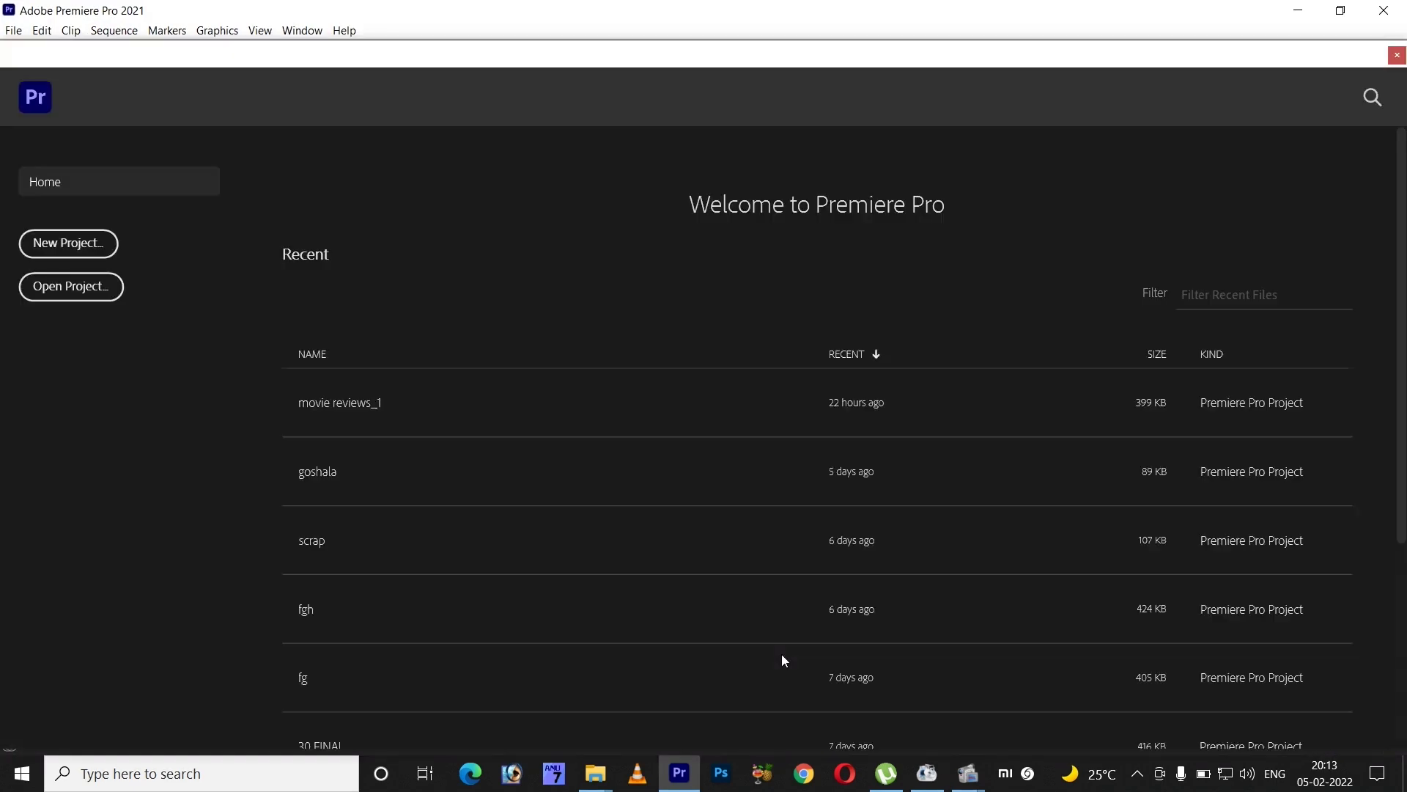
left_click(100, 245)
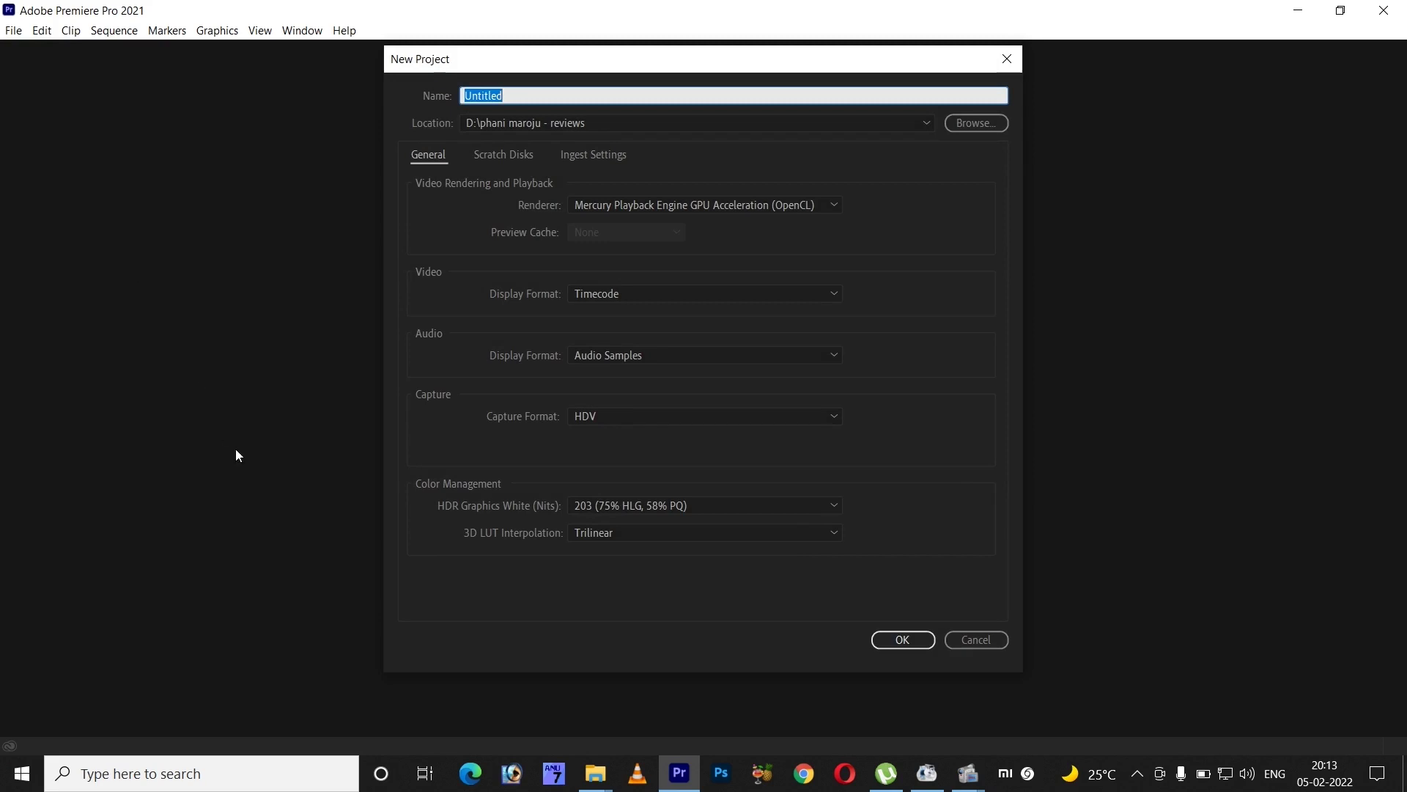
- Replace the Untitled project name with MyFirstProject in the New Project dialog
left_click(521, 93)
double_click(477, 93)
type("m")
key("BackSpace")
key("Caps_Lock")
type("M")
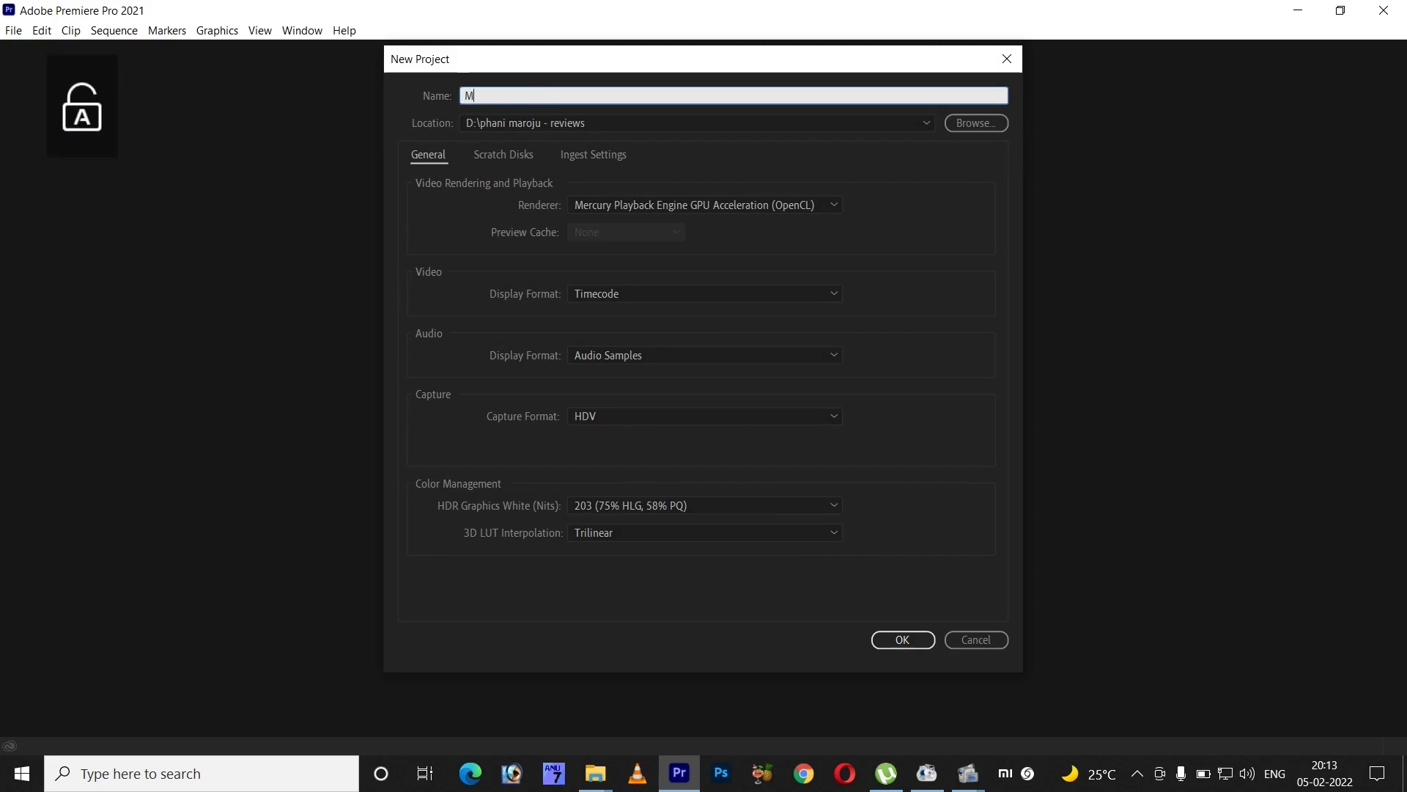
type("yF")
key("Caps_Lock")
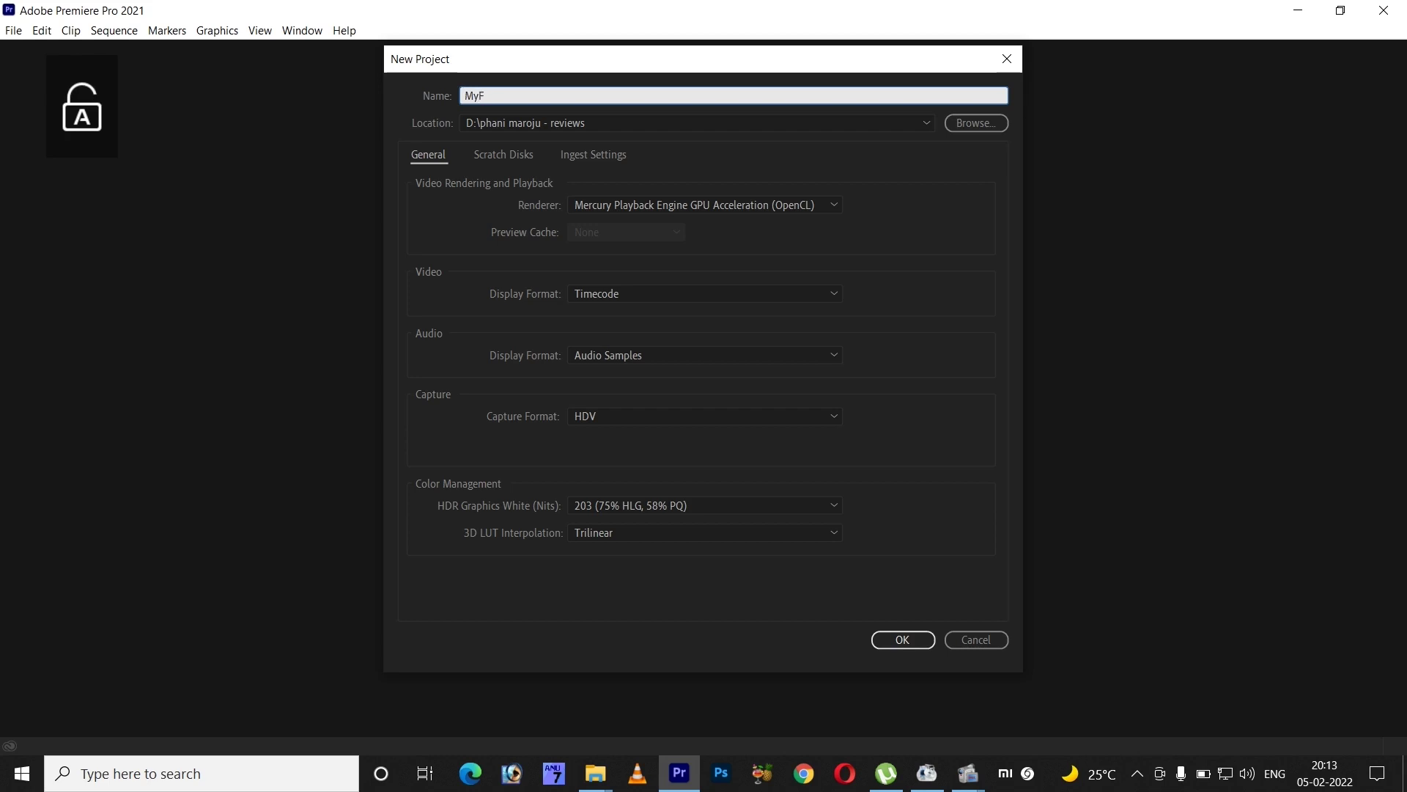
type("irst")
key("Caps_Lock")
type("P")
key("Caps_Lock")
type("roject")
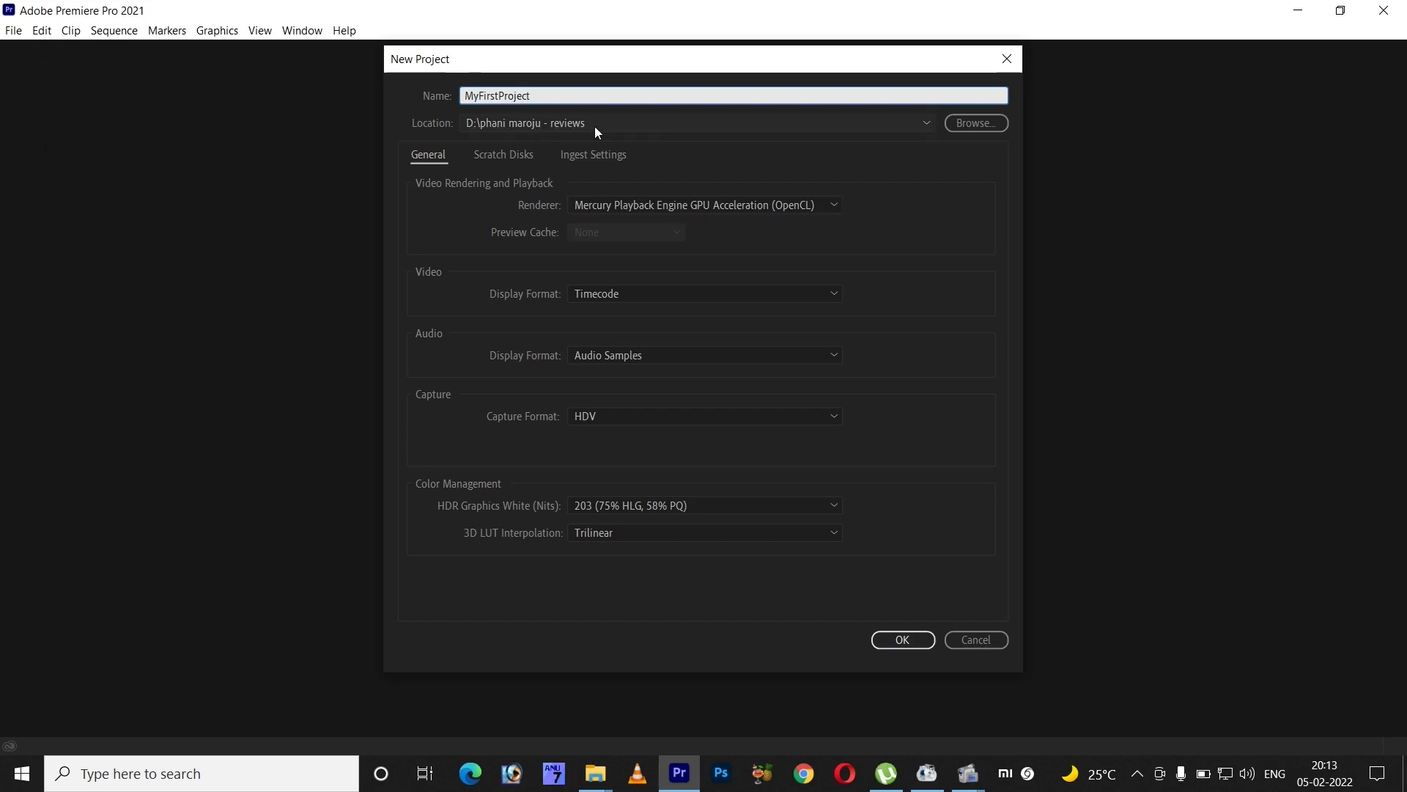
- Create a new folder named Premiere Lessons on drive D:
left_click(975, 123)
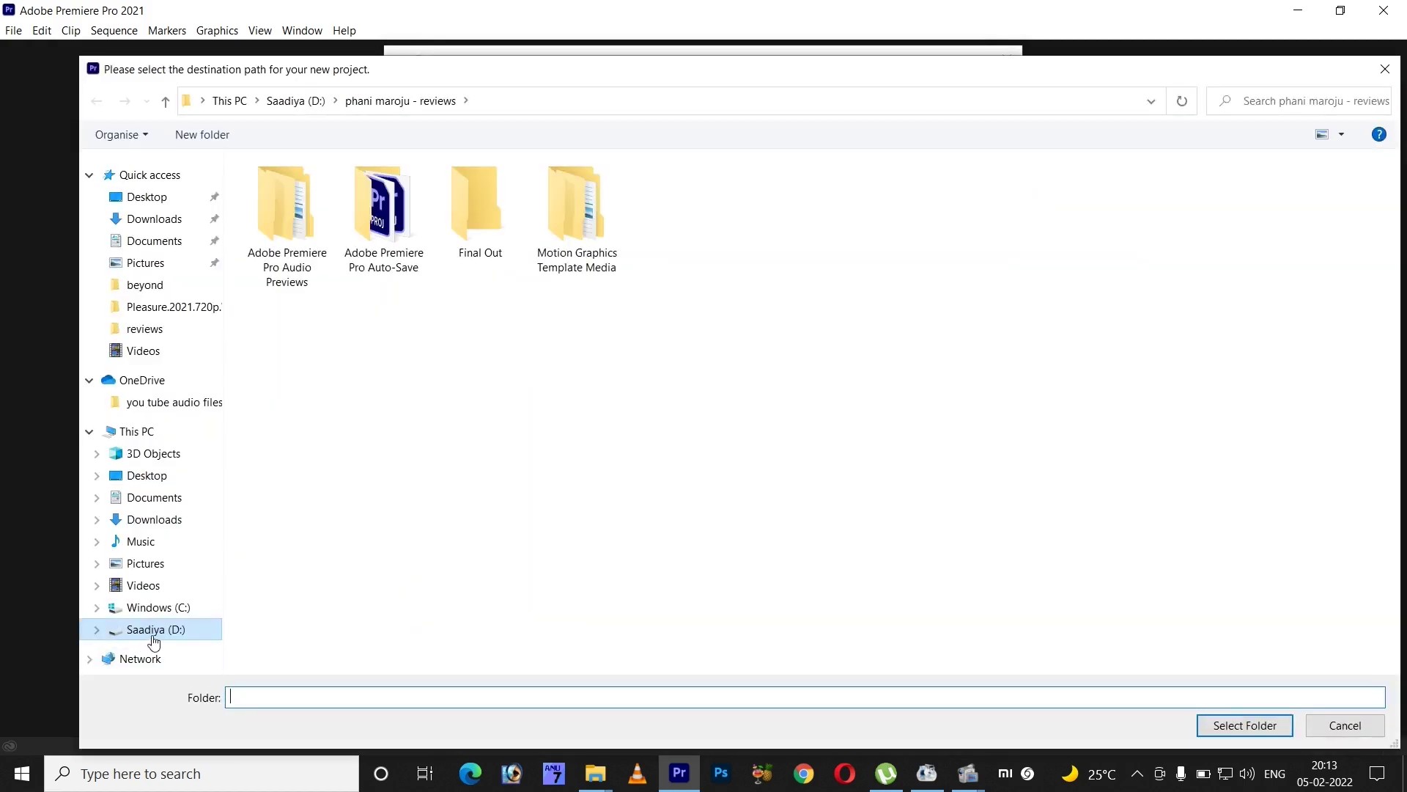
left_click(152, 632)
right_click(657, 509)
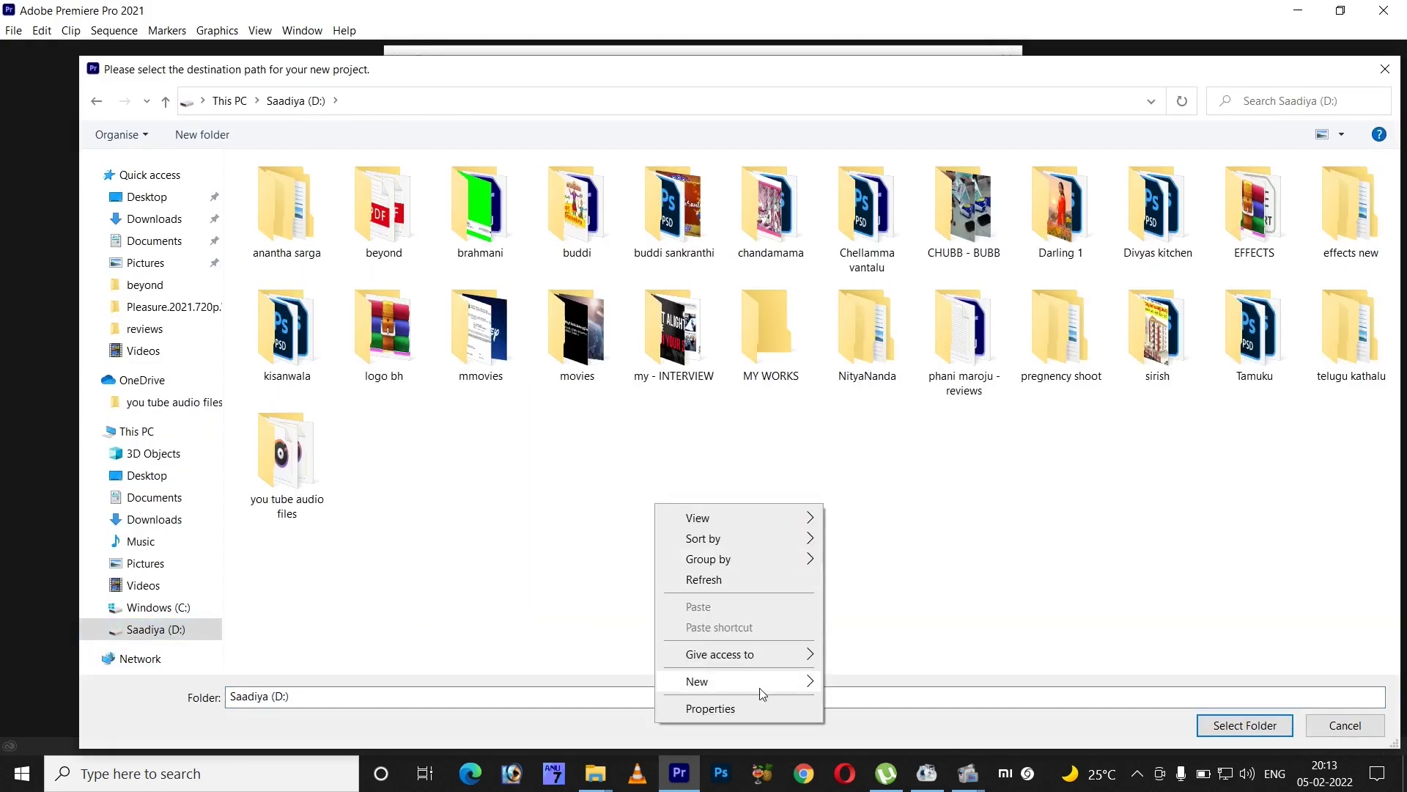
mouse_move(759, 681)
left_click(908, 488)
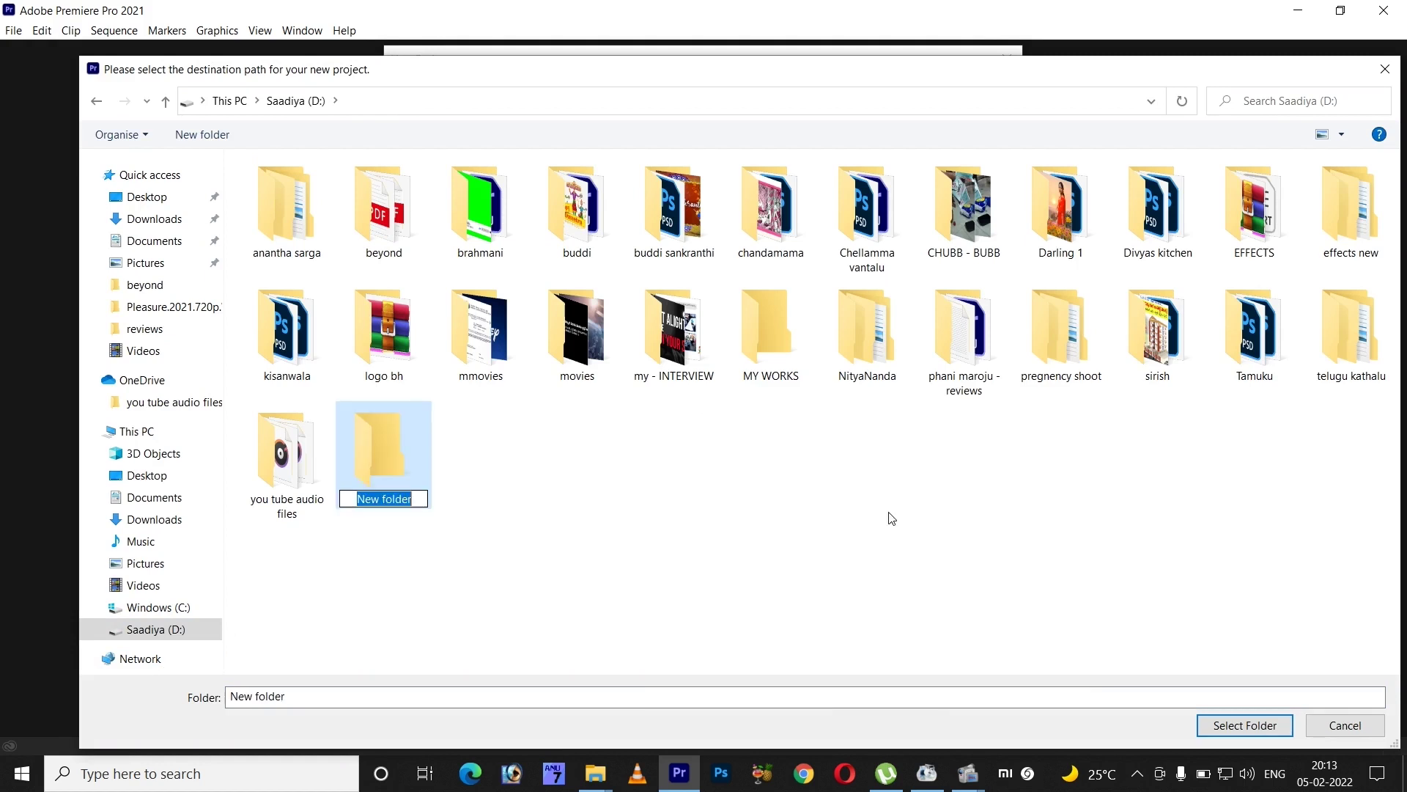
type("pr")
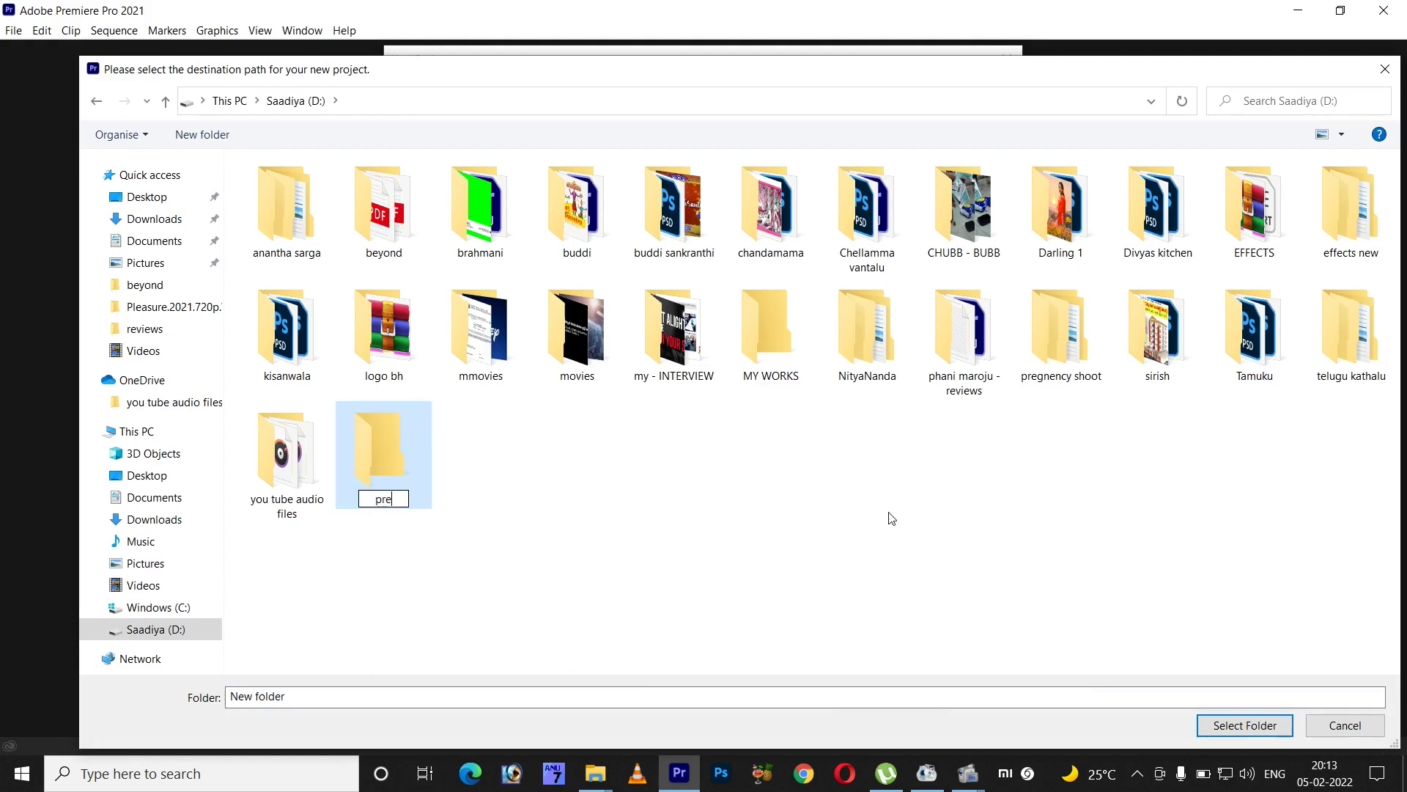
key("BackSpace")
key("BackSpace")
key("Caps_Lock")
type("P")
key("Caps_Lock")
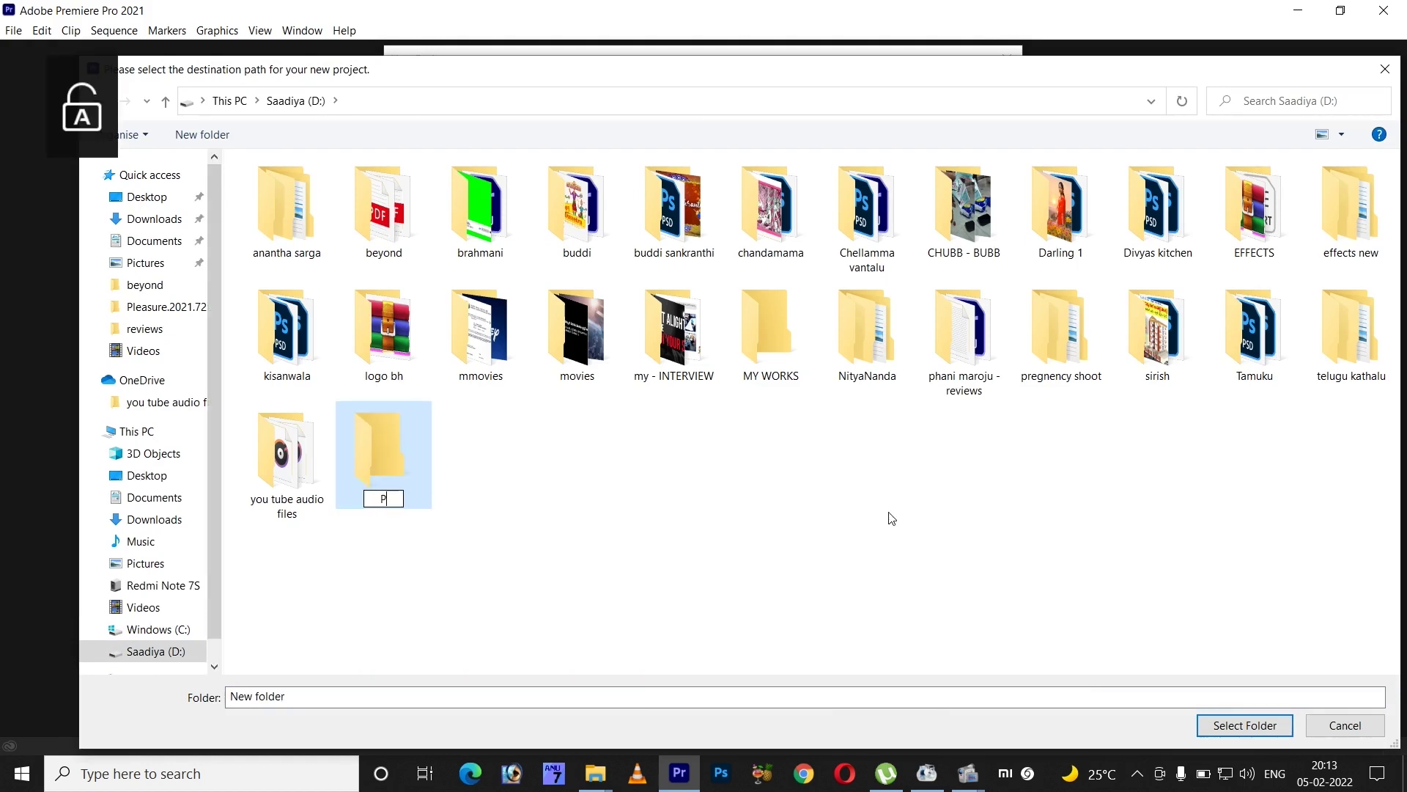
type("remiere")
key("Caps_Lock")
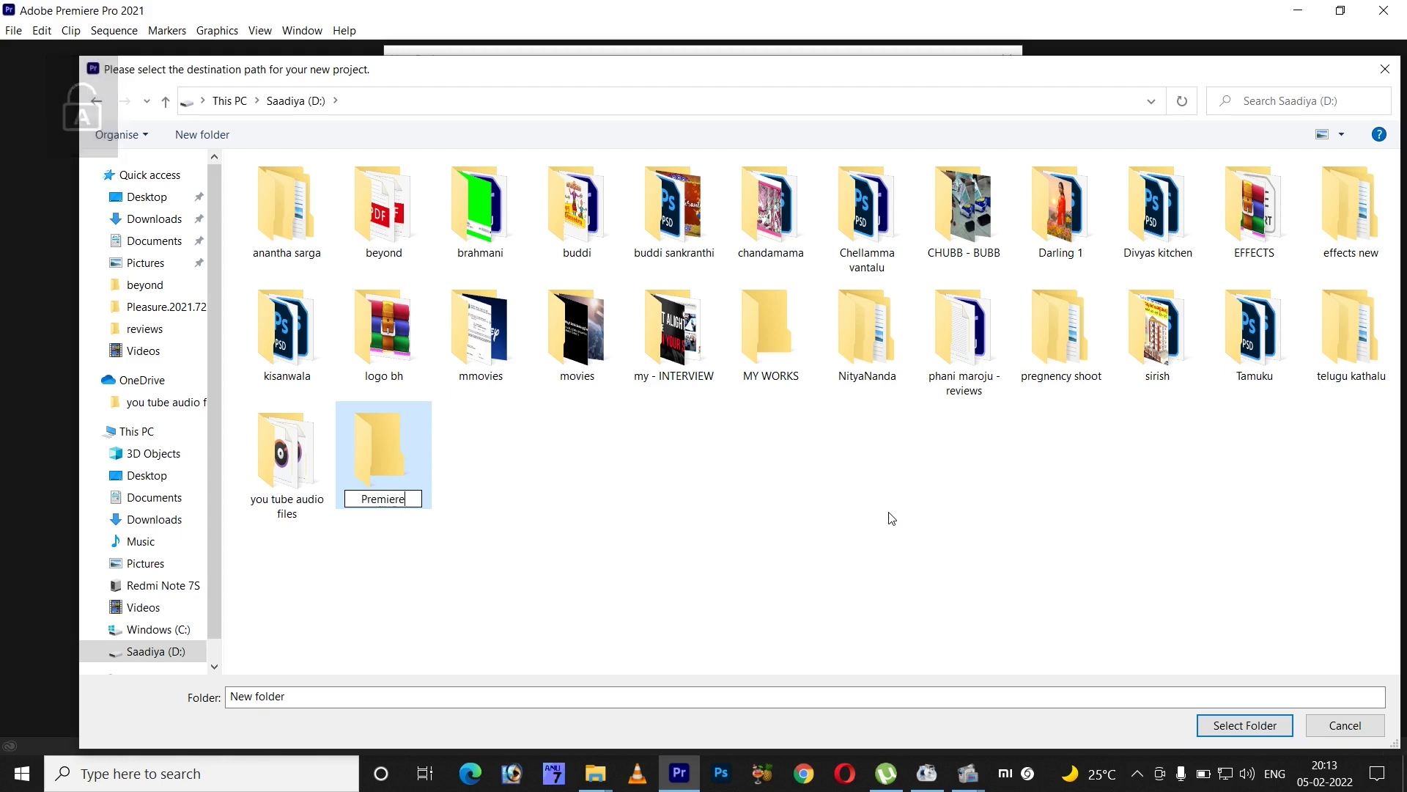
type("L")
key("Caps_Lock")
type("essons")
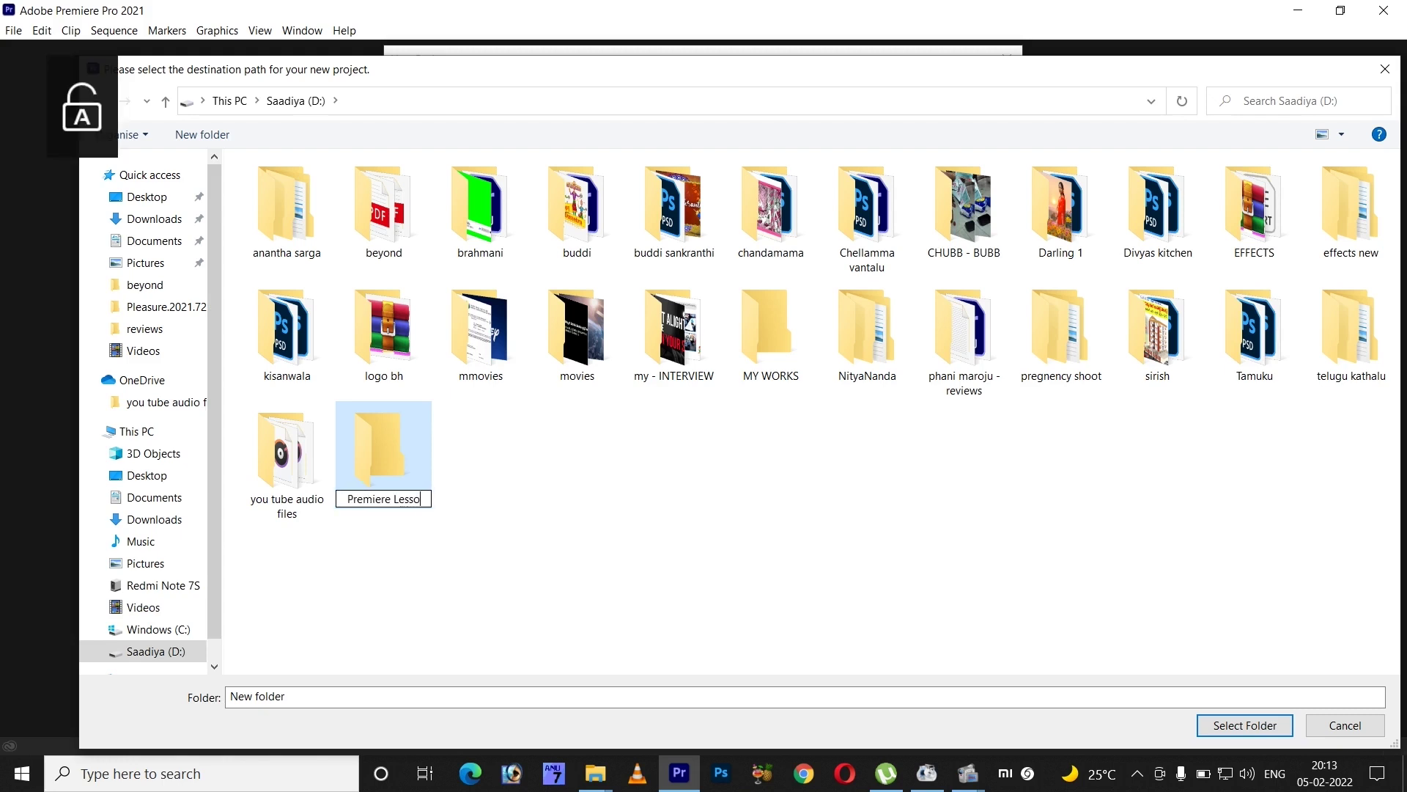
- Set D:\Premiere Lessons as the new project's save location
left_click(521, 511)
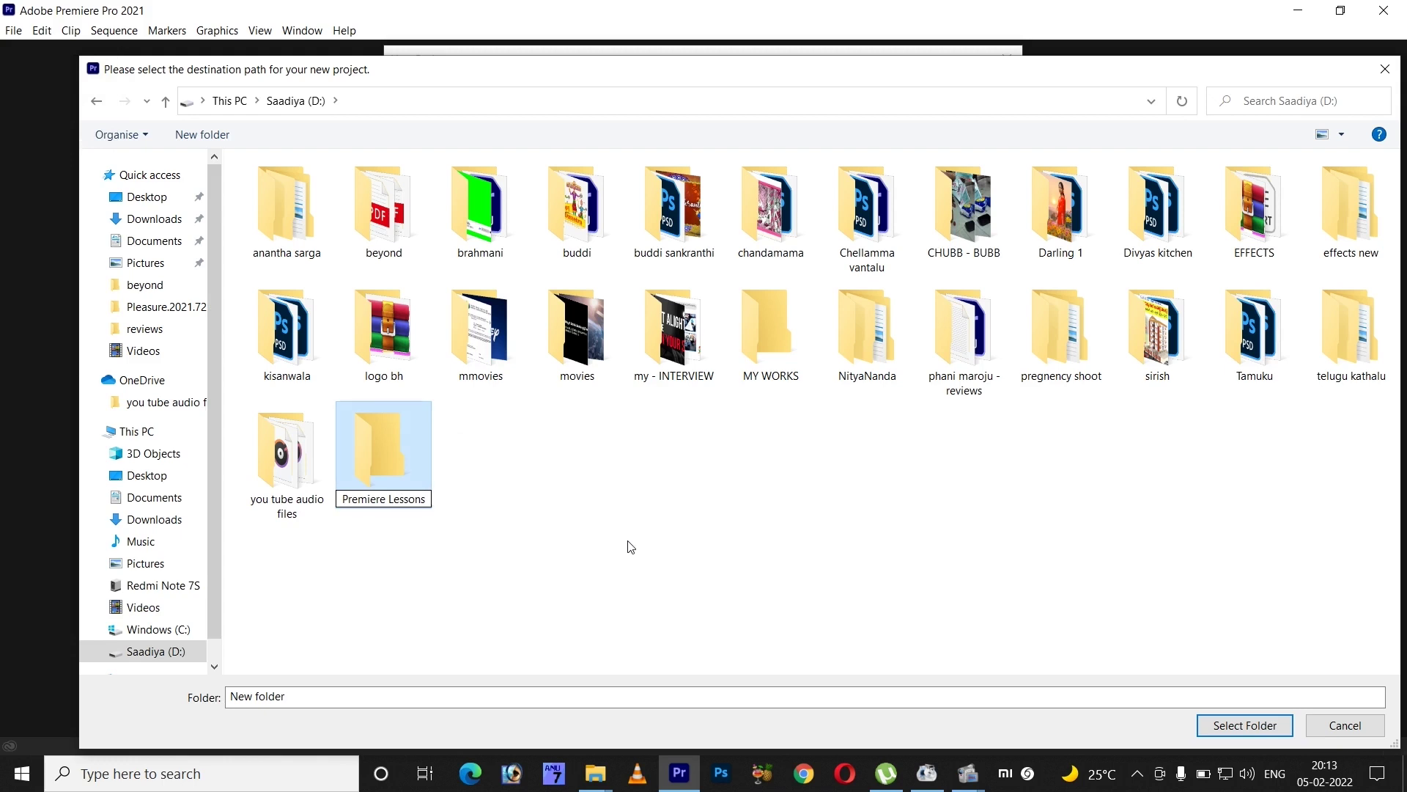
left_click(407, 456)
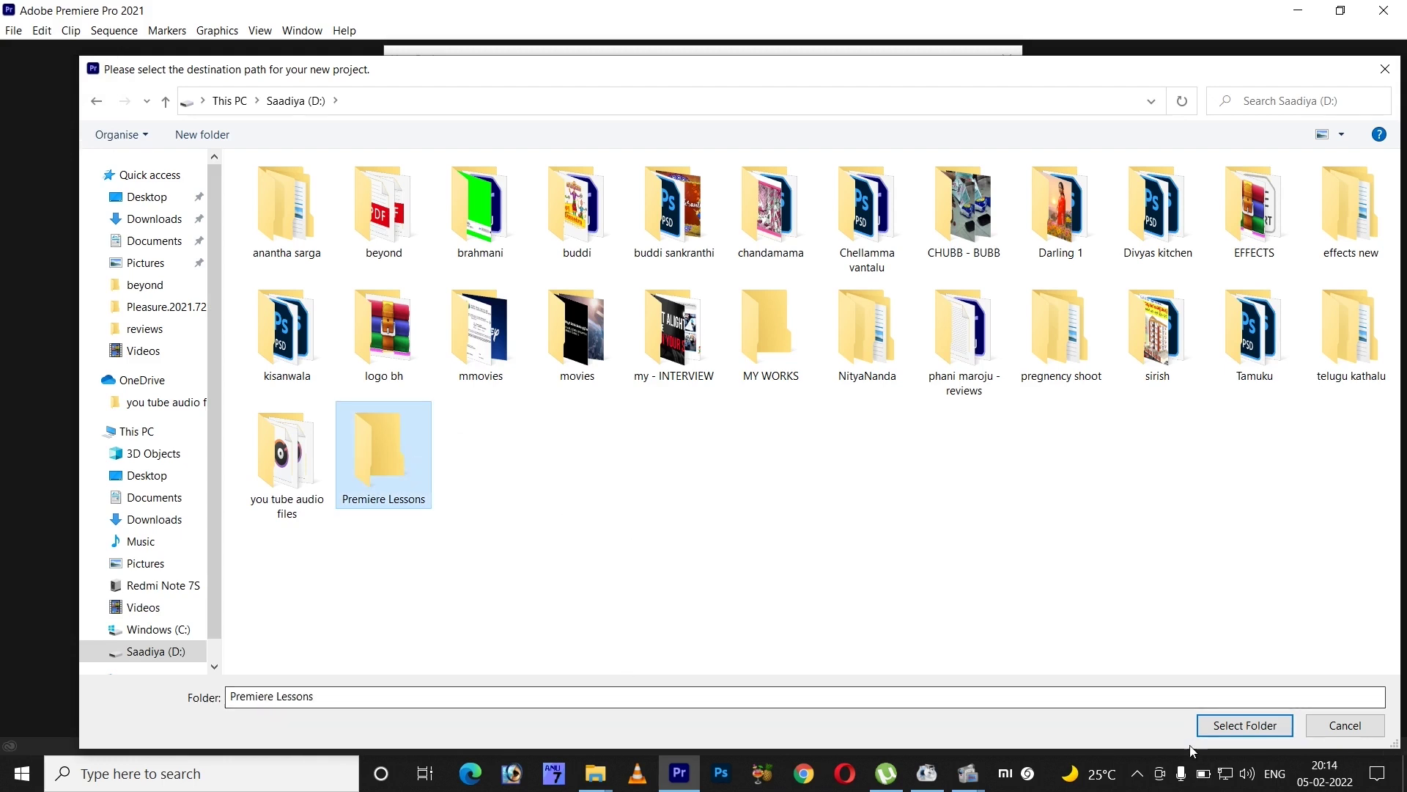
left_click(1222, 736)
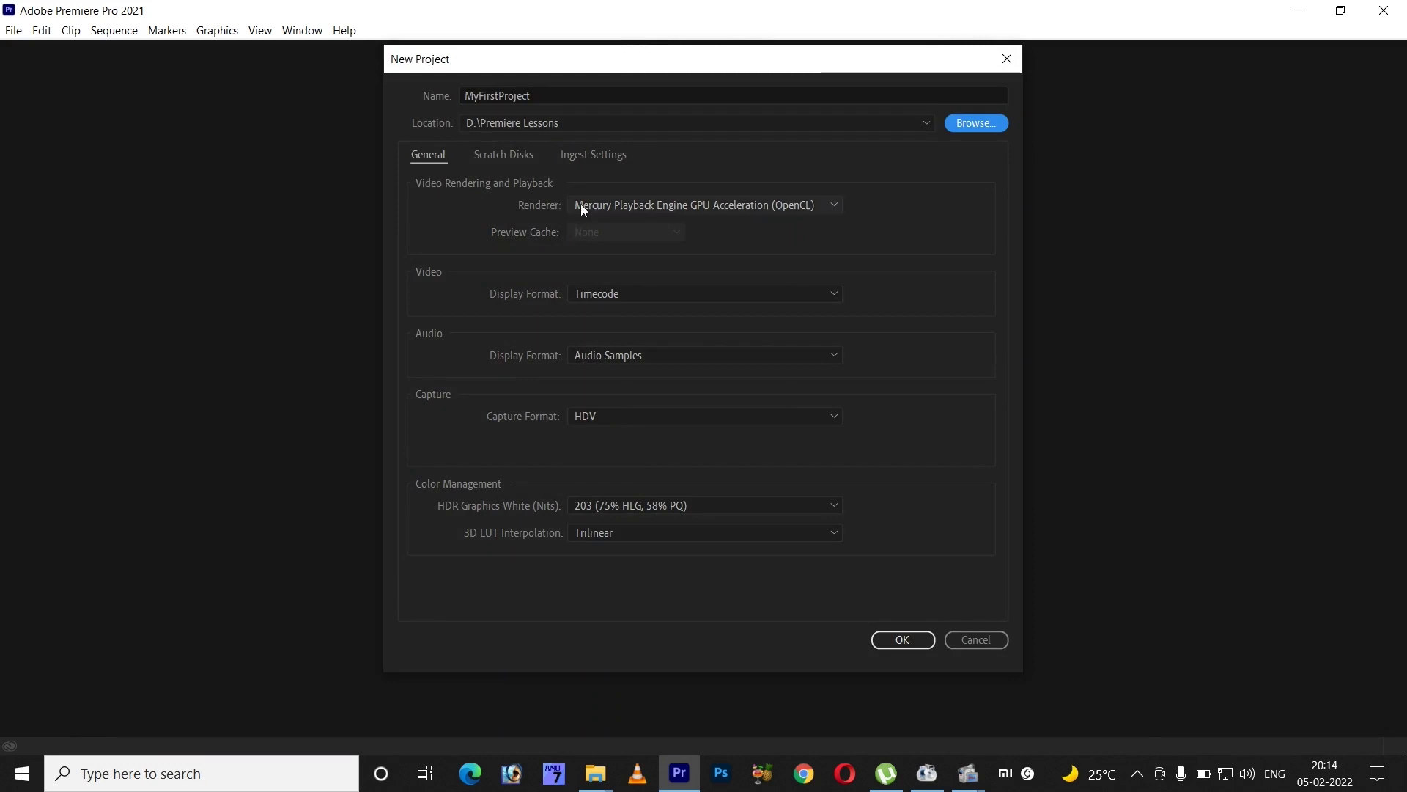
- Keep defaults (Timecode, Audio Samples, HDV, 203 HDR white) and create the project
left_click(833, 201)
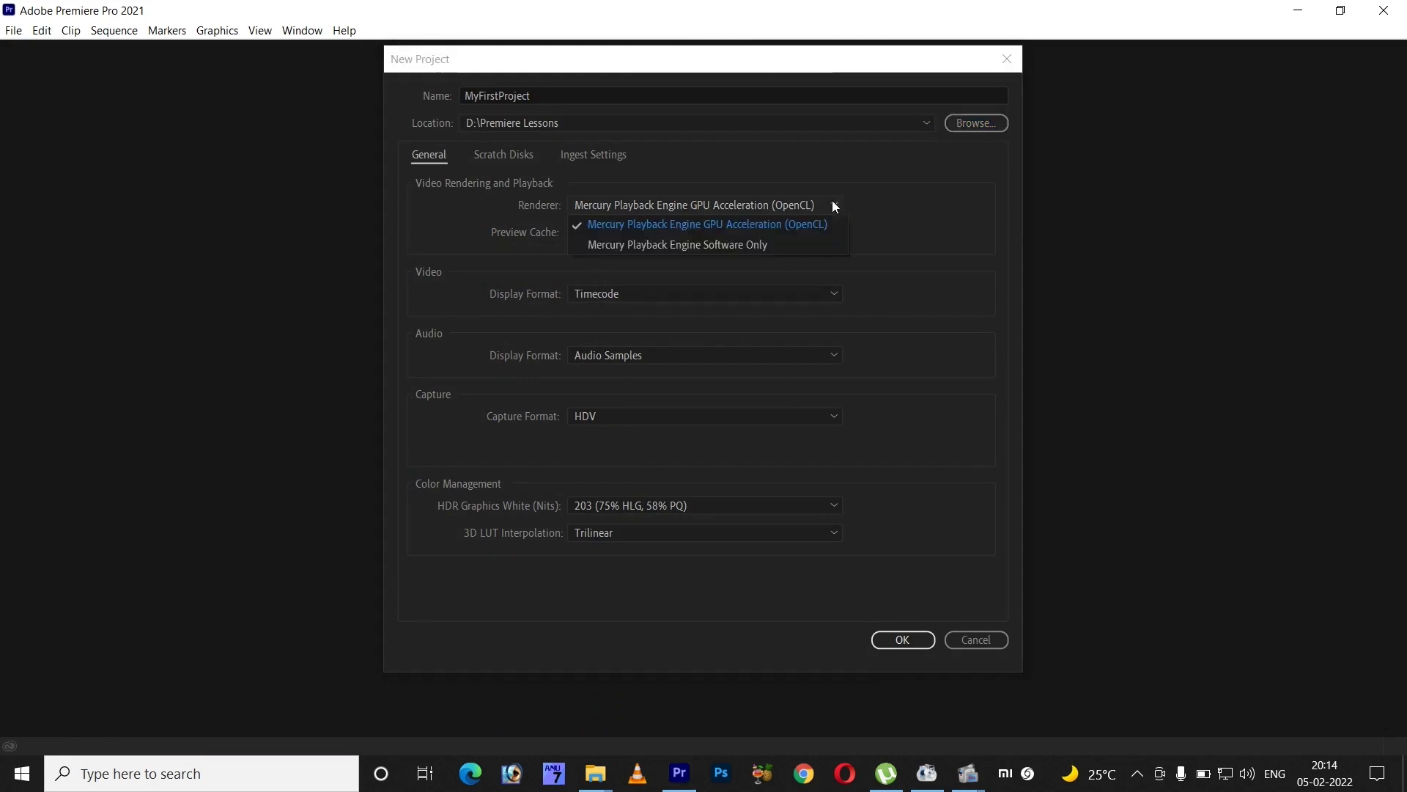
left_click(831, 295)
left_click(947, 253)
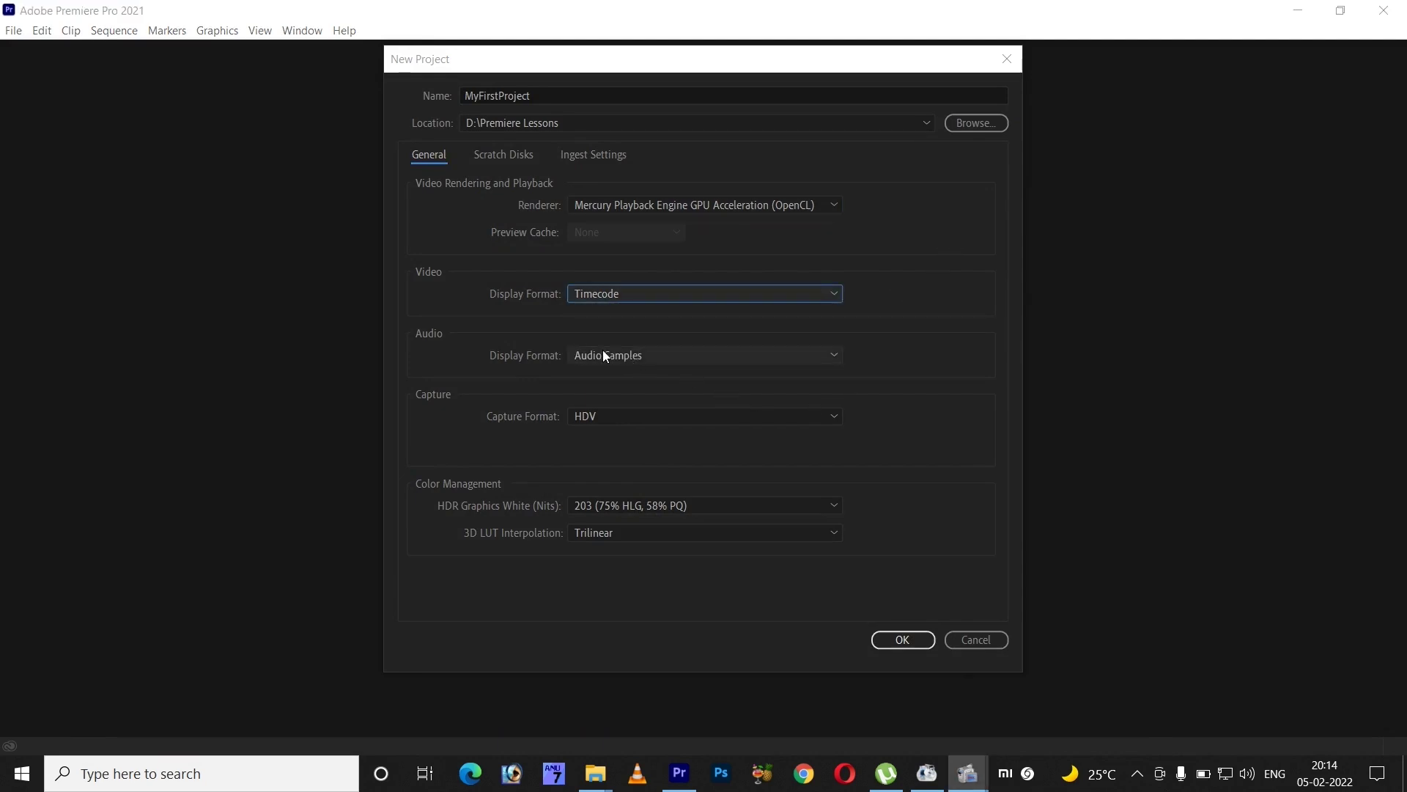
left_click(834, 300)
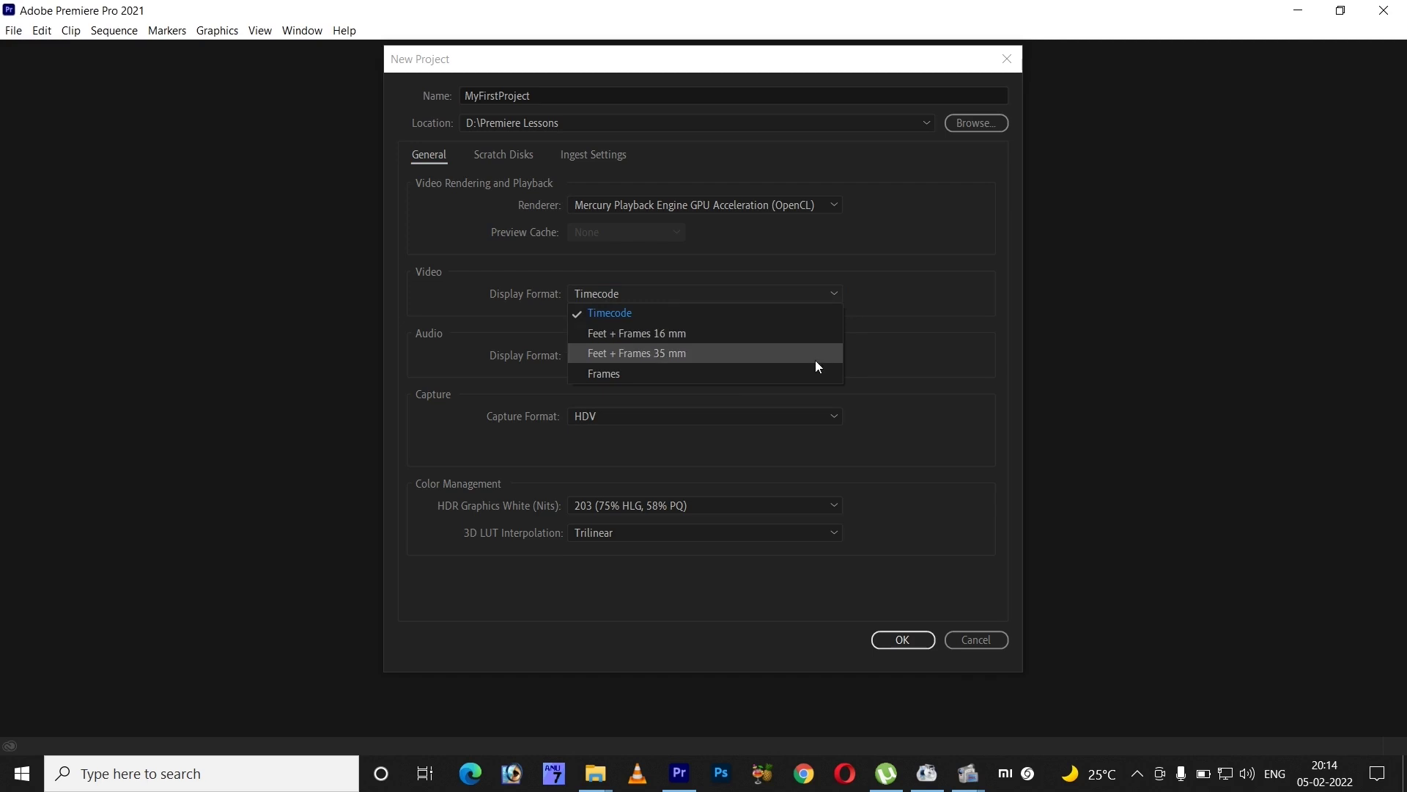
left_click(917, 250)
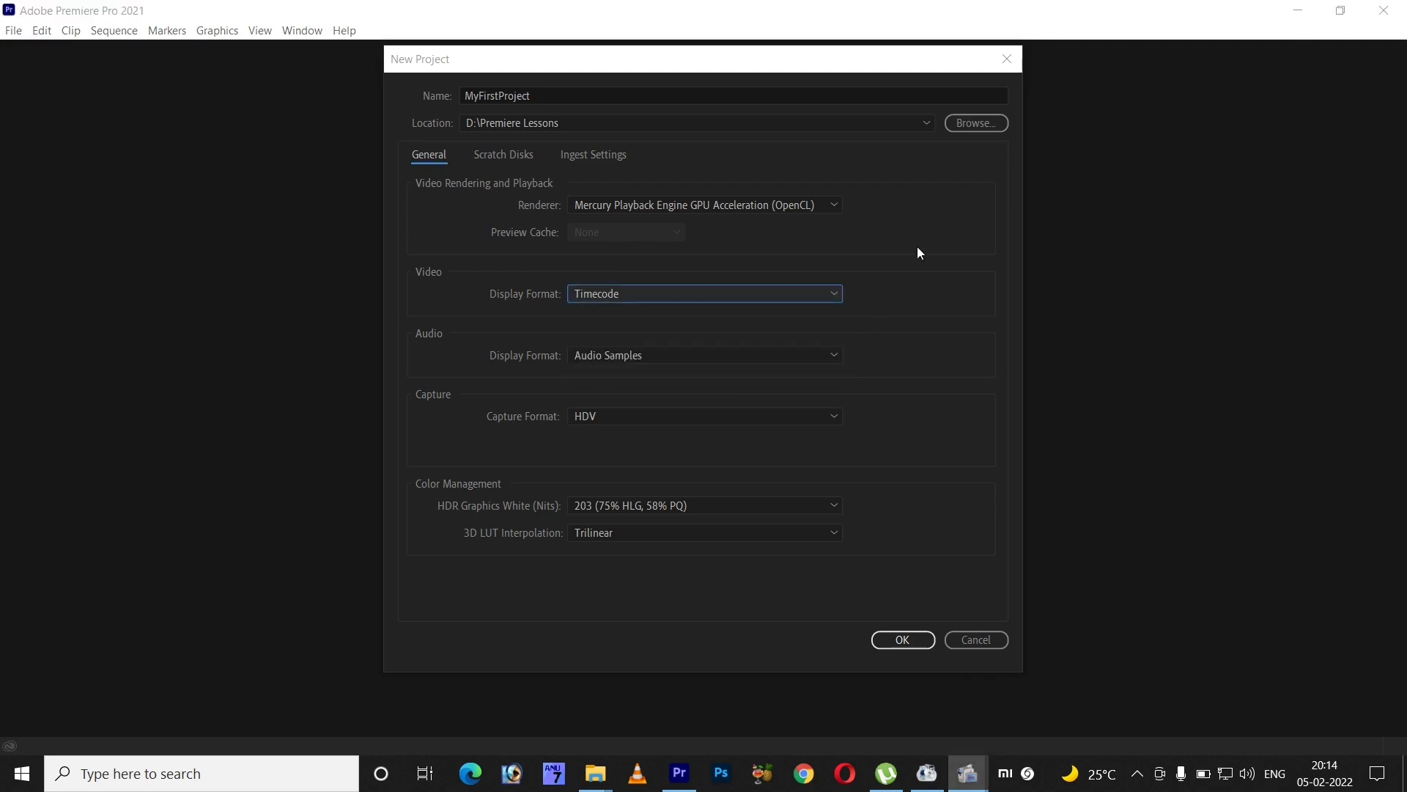
left_click(835, 356)
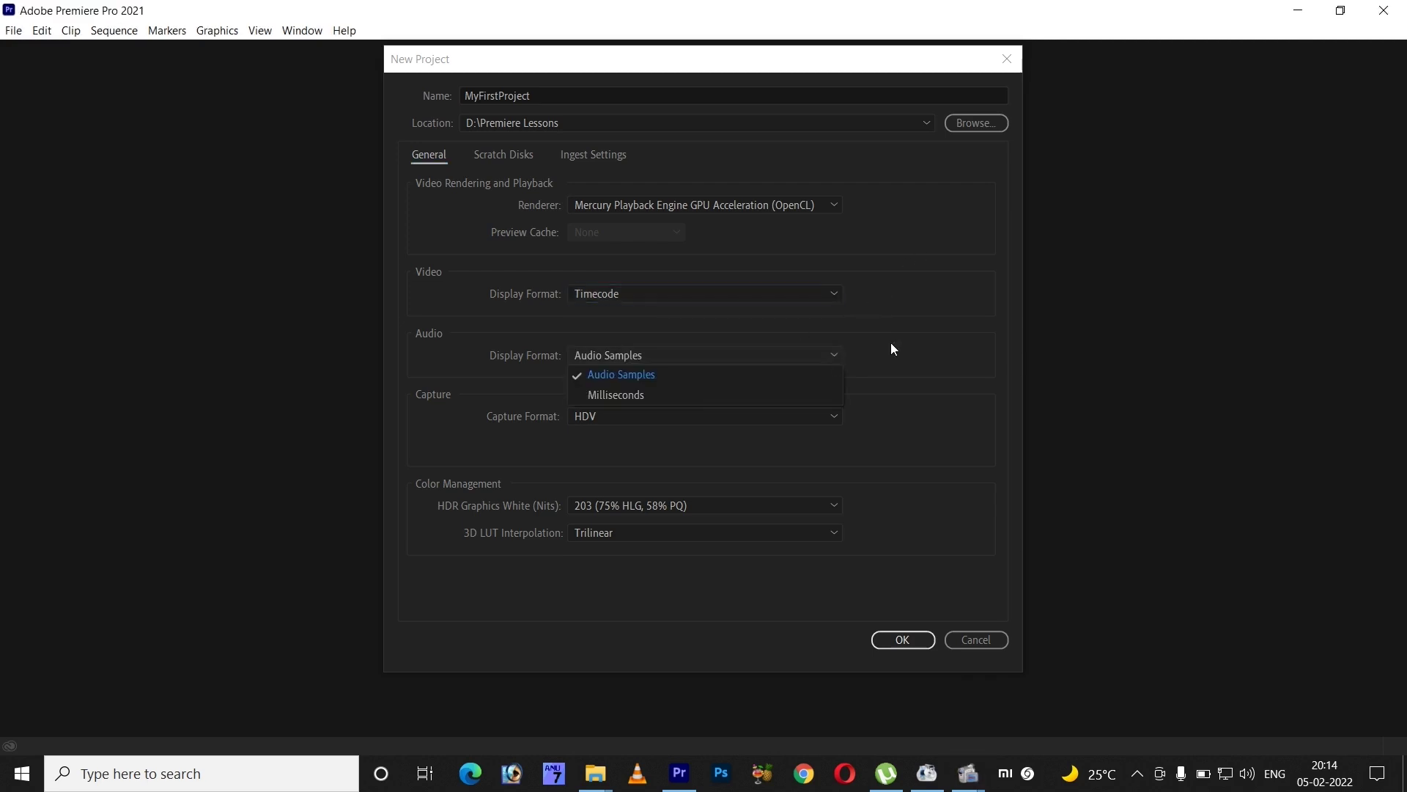
left_click(892, 349)
left_click(831, 419)
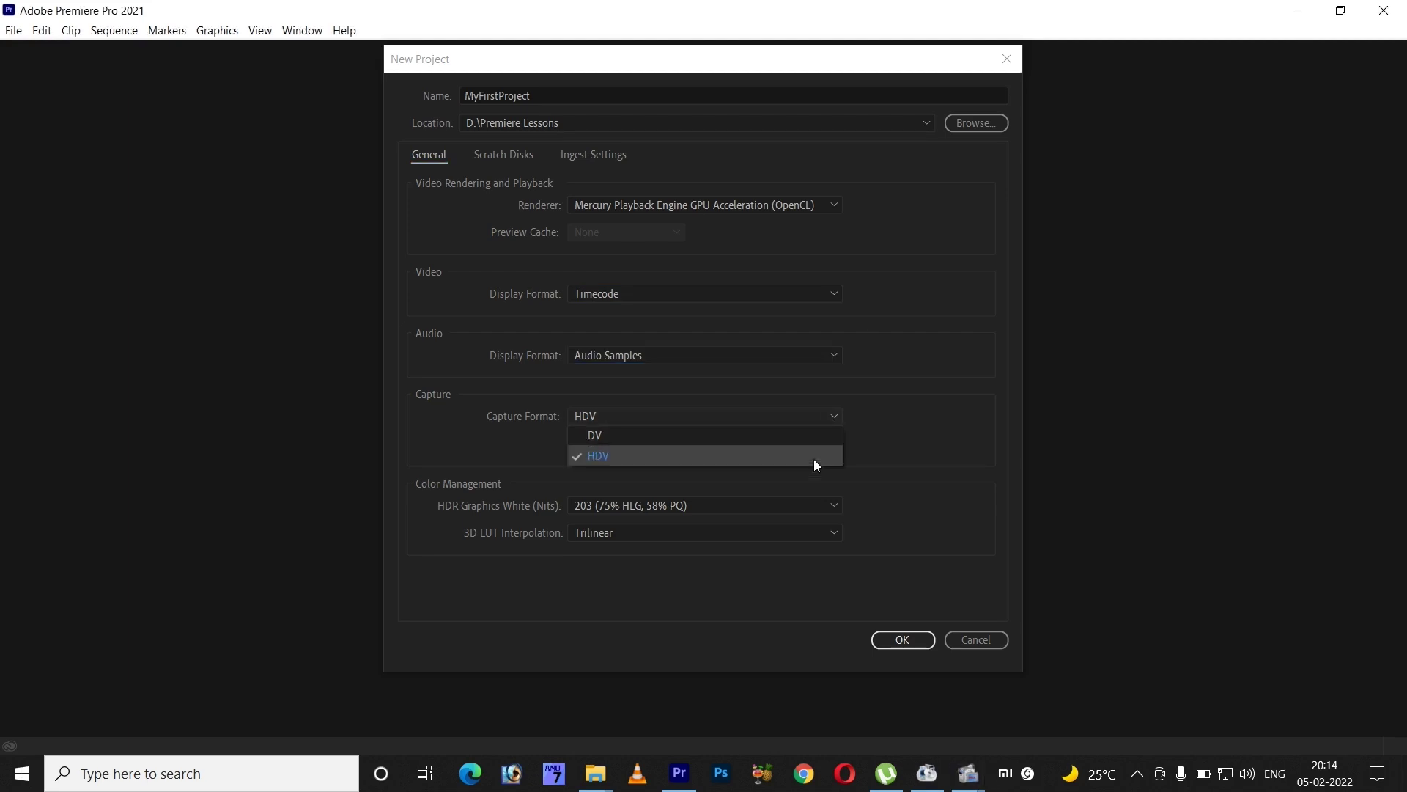
left_click(899, 491)
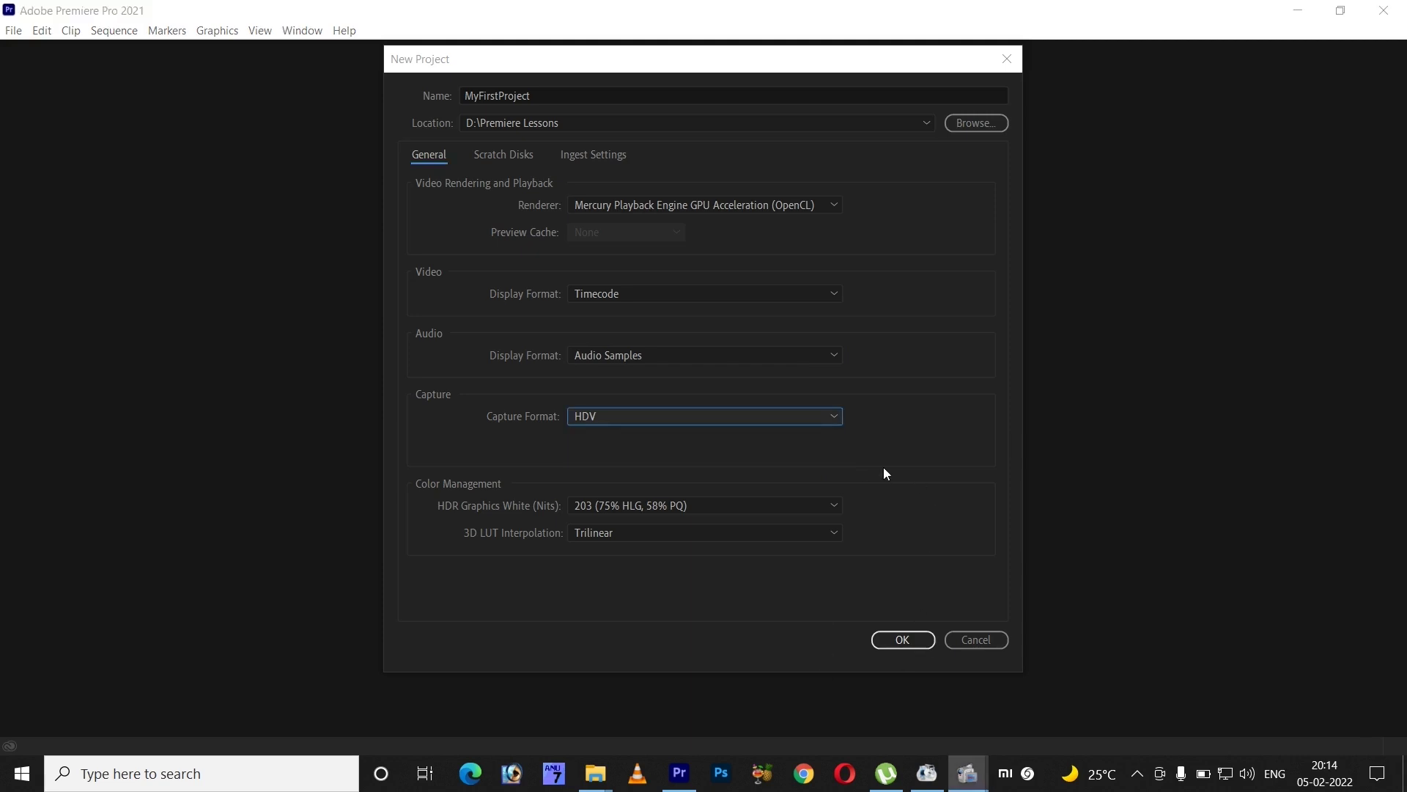
left_click(829, 507)
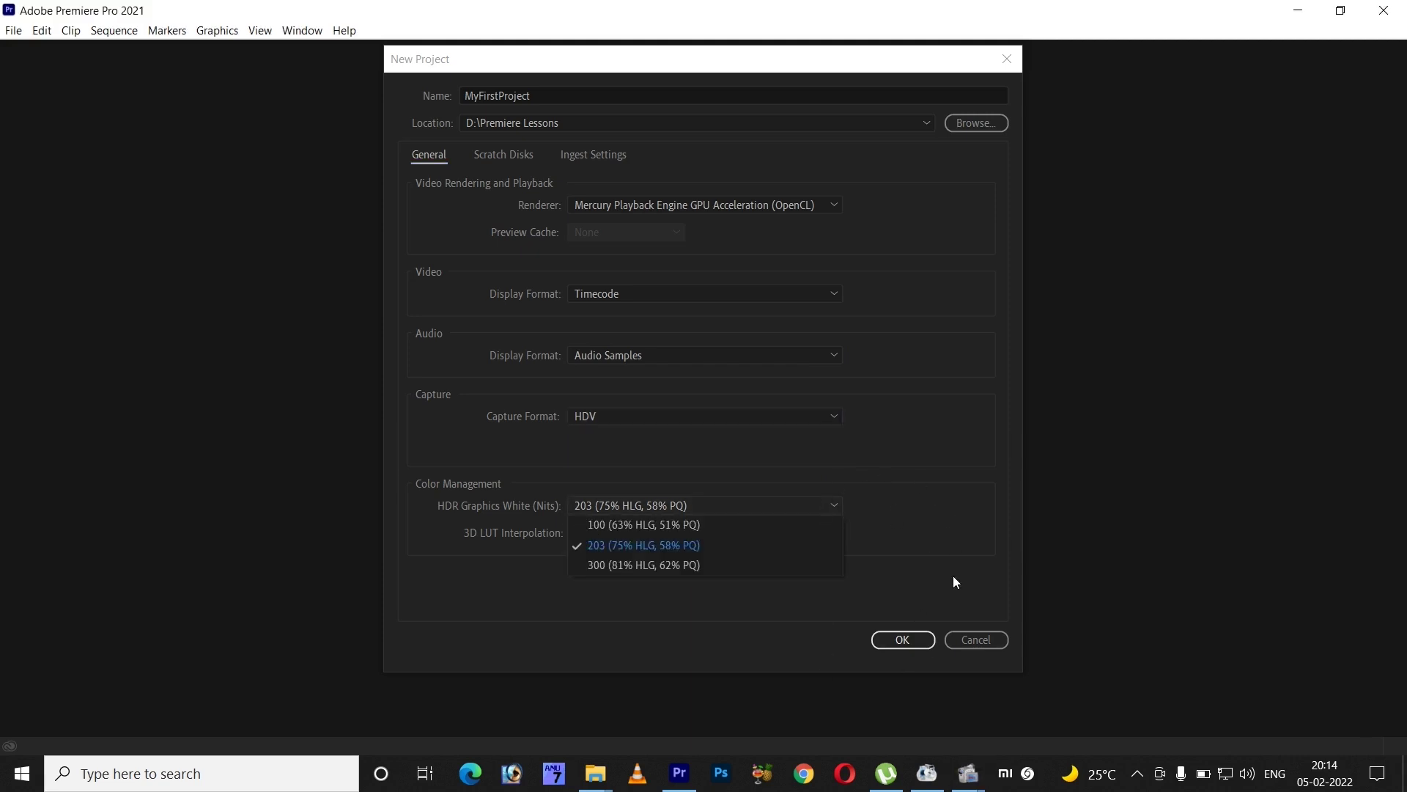
left_click(972, 549)
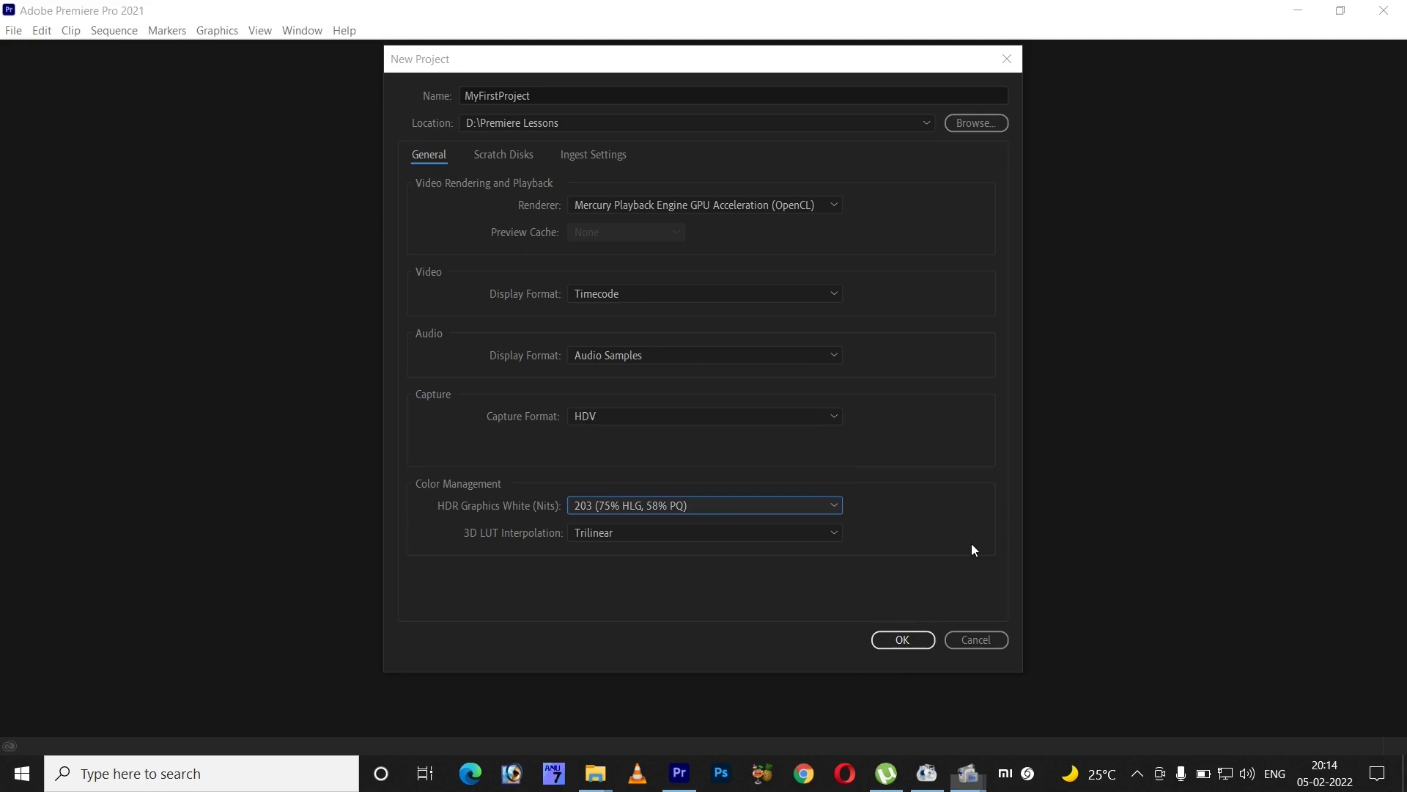
left_click(918, 647)
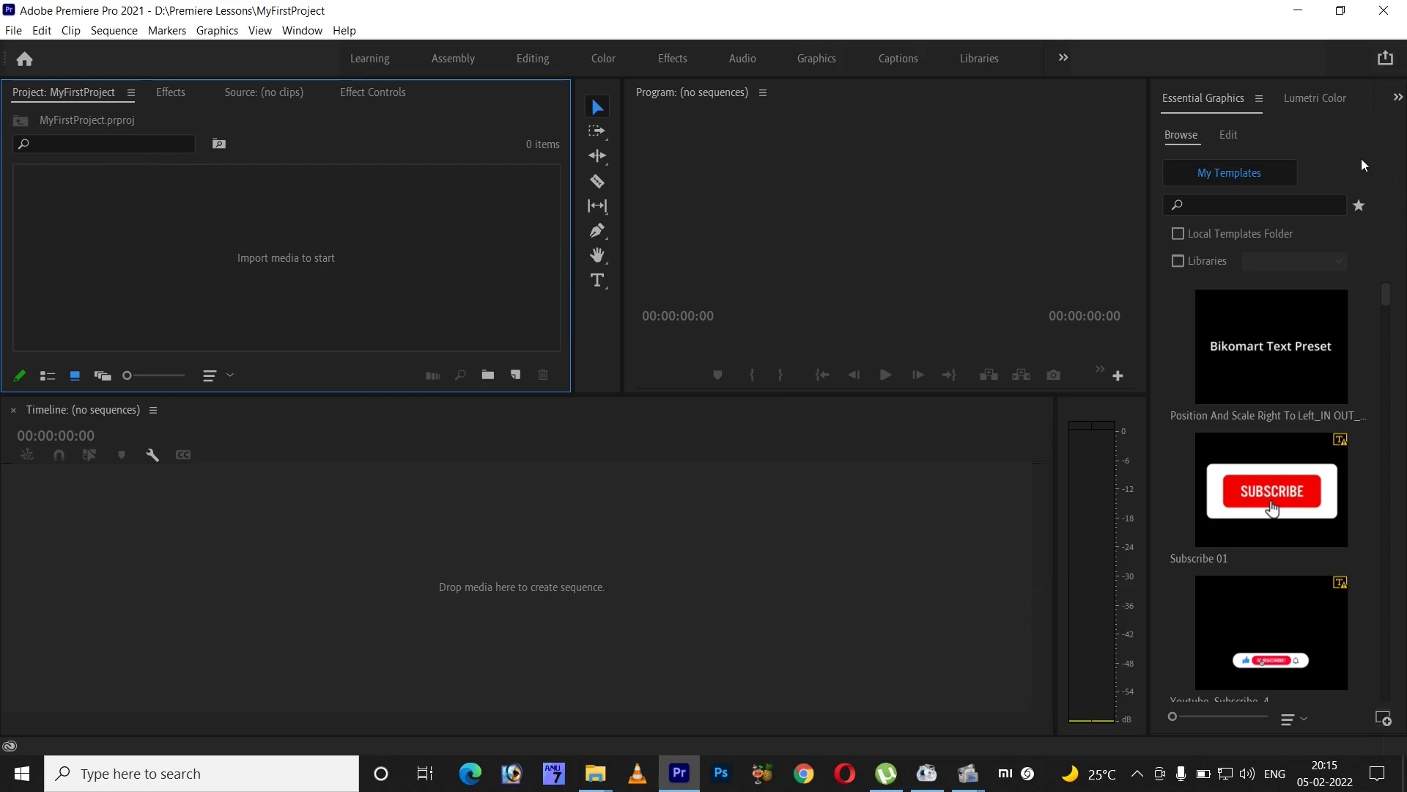
left_click(1259, 98)
left_click(1176, 109)
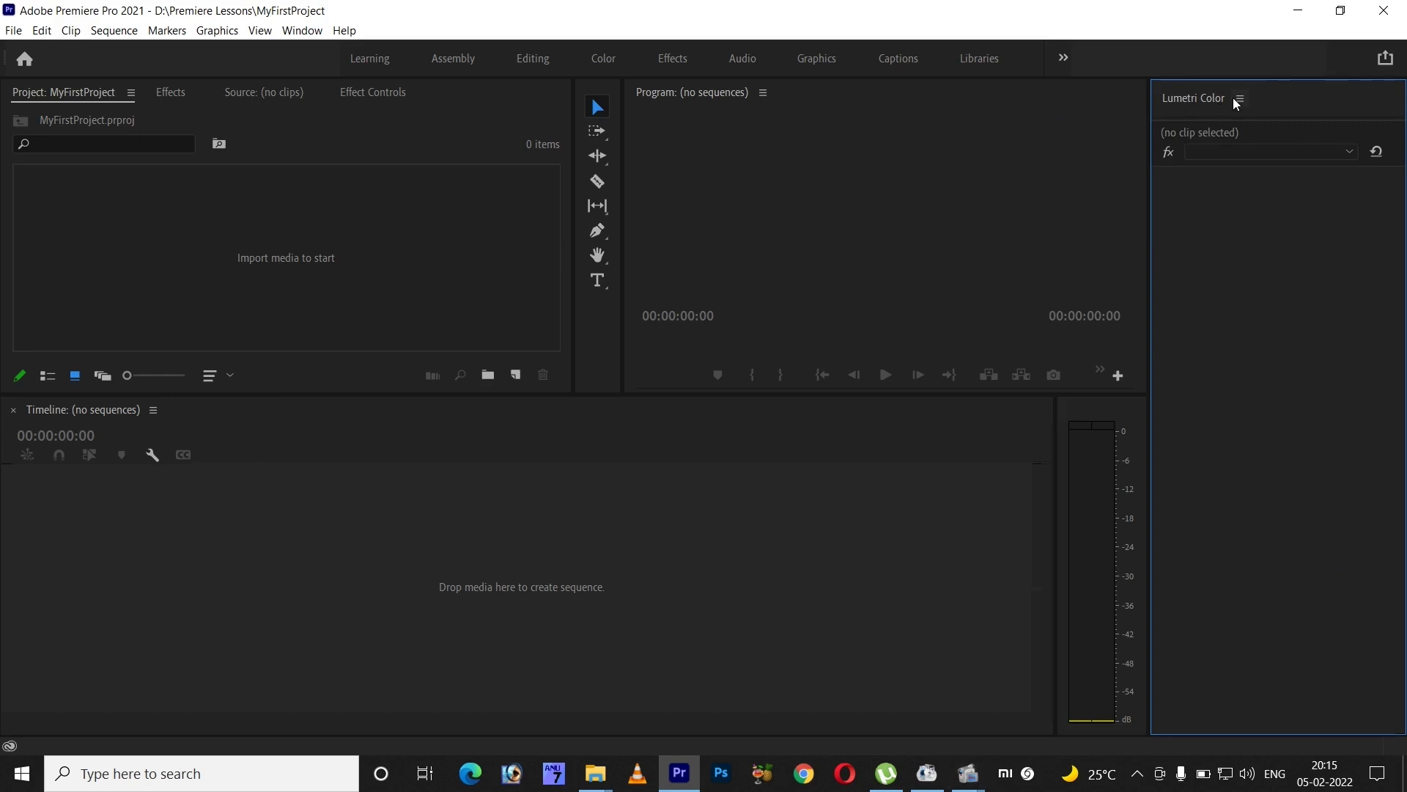
left_click(1234, 98)
left_click(1175, 102)
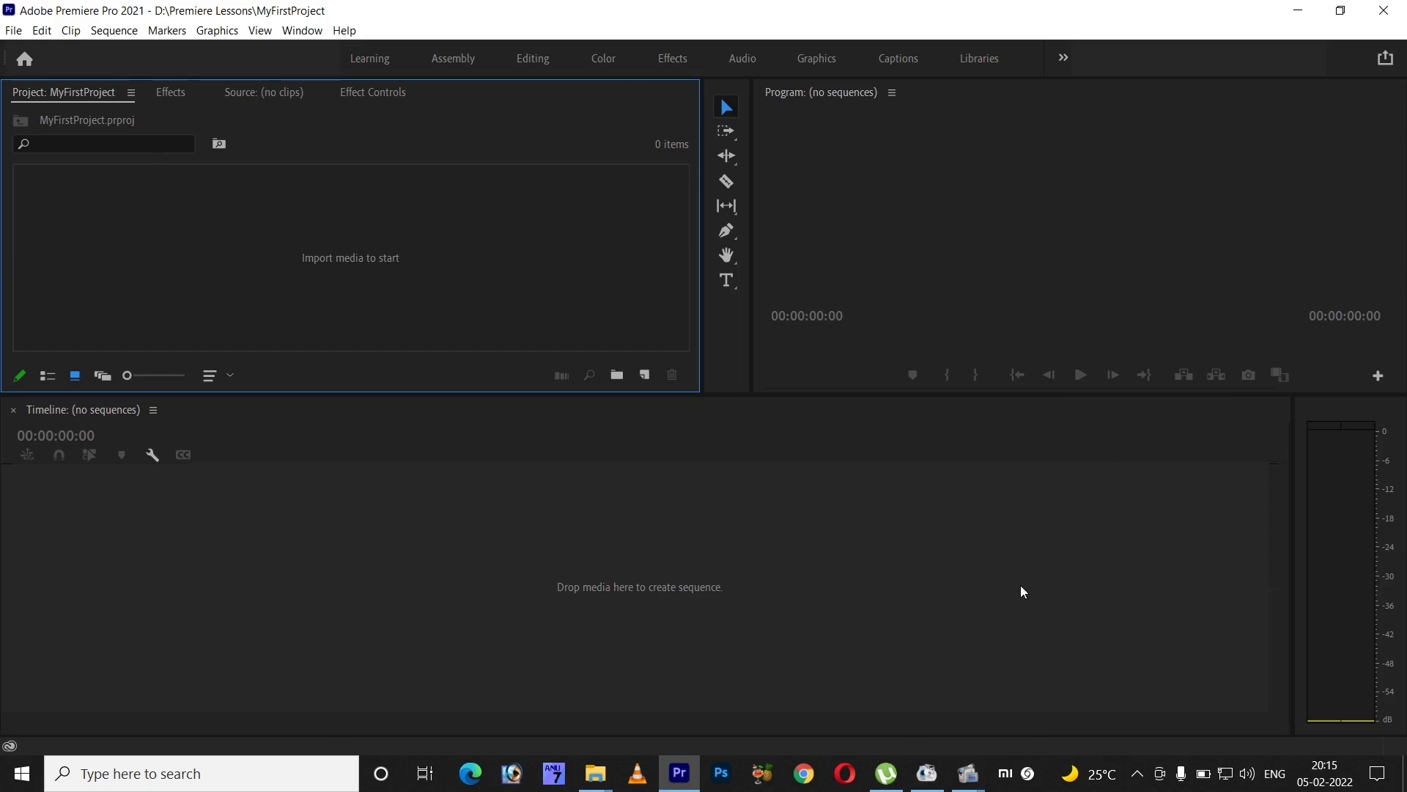
left_click(370, 58)
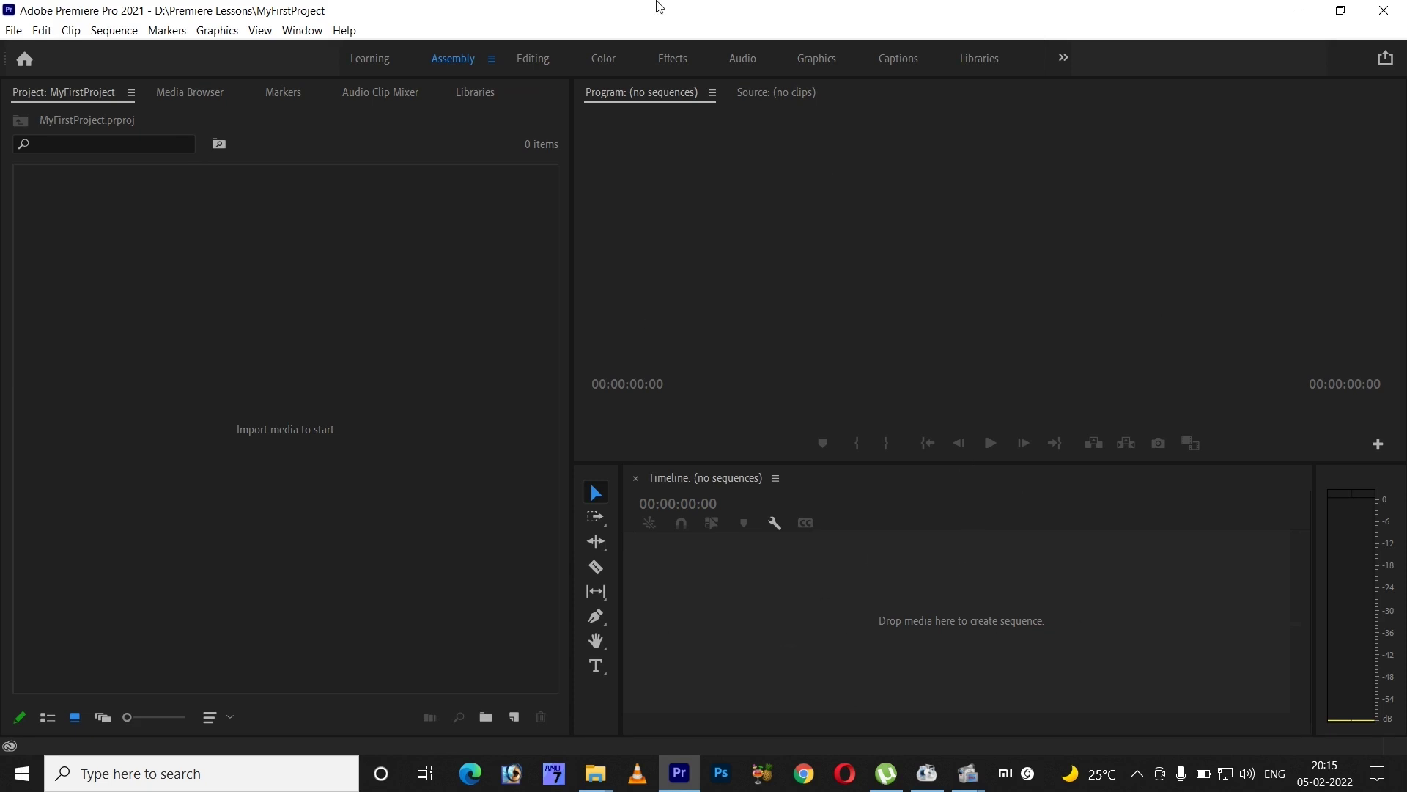
left_click(540, 58)
key("alt+shift+0")
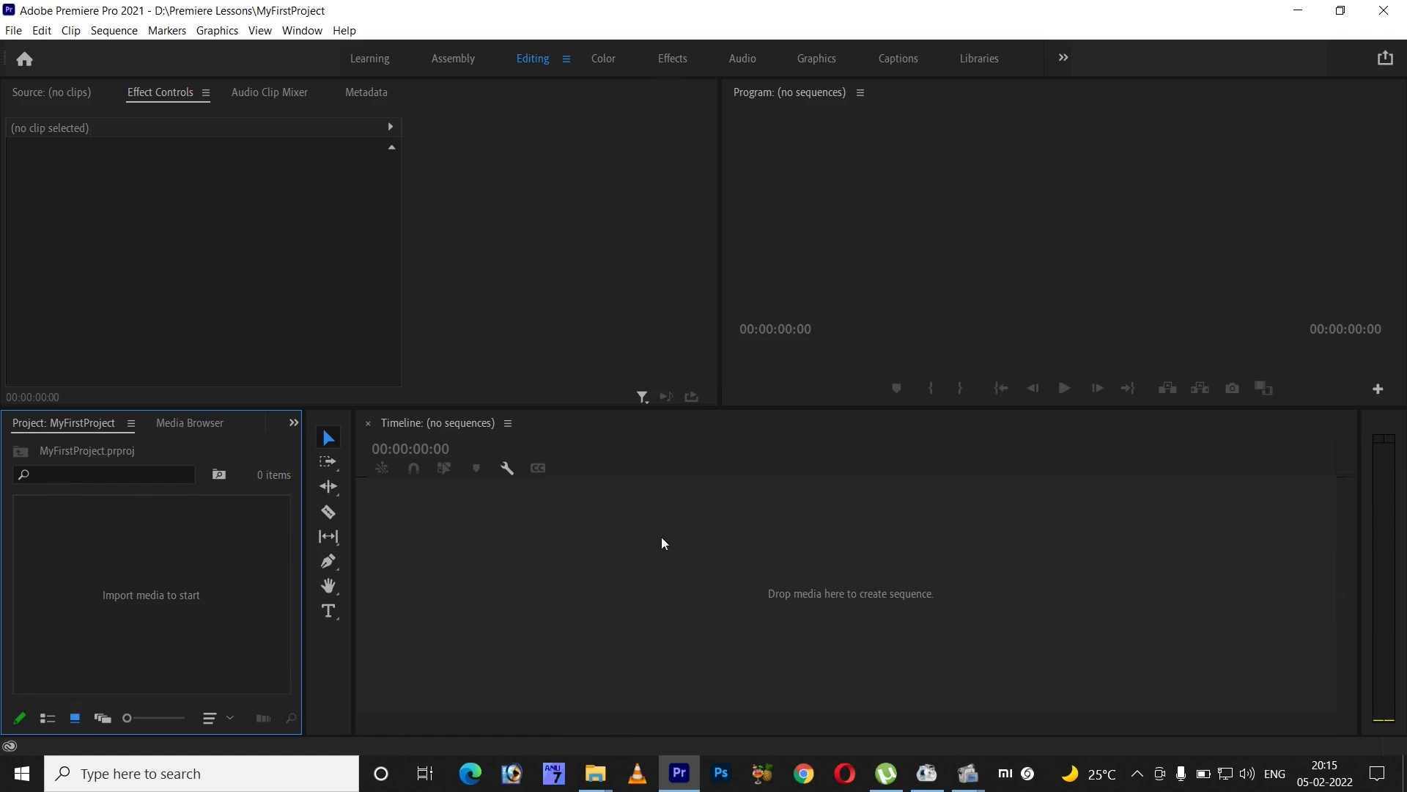
left_click(605, 65)
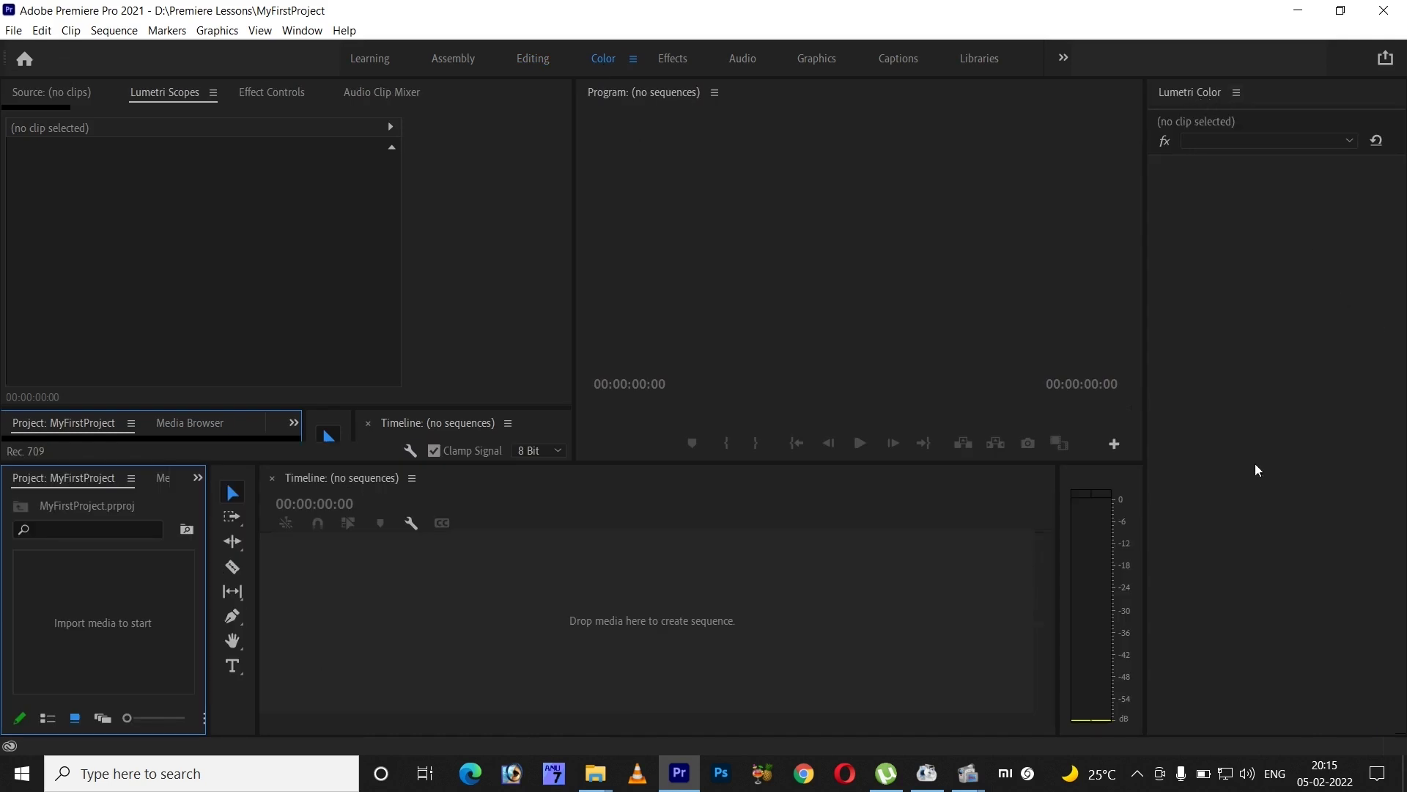
left_click(672, 61)
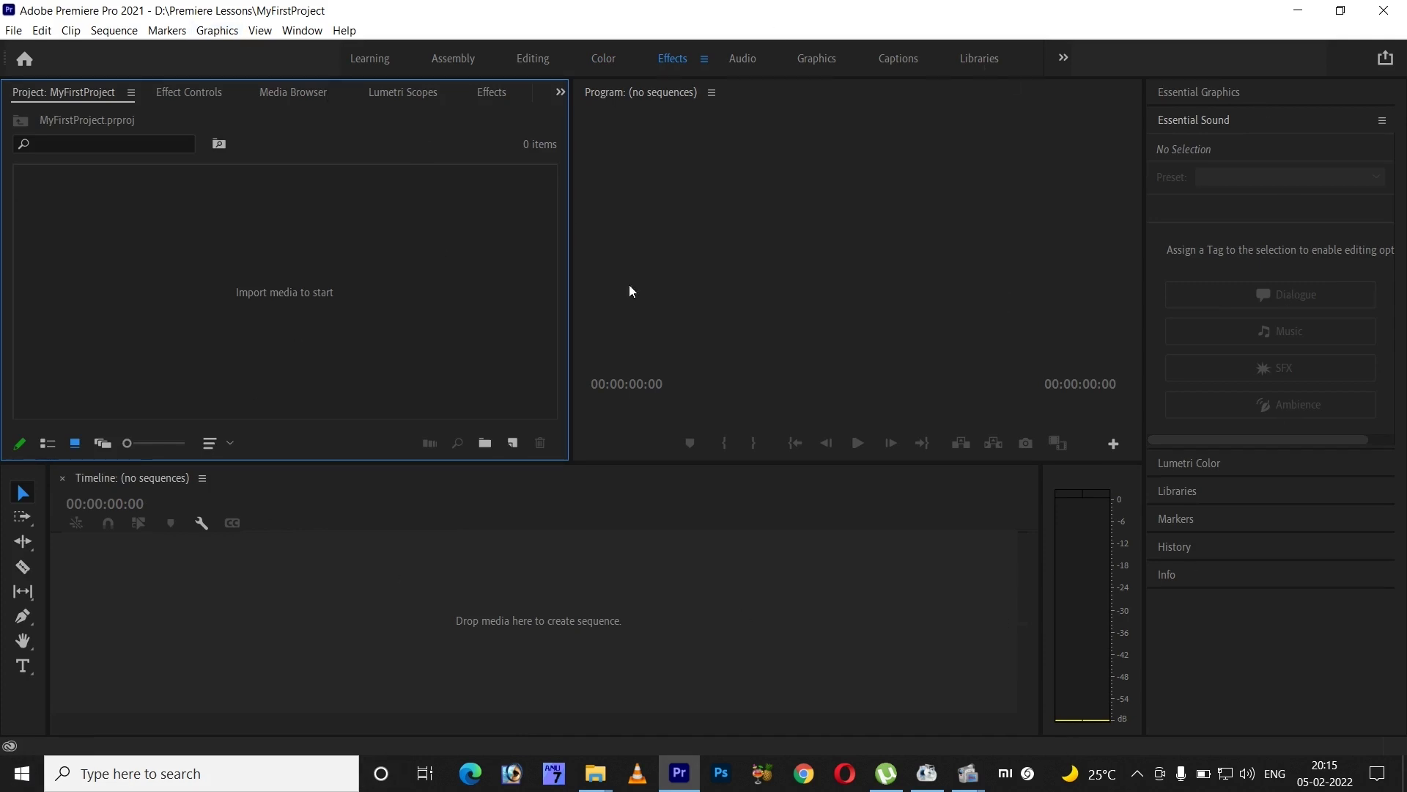
left_click(825, 60)
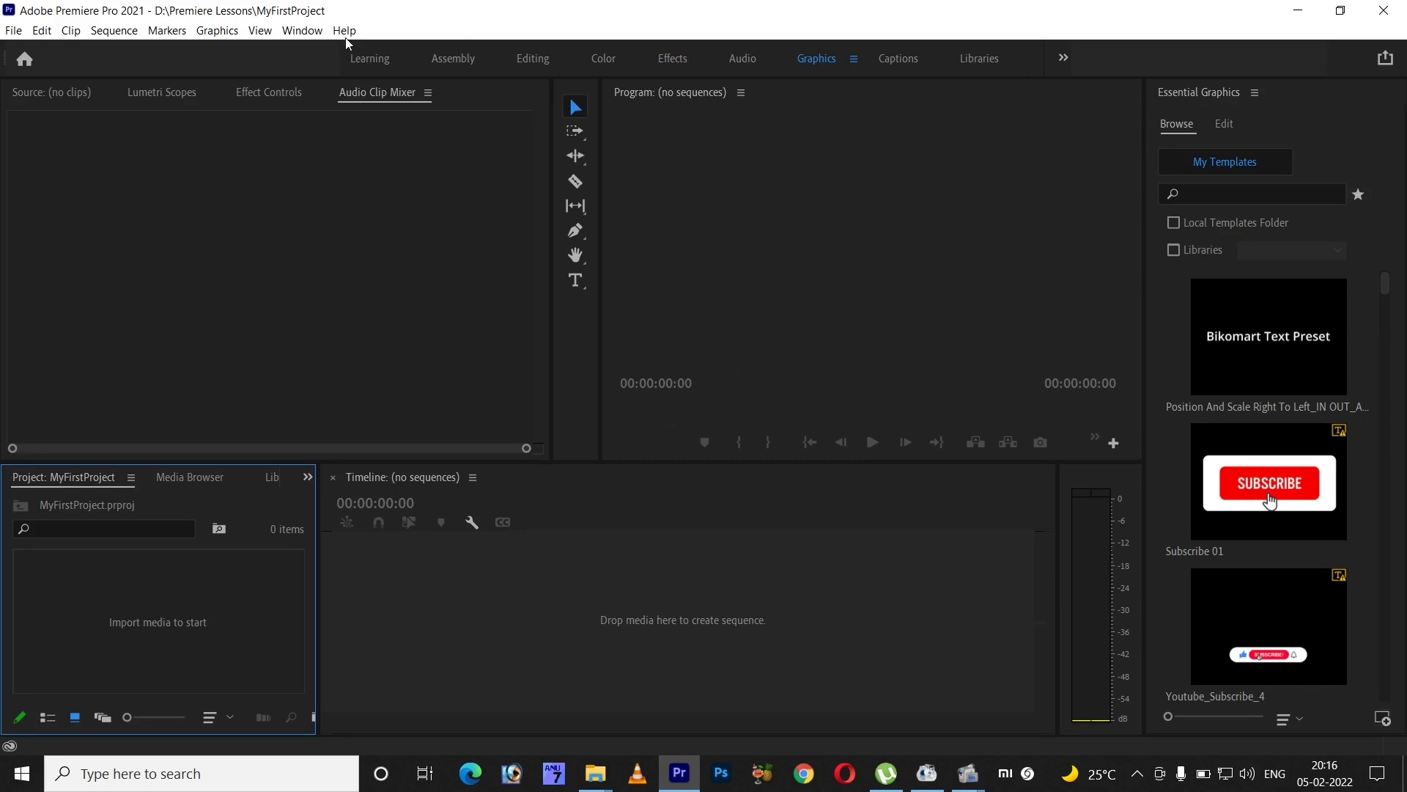
left_click(302, 30)
mouse_move(319, 55)
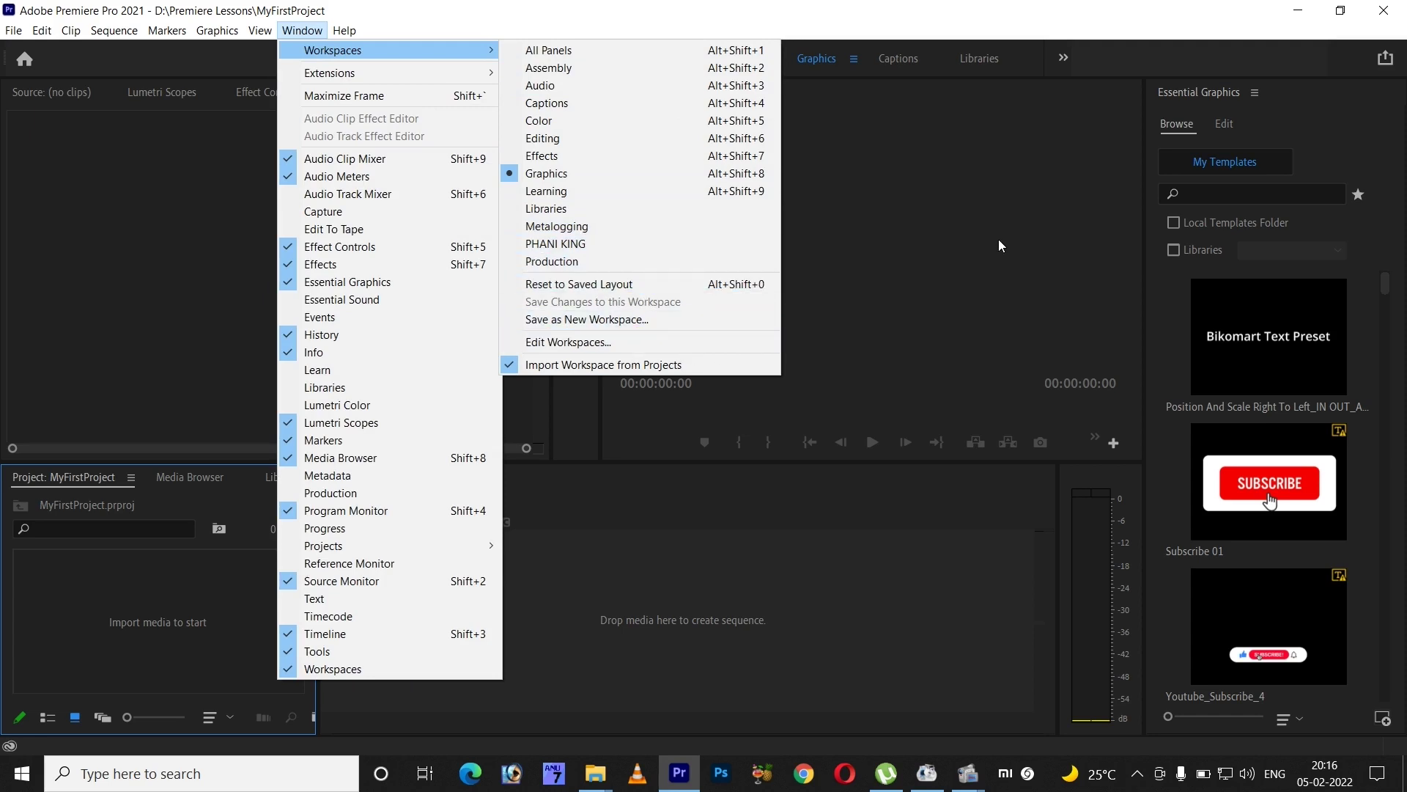
left_click(632, 243)
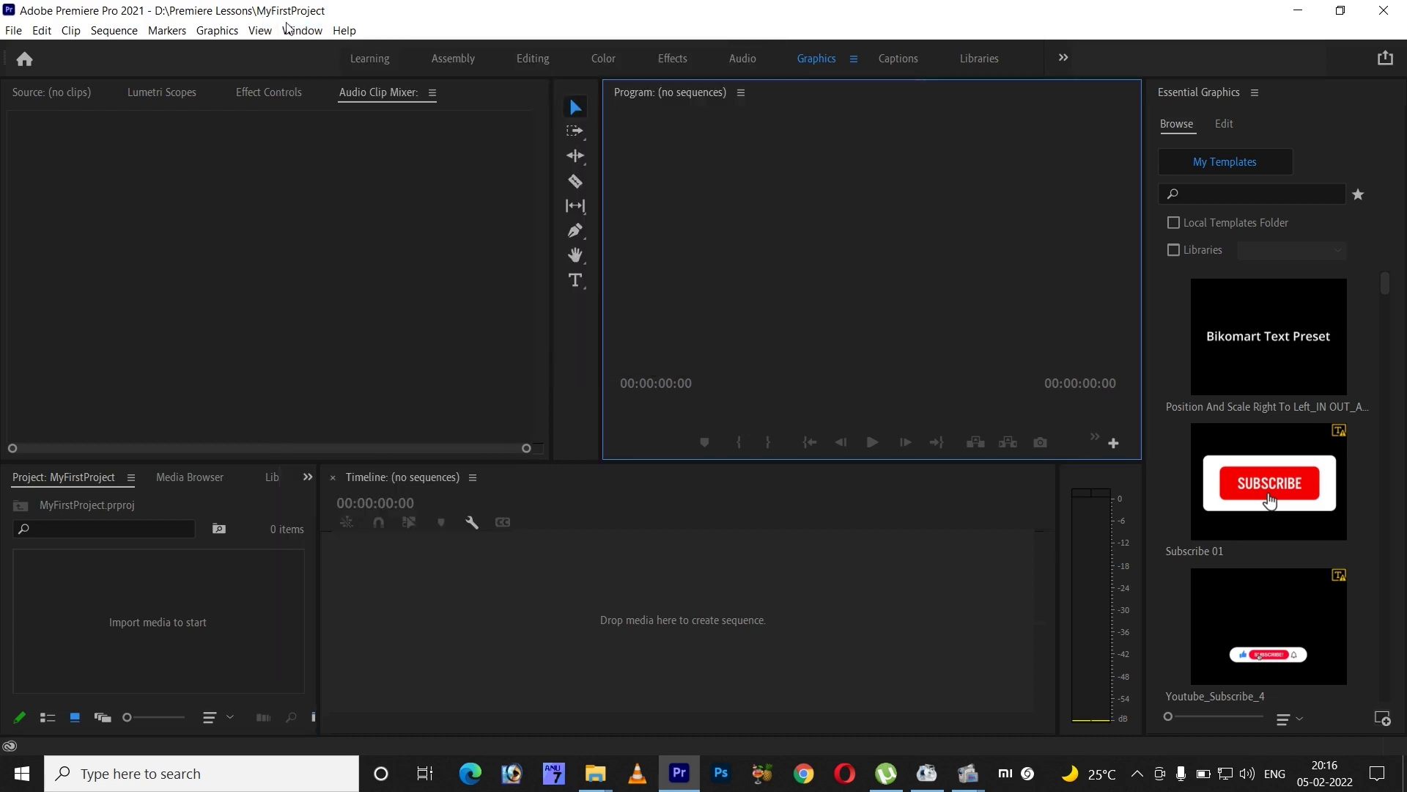
left_click(289, 29)
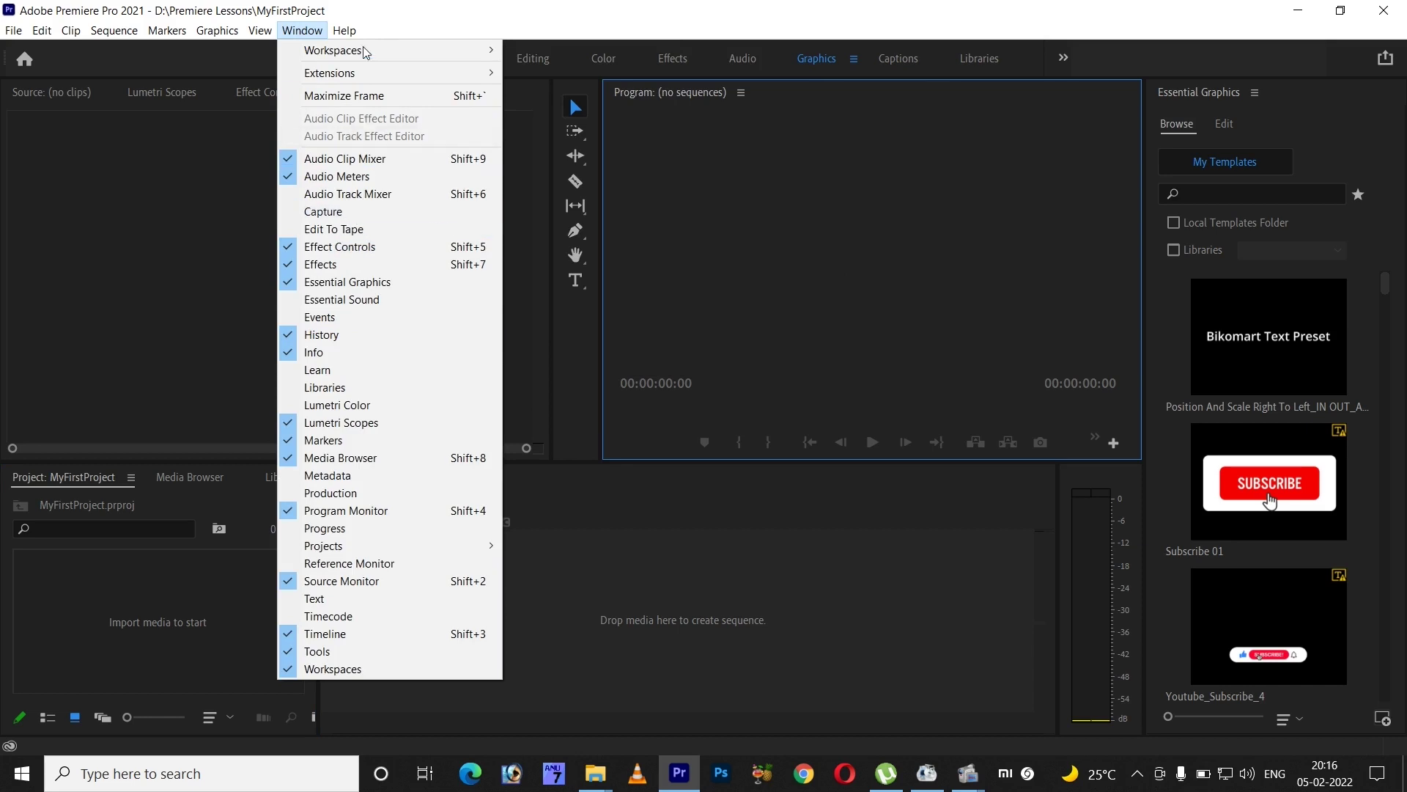
mouse_move(364, 52)
left_click(632, 244)
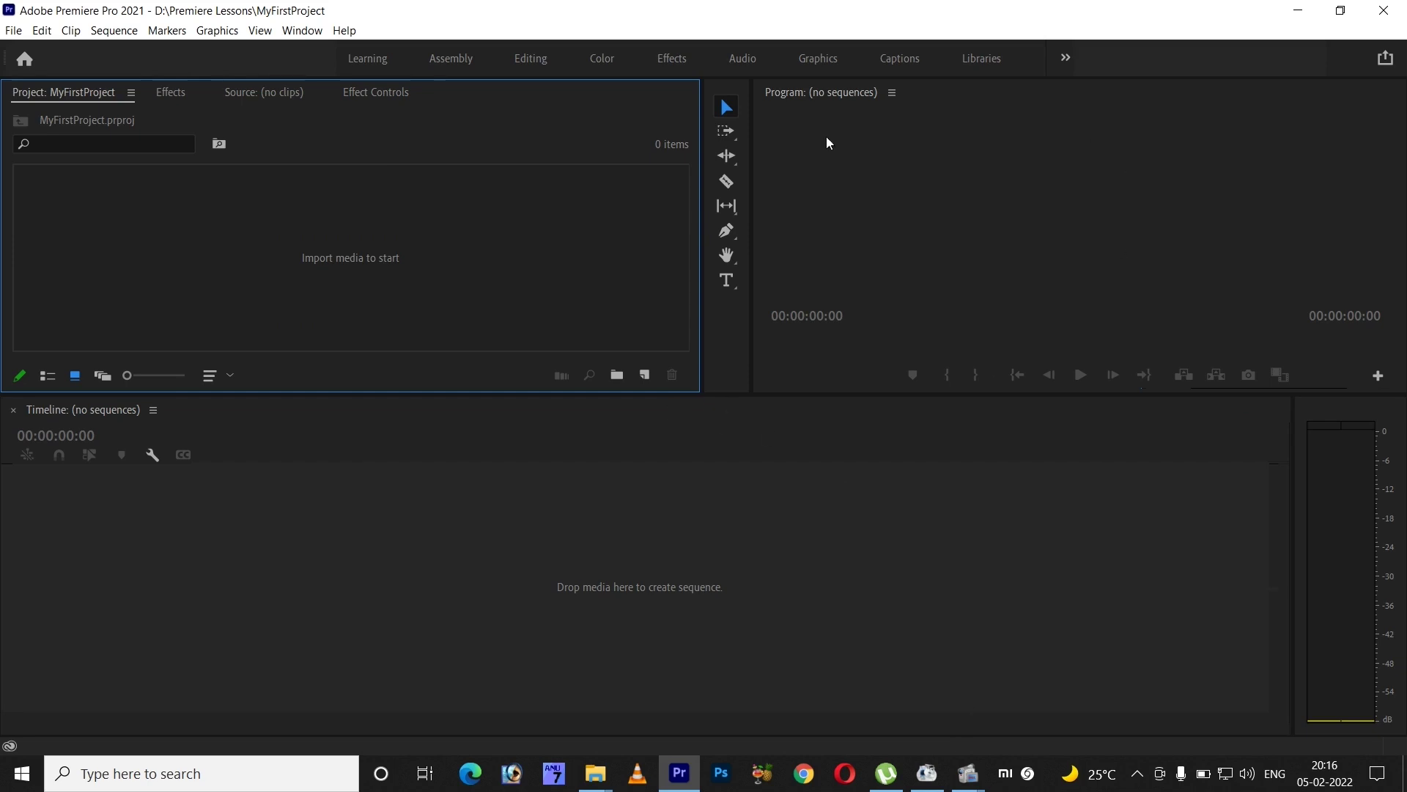
- Close the Effect Controls, Source and Effects panels
left_click(1009, 245)
left_click(389, 94)
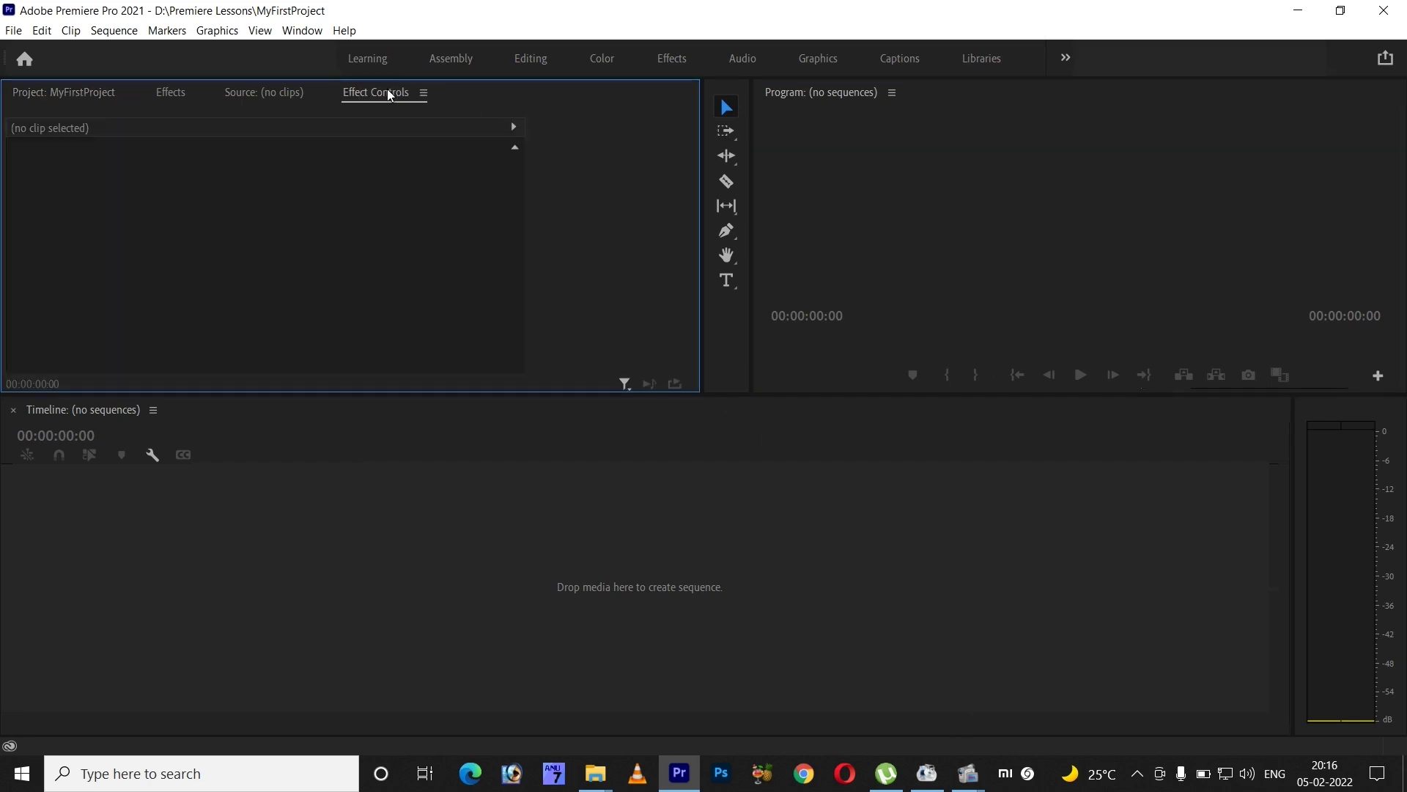
left_click(423, 93)
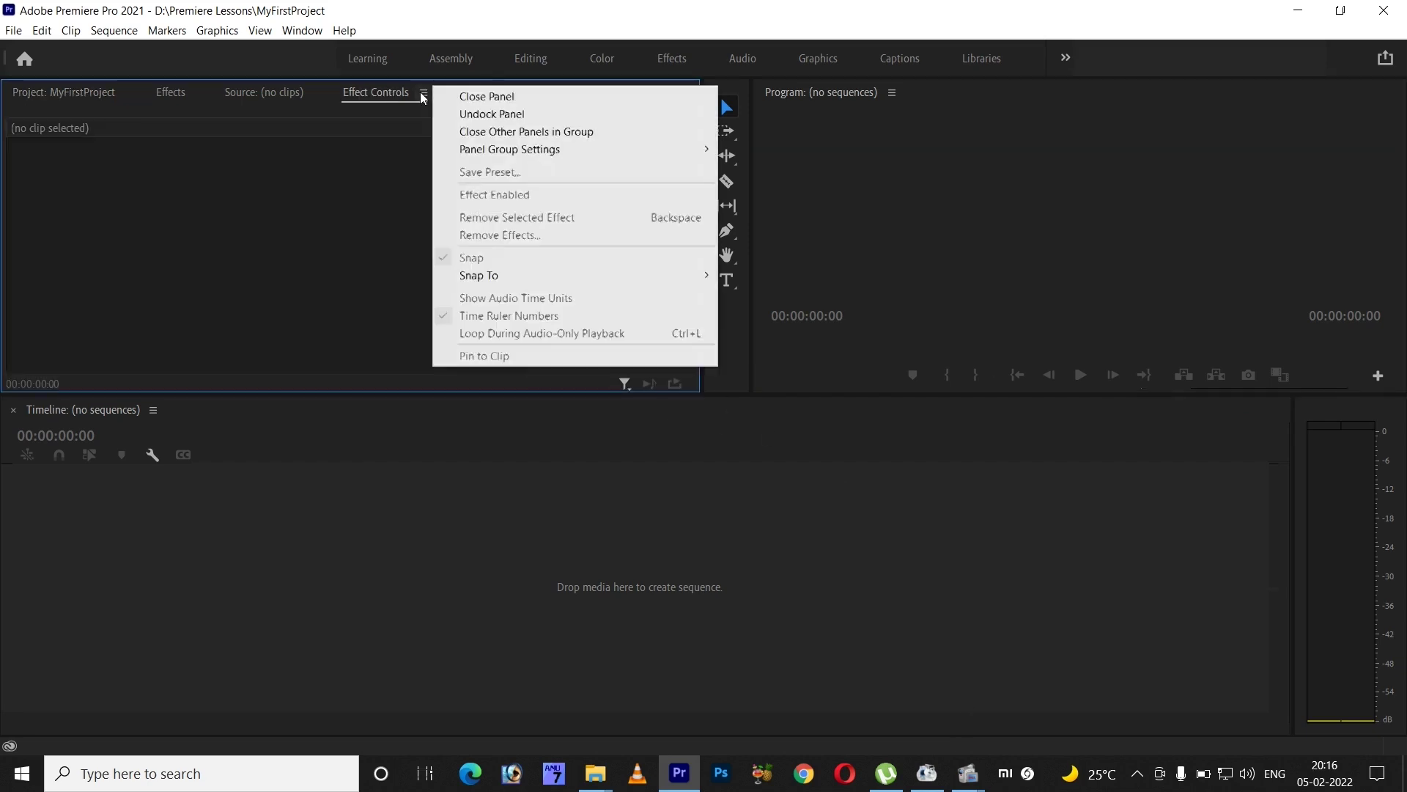
left_click(487, 96)
left_click(318, 93)
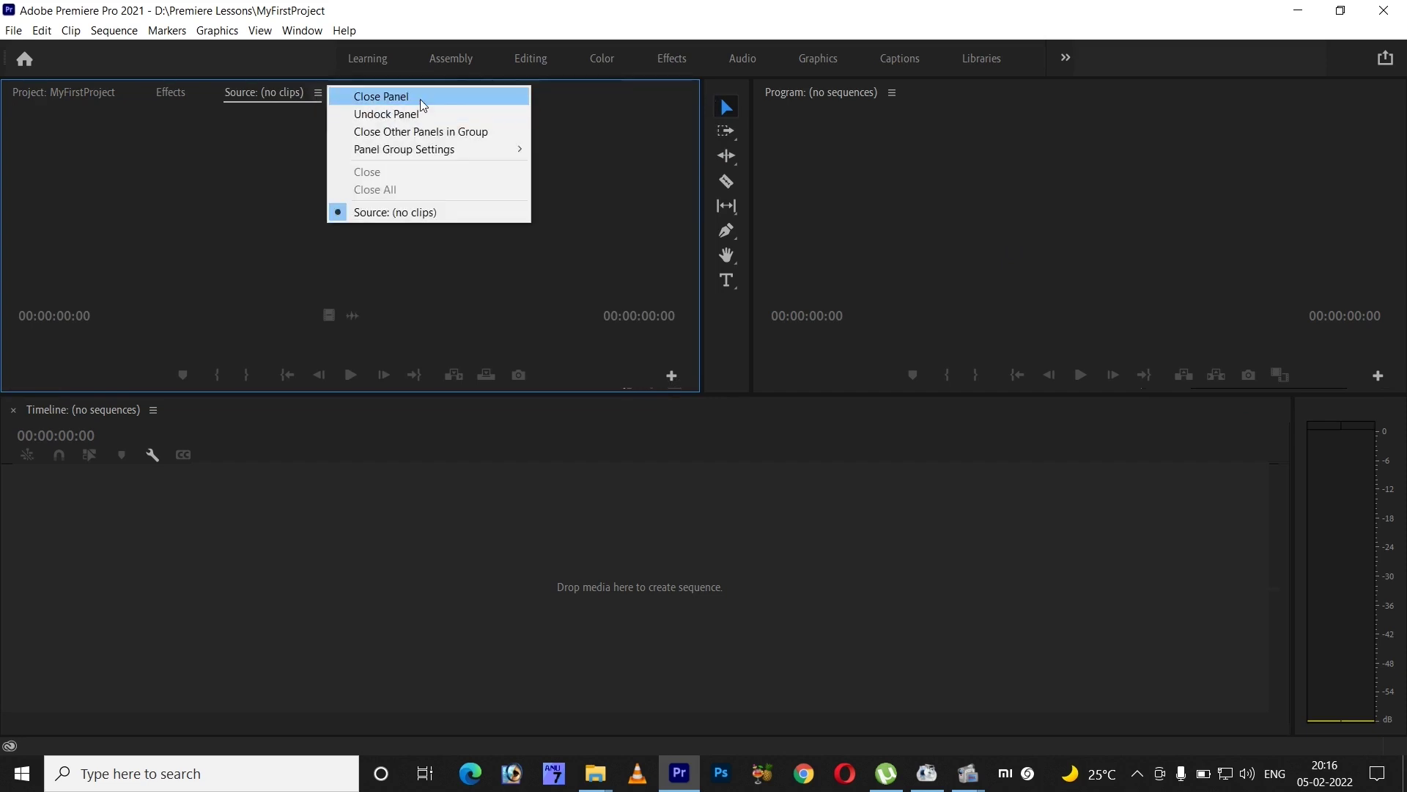
left_click(360, 97)
left_click(200, 94)
left_click(275, 96)
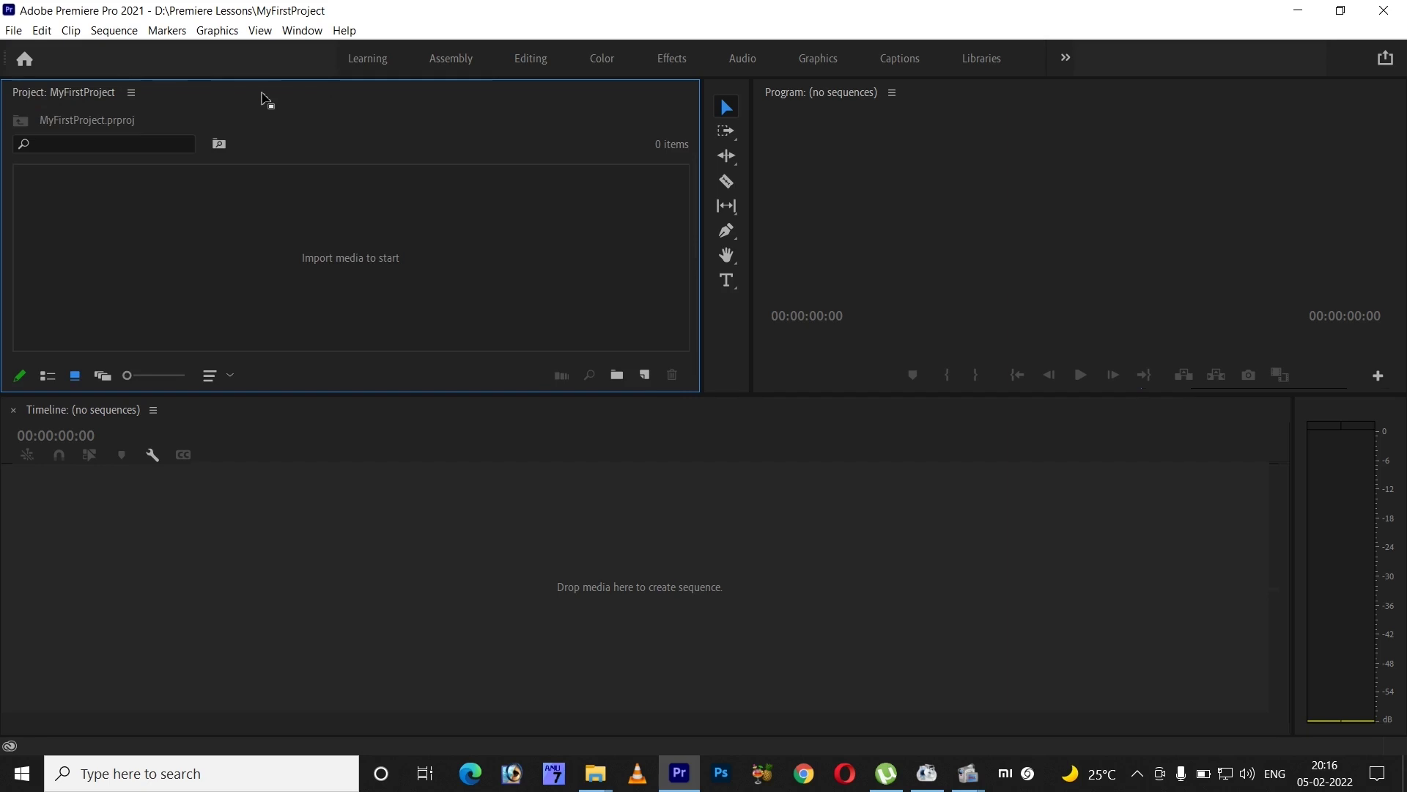
- Dock the Project panel beside the Program monitor and switch to the Effects workspace
left_click_drag(269, 99, 243, 412)
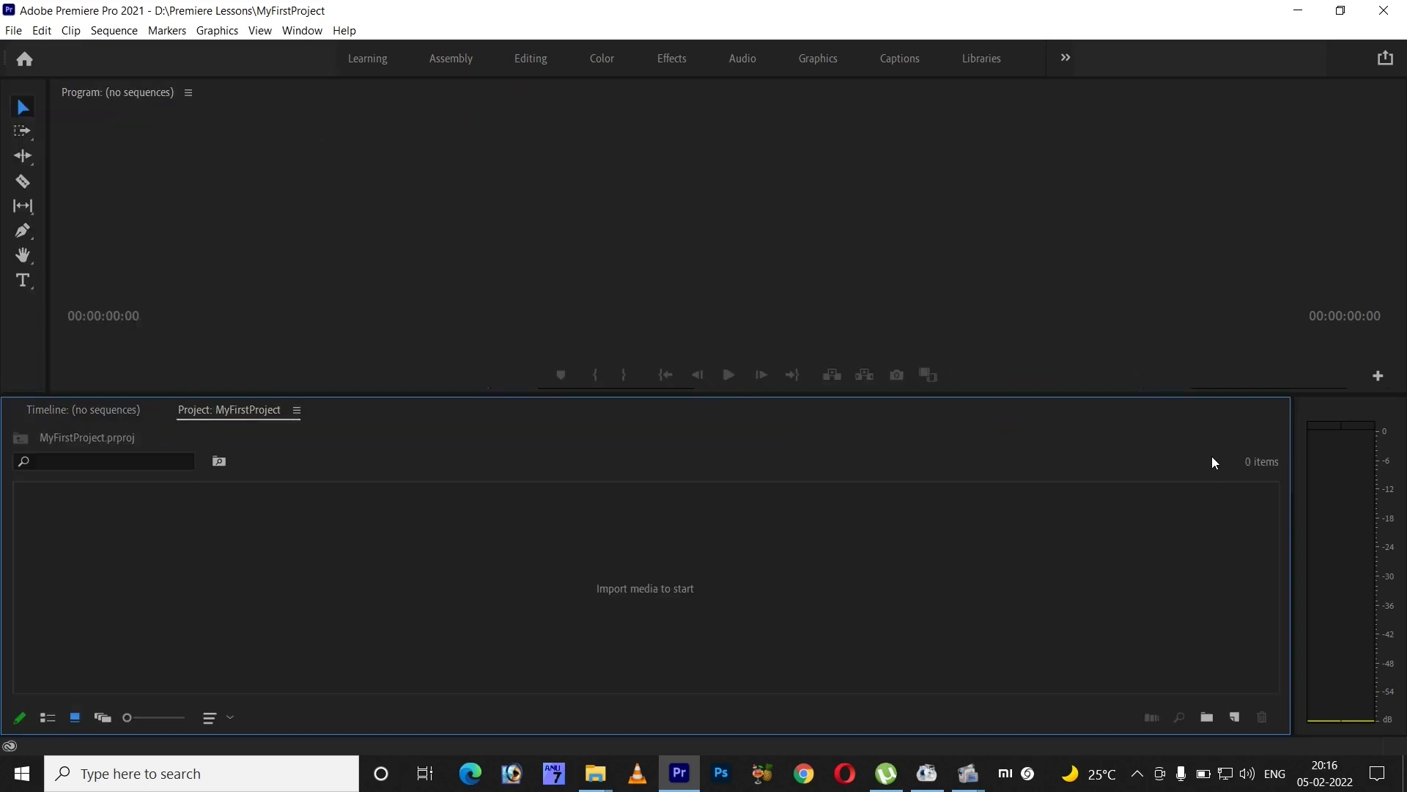
left_click_drag(242, 407, 218, 88)
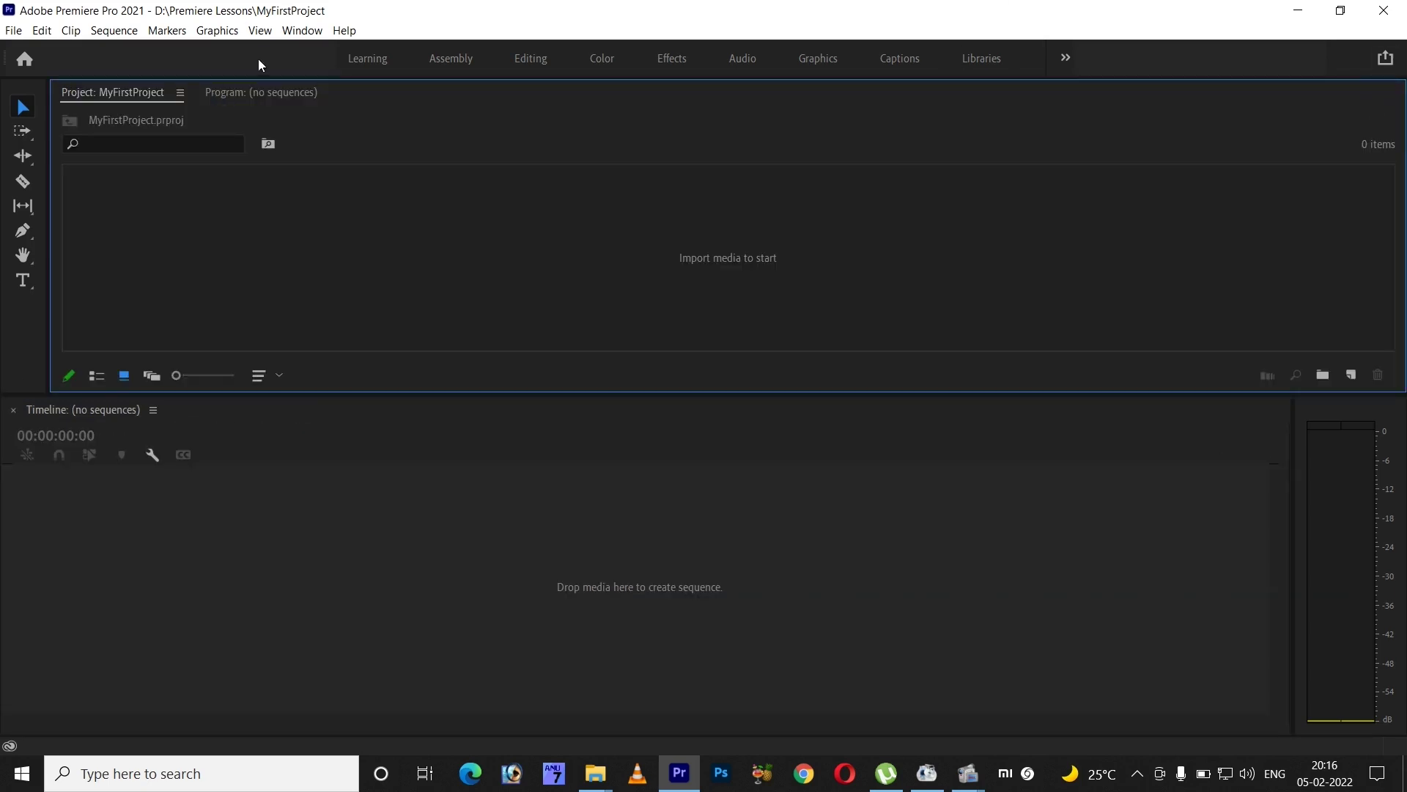
left_click(302, 30)
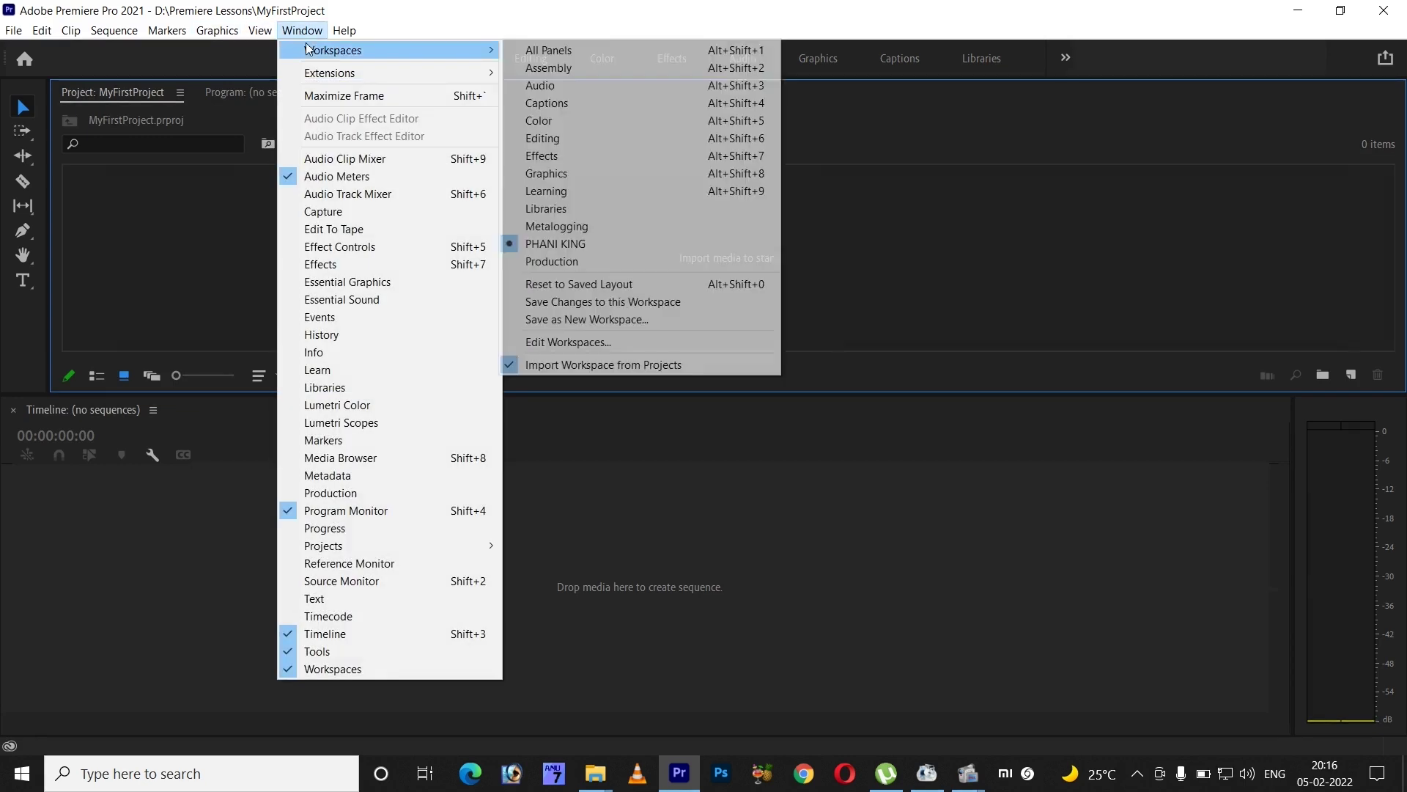
left_click(592, 243)
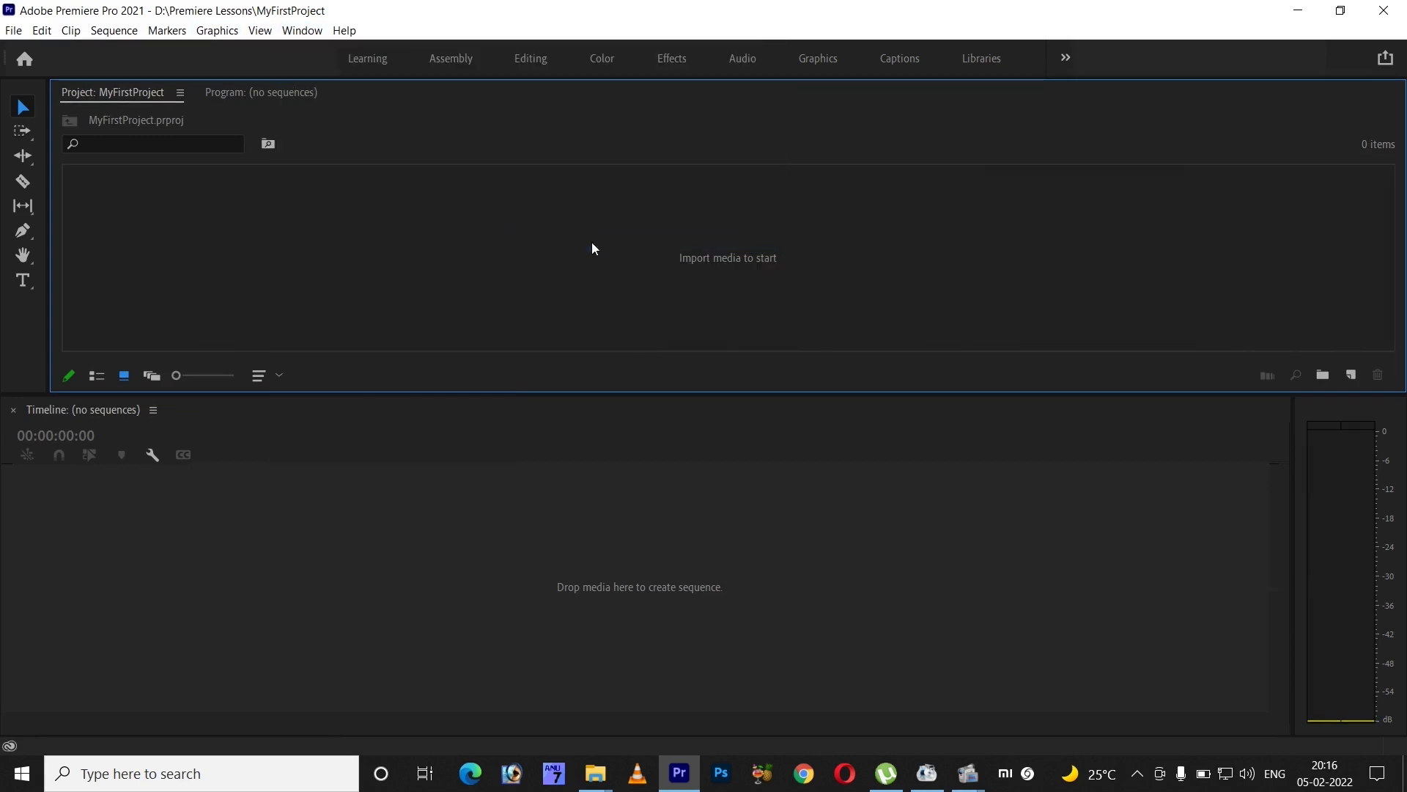
left_click(673, 57)
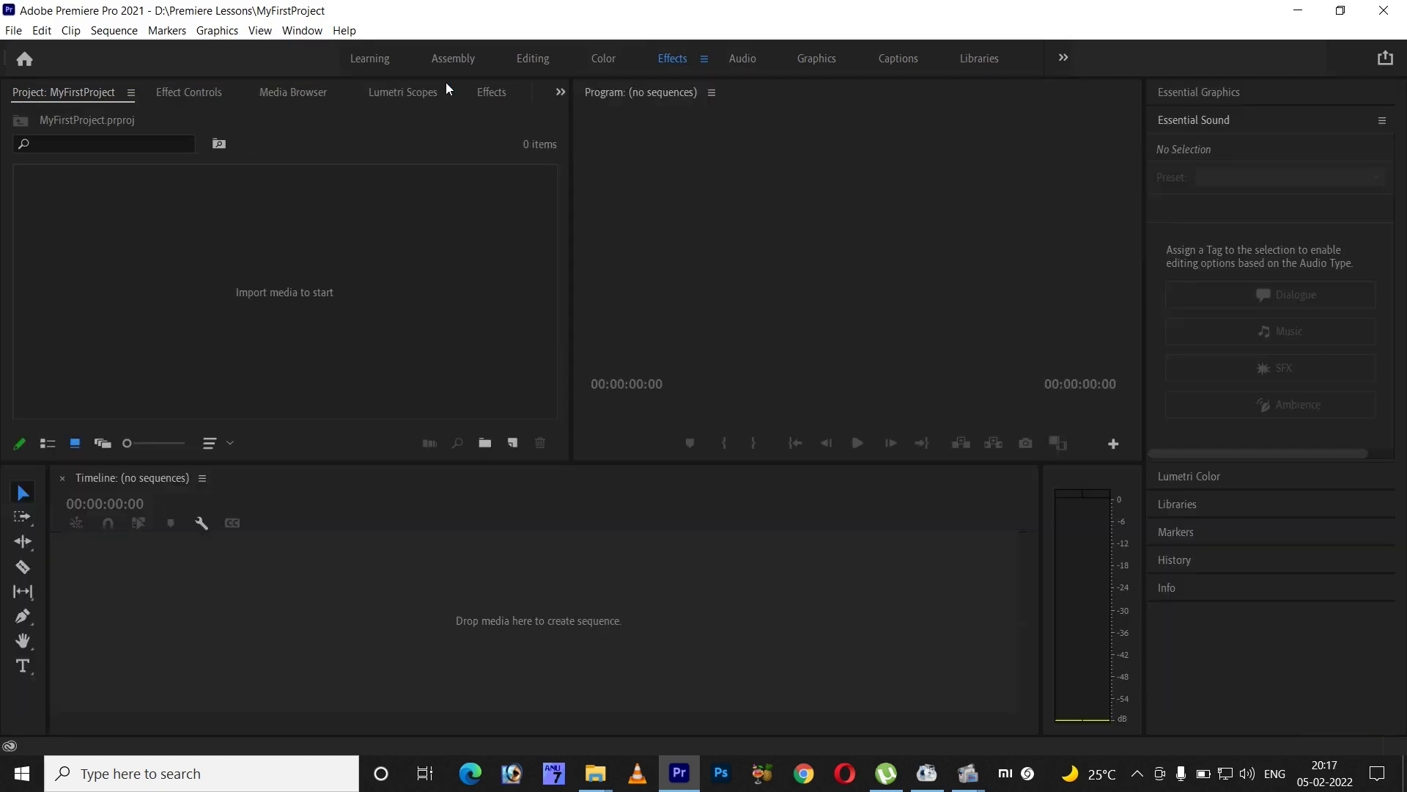
- Apply the PHANI KING workspace, then switch to the Learning workspace
left_click(301, 30)
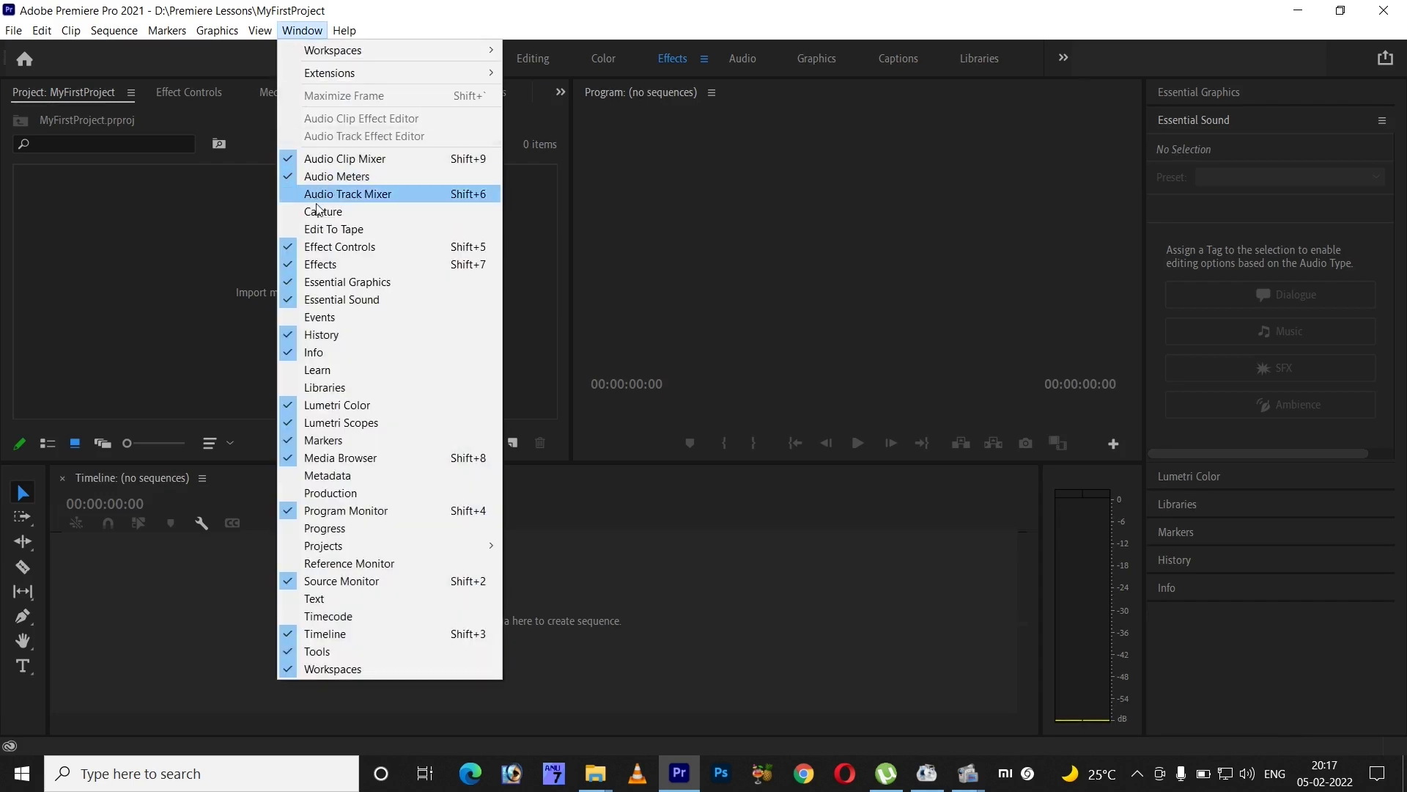
mouse_move(351, 50)
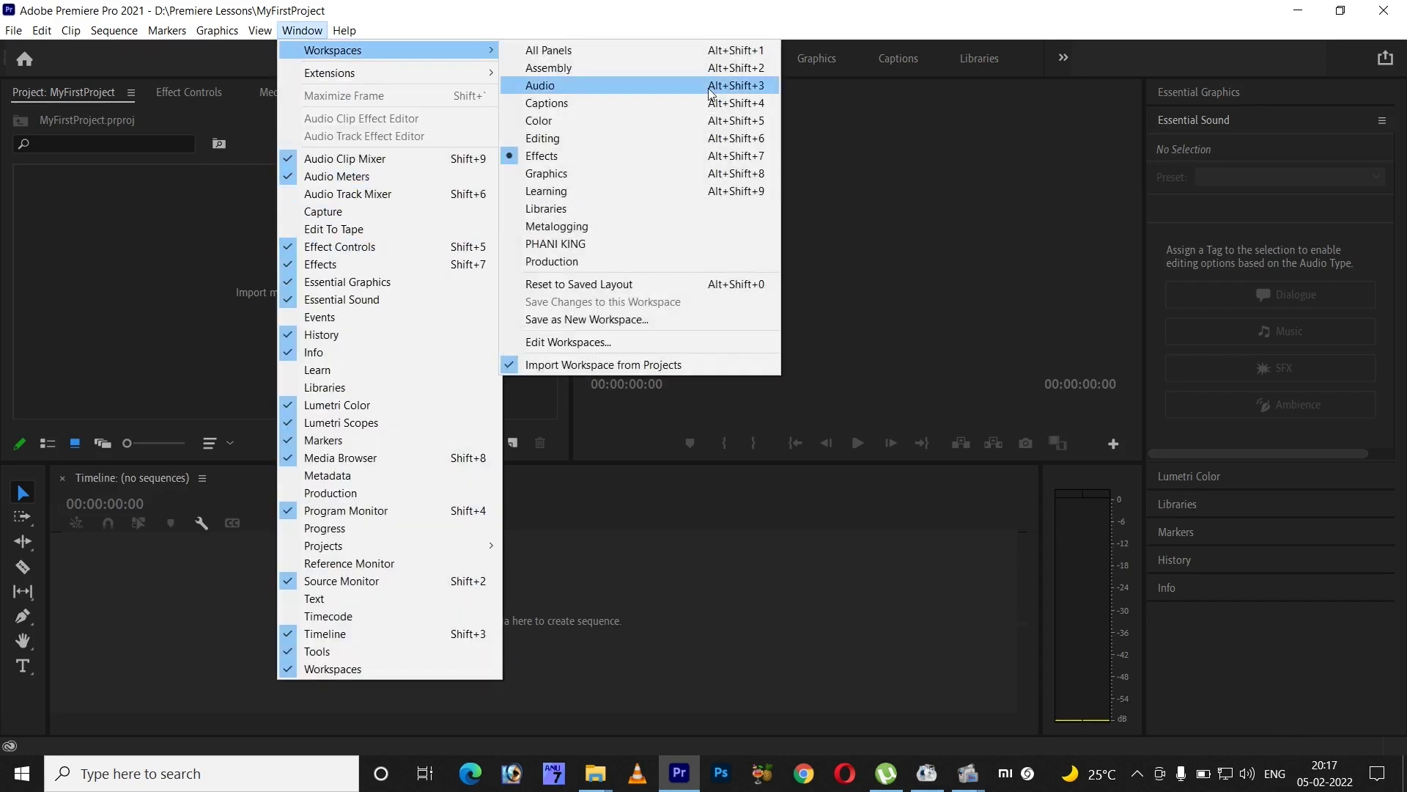
left_click(598, 241)
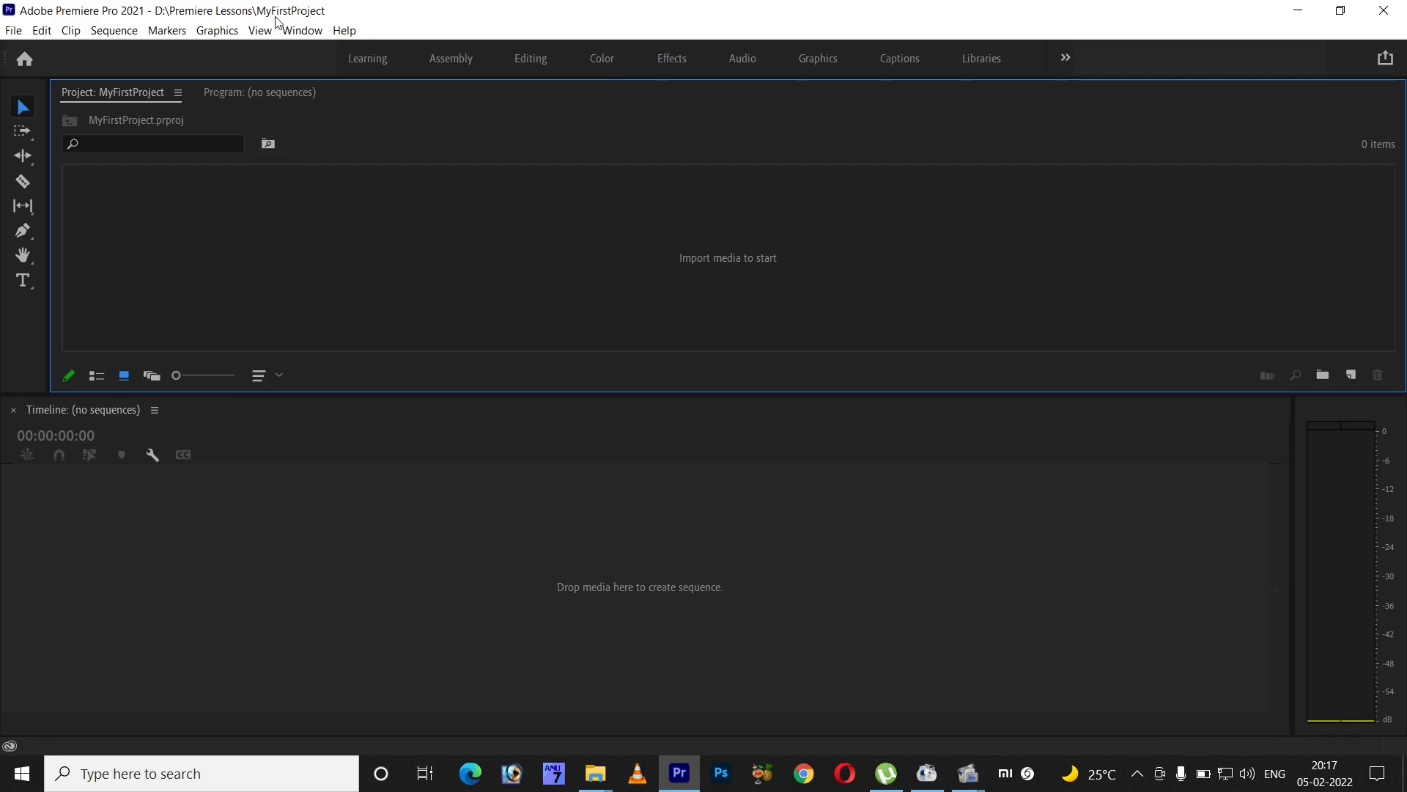
left_click(300, 38)
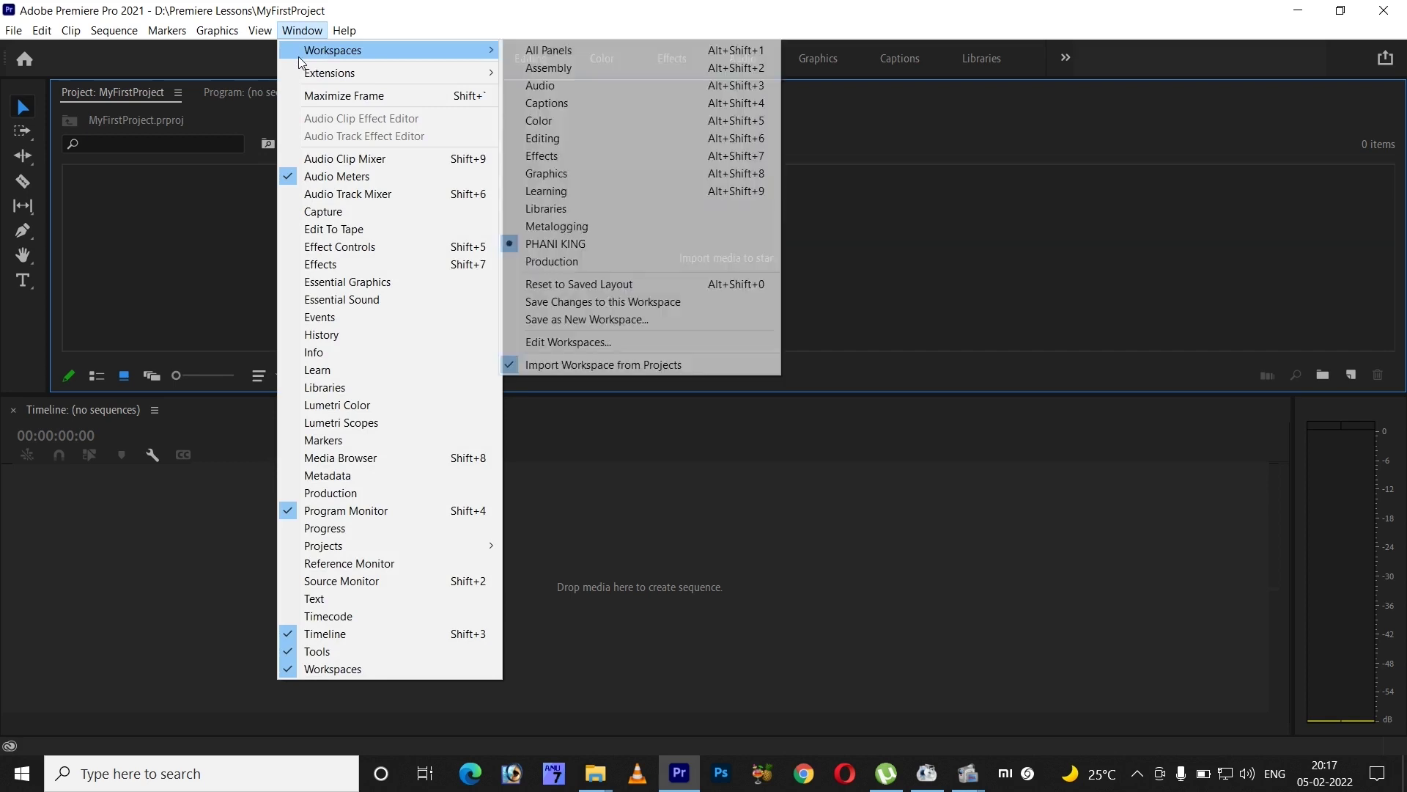
left_click(300, 33)
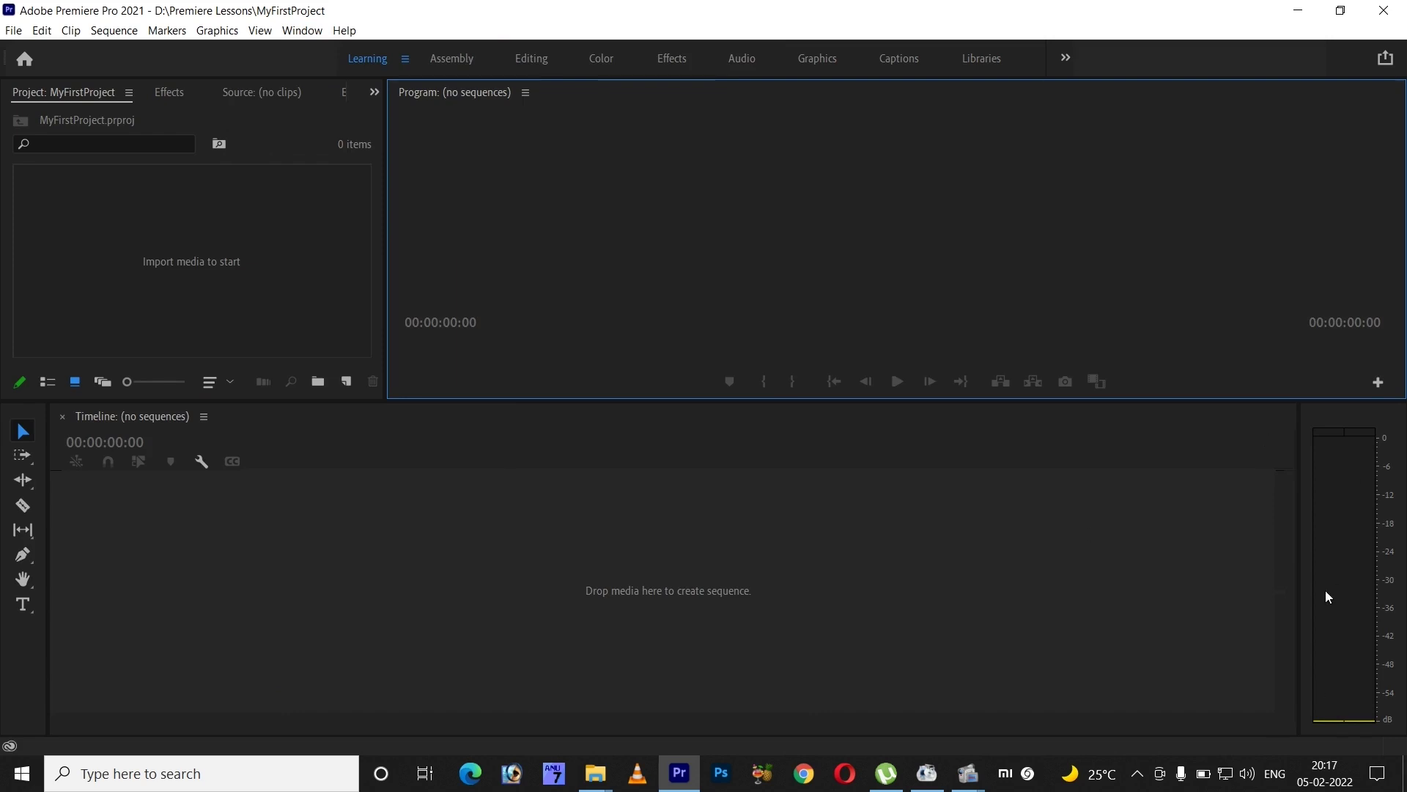
- Save the current panel layout as a new workspace named PHANI2
left_click(302, 30)
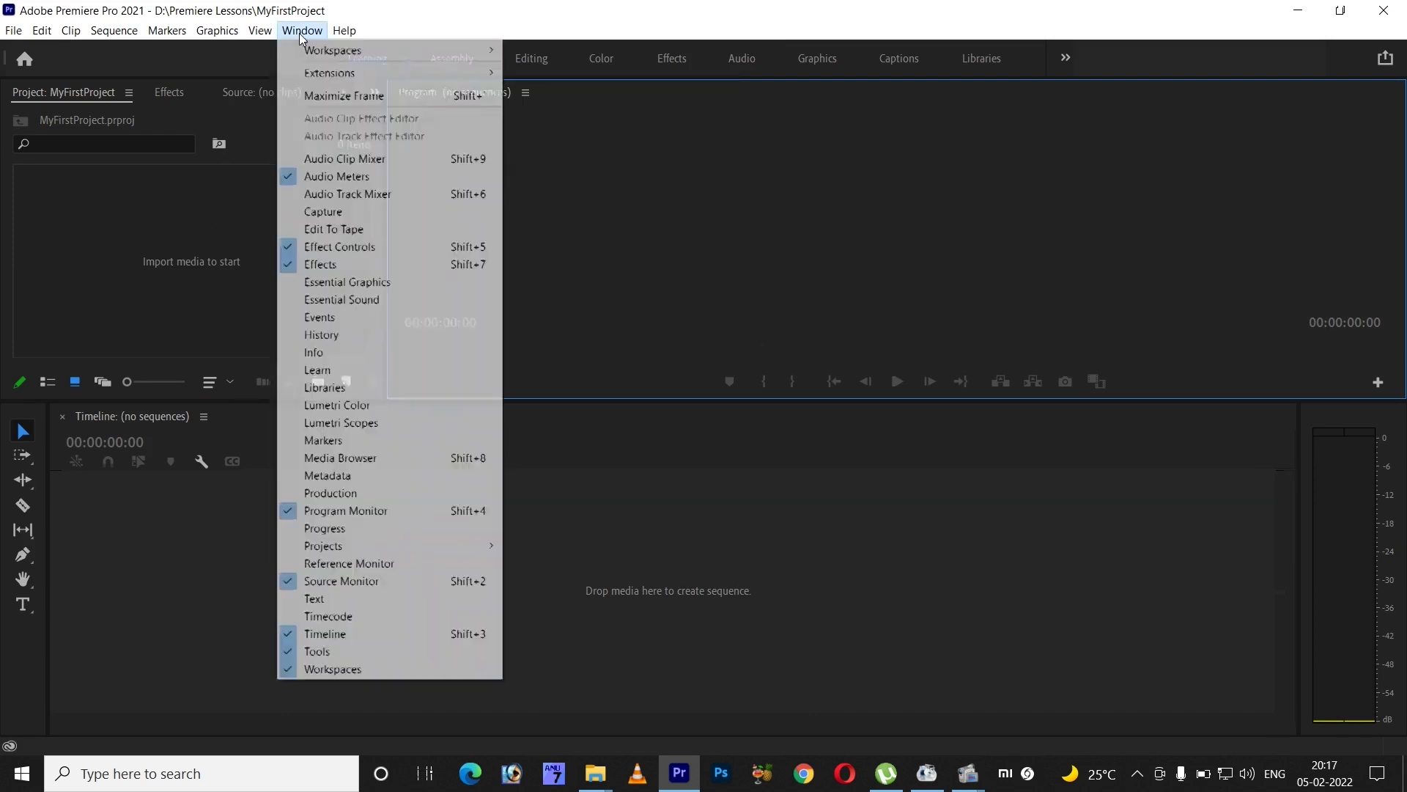
mouse_move(317, 50)
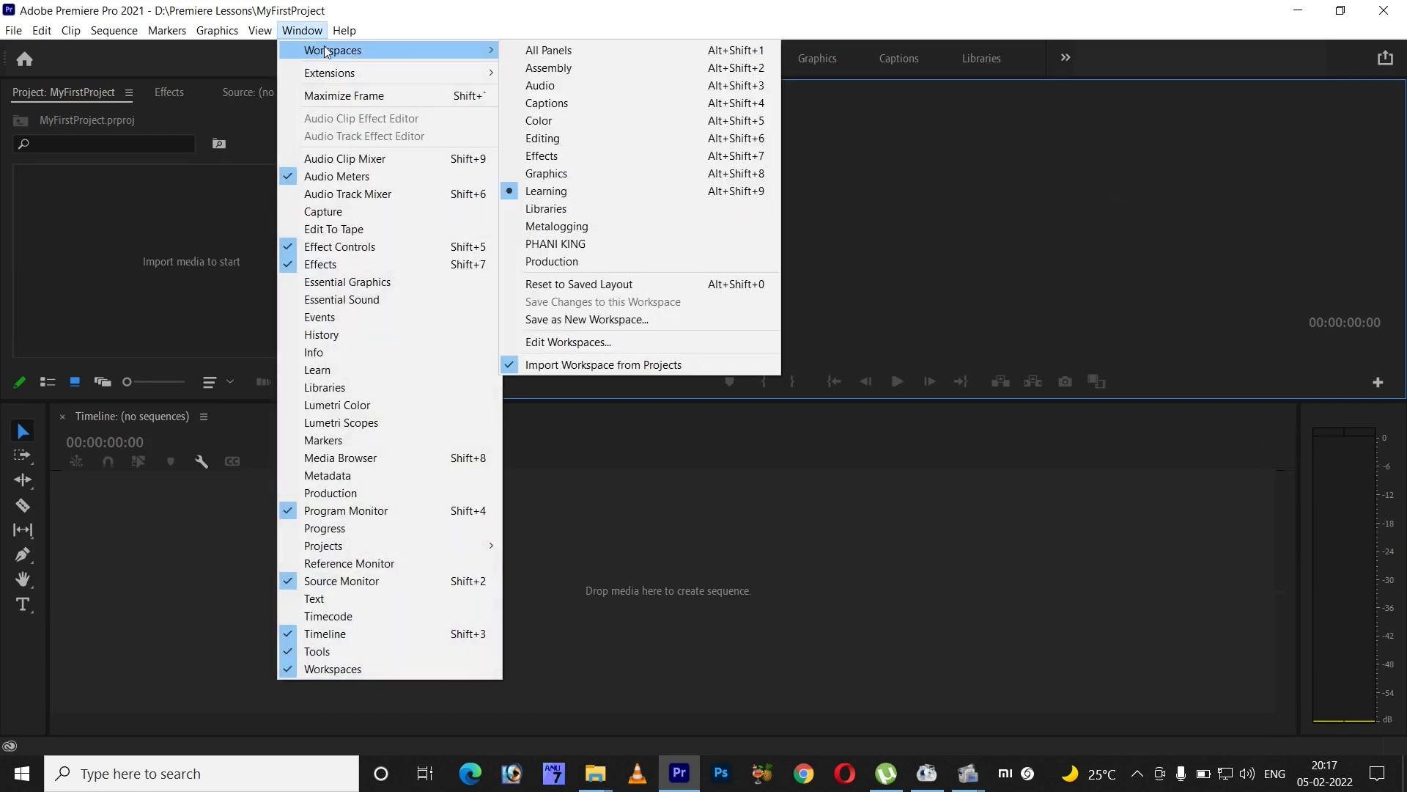
left_click(641, 320)
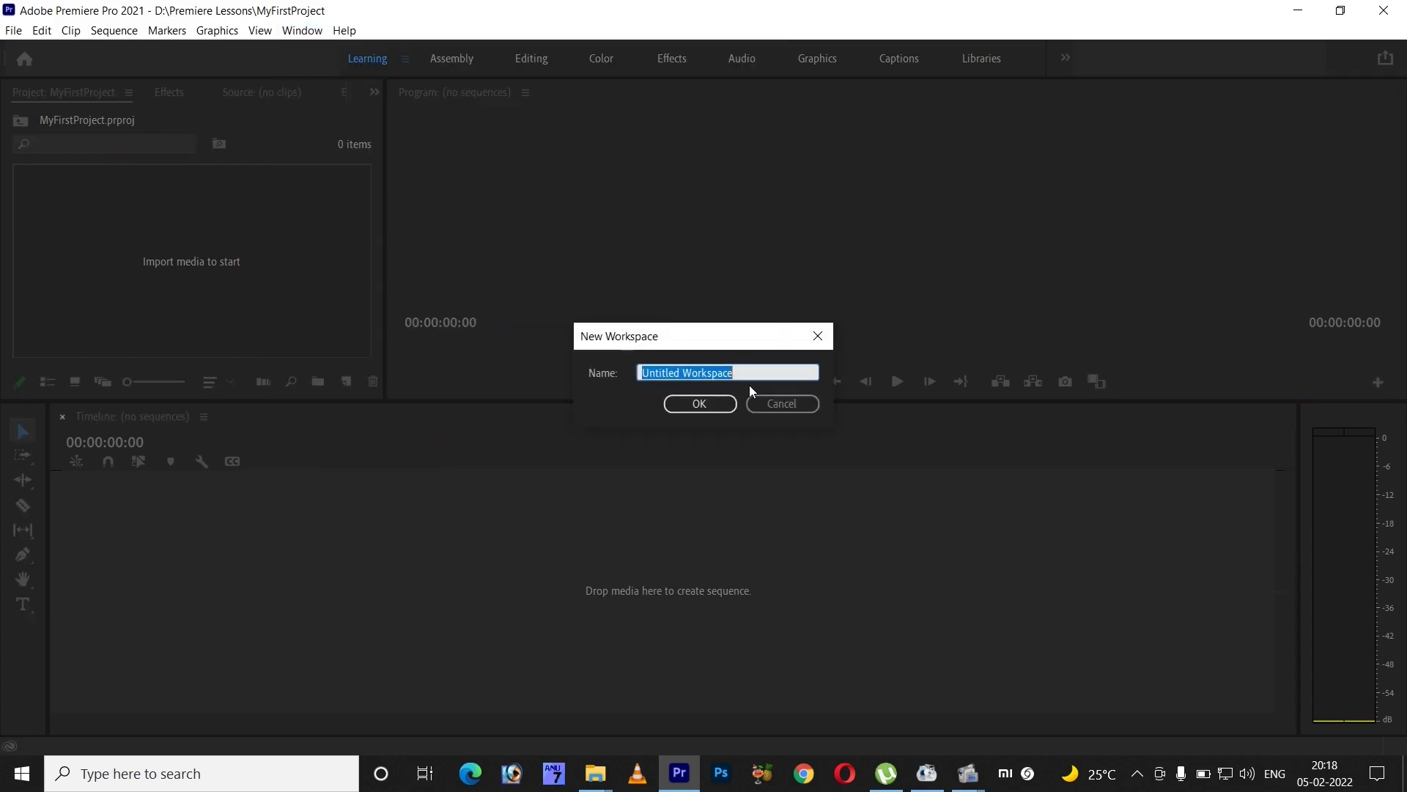
key("Caps_Lock")
type("PHA")
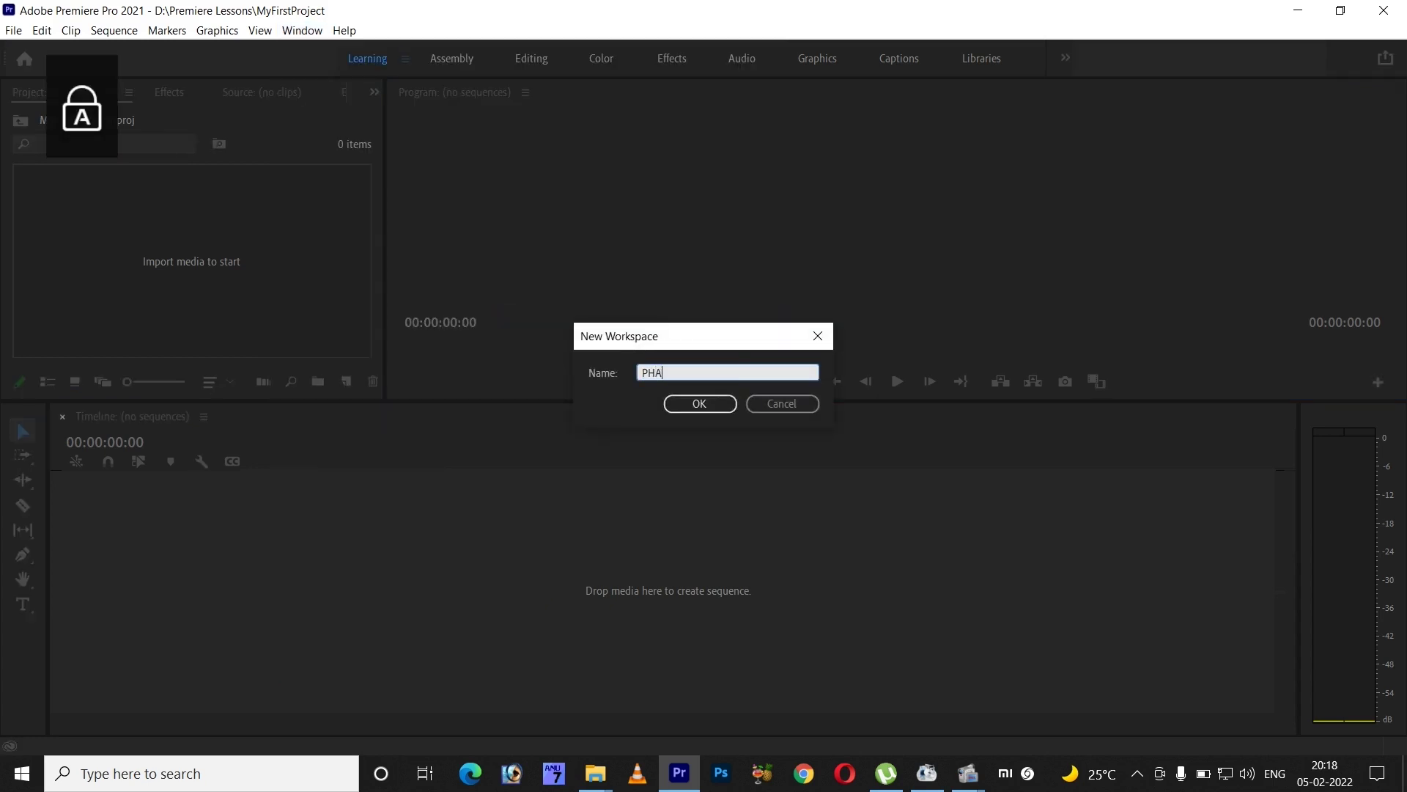
type("NI2")
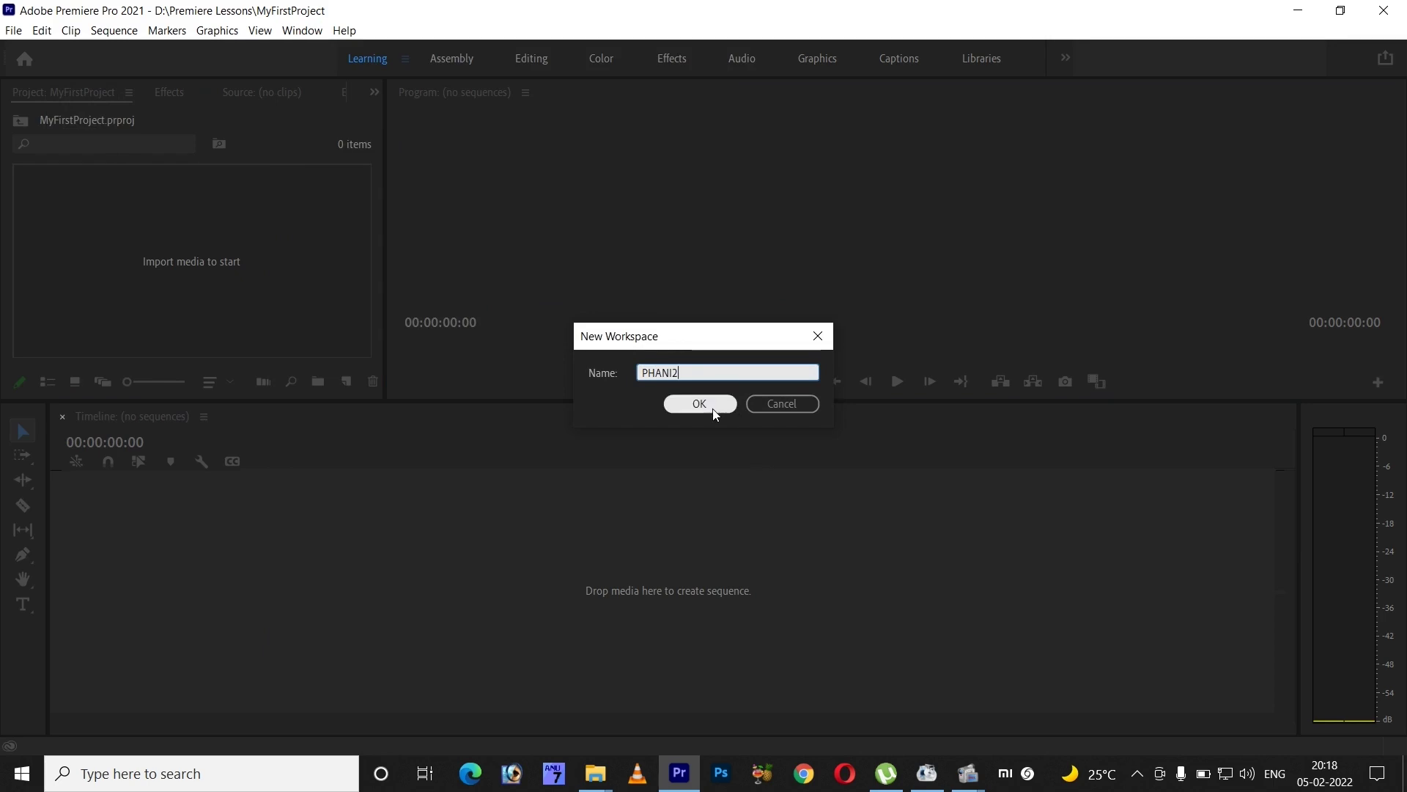
left_click(712, 404)
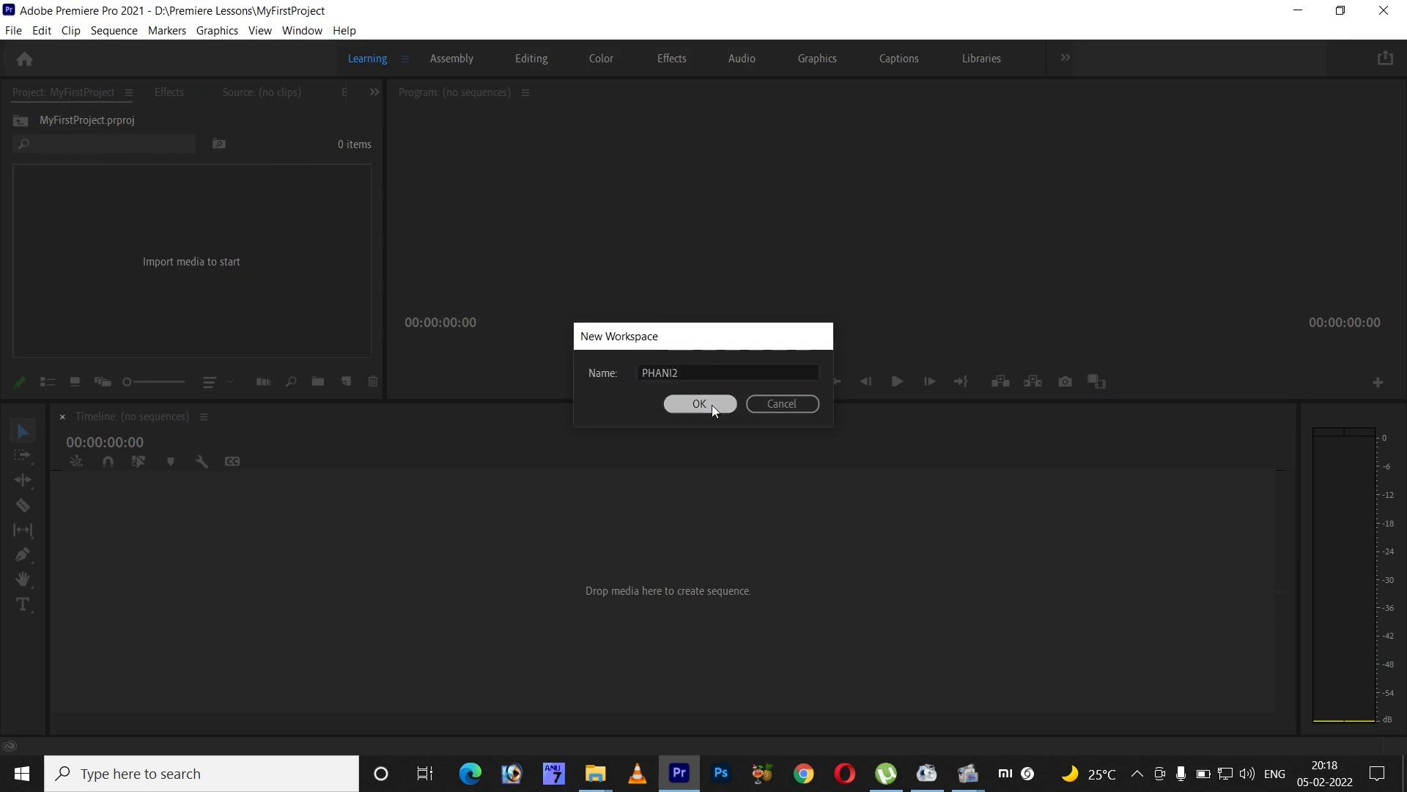
left_click(302, 30)
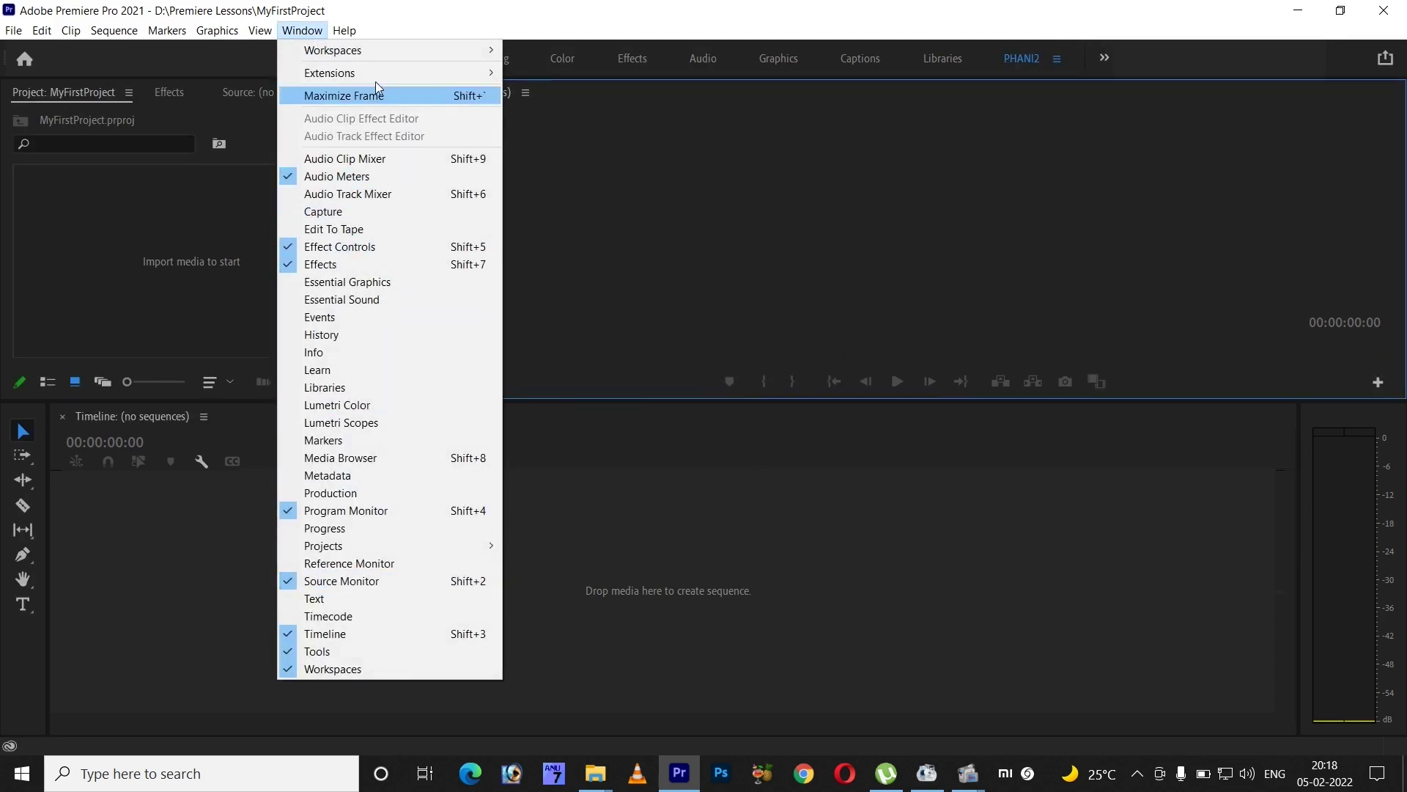
mouse_move(389, 54)
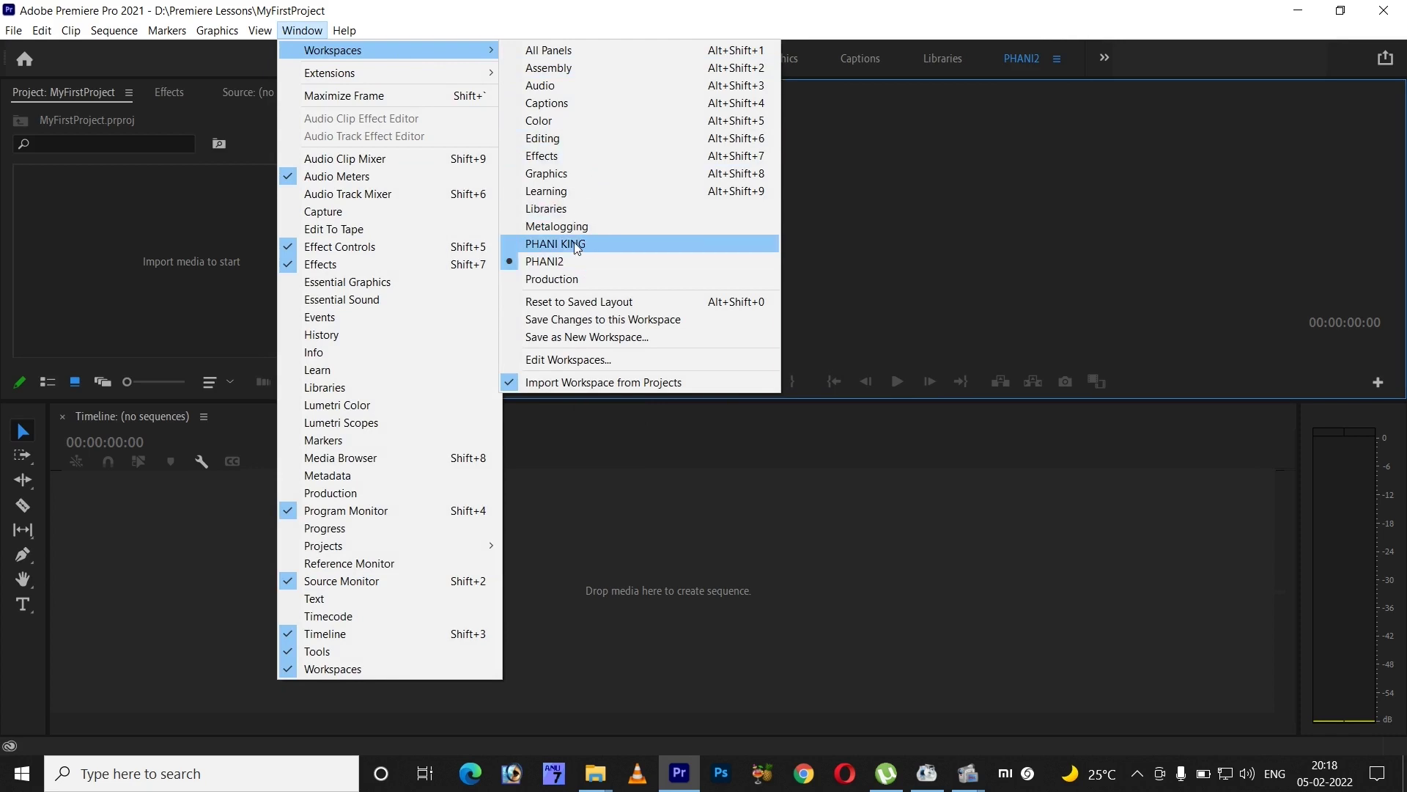
left_click(1031, 112)
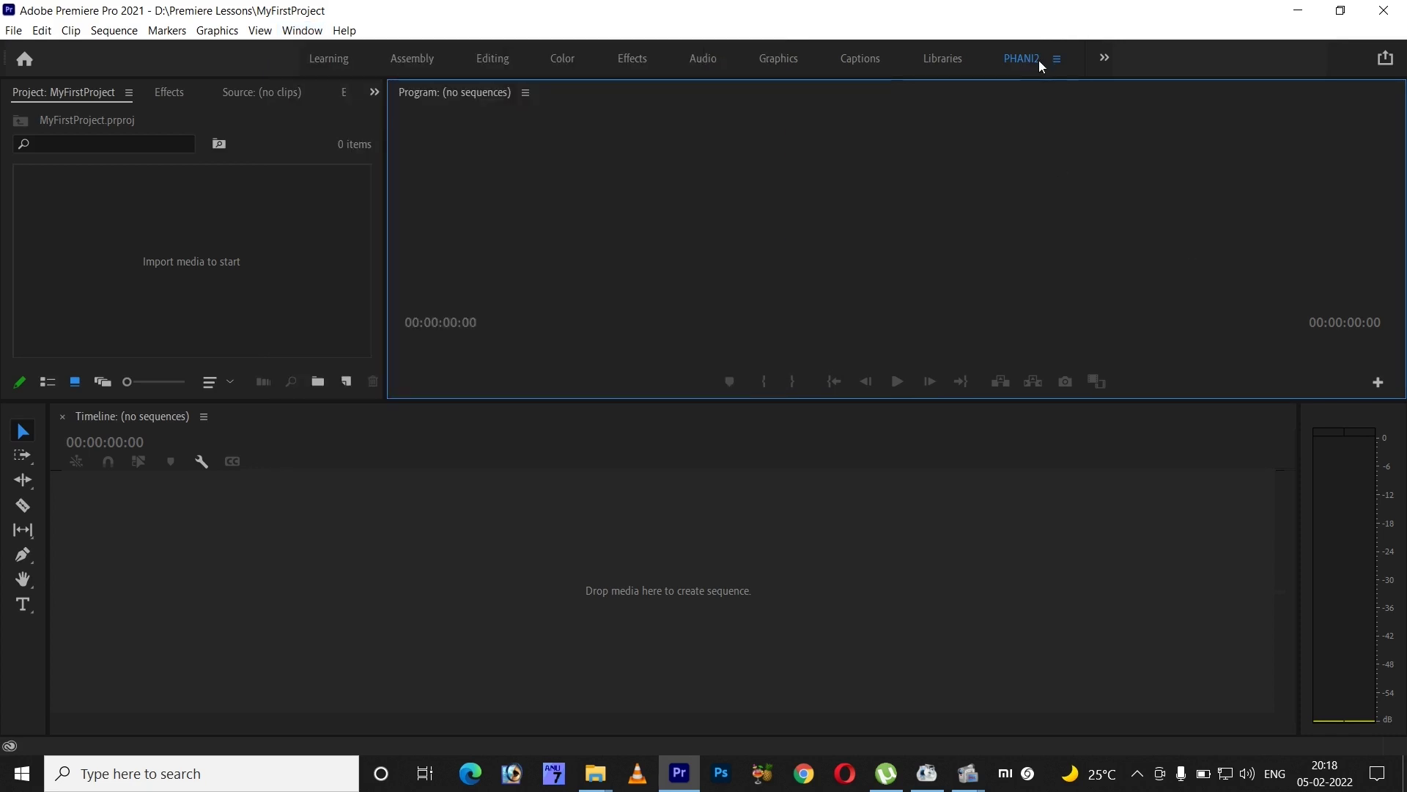
left_click(1105, 58)
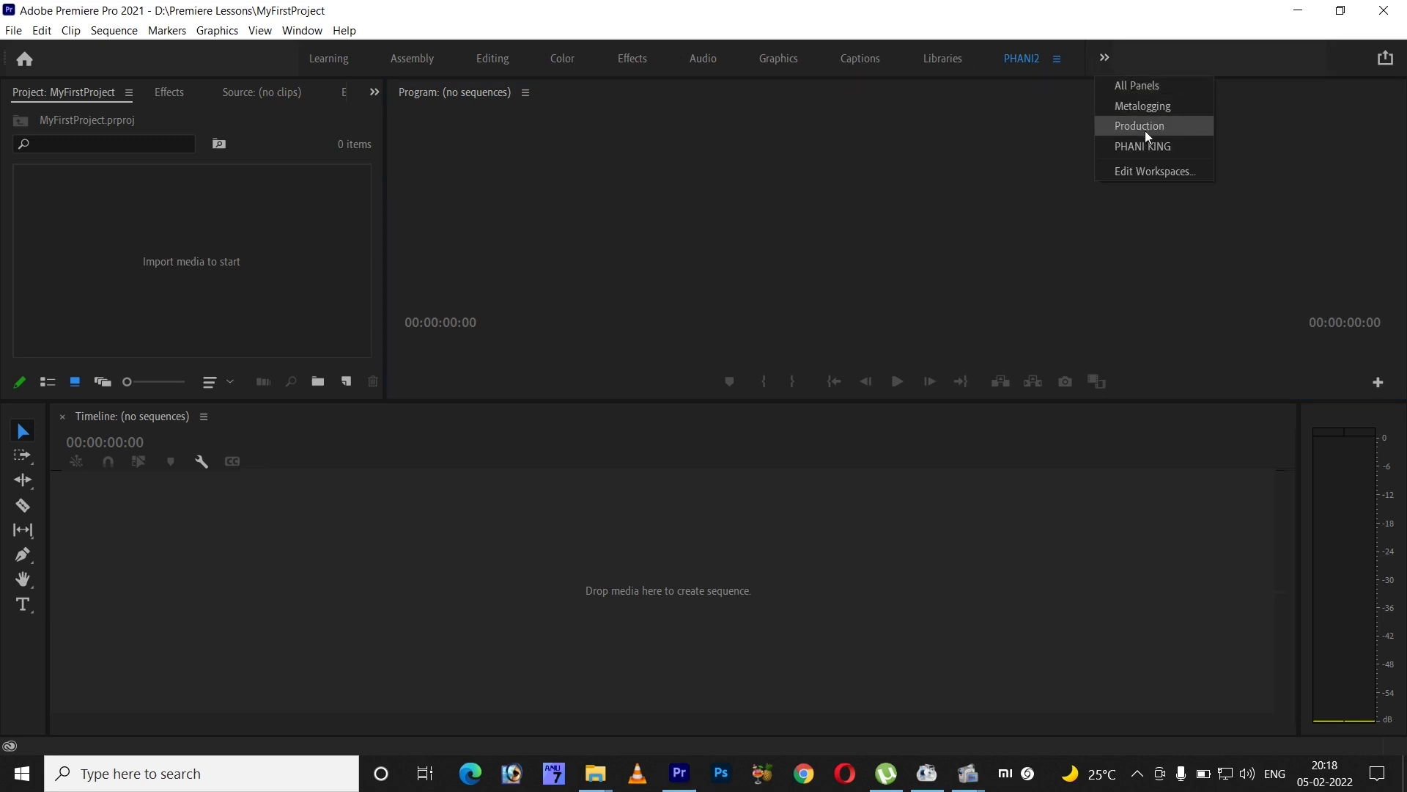
left_click(1154, 170)
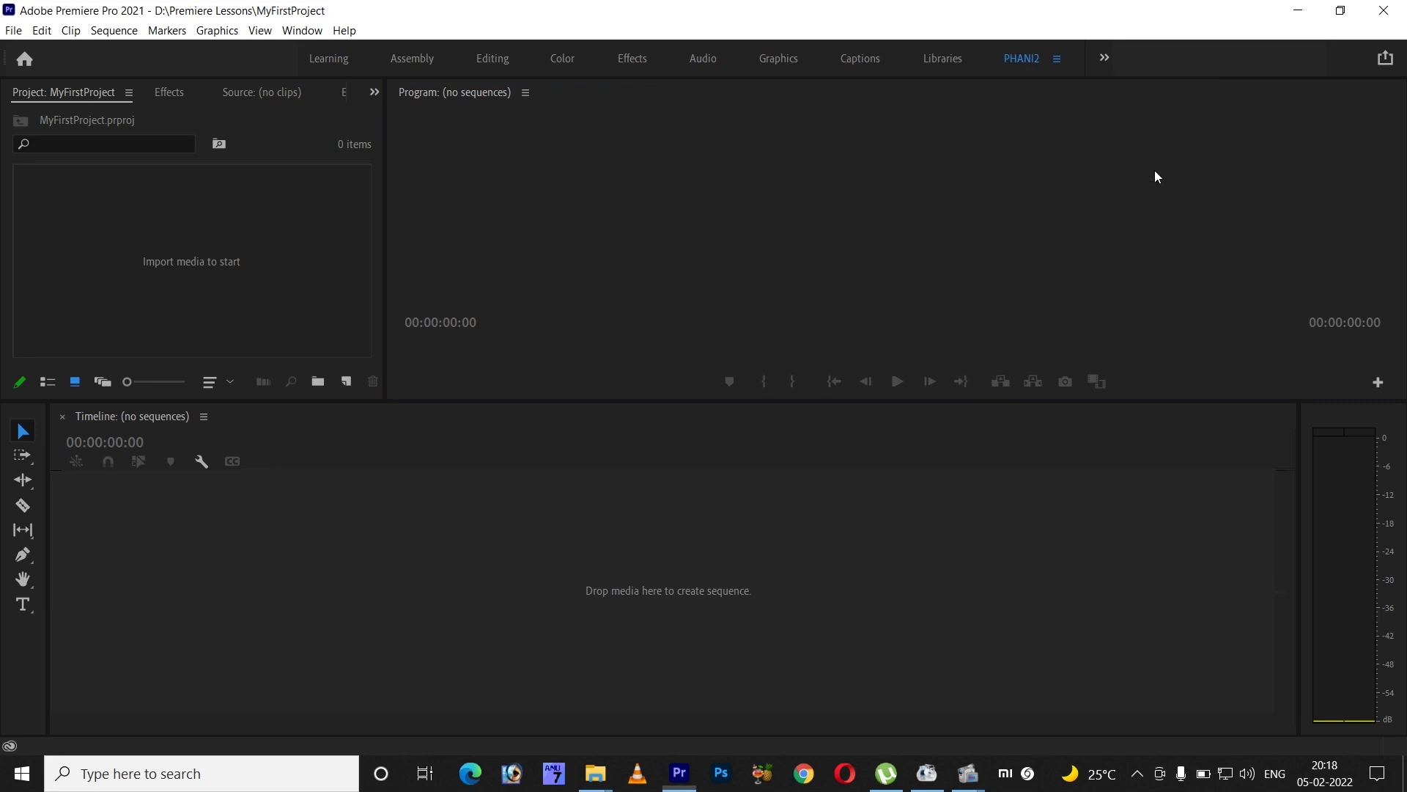
left_click_drag(965, 439, 966, 548)
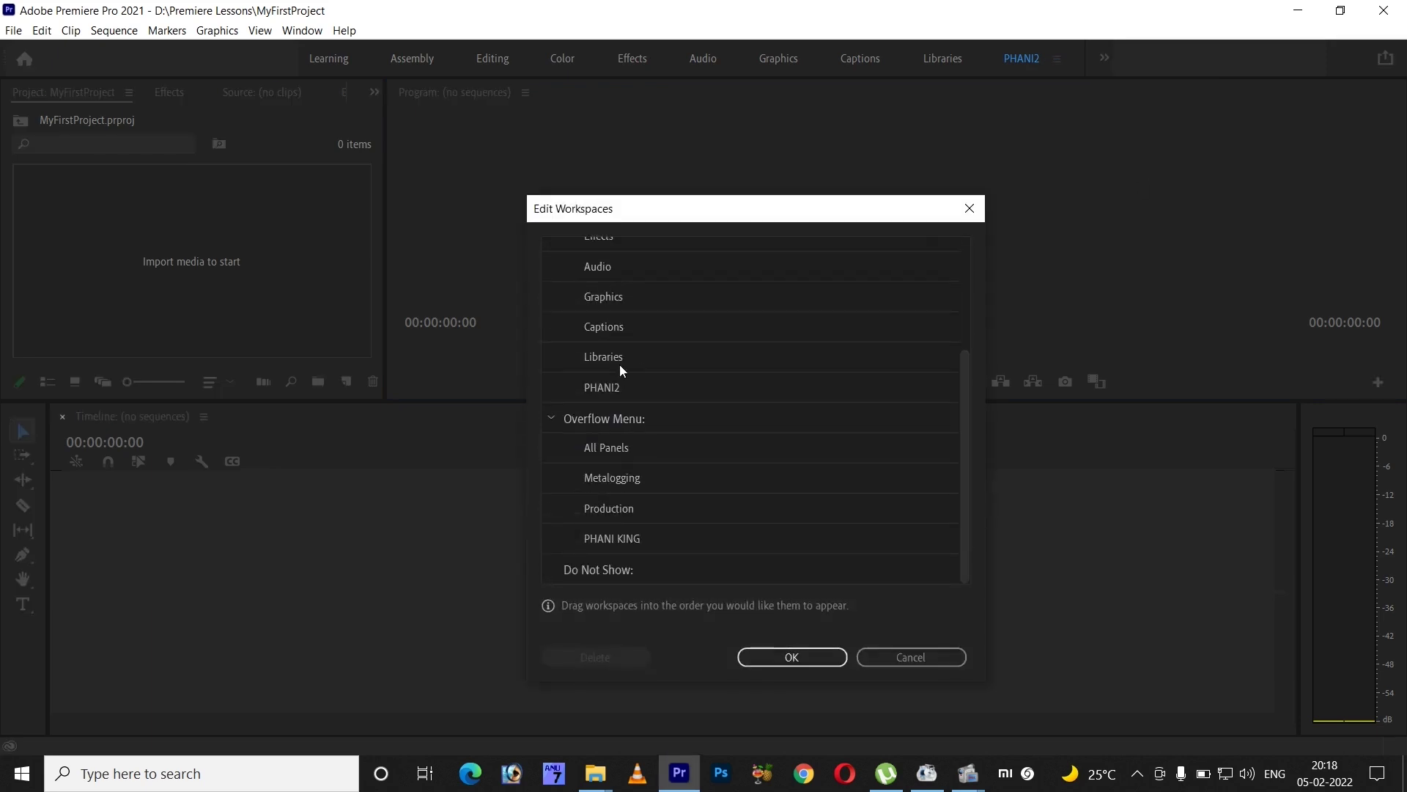
left_click(607, 385)
left_click(606, 538)
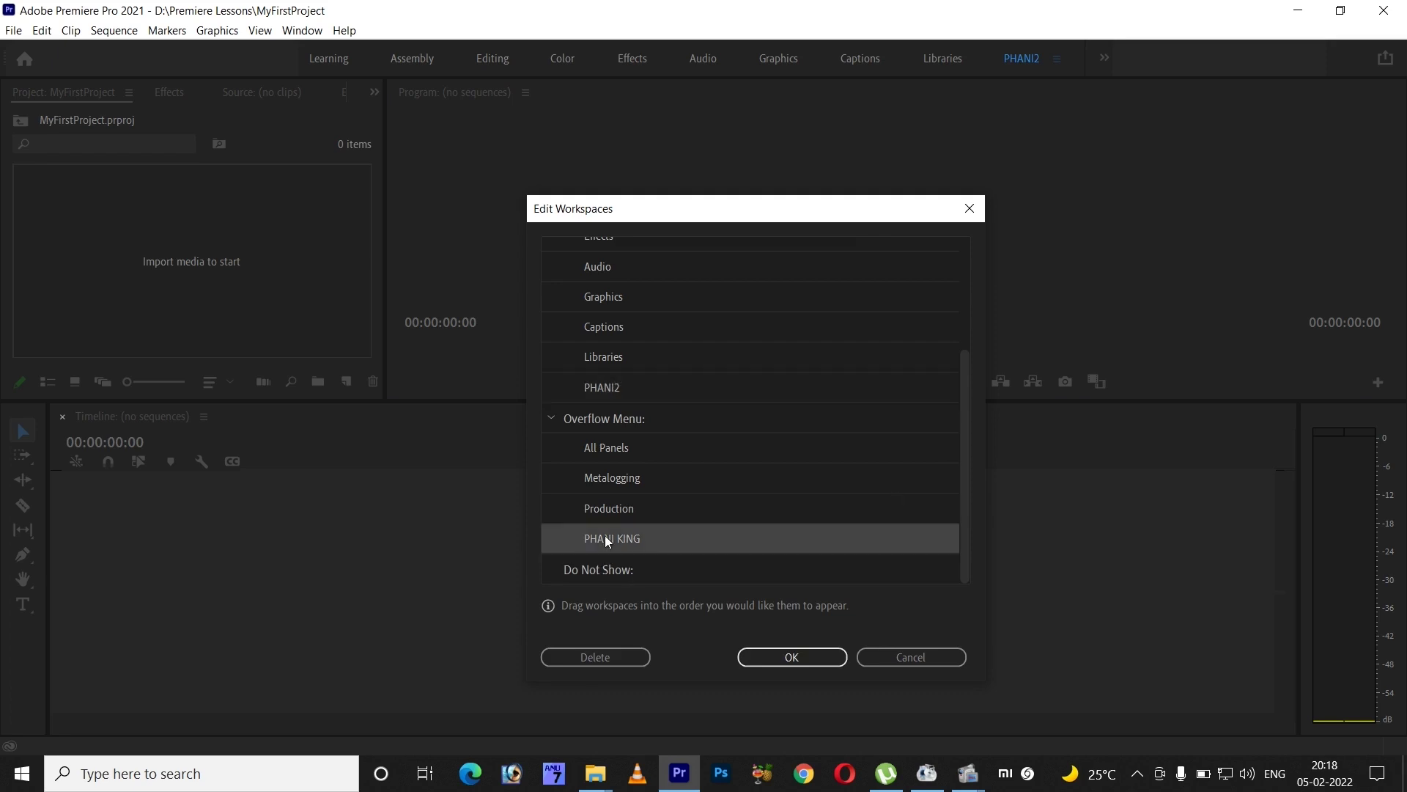
left_click(617, 661)
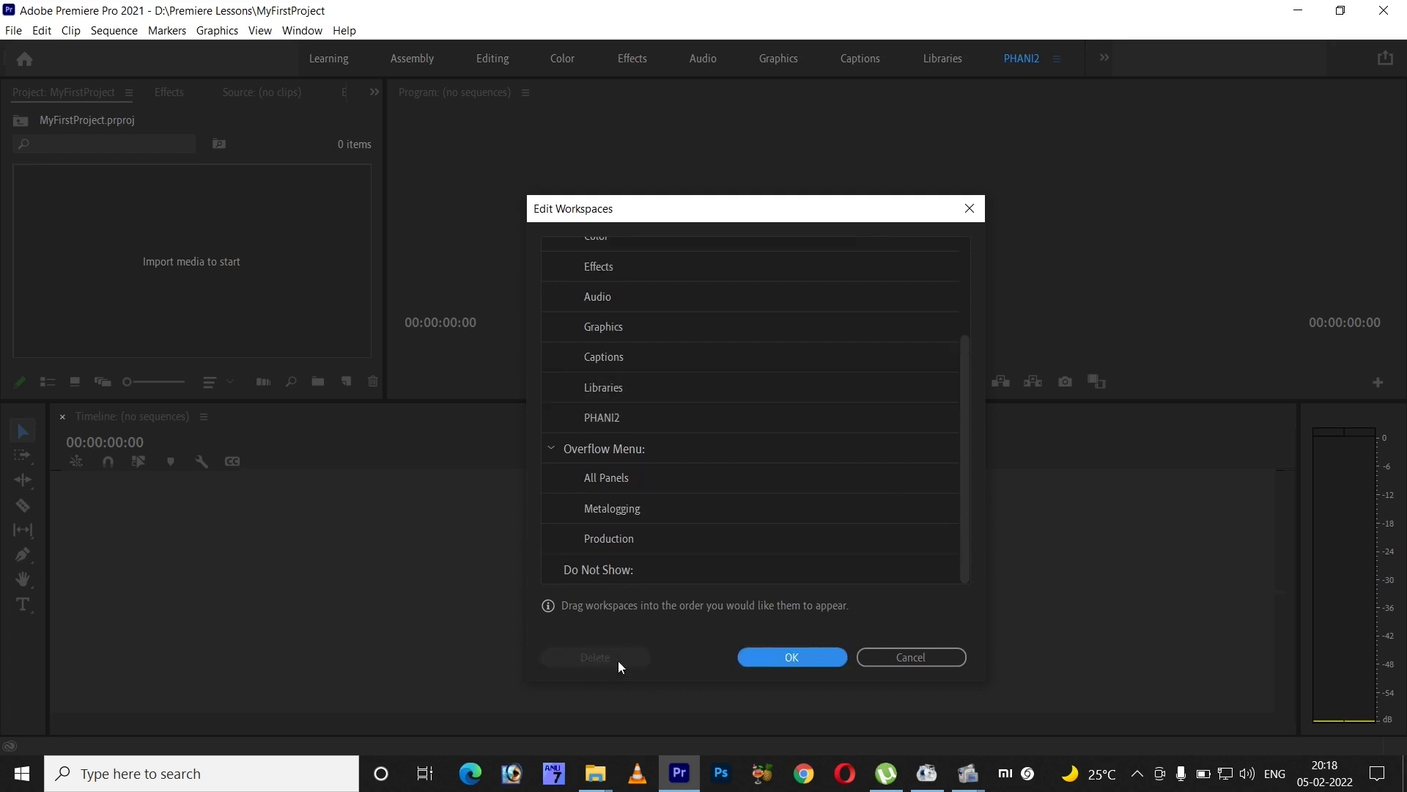
left_click(810, 666)
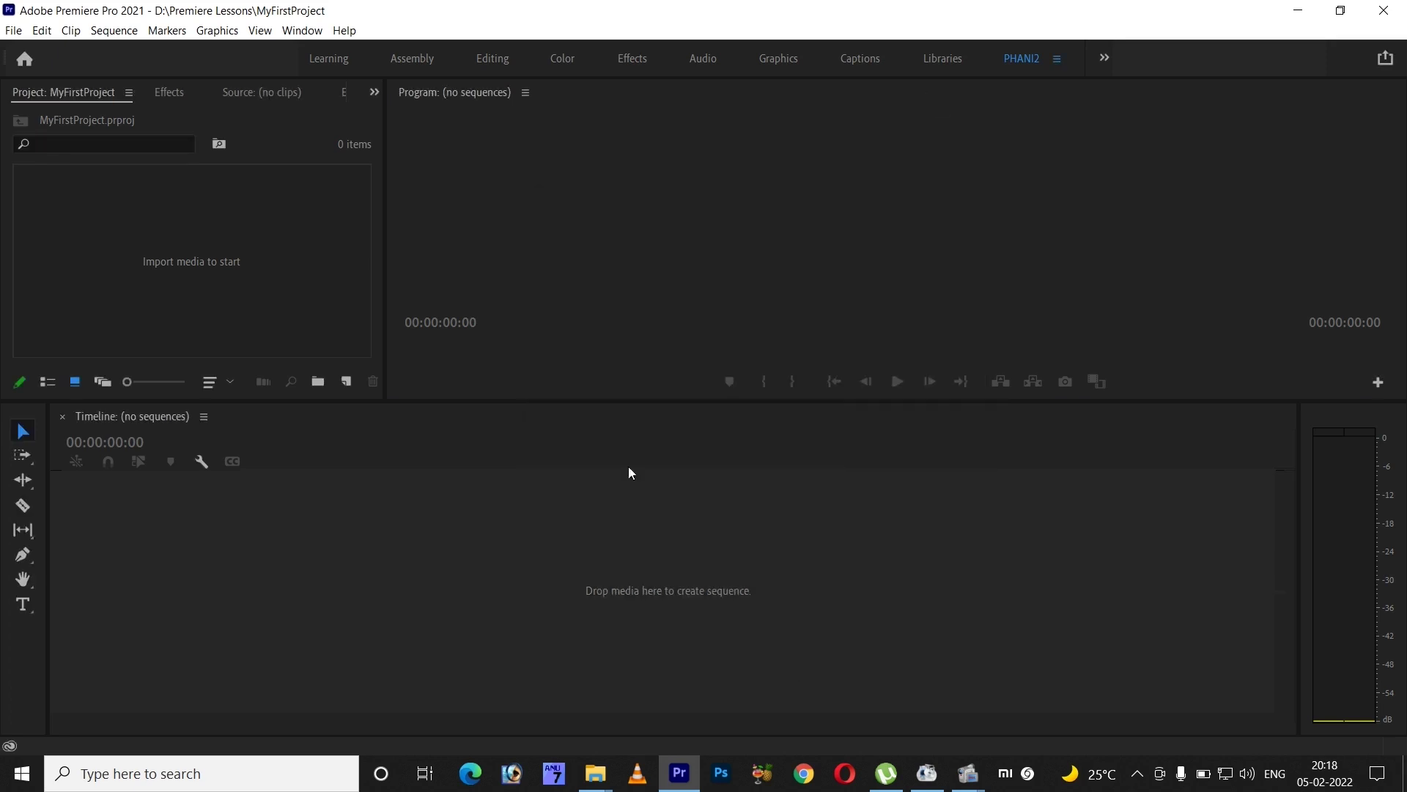
- Open the Import dialog via the Project panel and File menu, then cancel it
left_click(911, 157)
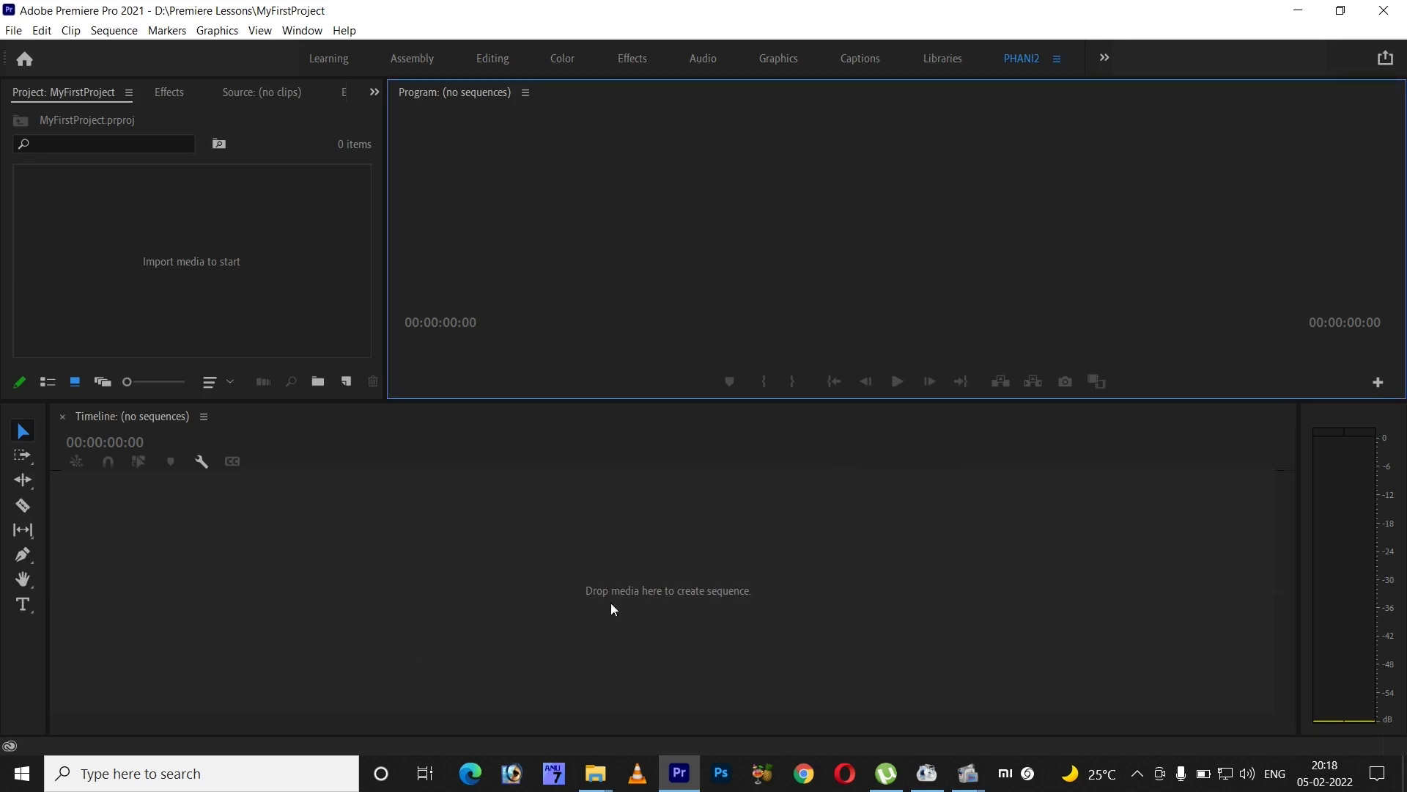
left_click(208, 296)
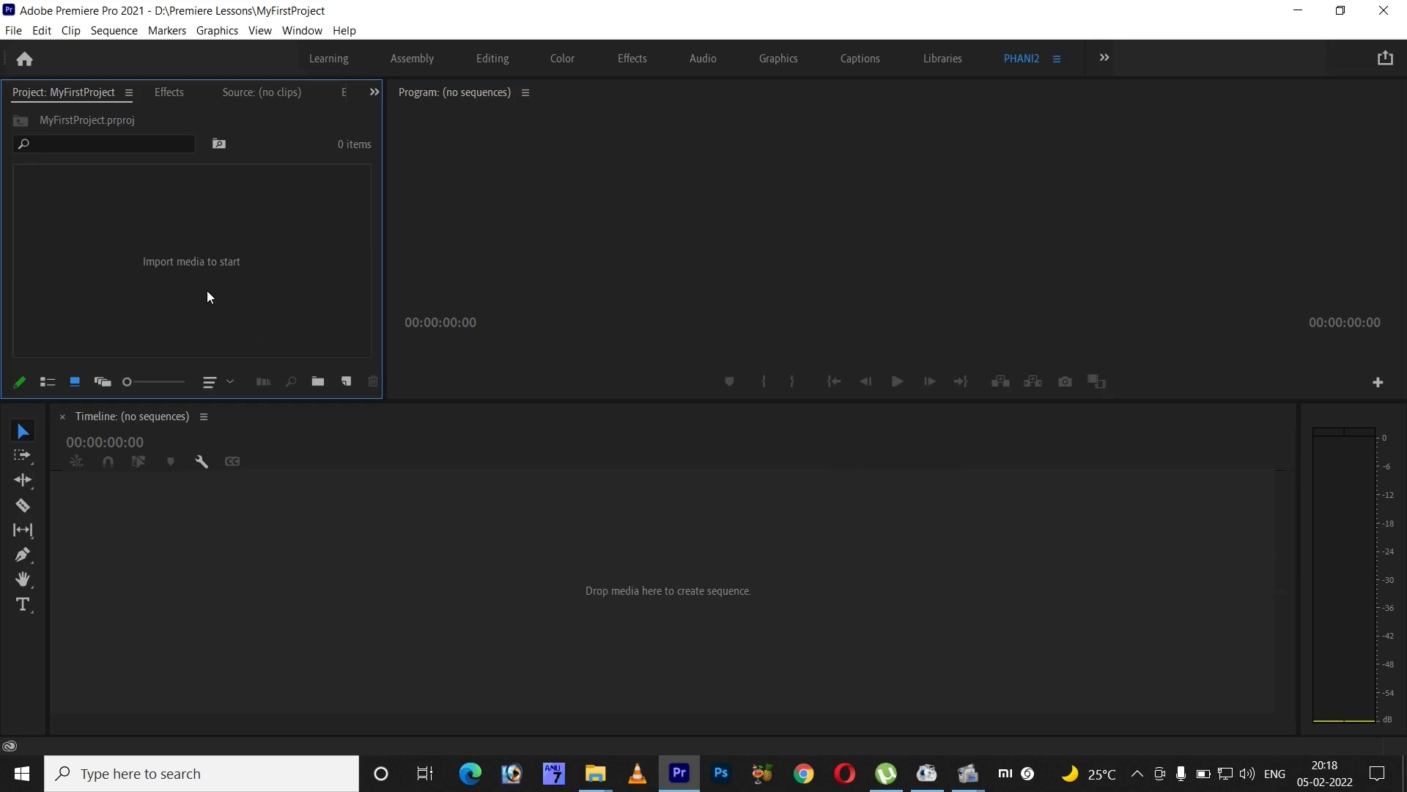
left_click(108, 477)
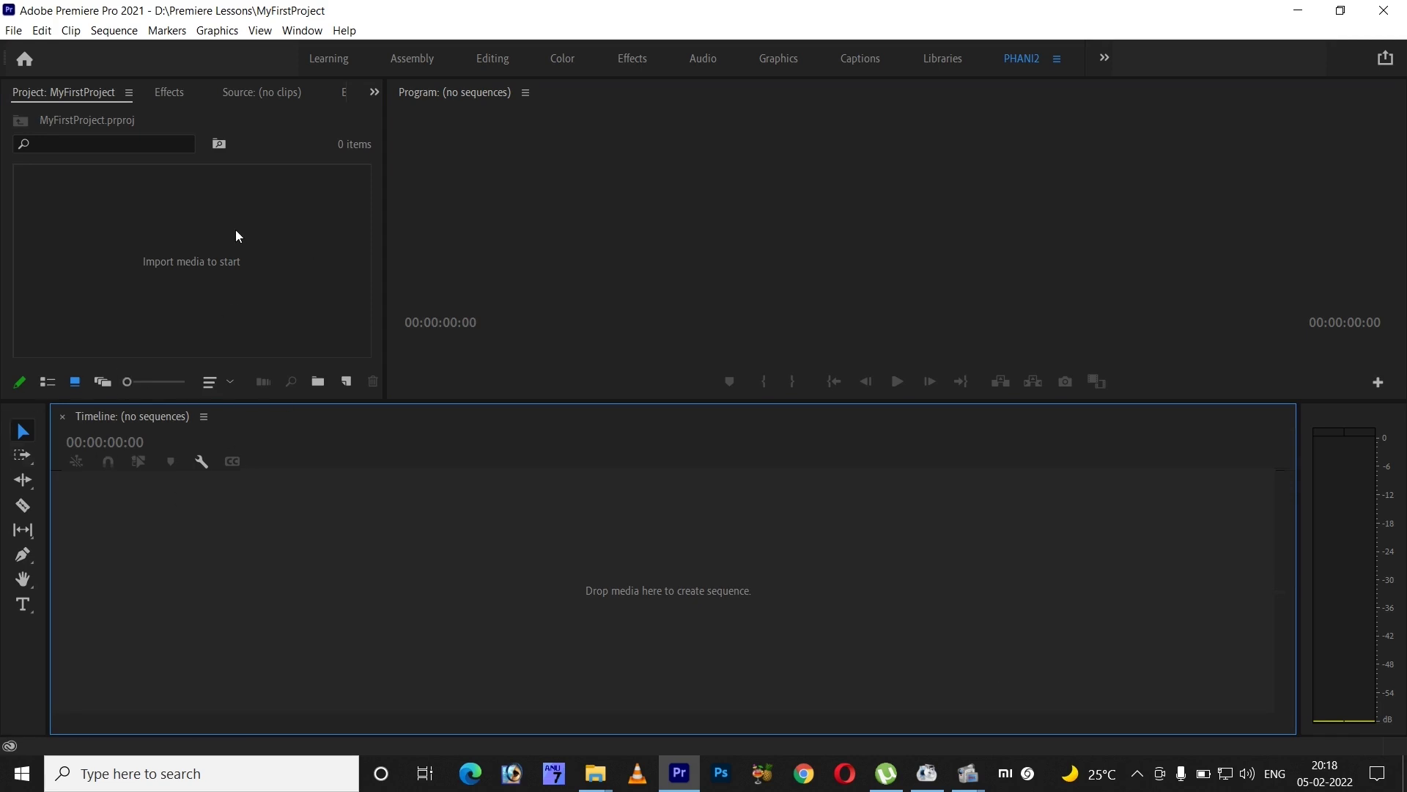
right_click(298, 213)
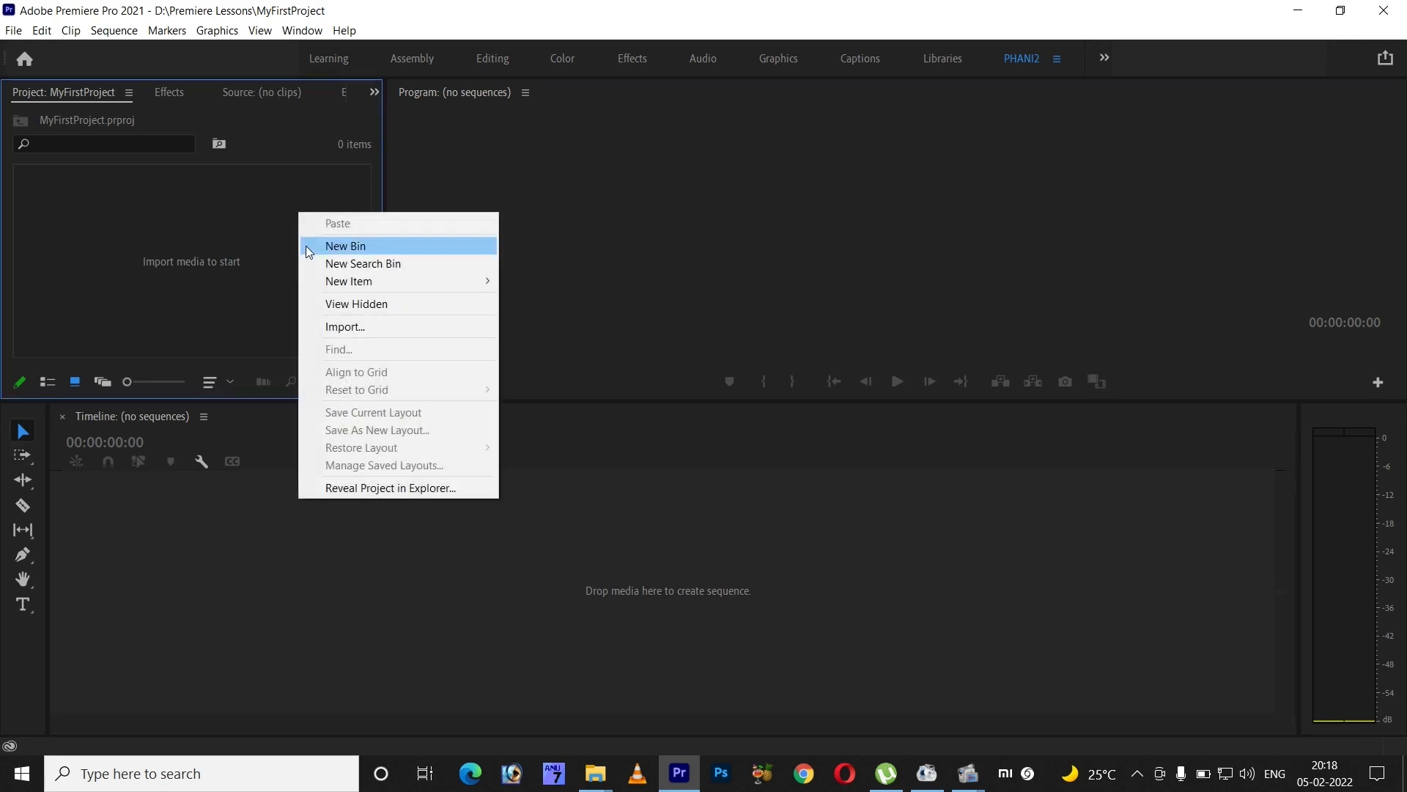
left_click(266, 289)
right_click(295, 195)
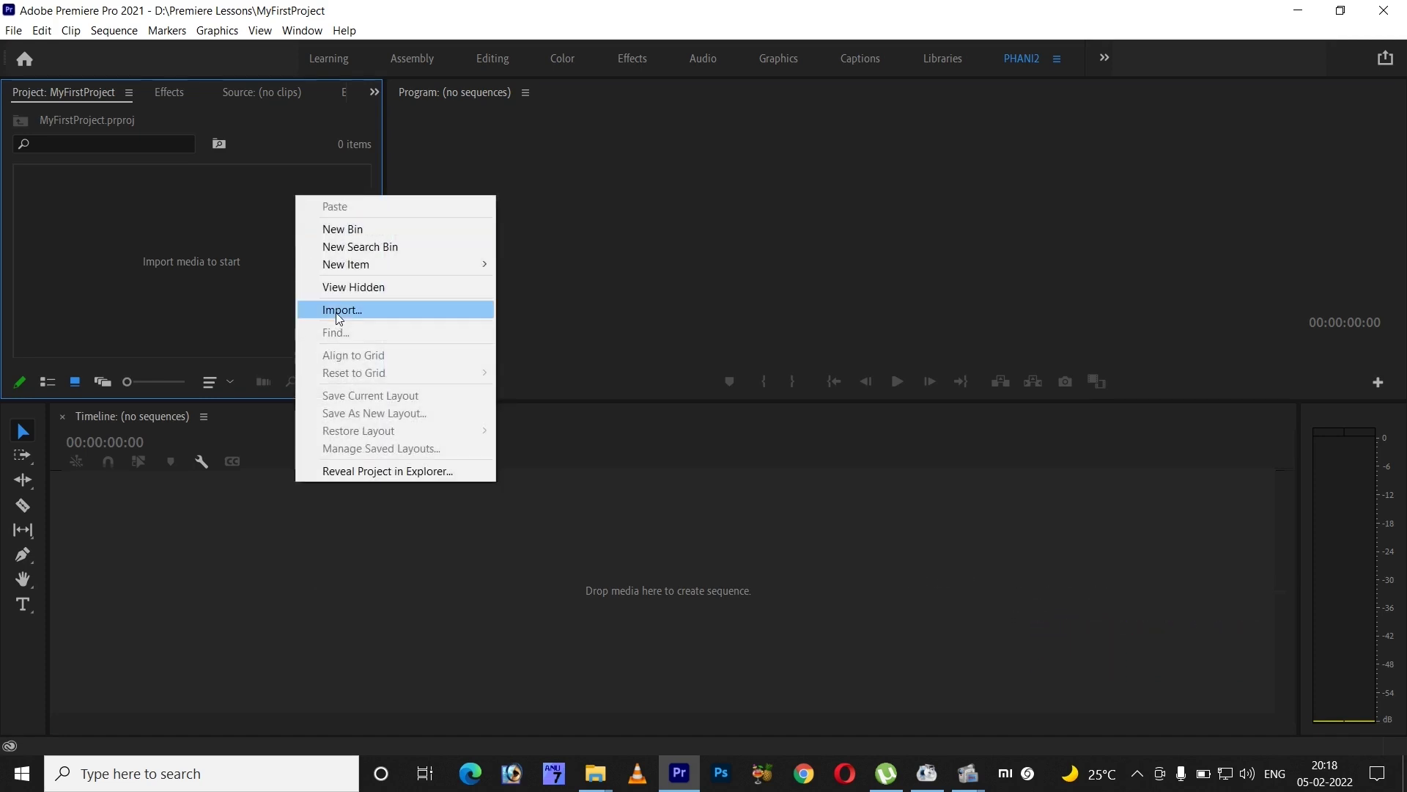
left_click(248, 317)
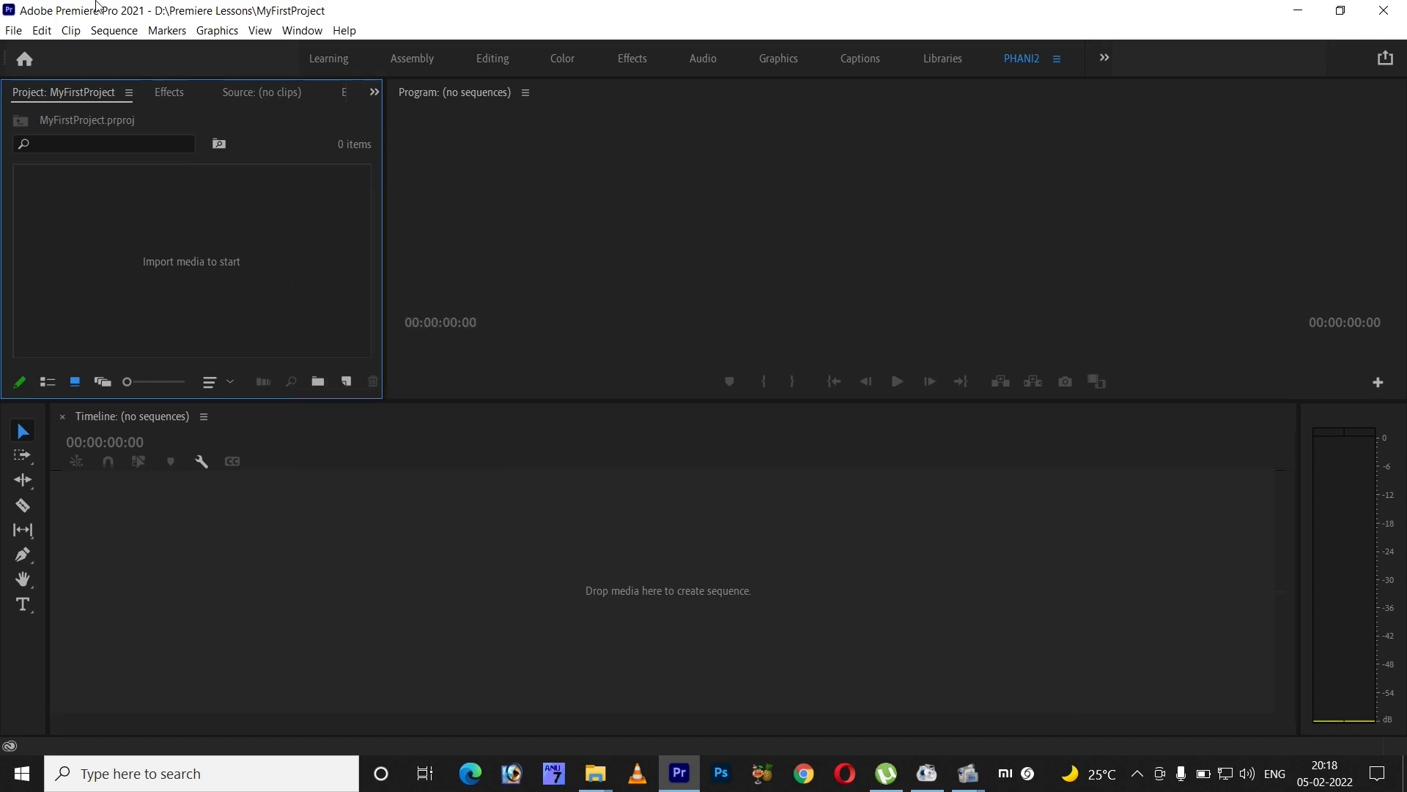
left_click(14, 31)
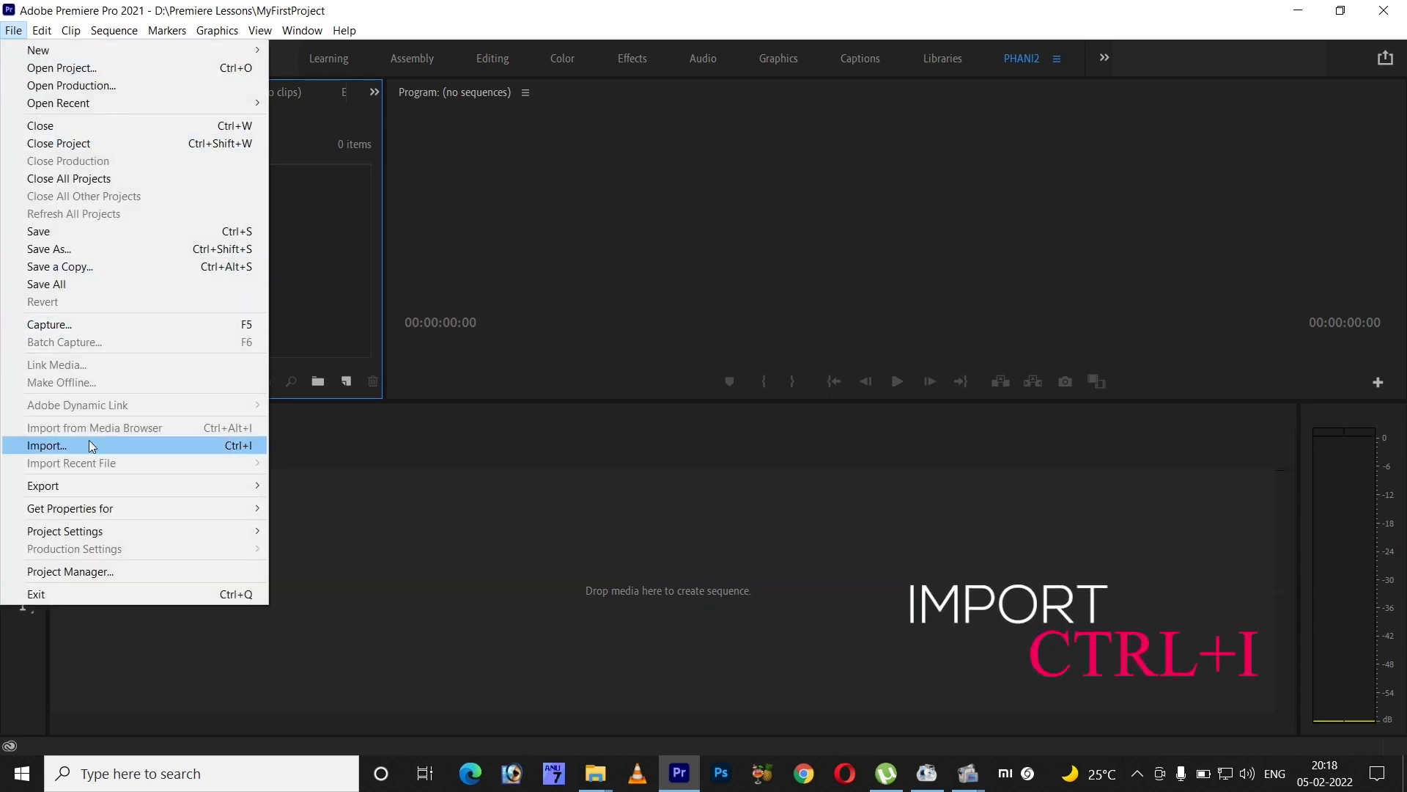
left_click(230, 445)
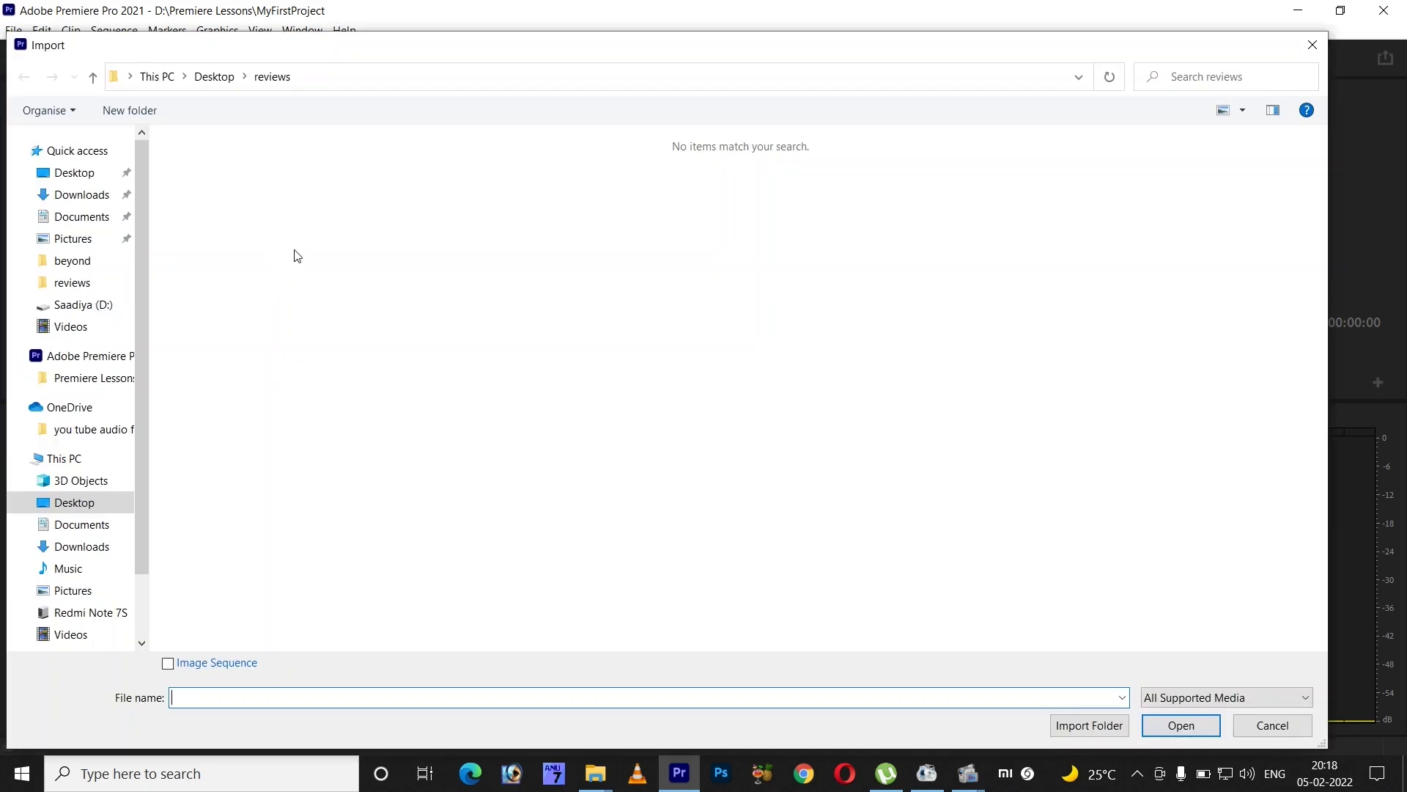
left_click(1272, 725)
- Import the One Cut-1 clip from the Videos folder
right_click(273, 242)
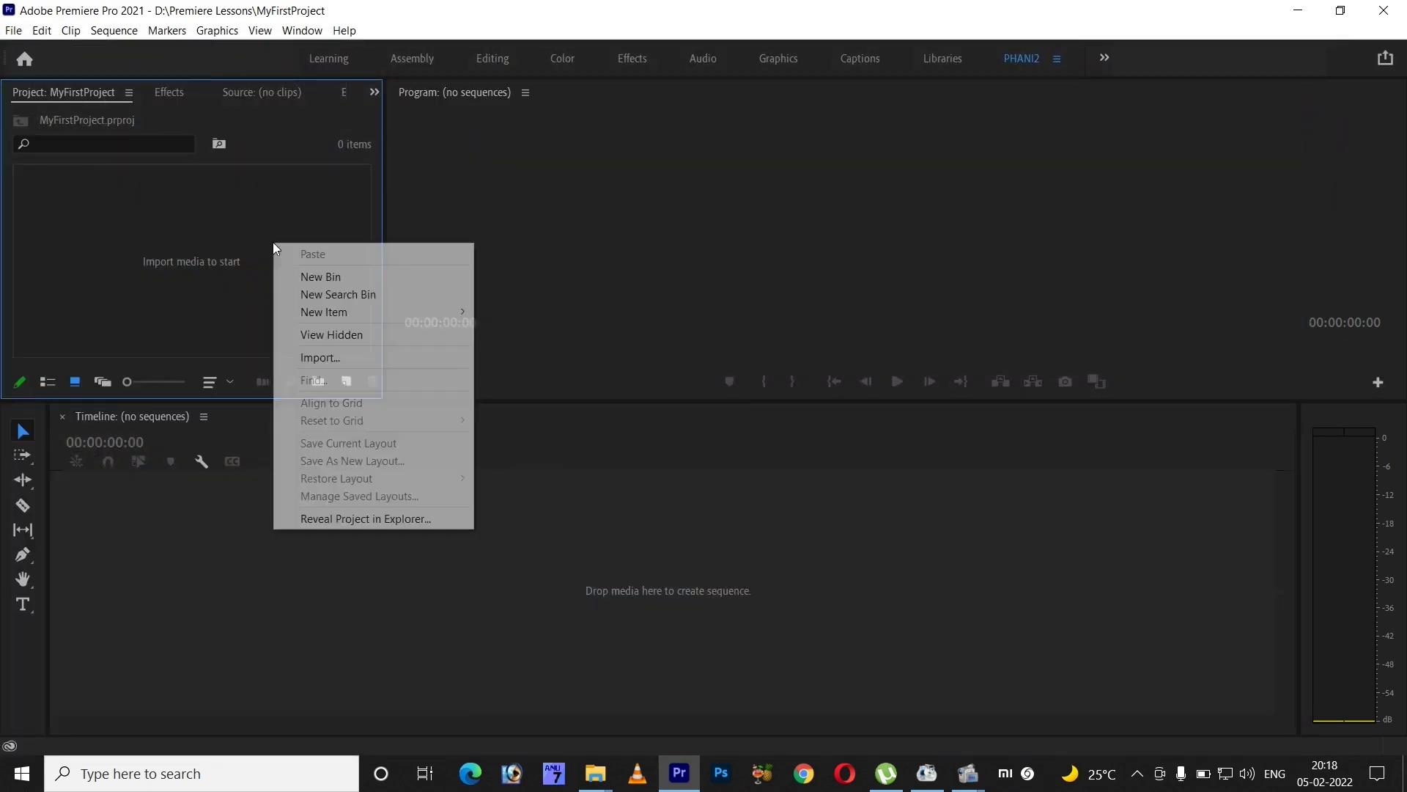
left_click(311, 358)
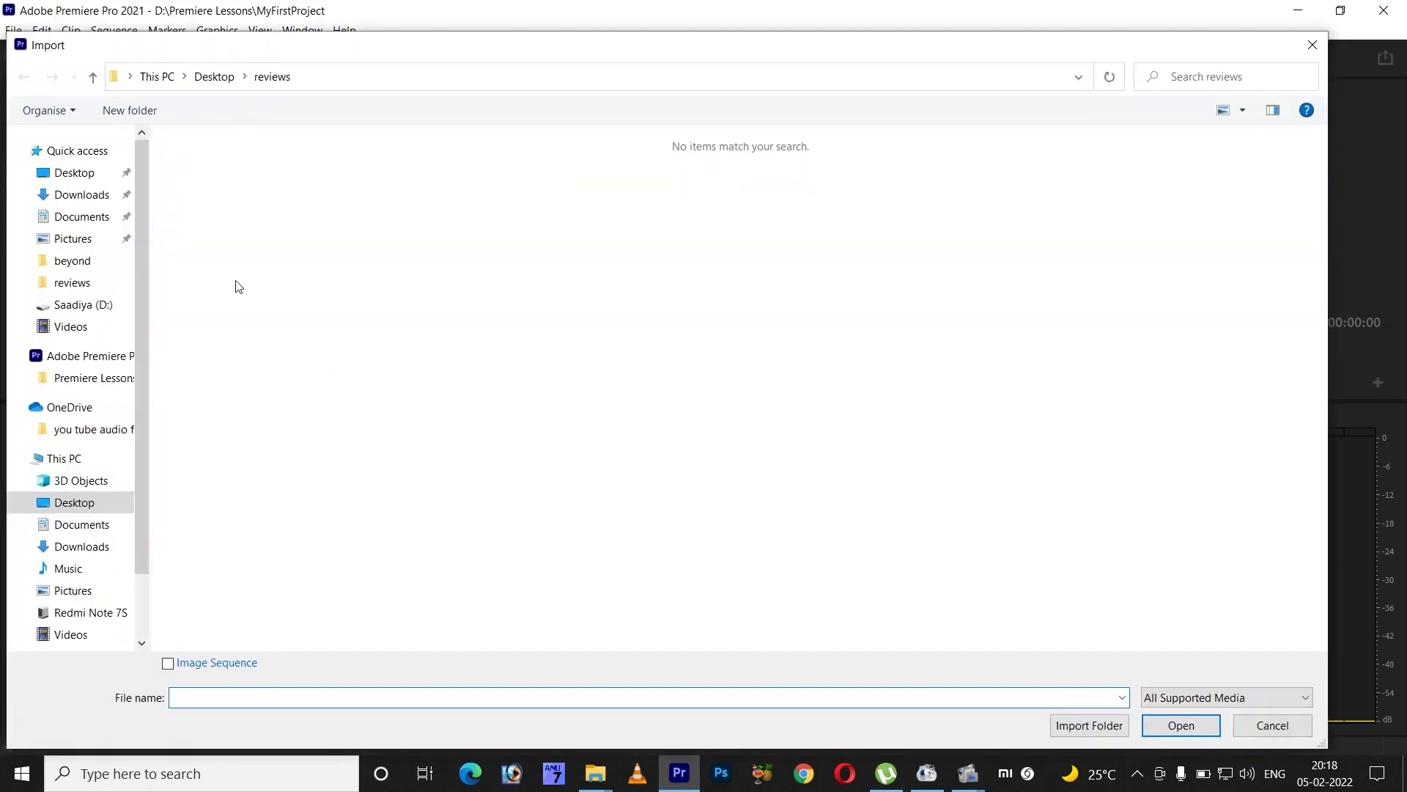
left_click(86, 333)
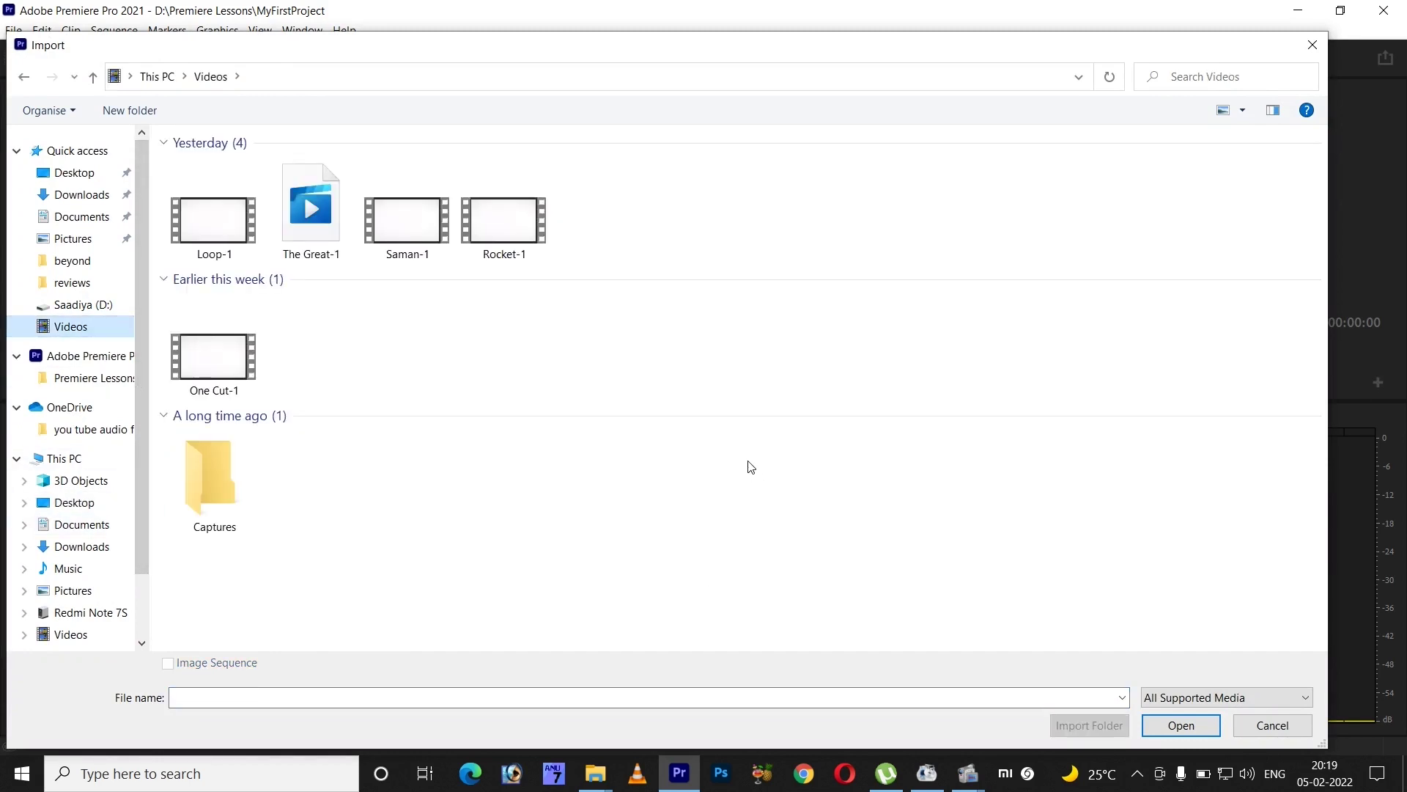
double_click(221, 368)
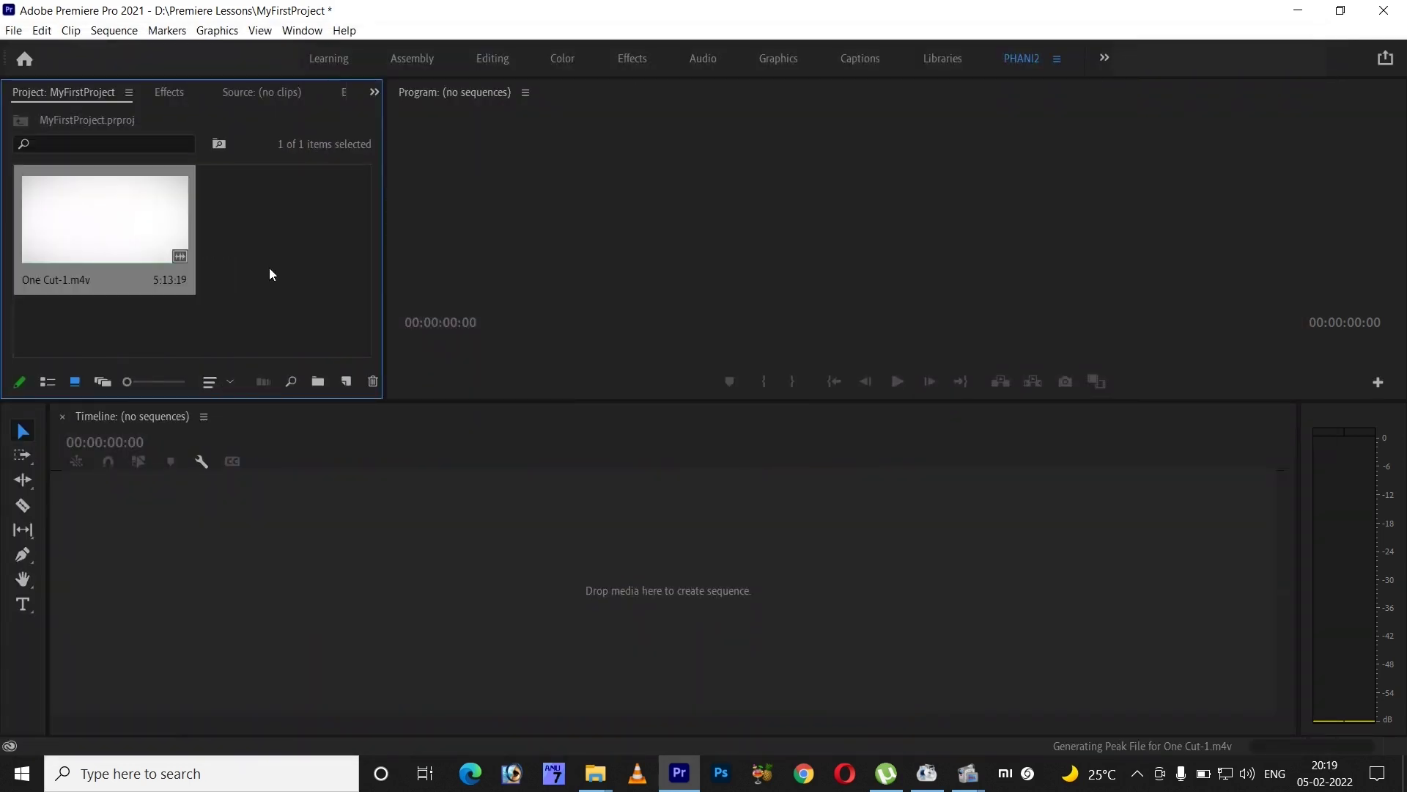
- Drag One Cut-1.m4v onto the Timeline to create the One Cut-1 sequence
left_click_drag(118, 226, 368, 525)
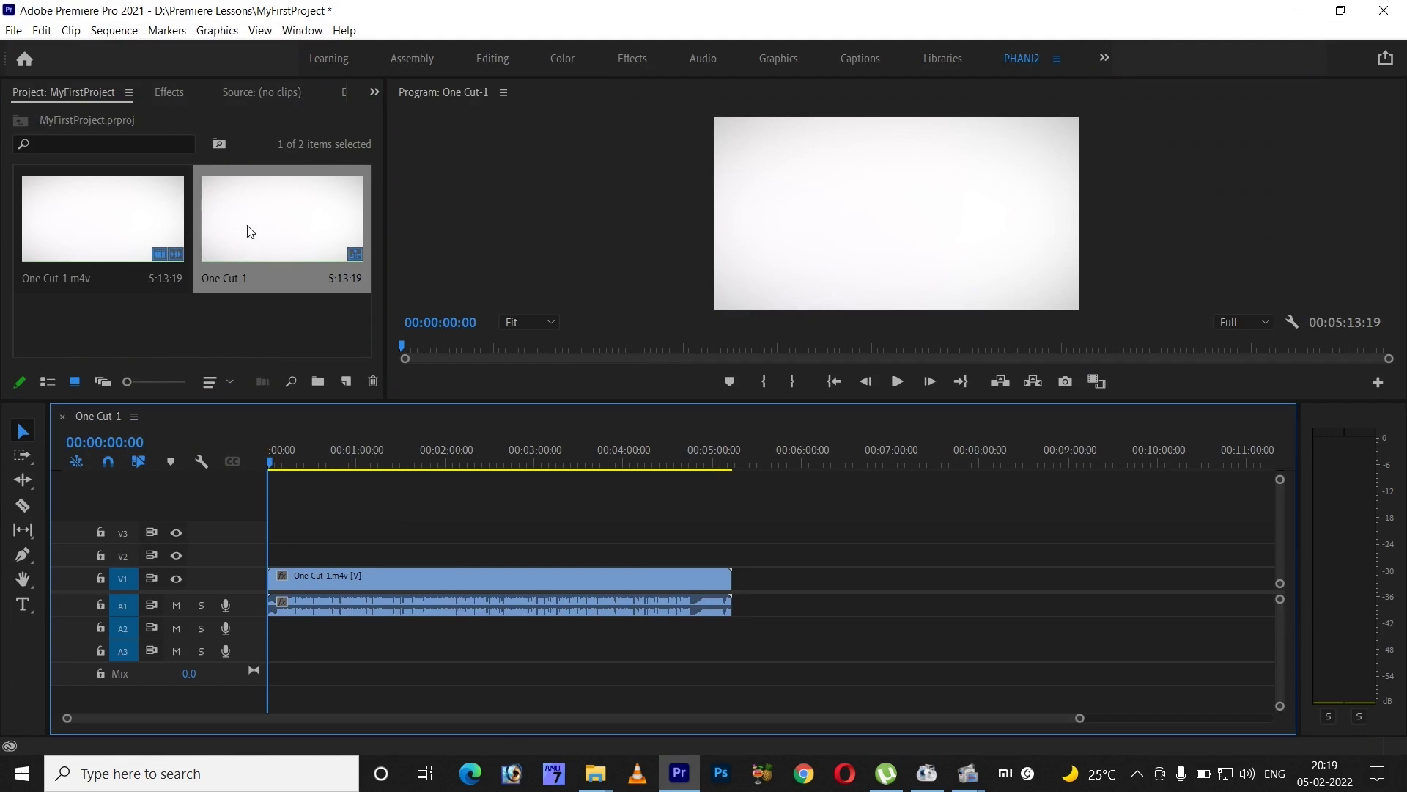
left_click_drag(249, 231, 777, 595)
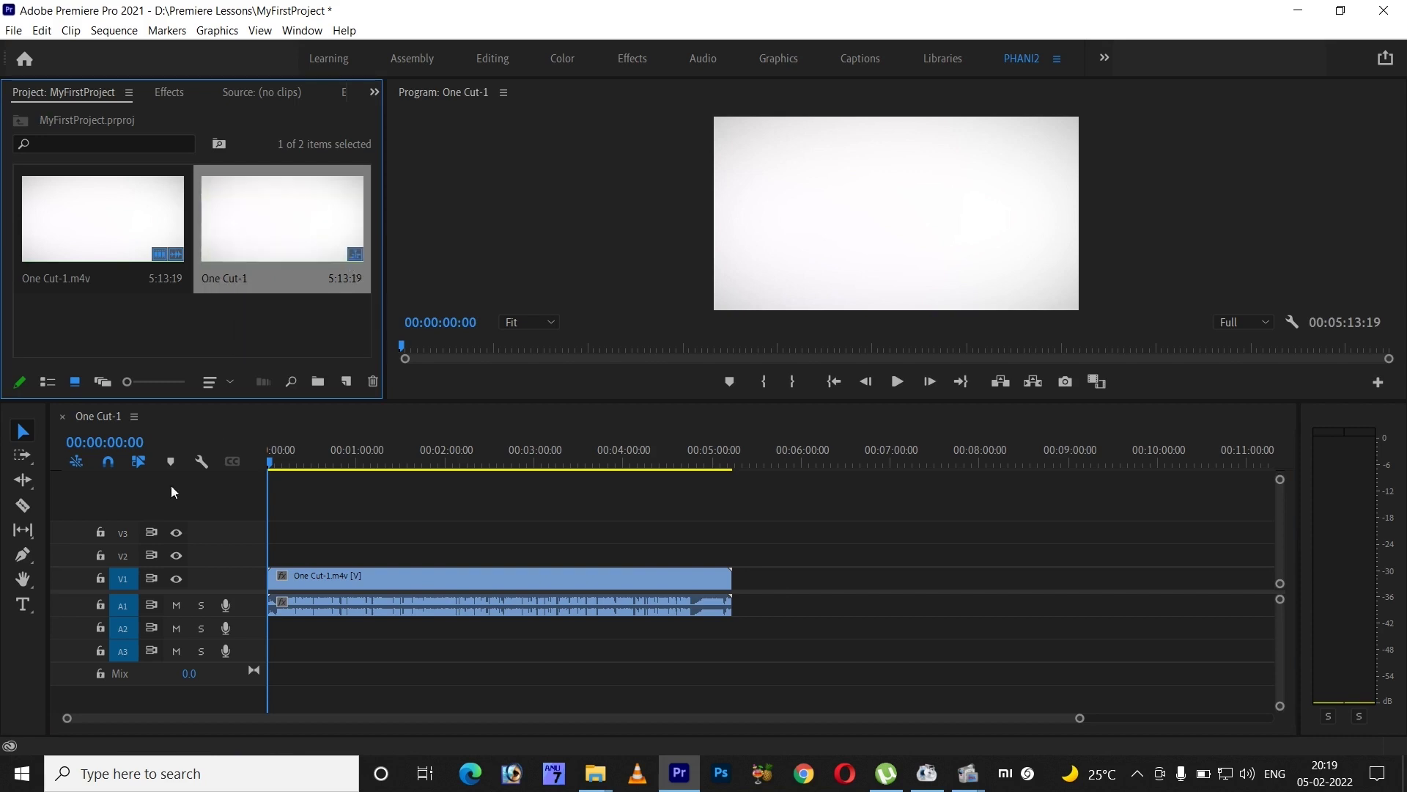
- Reveal the One Cut-1 sequence in the Project panel and rename it to 'ONE'
left_click(134, 416)
right_click(107, 418)
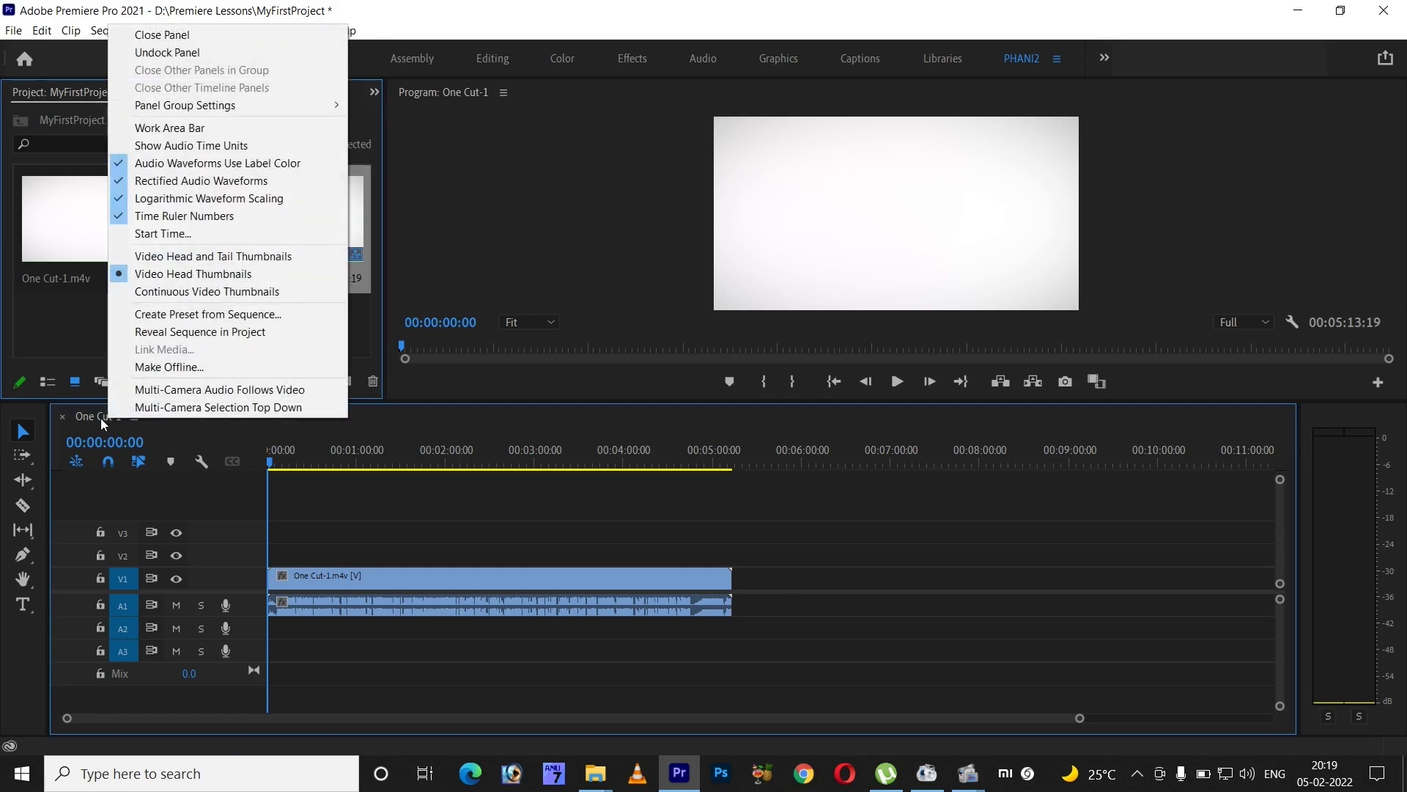
left_click(196, 335)
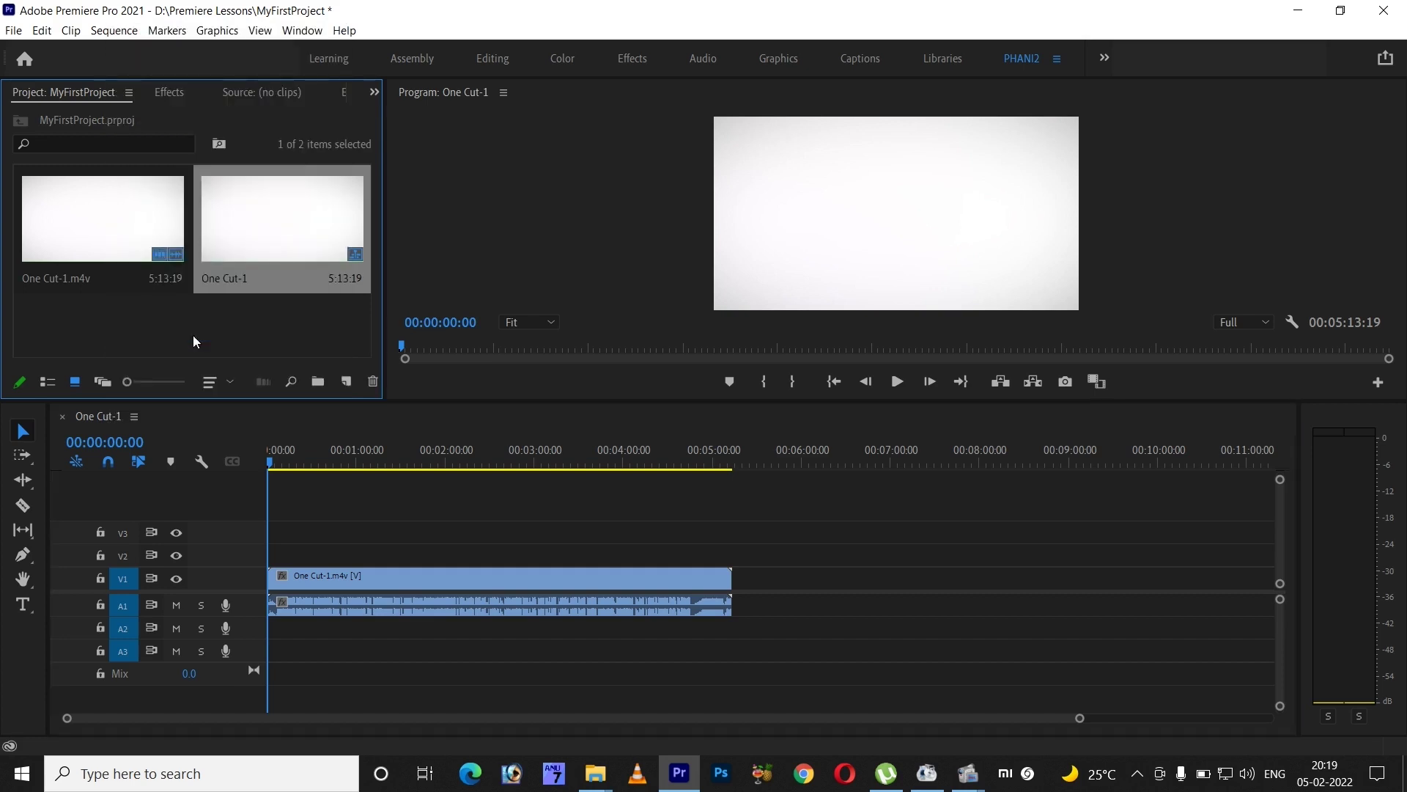
left_click(250, 283)
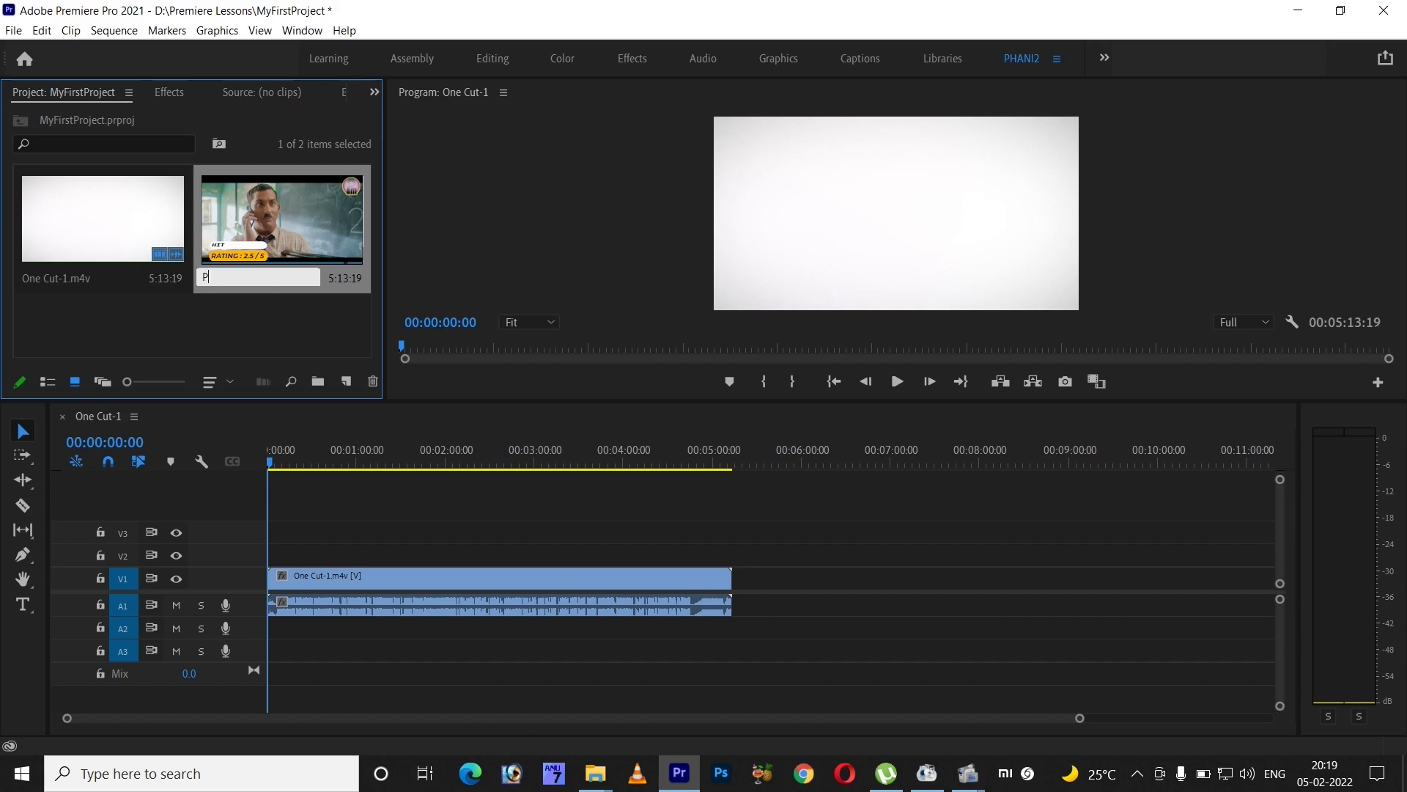
type("ONE")
left_click(170, 315)
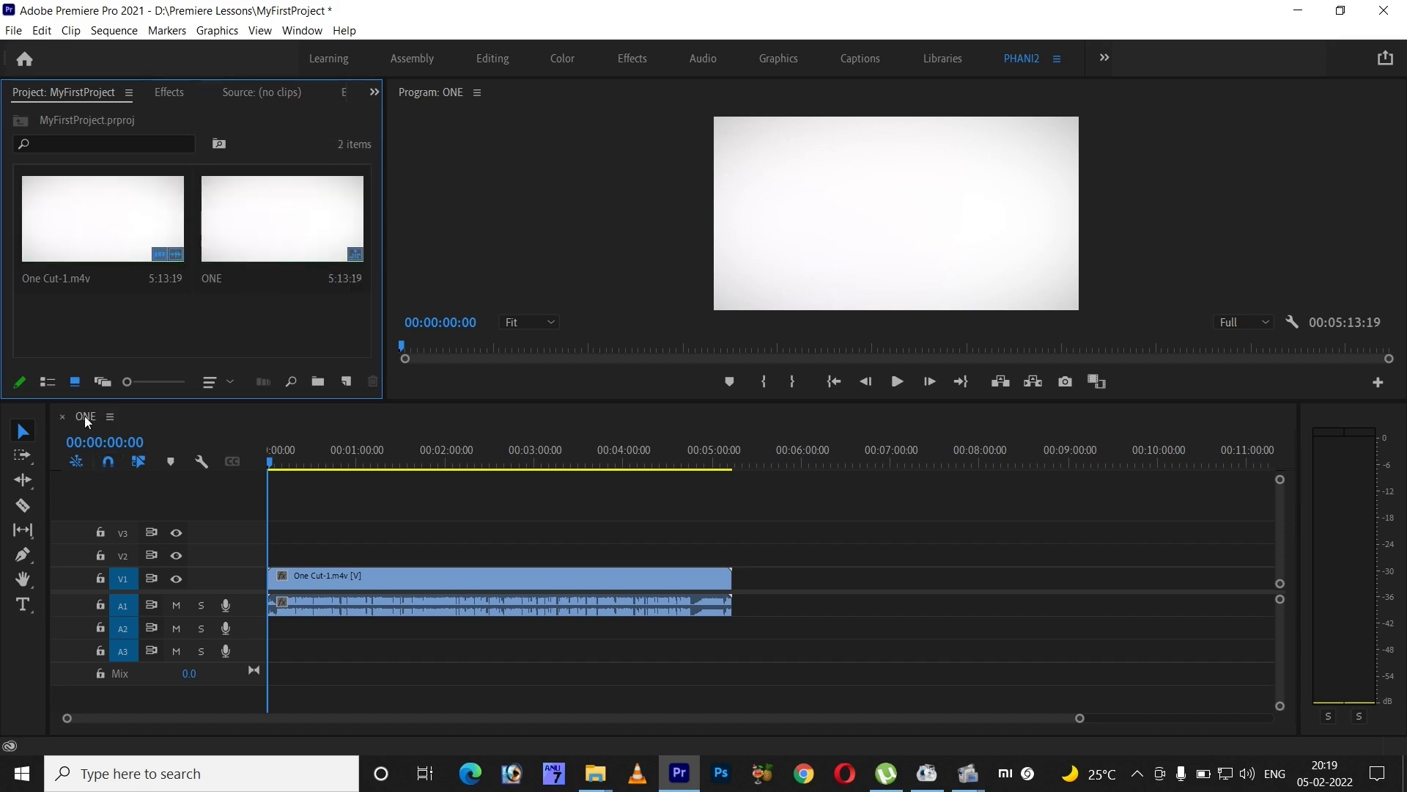
- Reopen the ONE sequence, then switch the Project panel from List View to Icon View thumbnails
left_click(63, 416)
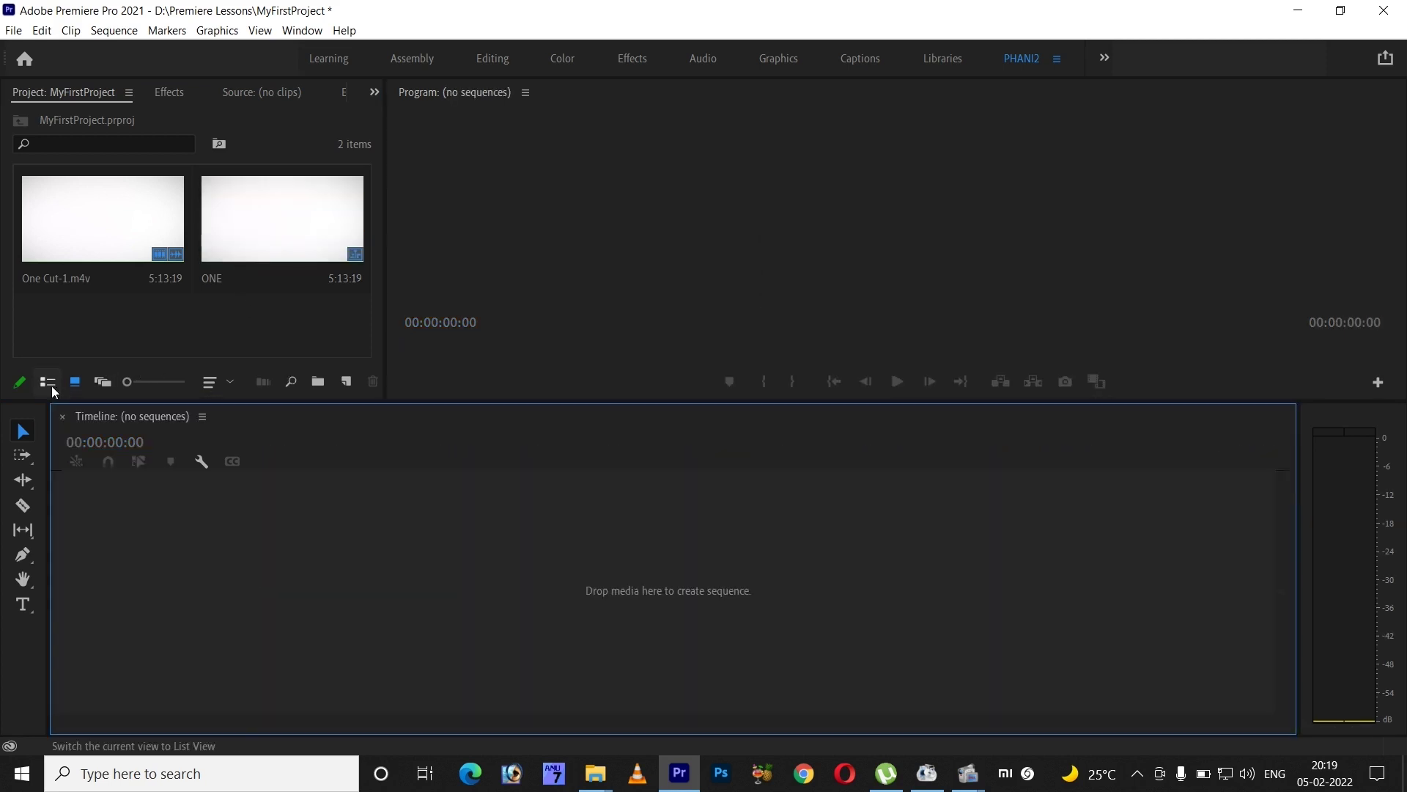
double_click(250, 241)
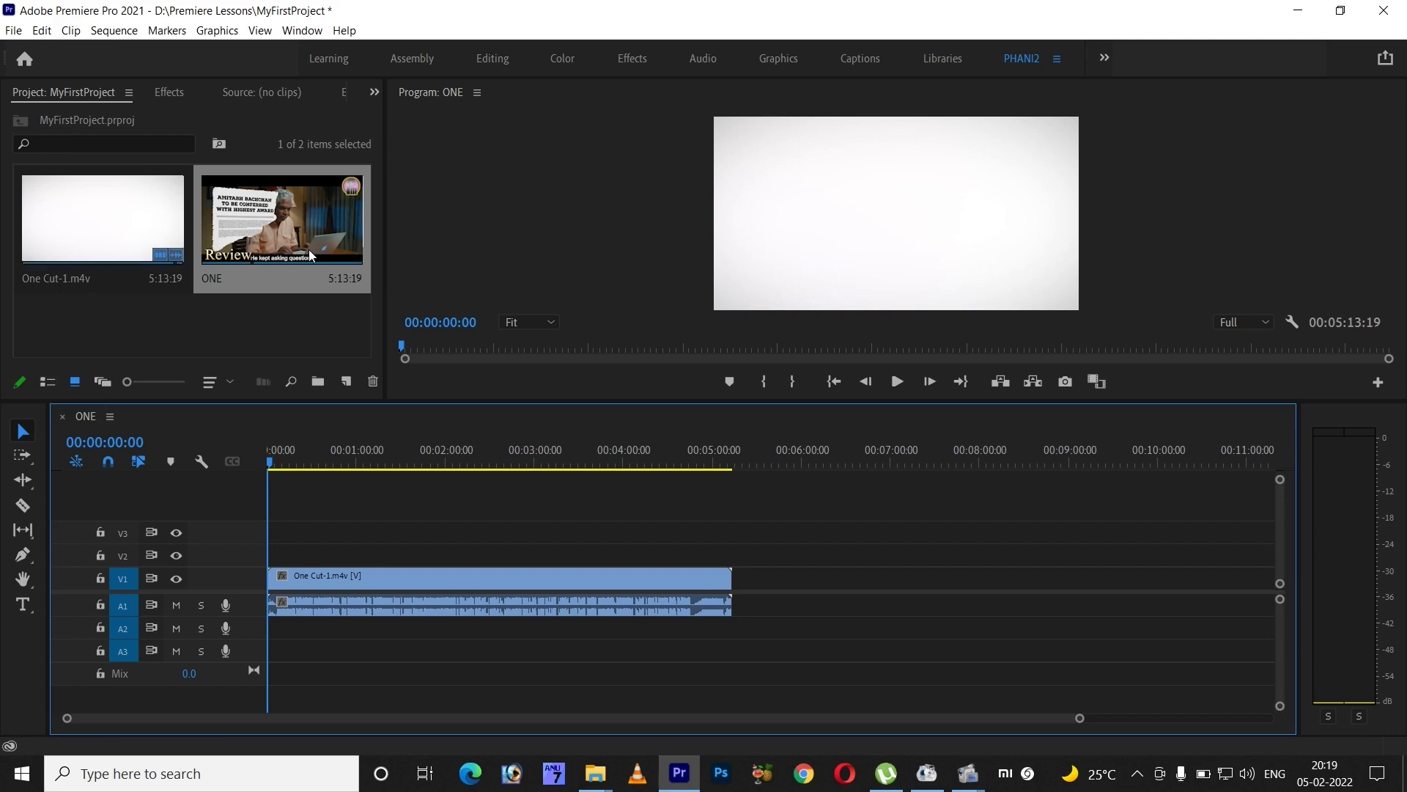
left_click(48, 383)
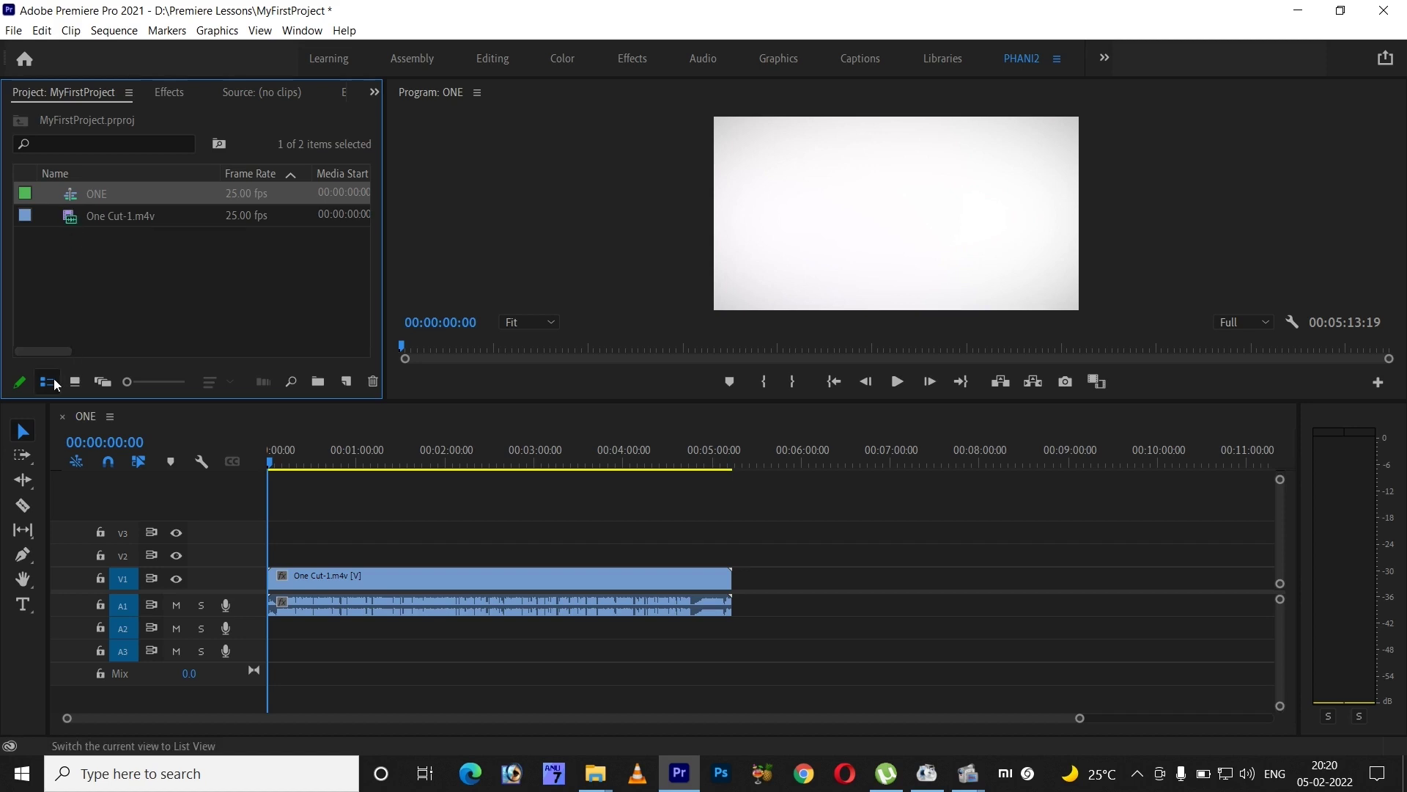
left_click(232, 310)
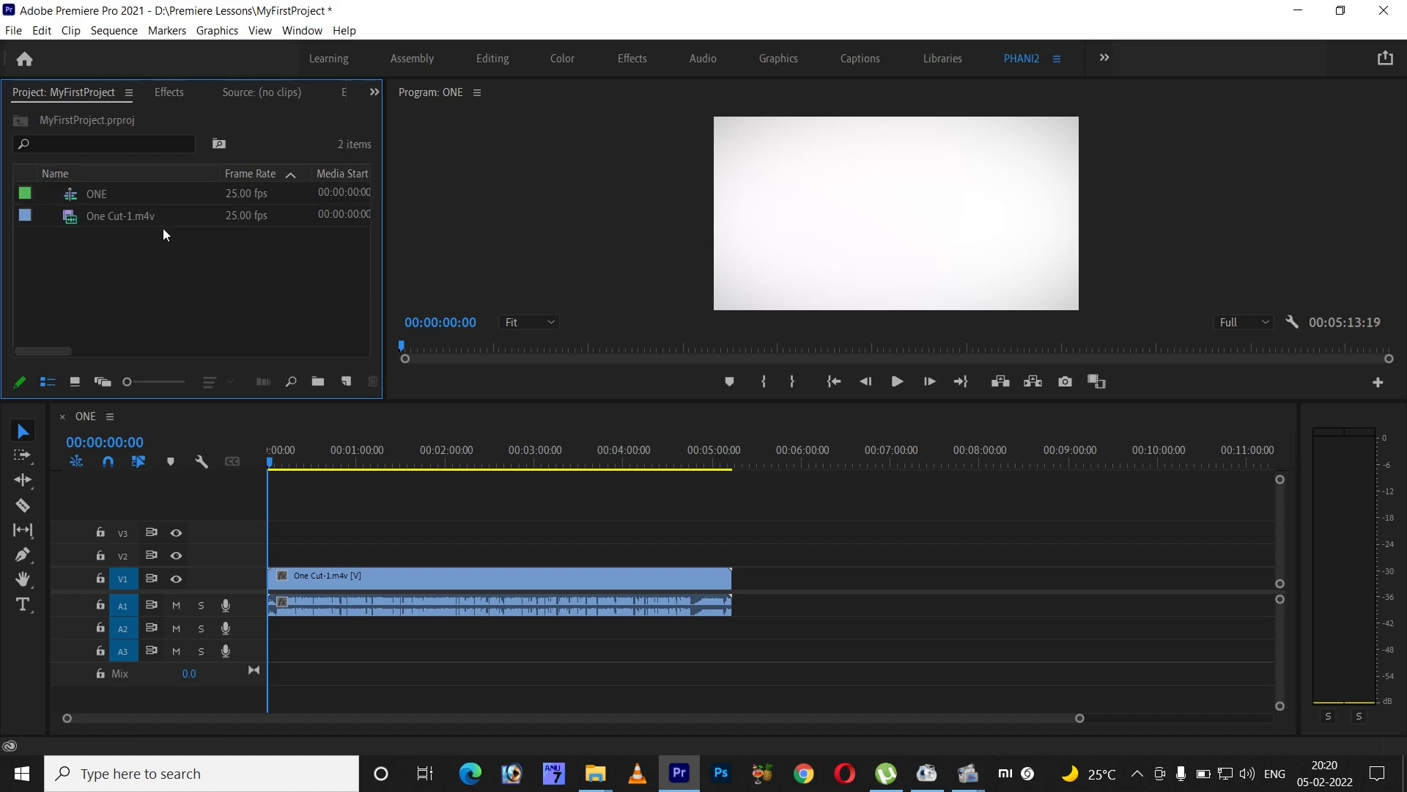
left_click(72, 384)
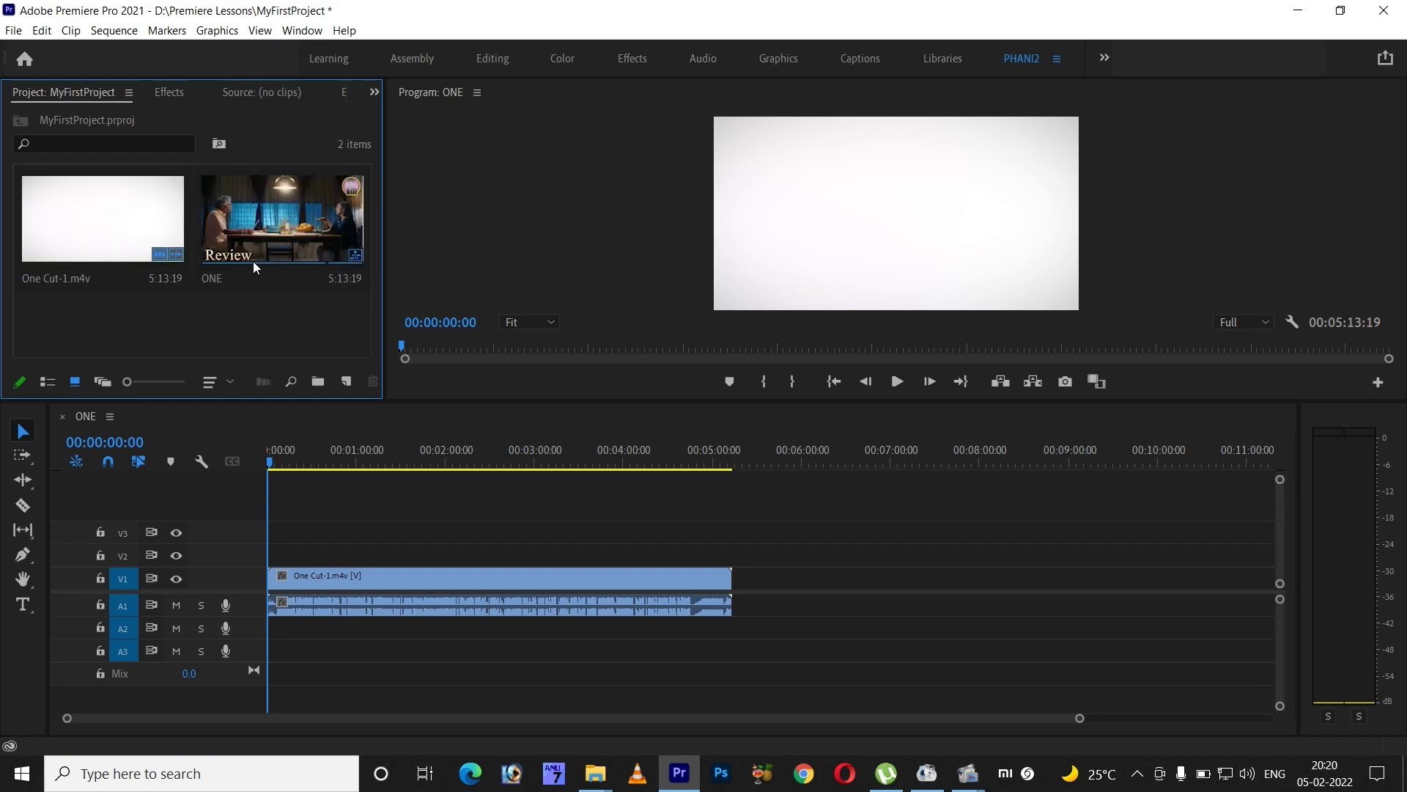
- Switch the Project panel to Freeform View and shrink the item thumbnails
left_click(104, 381)
left_click_drag(360, 218, 364, 304)
left_click_drag(156, 379, 117, 400)
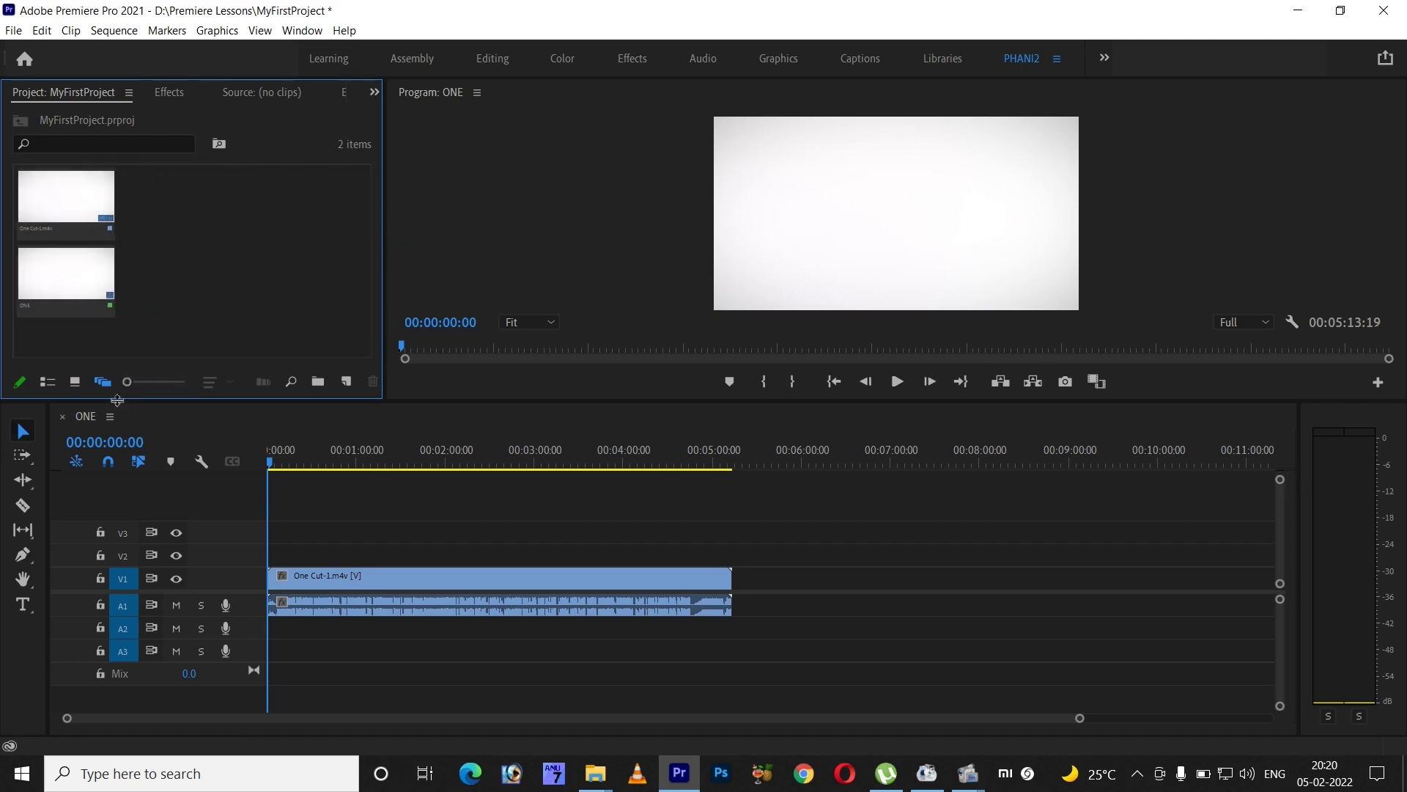
- Scrub and play through the ONE sequence, then return the playhead to the start
left_click(289, 461)
left_click_drag(291, 461, 625, 408)
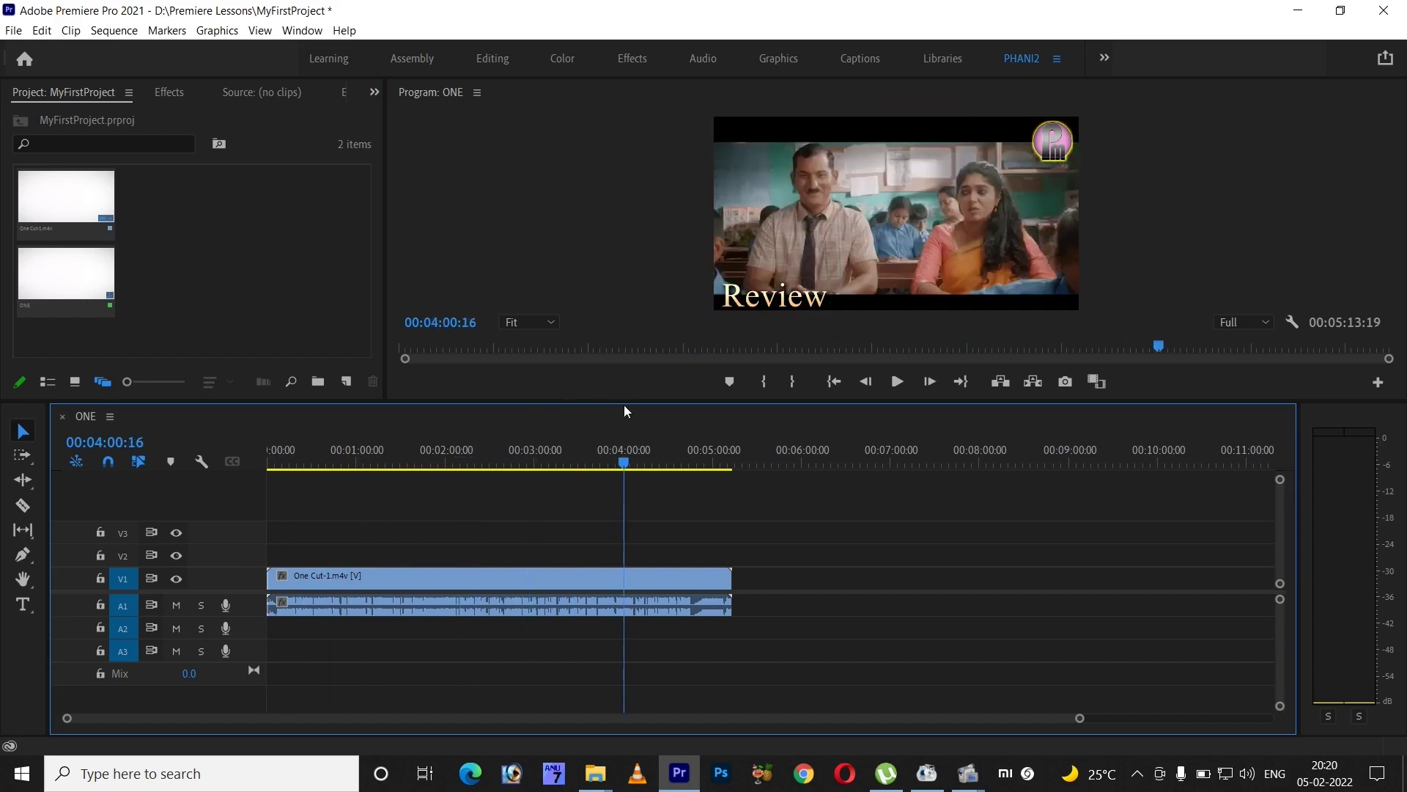
key("Home")
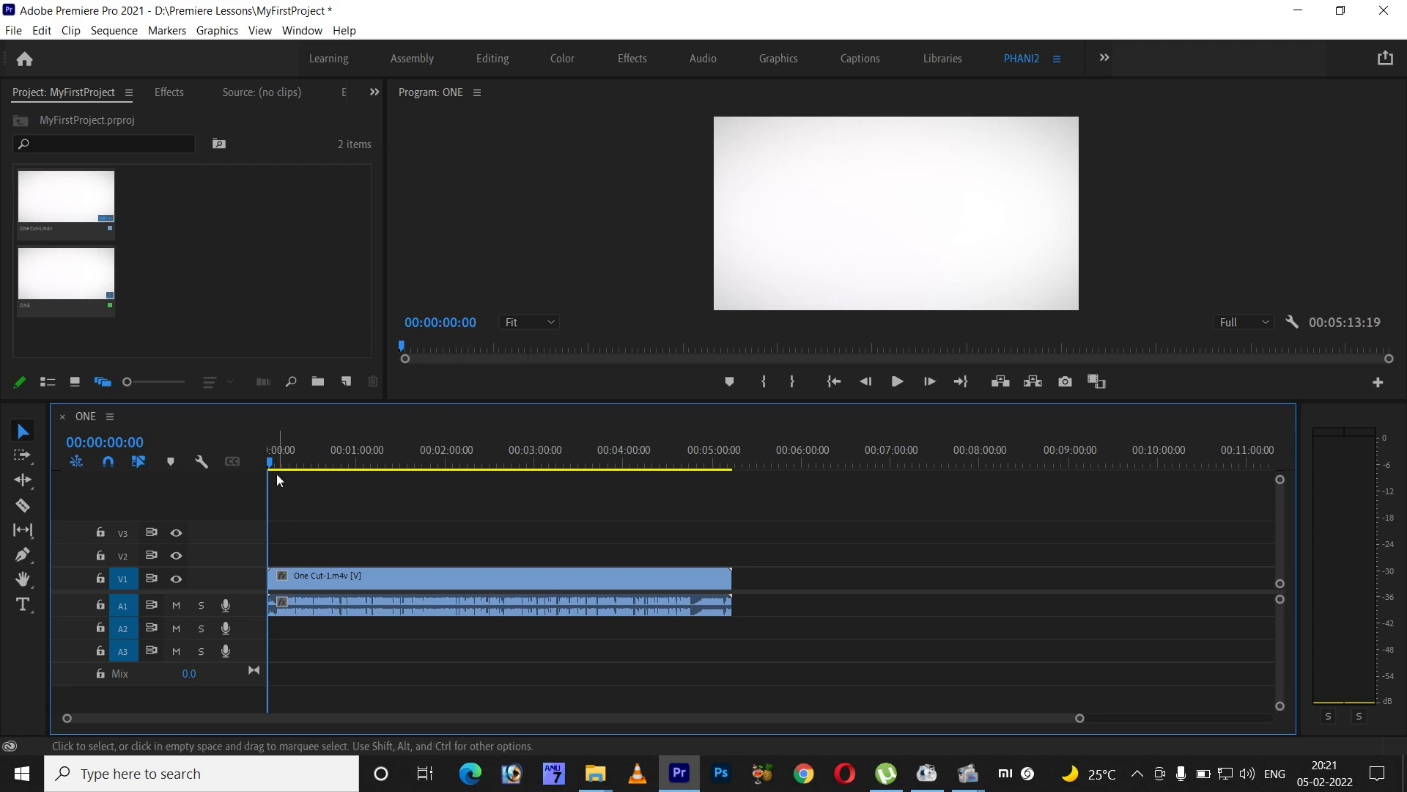
key("space")
left_click_drag(296, 462, 445, 451)
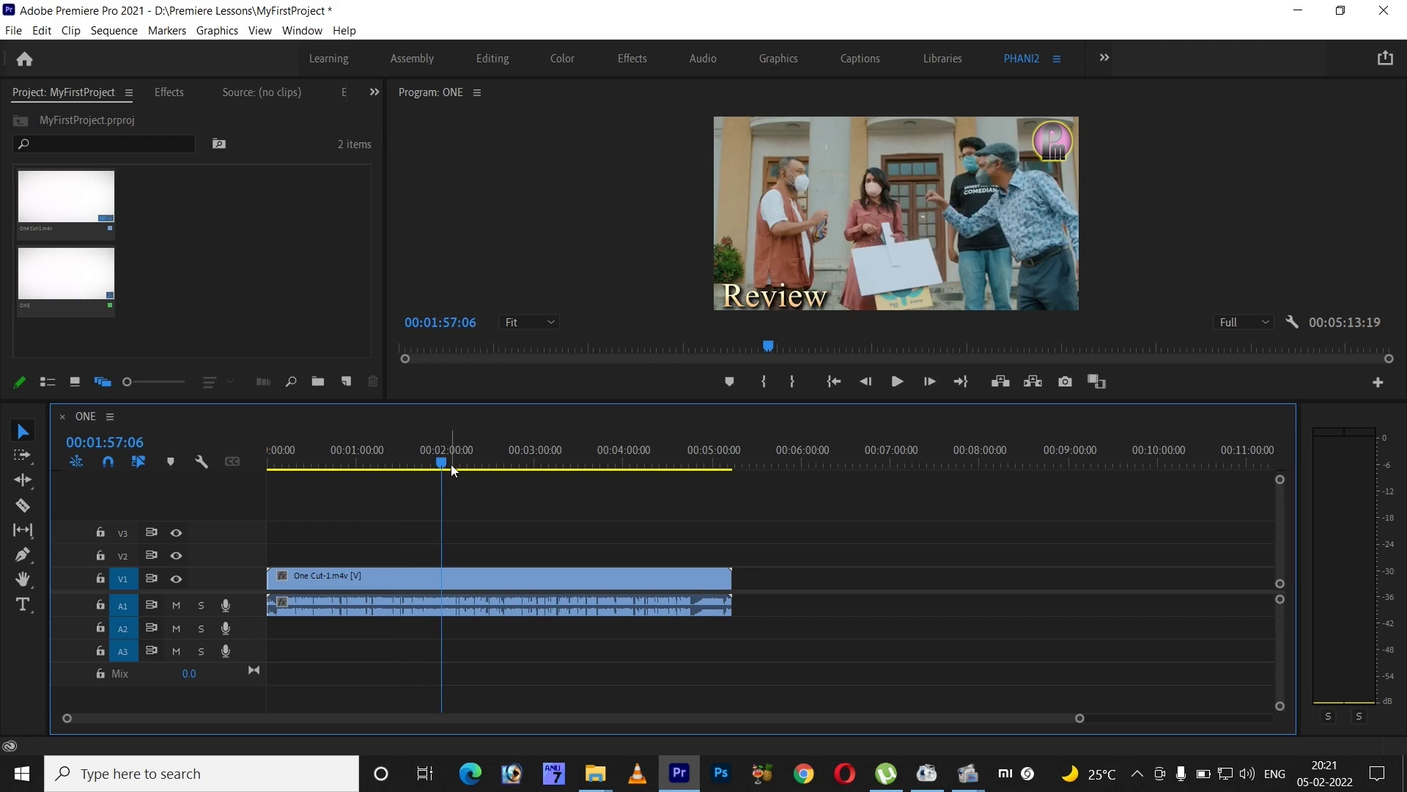
left_click_drag(443, 466, 732, 492)
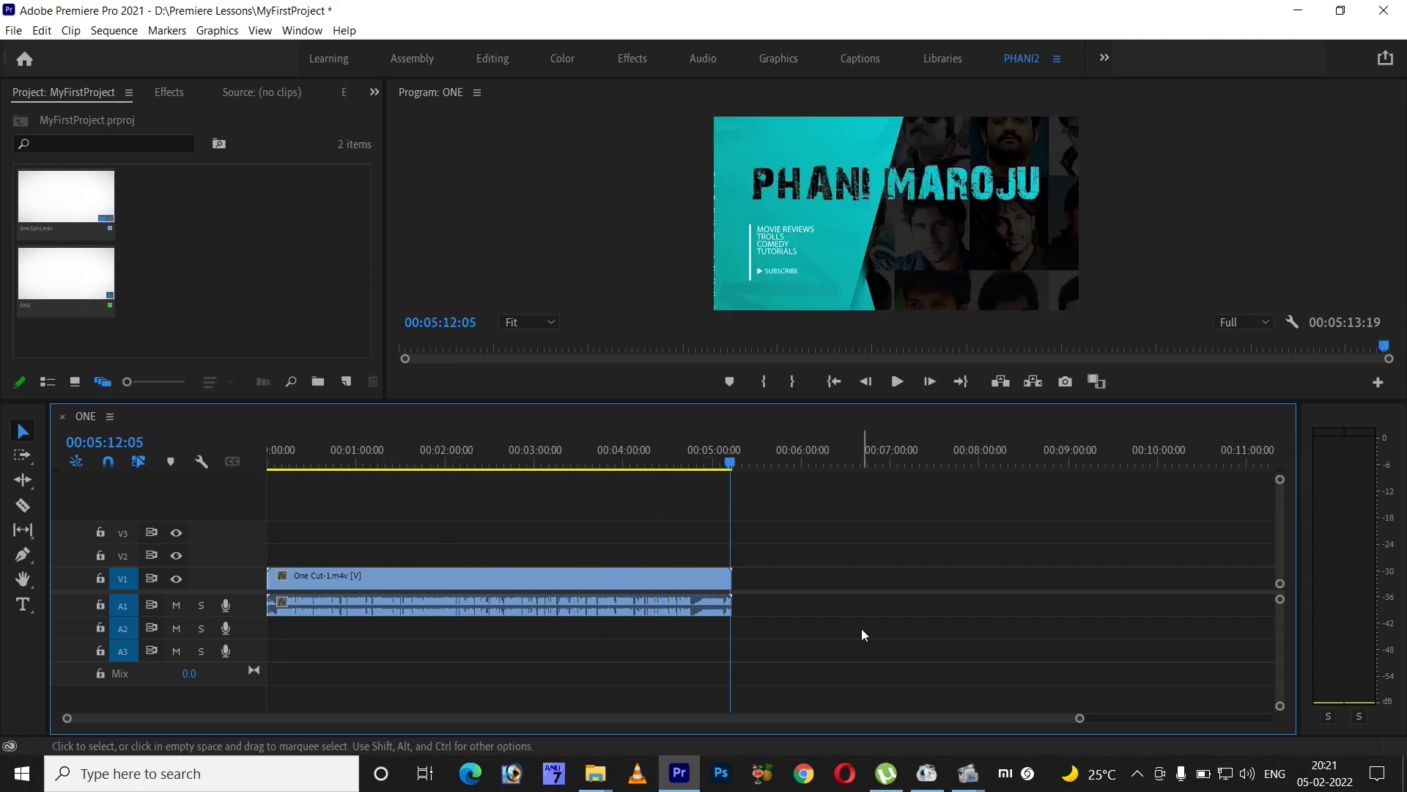
key("Right")
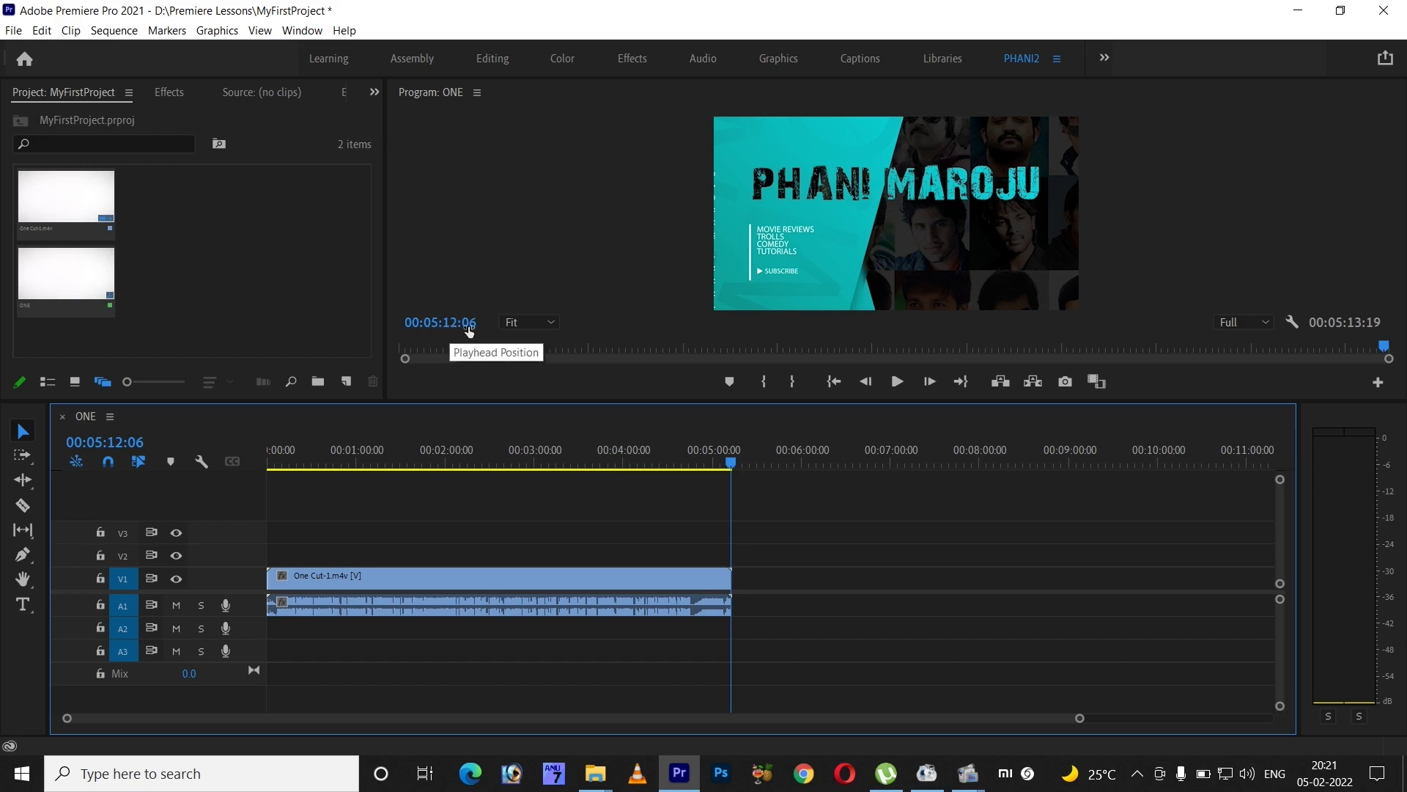
left_click_drag(736, 465, 296, 488)
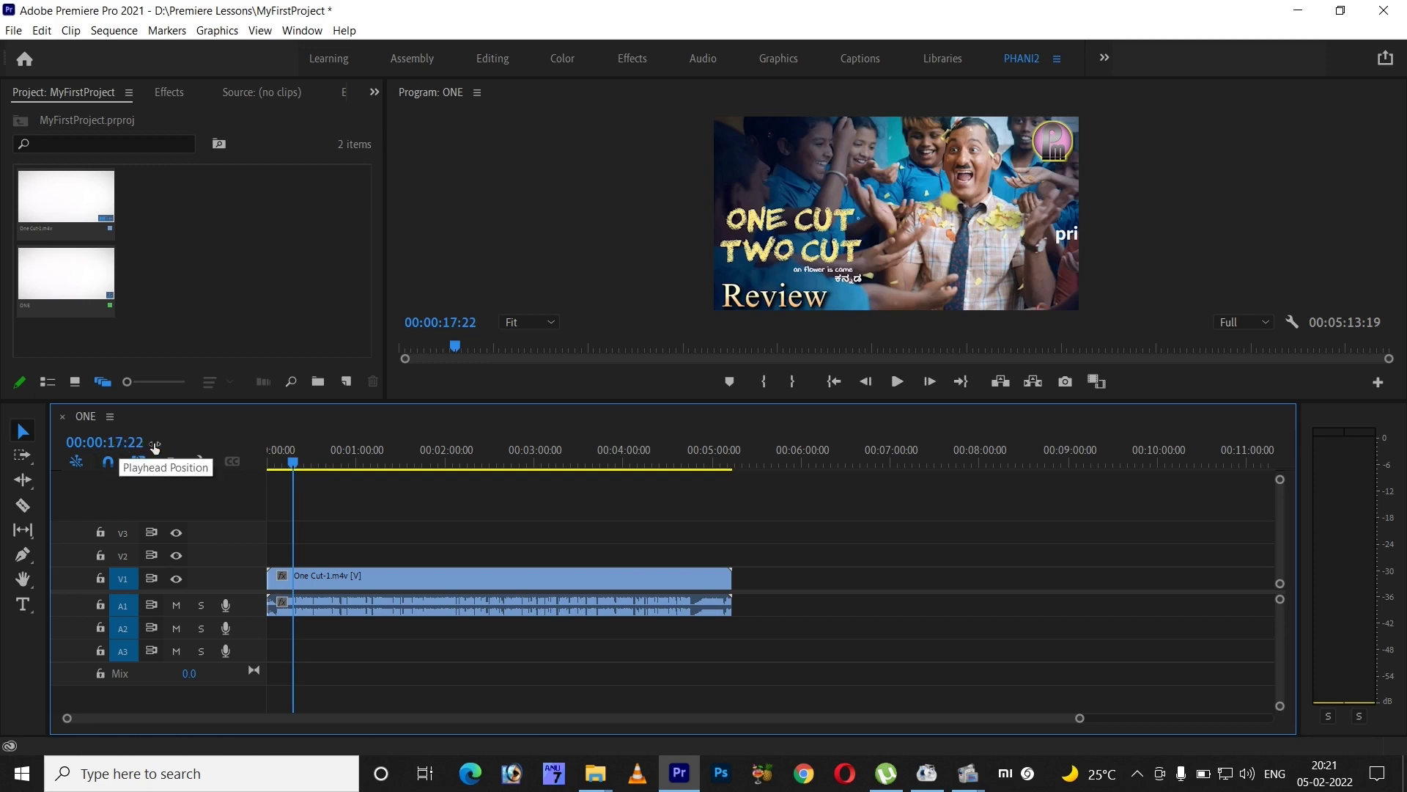
left_click_drag(301, 476, 200, 473)
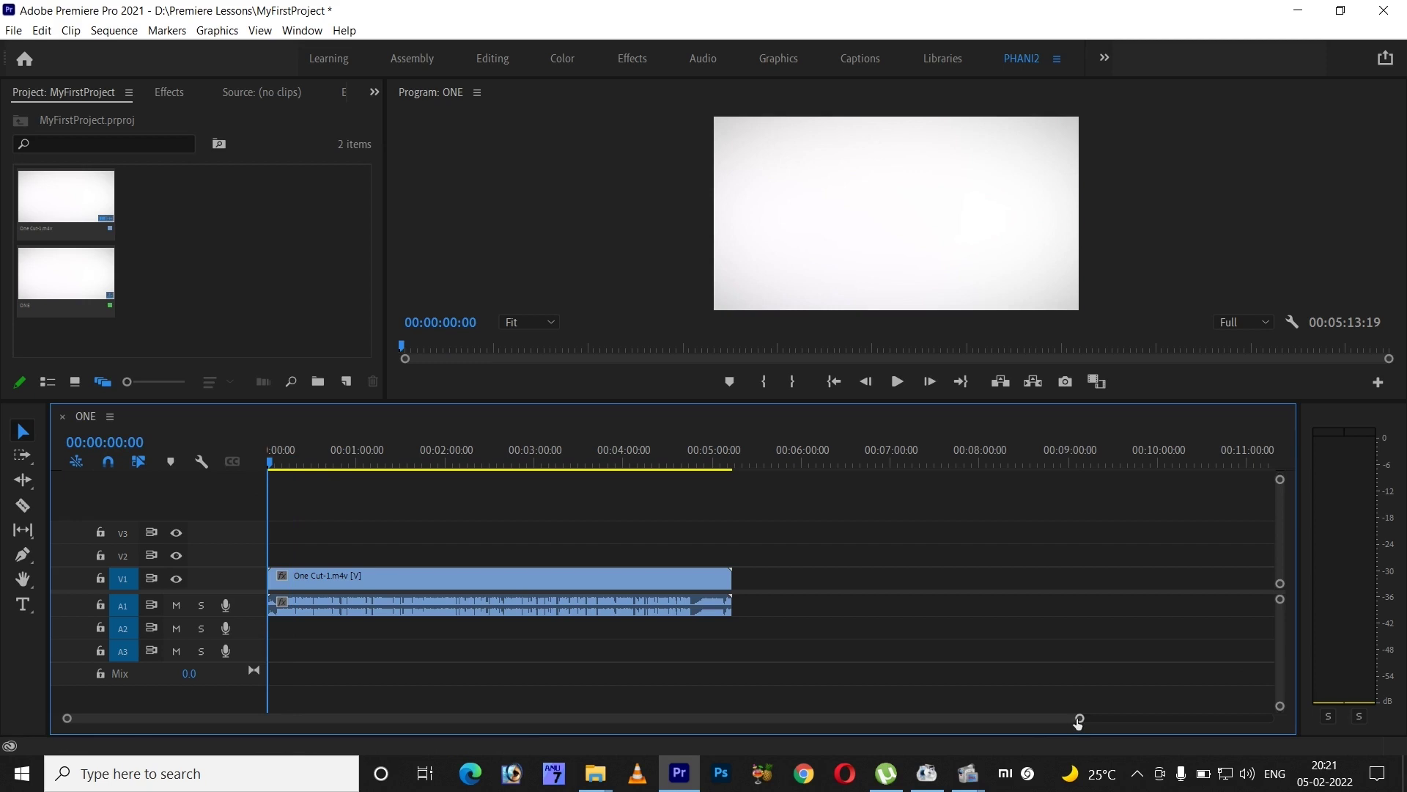
- Zoom the timeline in to frame level and back out to a 14-minute span
left_click_drag(1076, 718, 934, 719)
key("equal")
key("equal")
key("equal")
key("equal")
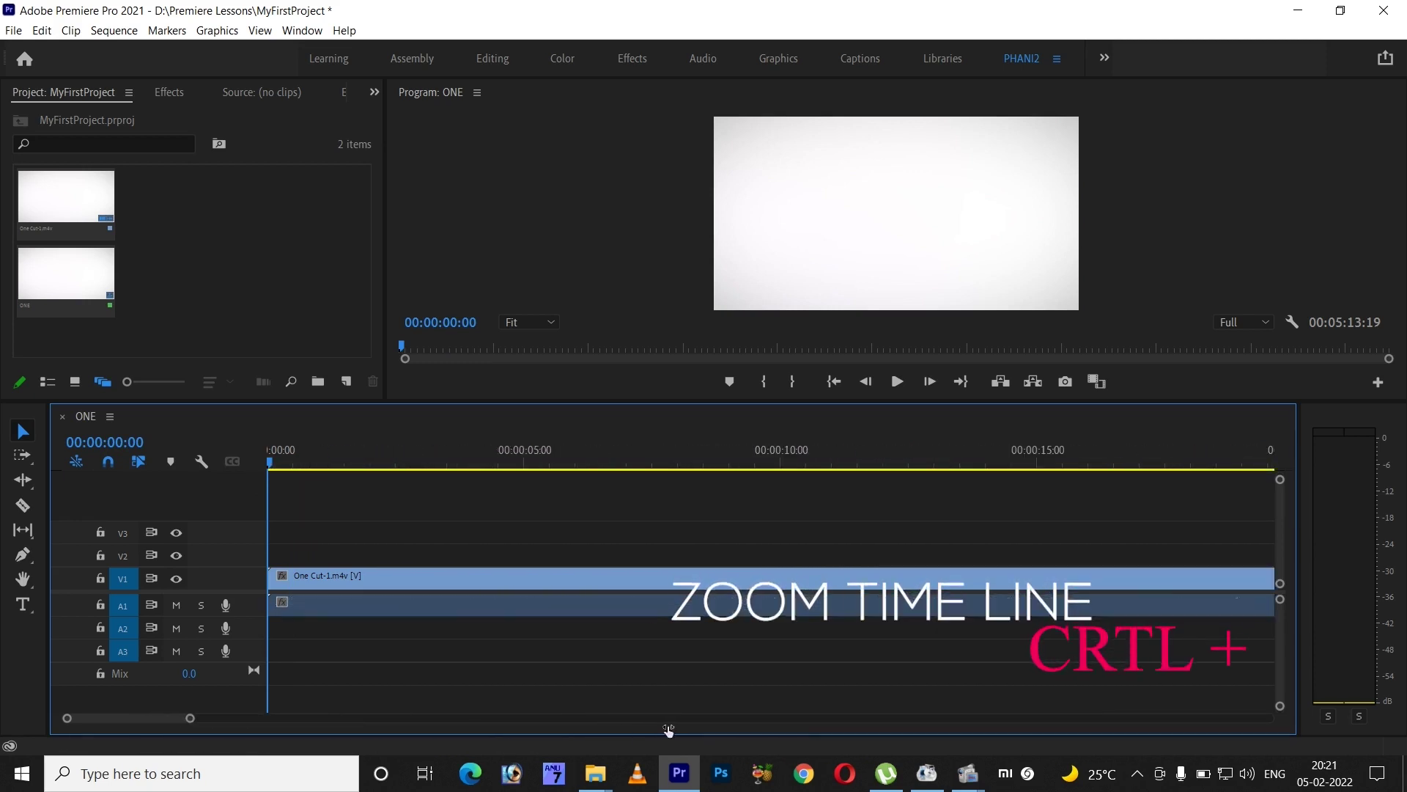
key("equal")
key("equal")
key("equal")
key("equal")
key("equal")
key("equal")
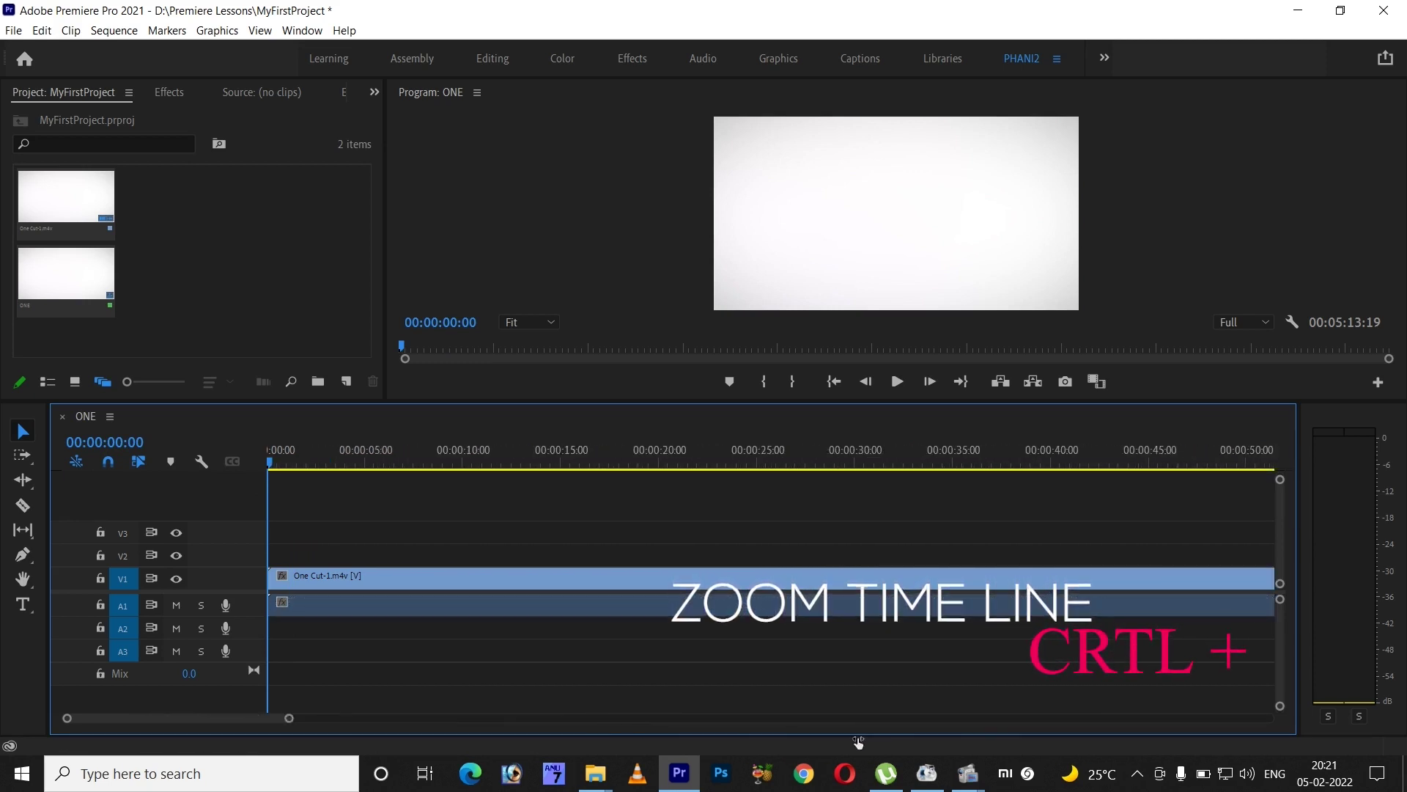
key("minus")
key("minus")
key("minus")
key("minus")
key("minus")
key("minus")
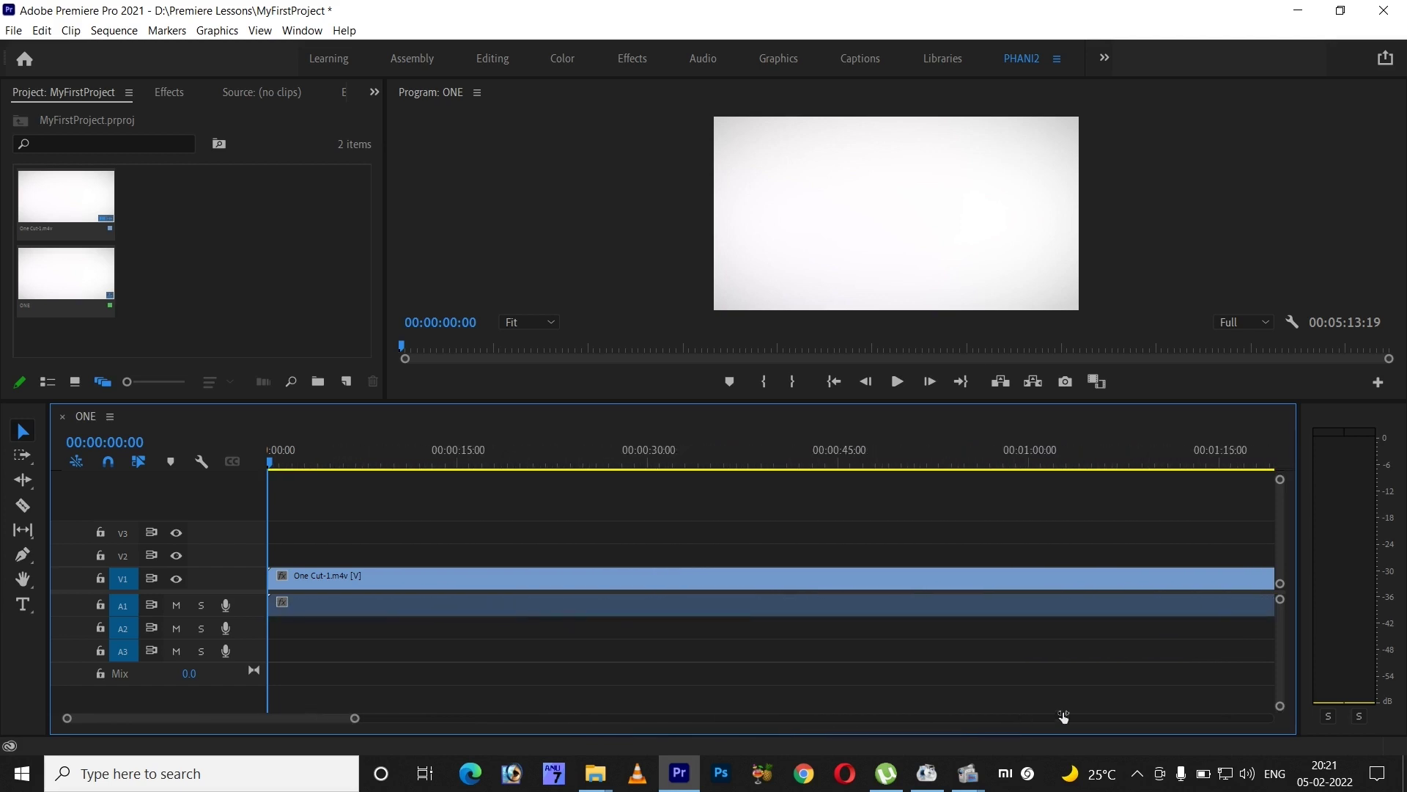
key("equal")
key("equal")
key("equal")
key("equal")
key("equal")
key("equal")
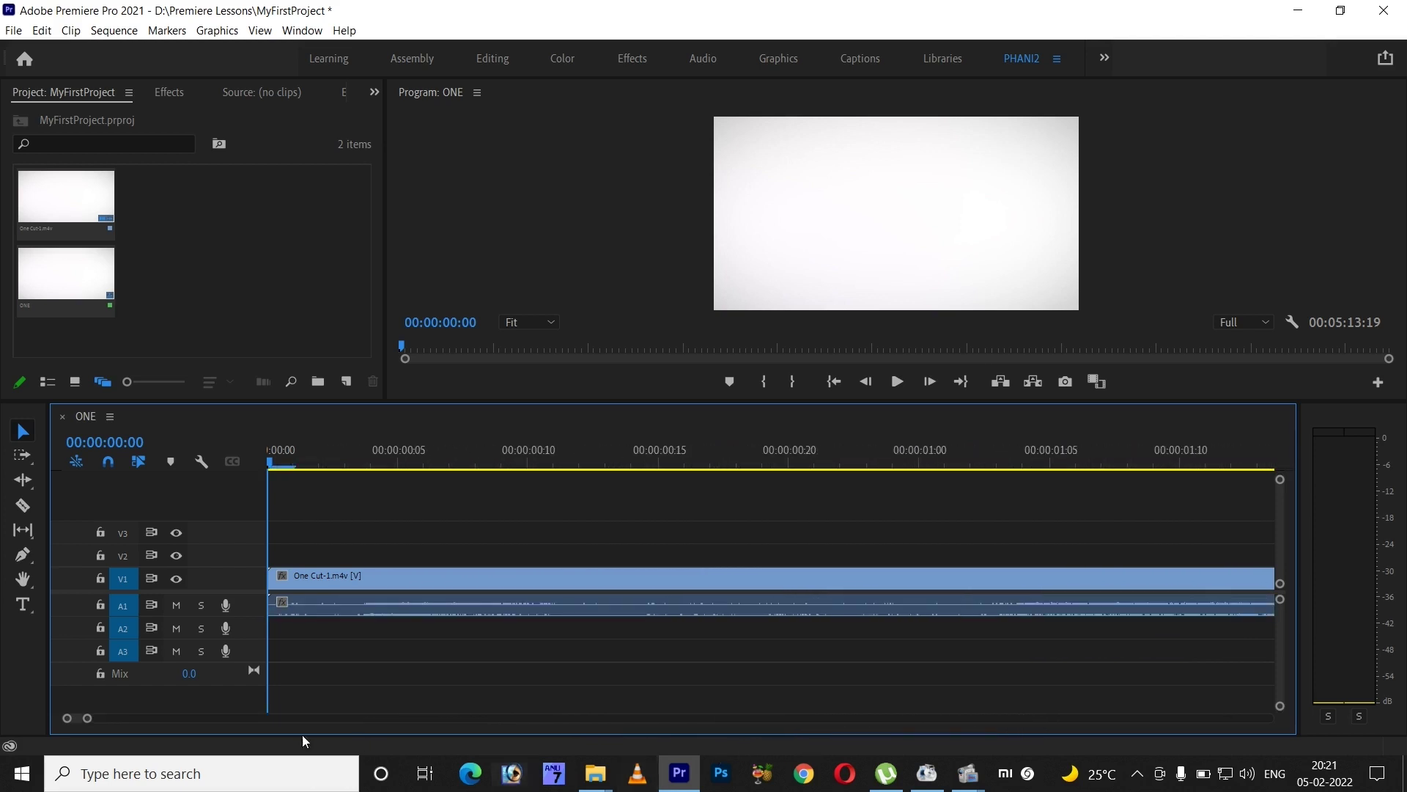
key("minus")
key("minus")
key("minus")
key("minus")
key("minus")
key("minus")
key("minus")
key("minus")
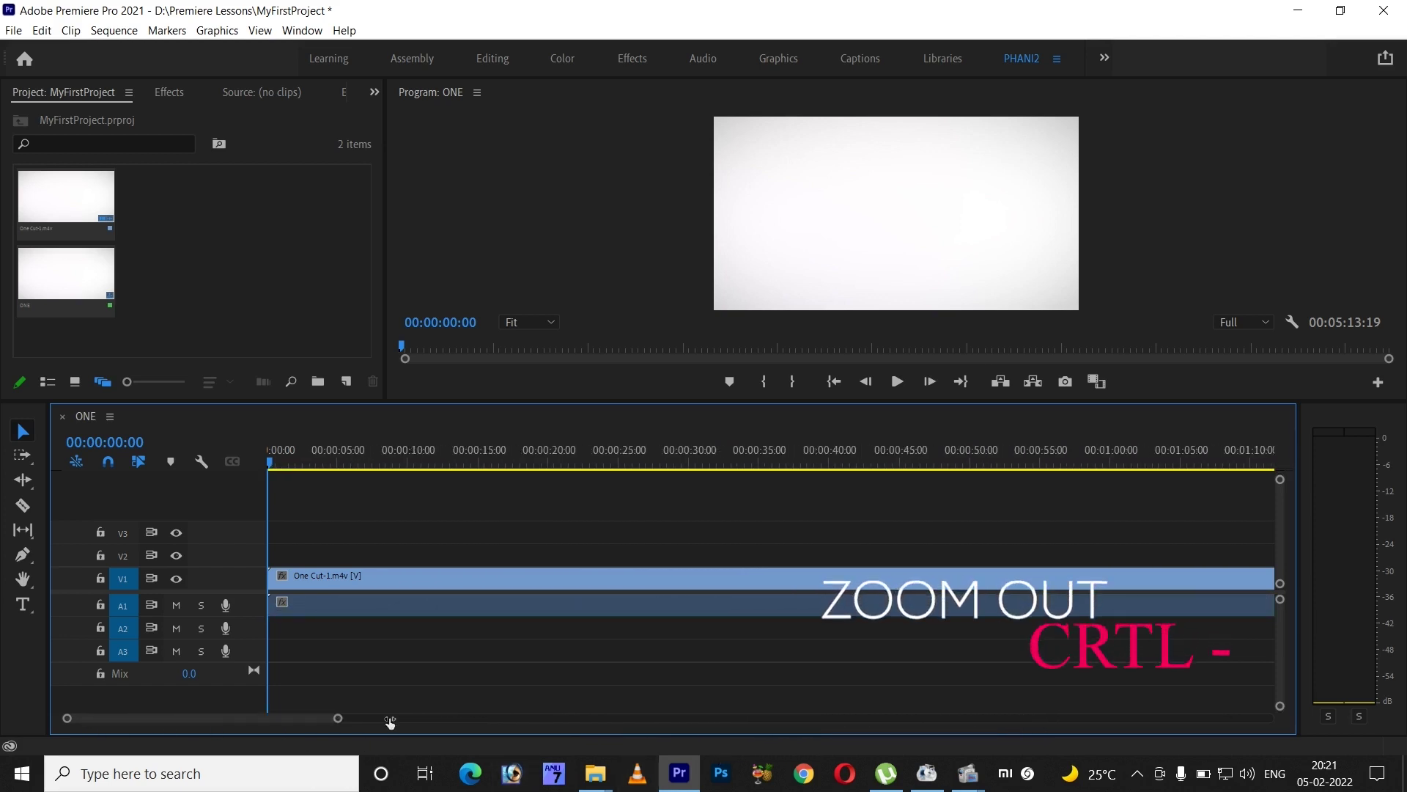
left_click_drag(728, 724, 1250, 719)
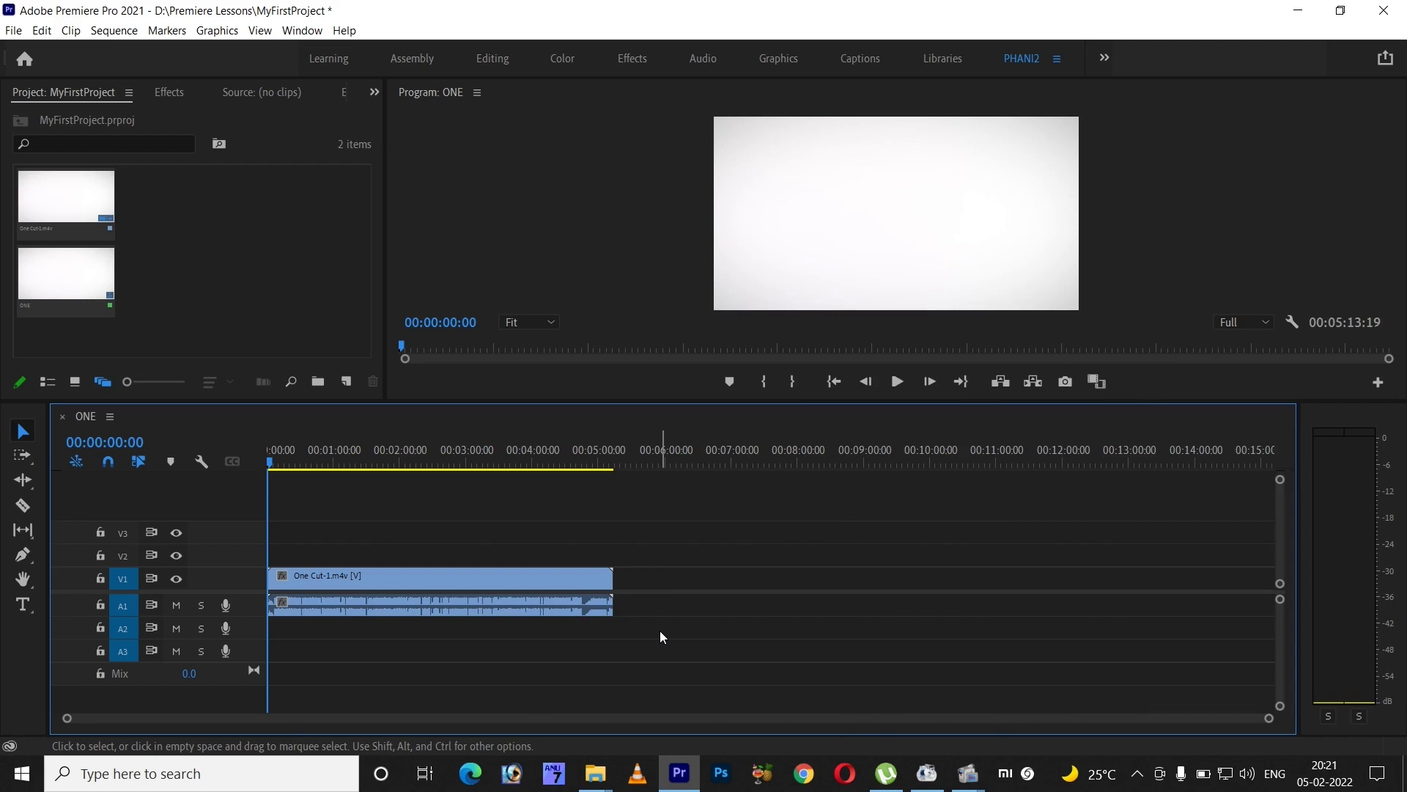
- Zoom in and out again, then cue the playhead to 00:01:42:00 and zoom in there
key("=")
key("=")
key("=")
key("=")
key("=")
key("=")
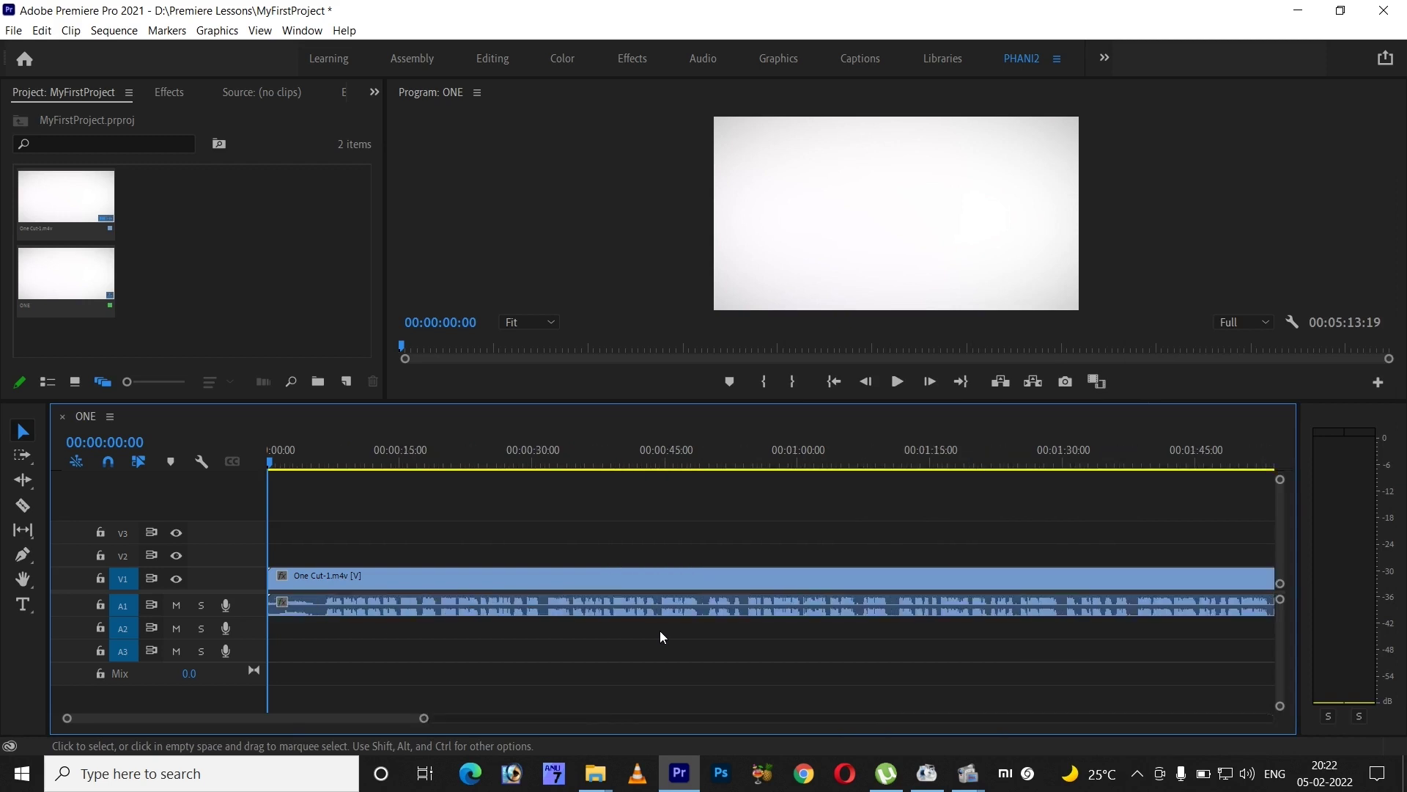
key("-")
key("-")
key("-")
key("-")
key("-")
key("-")
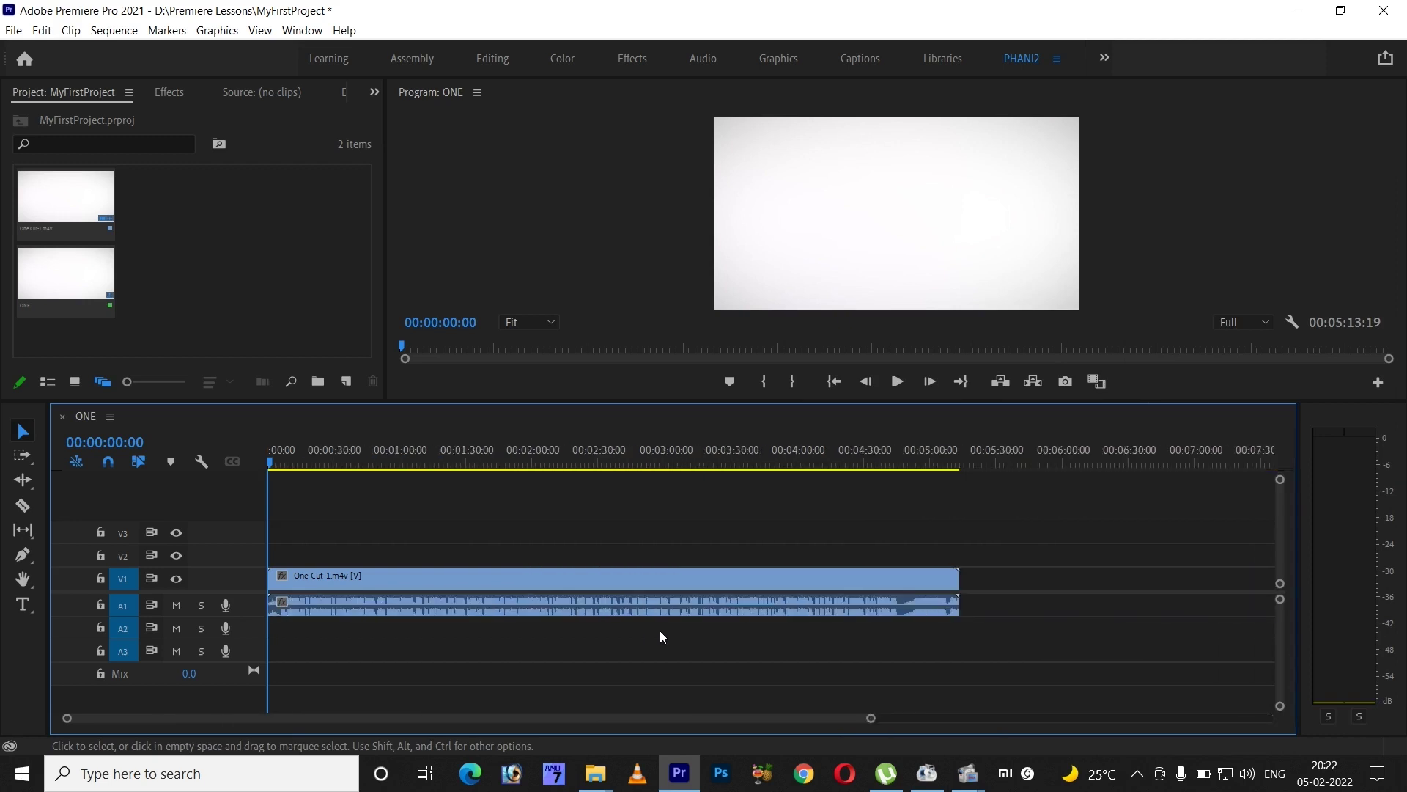
key("=")
key("=")
key("=")
key("=")
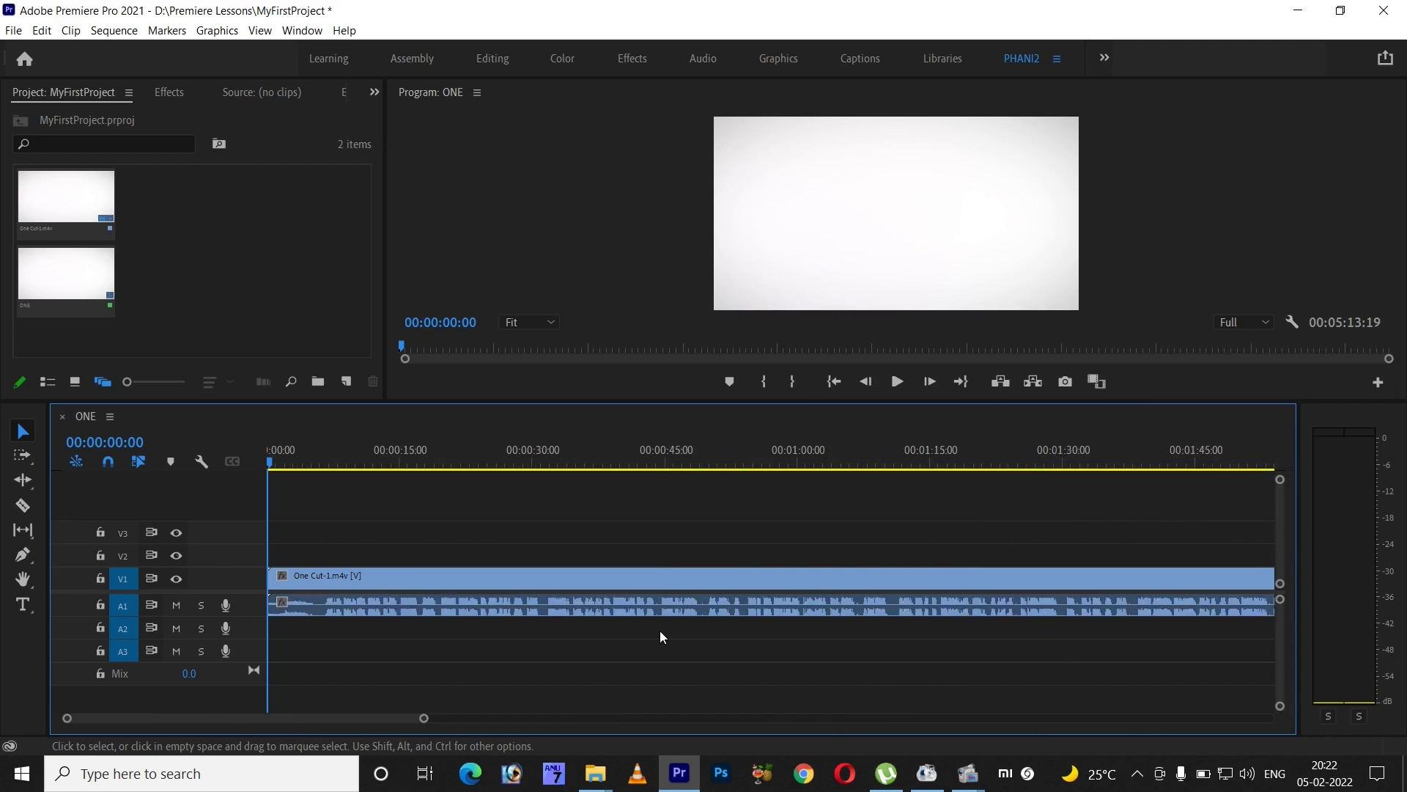
key("backslash")
key("=")
key("=")
key("-")
key("-")
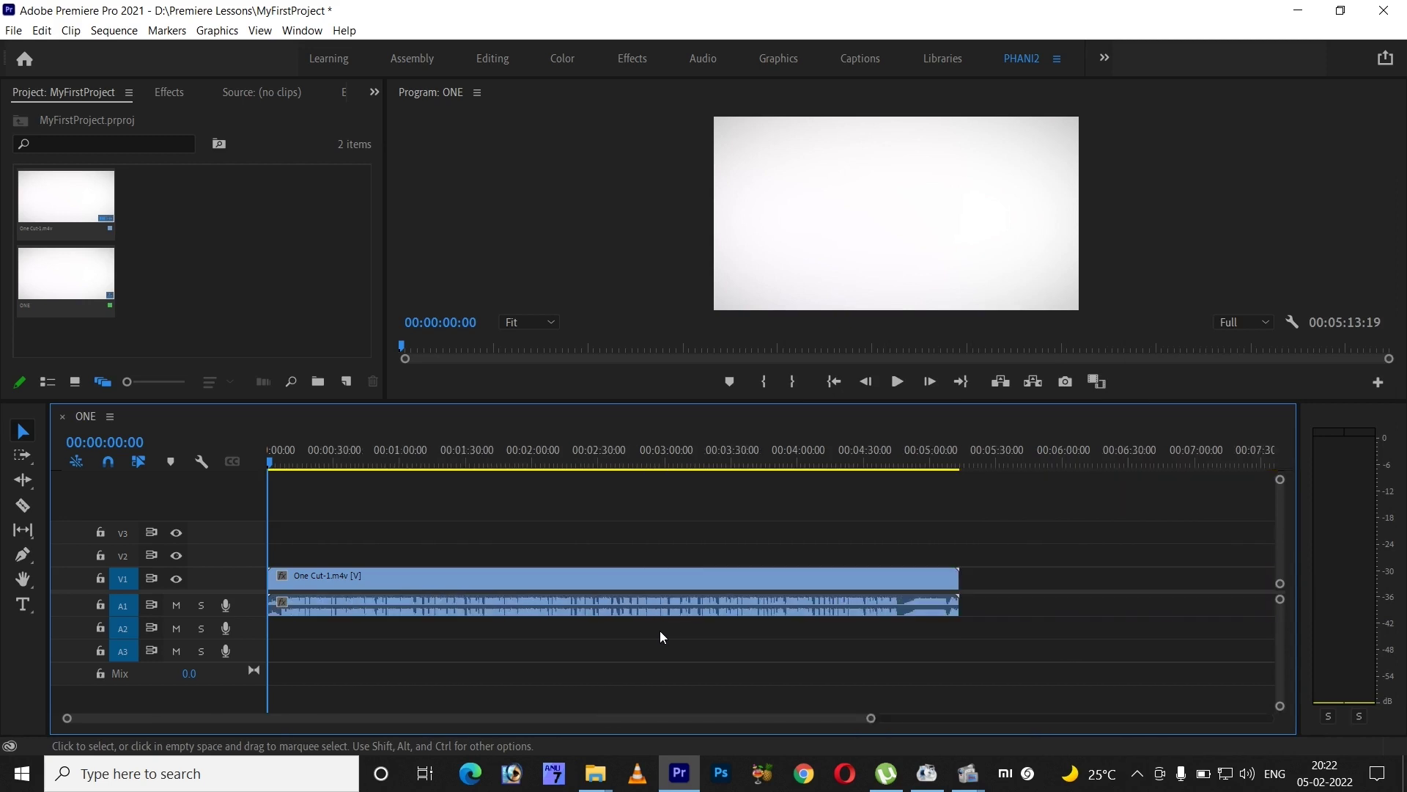
left_click(380, 460)
key("=")
key("=")
key("=")
key("=")
key("=")
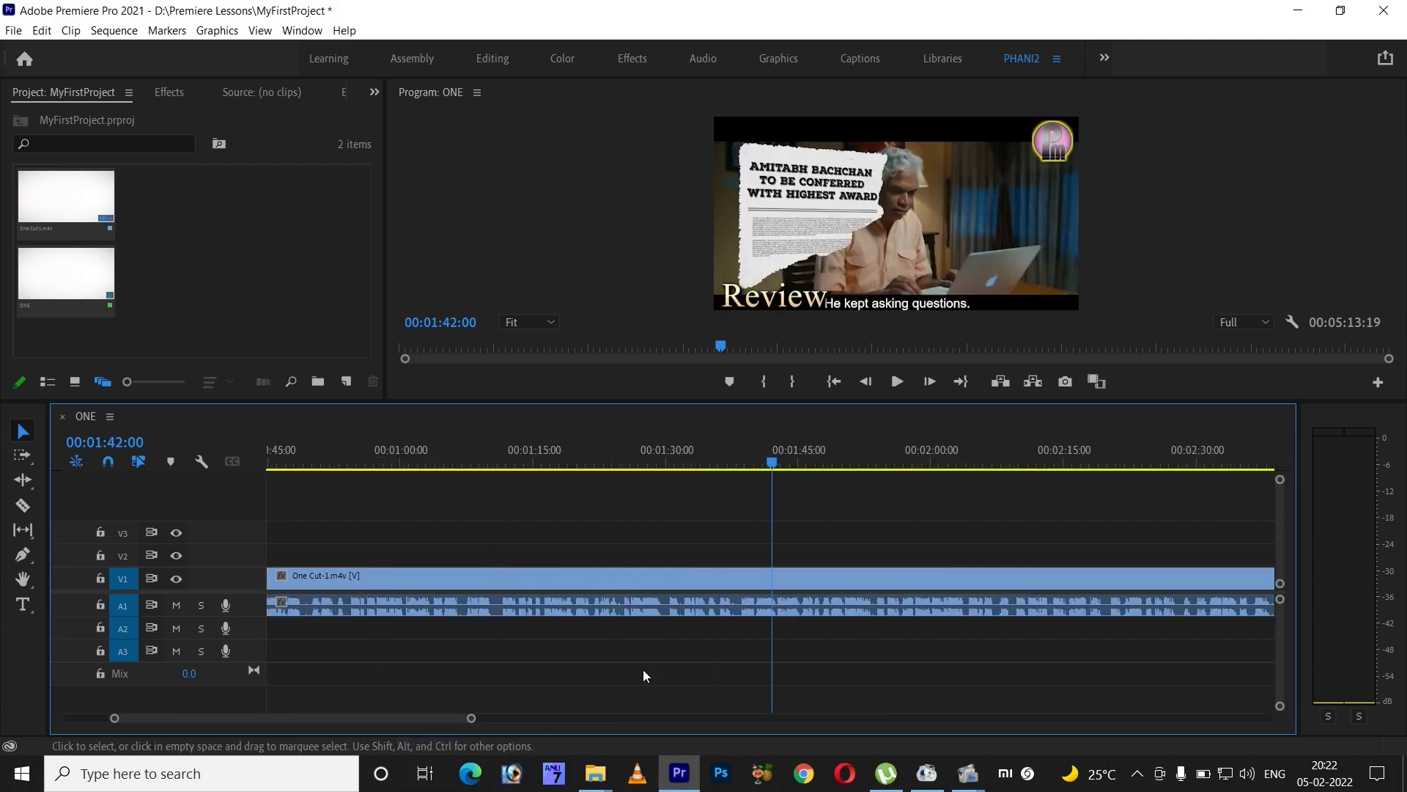
- Step frame by frame around 00:01:42, from 00:01:42:10 back to 00:01:42:00
key("=")
key("=")
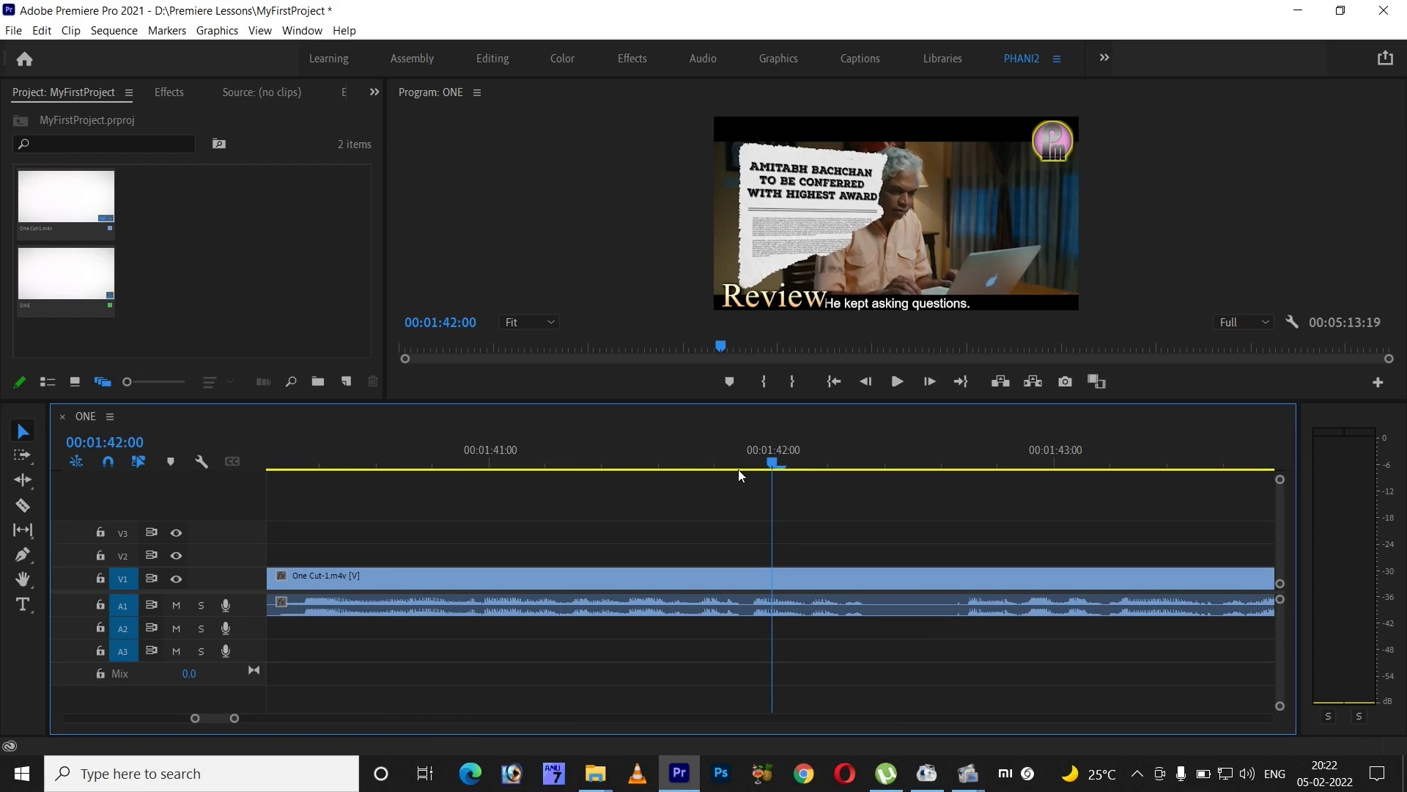
key("Right")
key("Right")
key("Right")
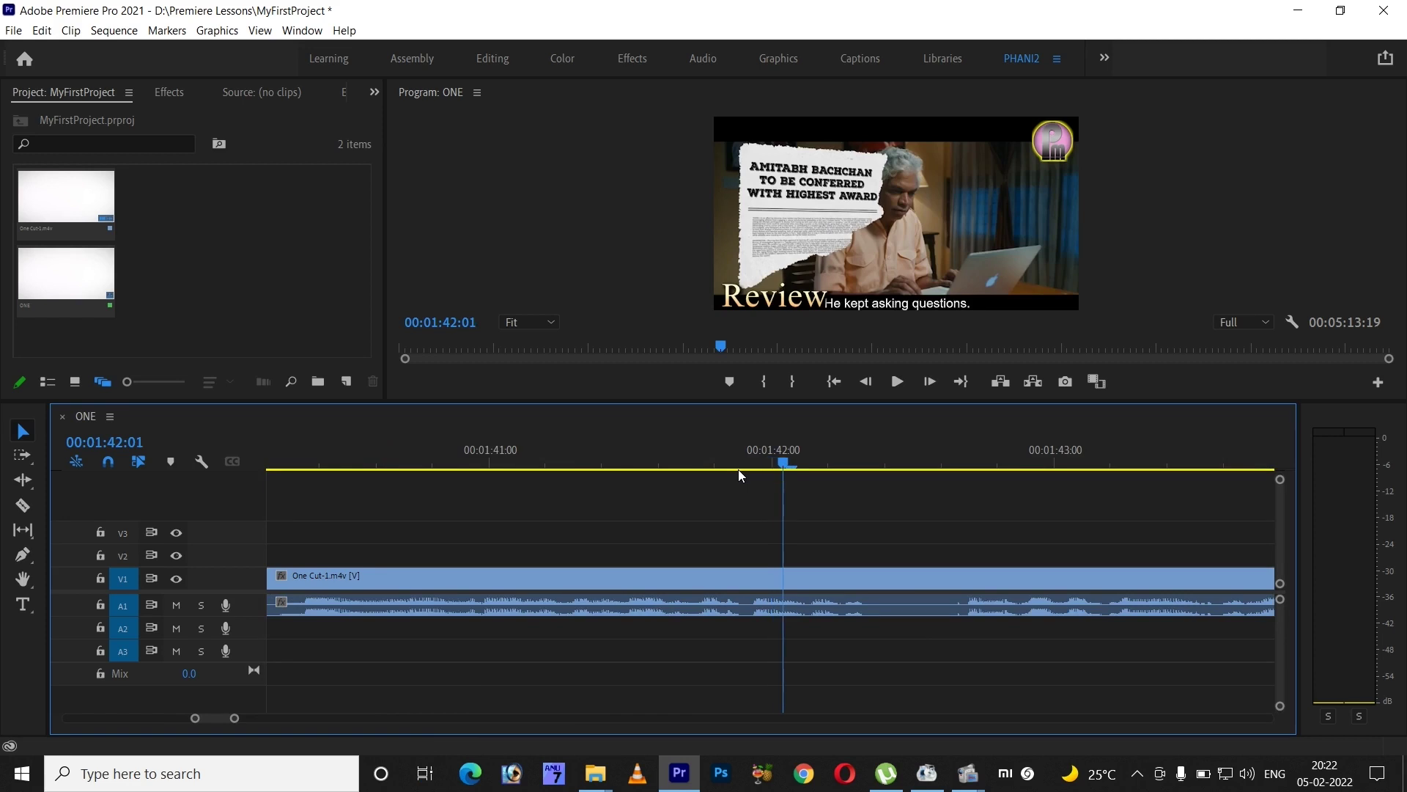
key("Right")
key("Right")
key("Right")
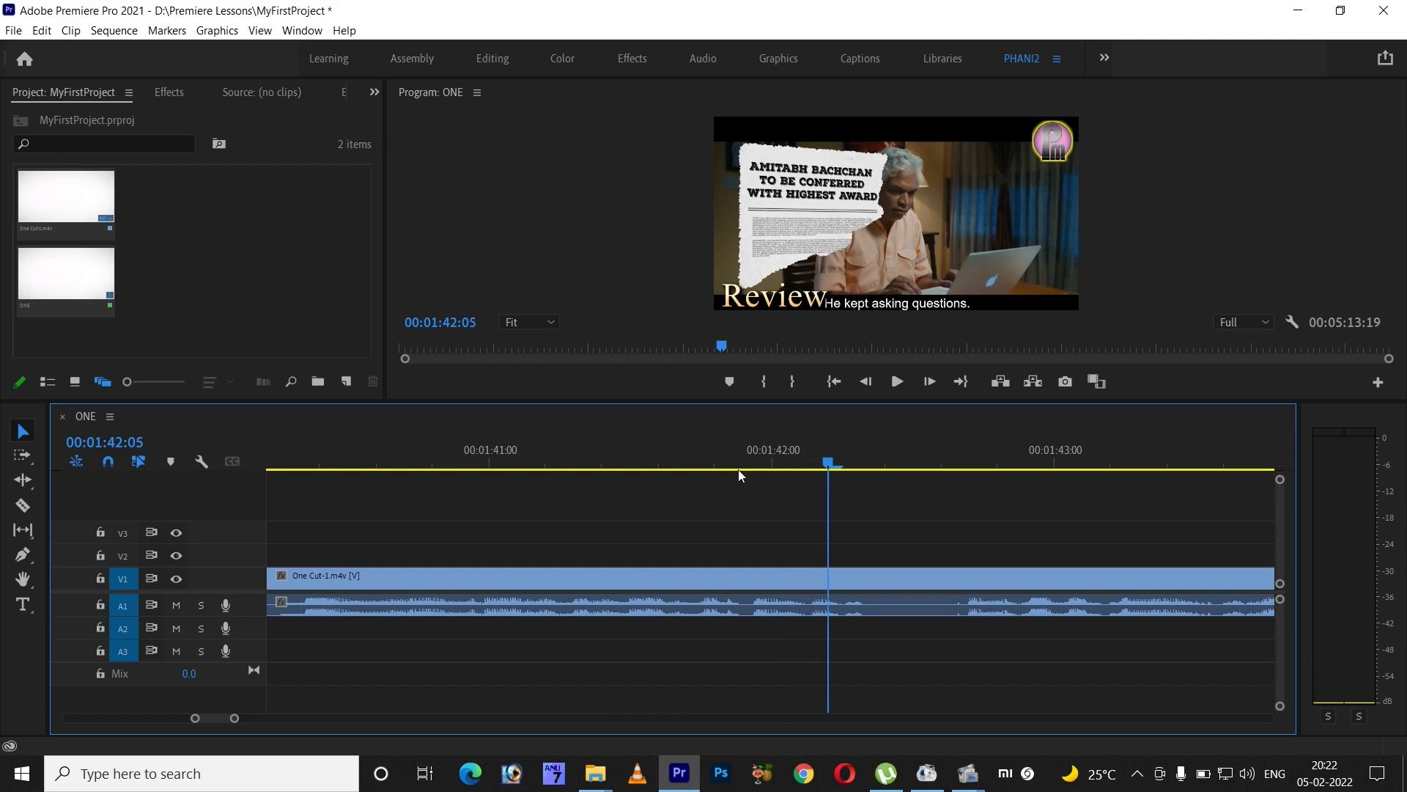
key("Right")
key("Right")
key("Right")
key("Right")
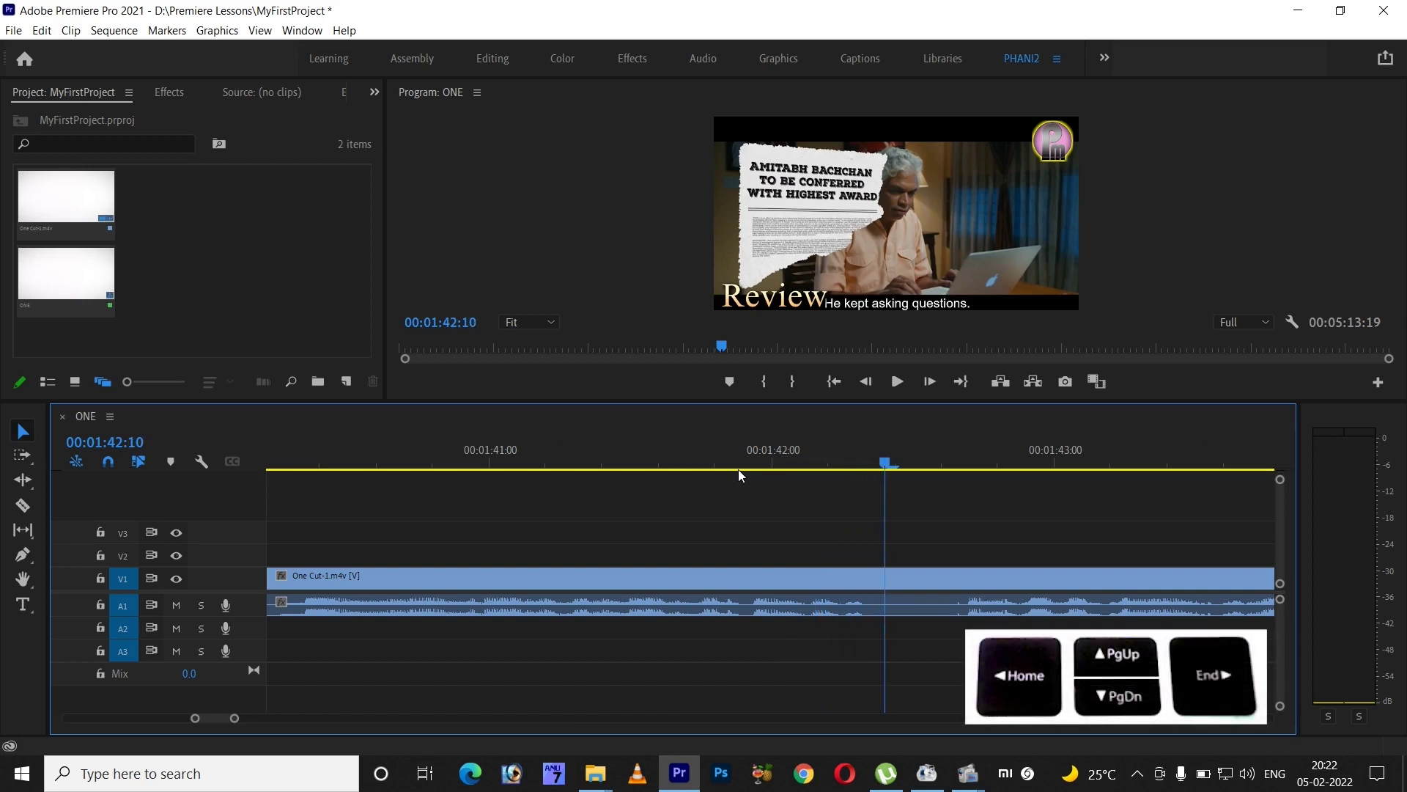
key("Left")
key("Left")
key("Left")
key("Left")
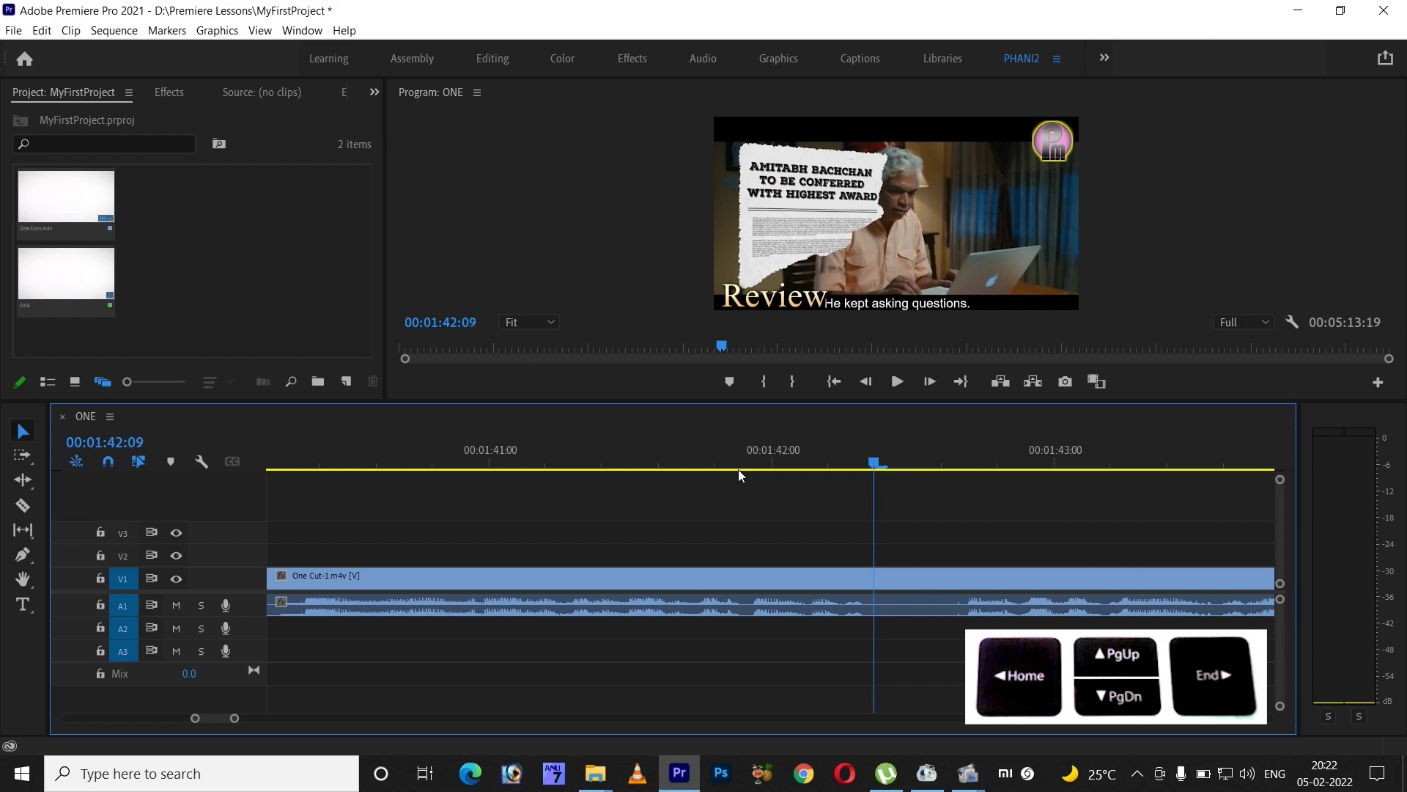
key("Left")
key("Left")
key("Left")
key("Left")
key("Left")
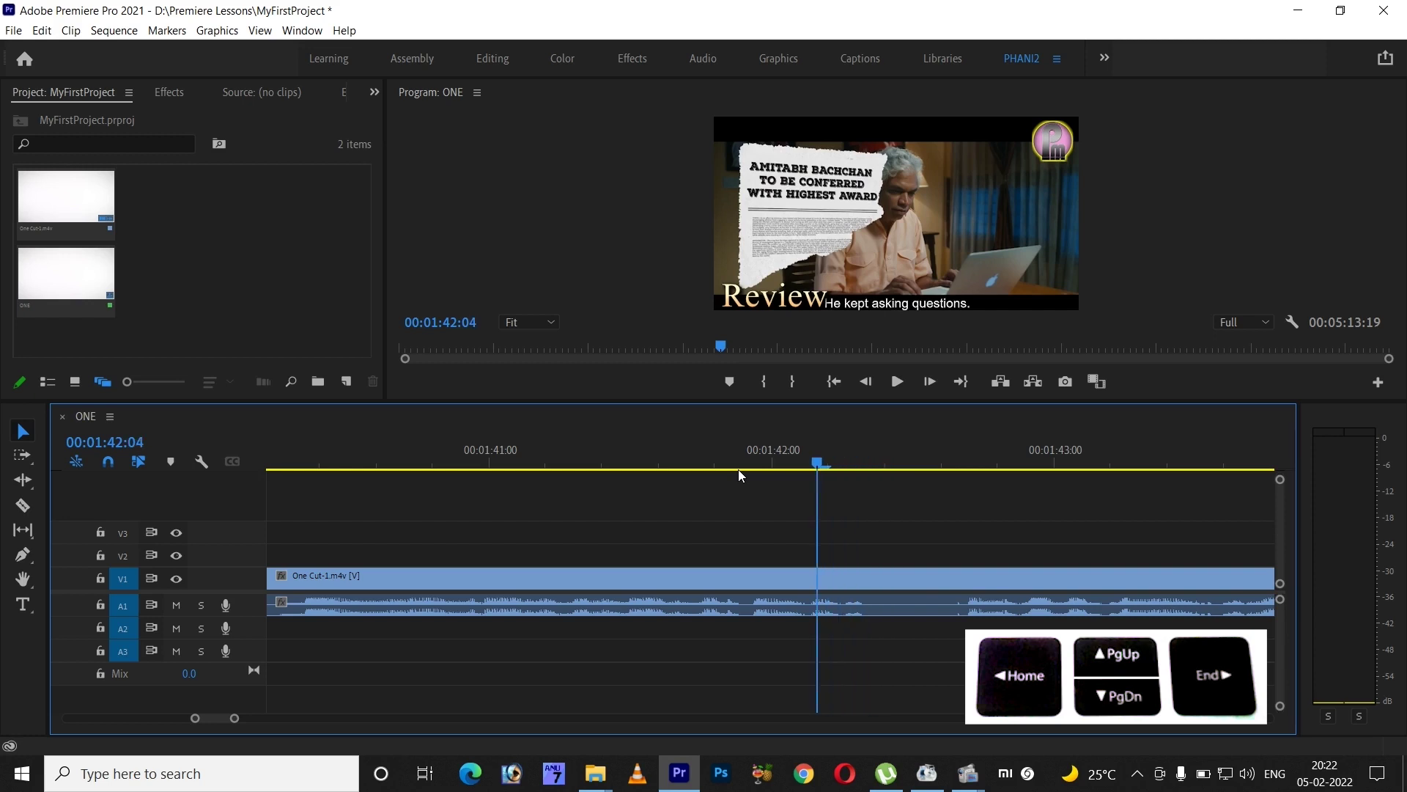
key("Left")
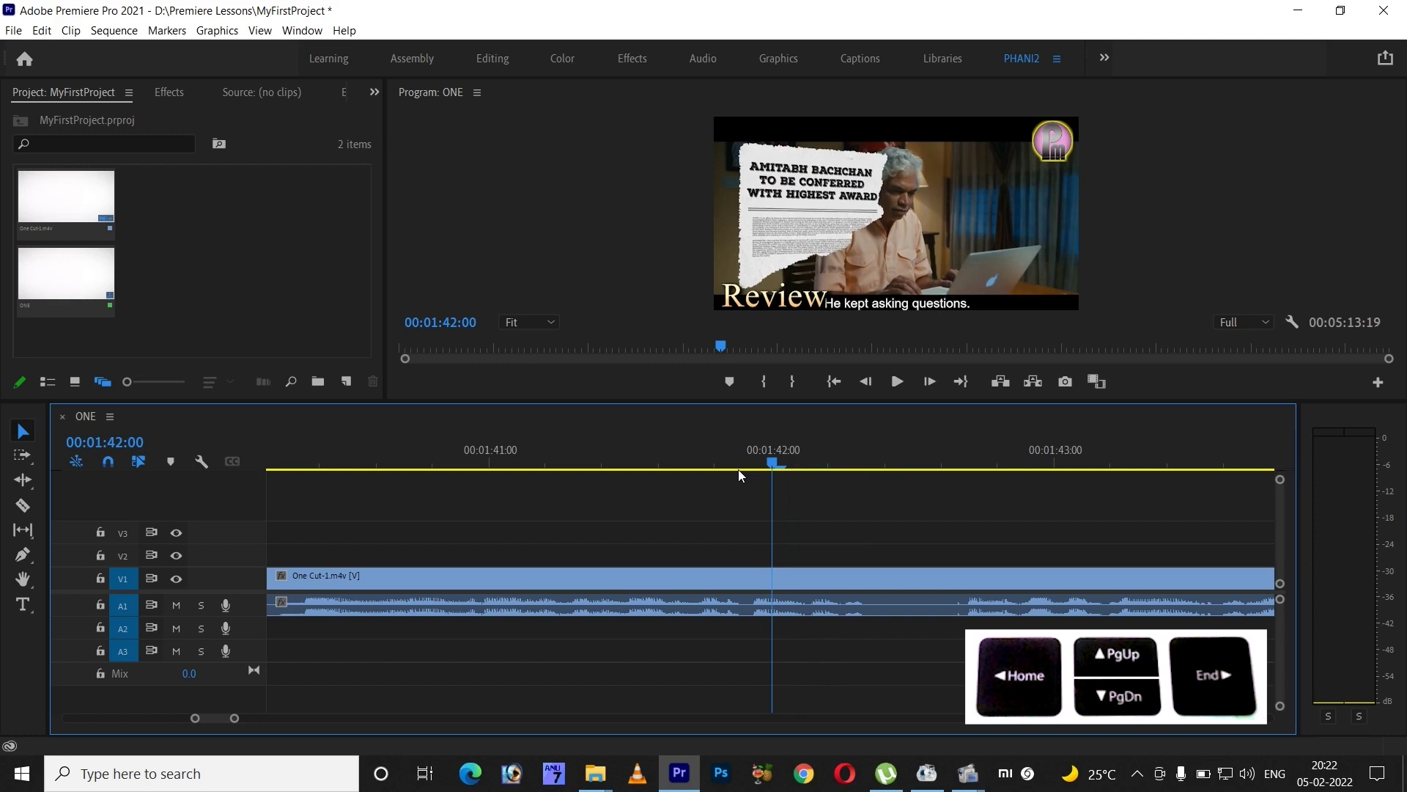
- Jump back and forth between the sequence start and end frames
key("Home")
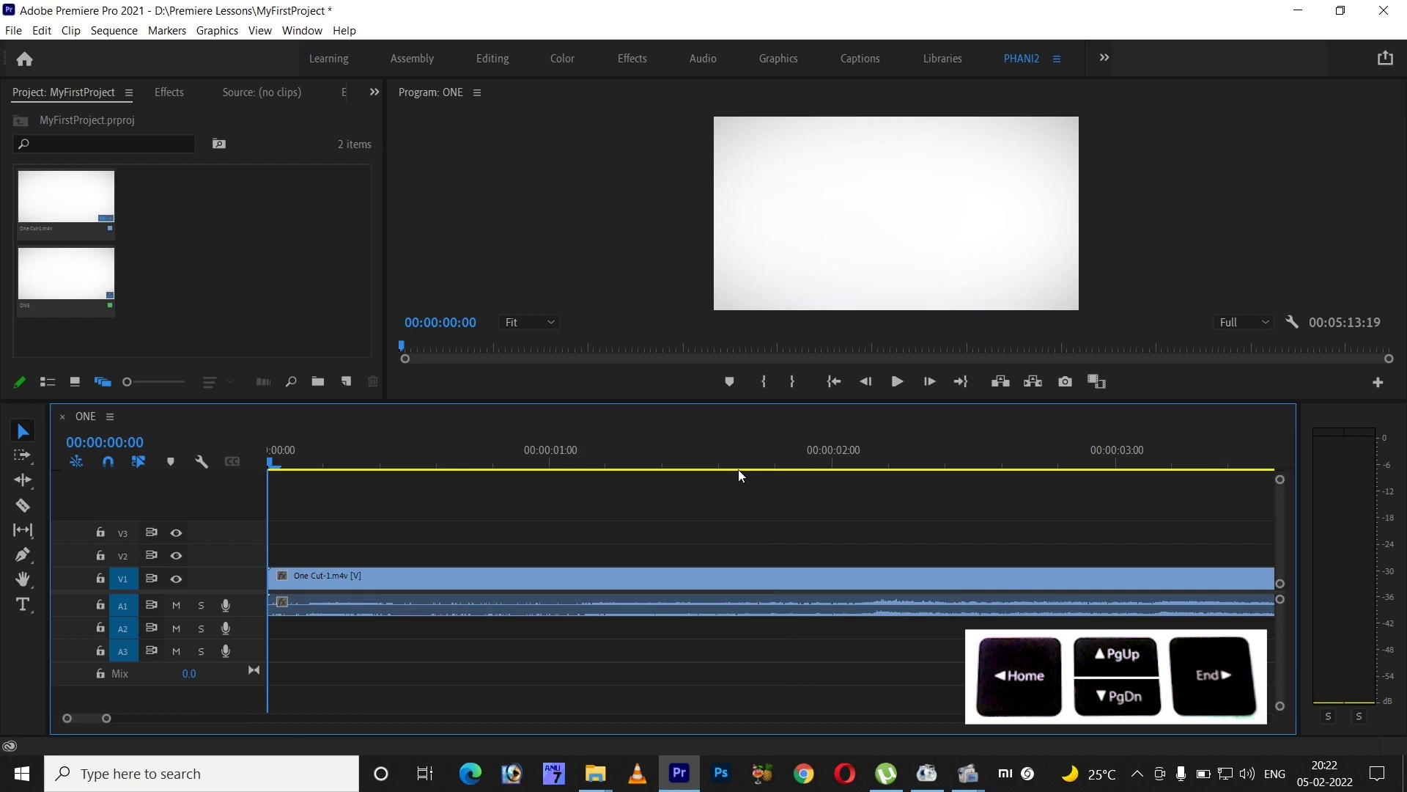
key("End")
key("End")
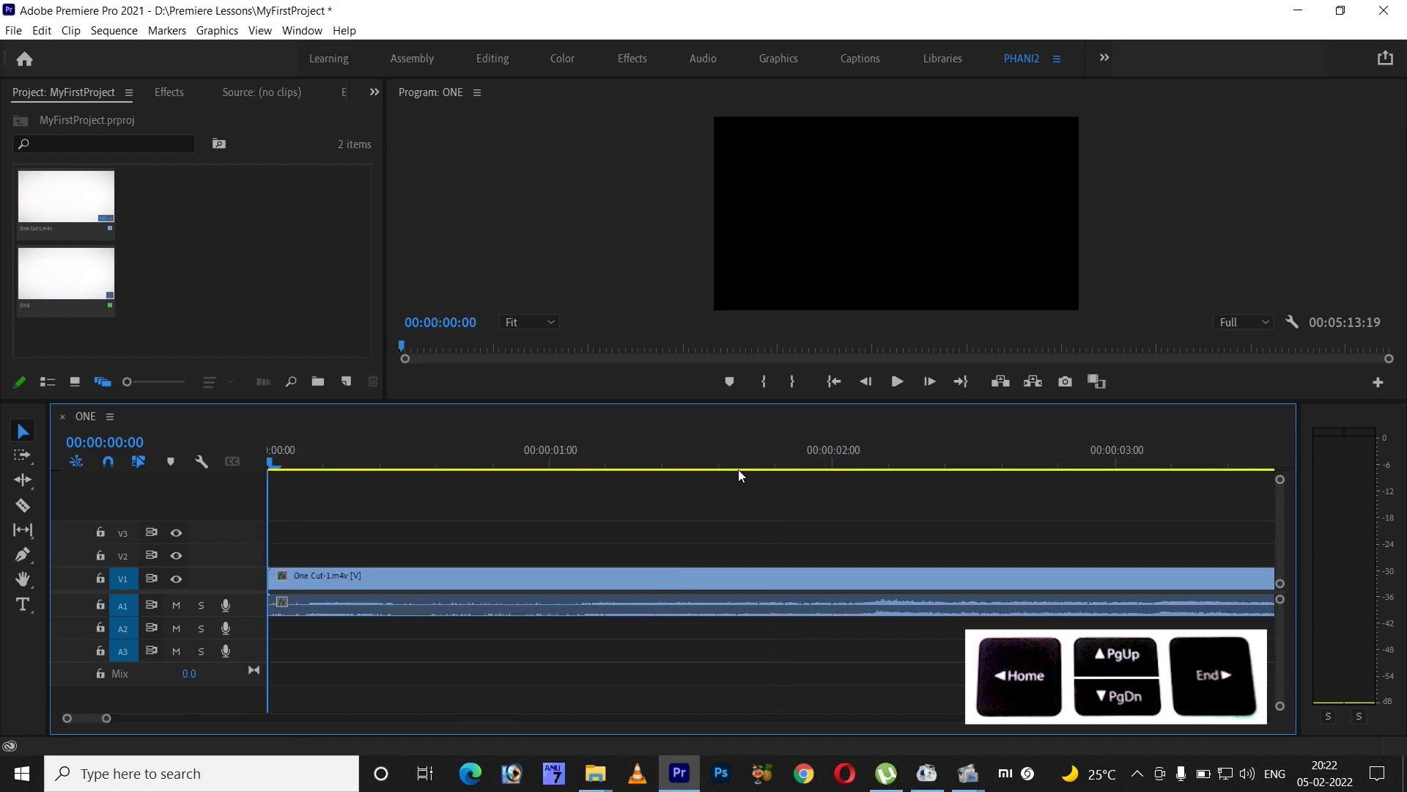
key("Home")
key("End")
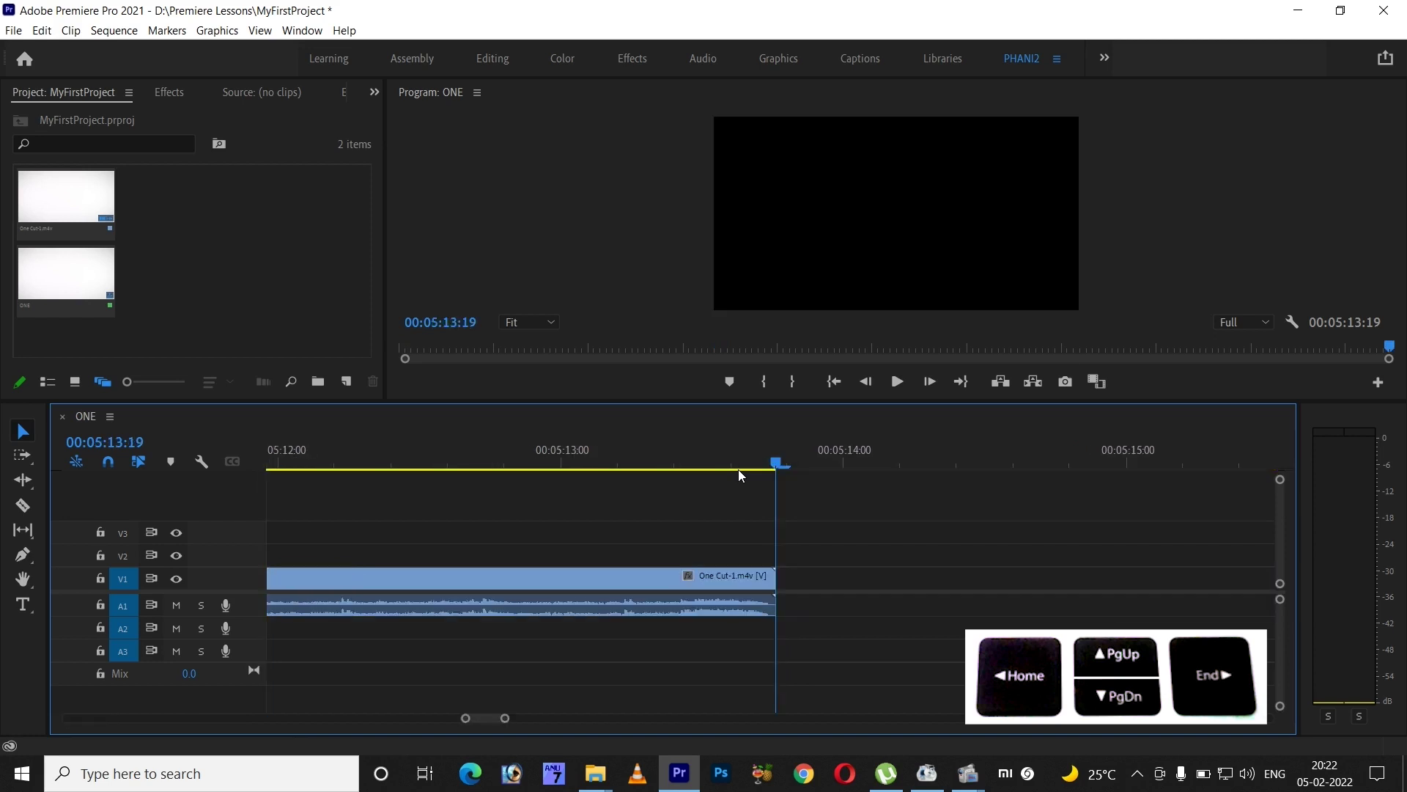
key("Home")
key("End")
key("Home")
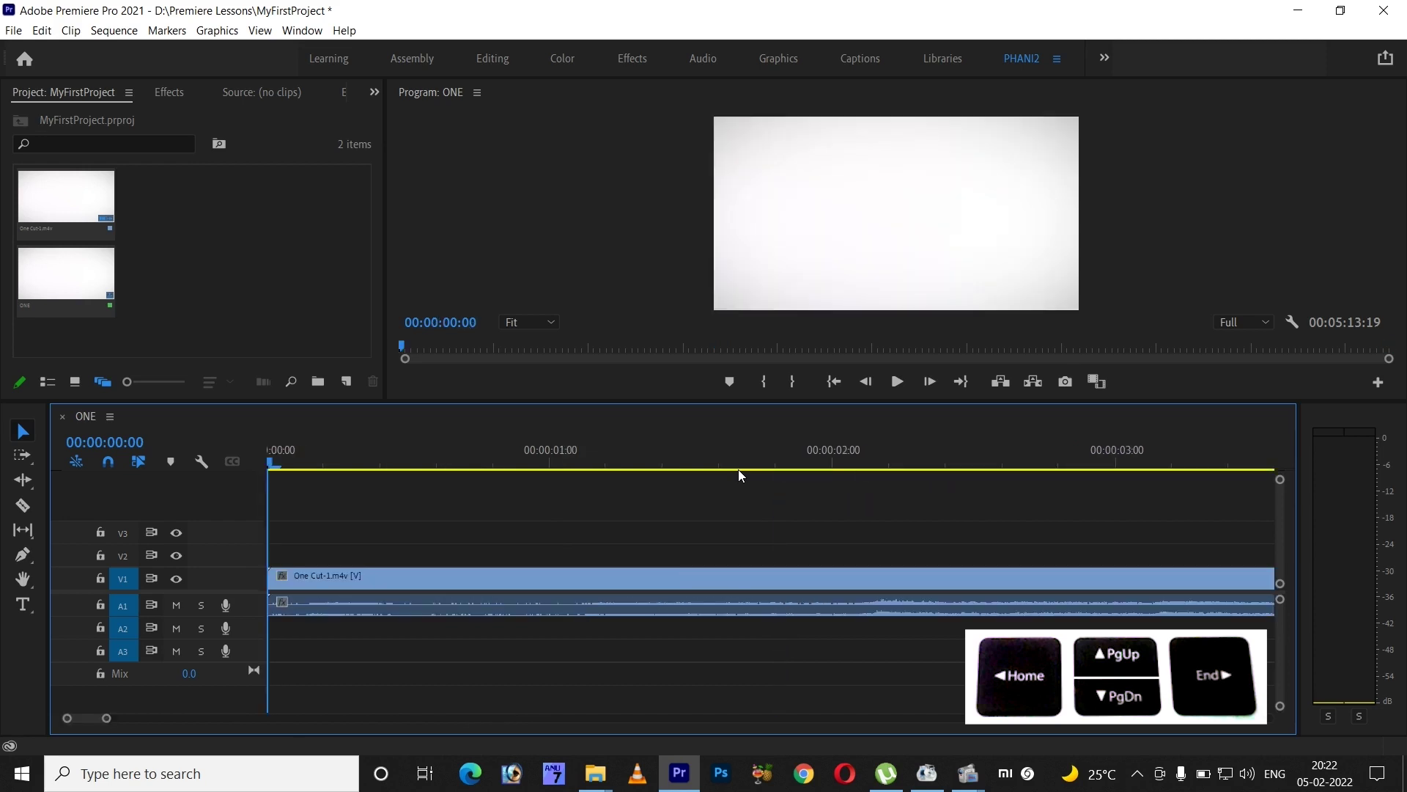
key("End")
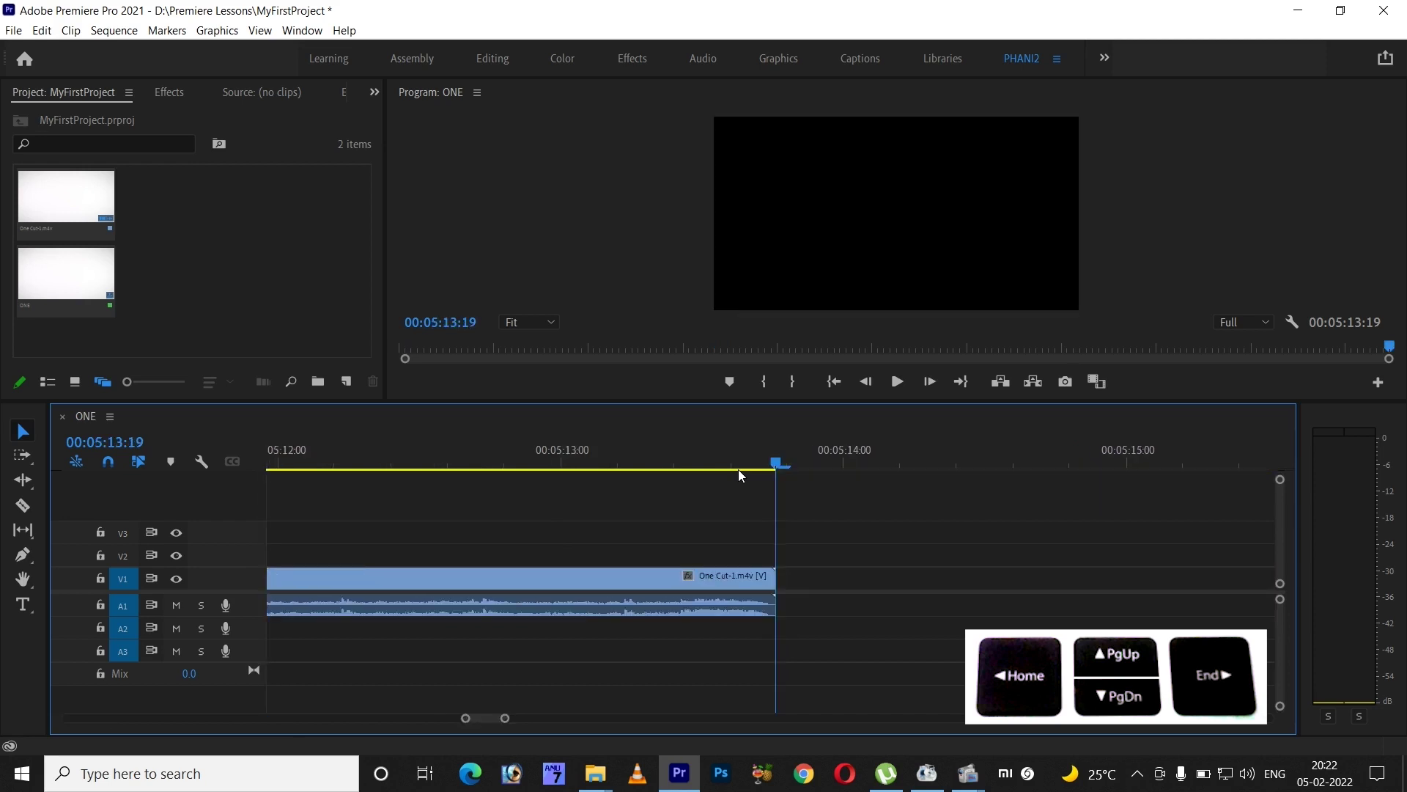
- Step frames near the end, return to 00:00:00:00, and fit the whole sequence in view
key("Left")
key("Left")
key("Left")
key("Left")
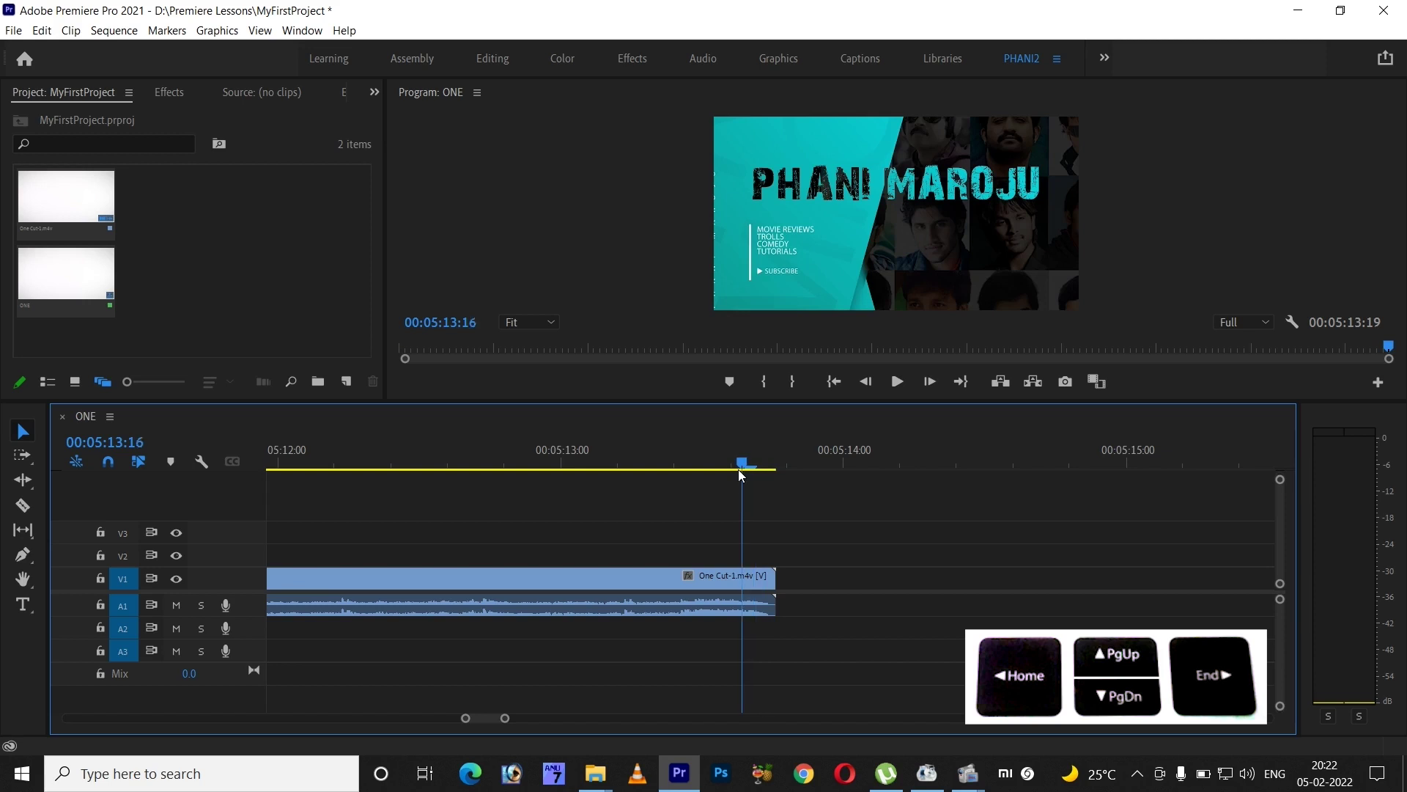
key("Left")
key("Left")
key("Right")
key("Right")
key("Right")
key("Right")
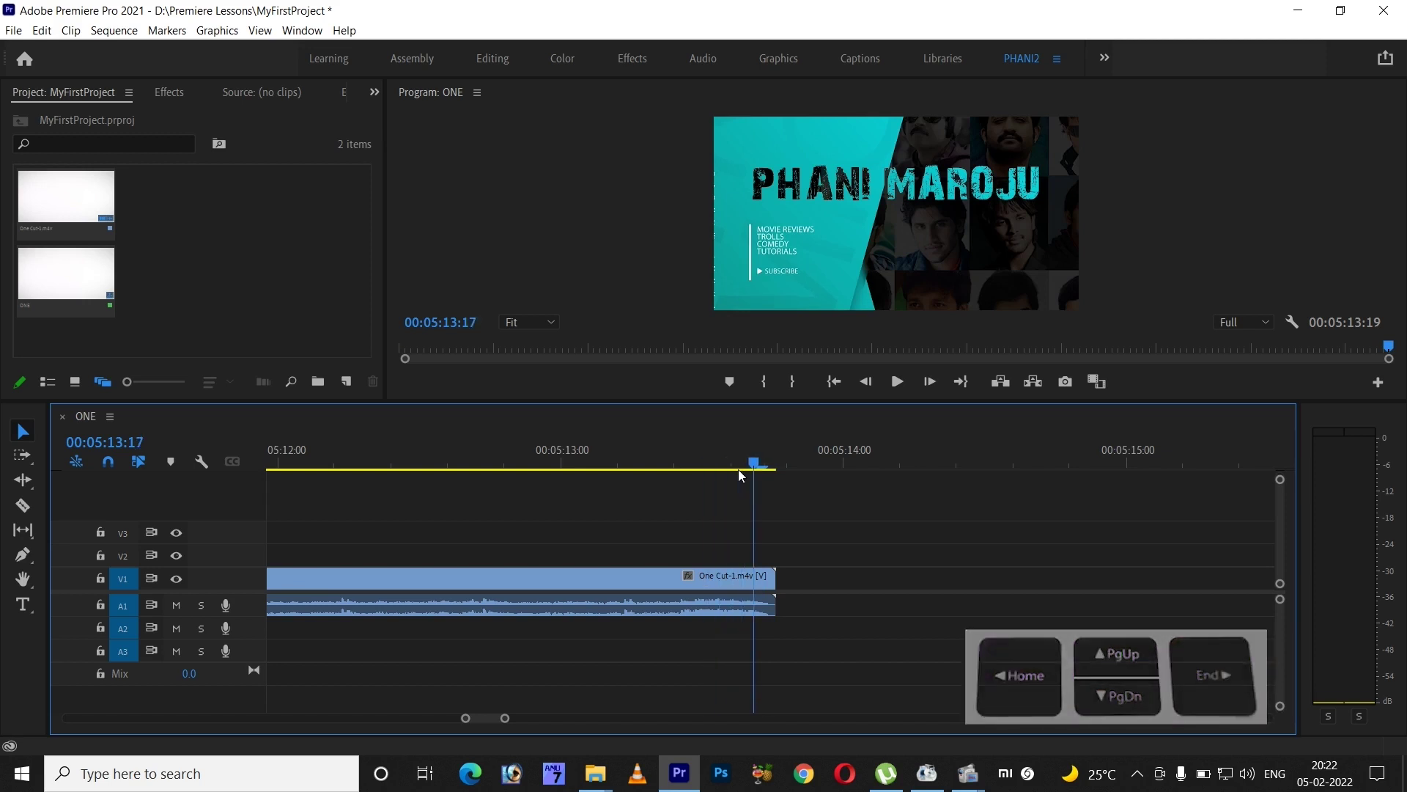
key("Home")
key("backslash")
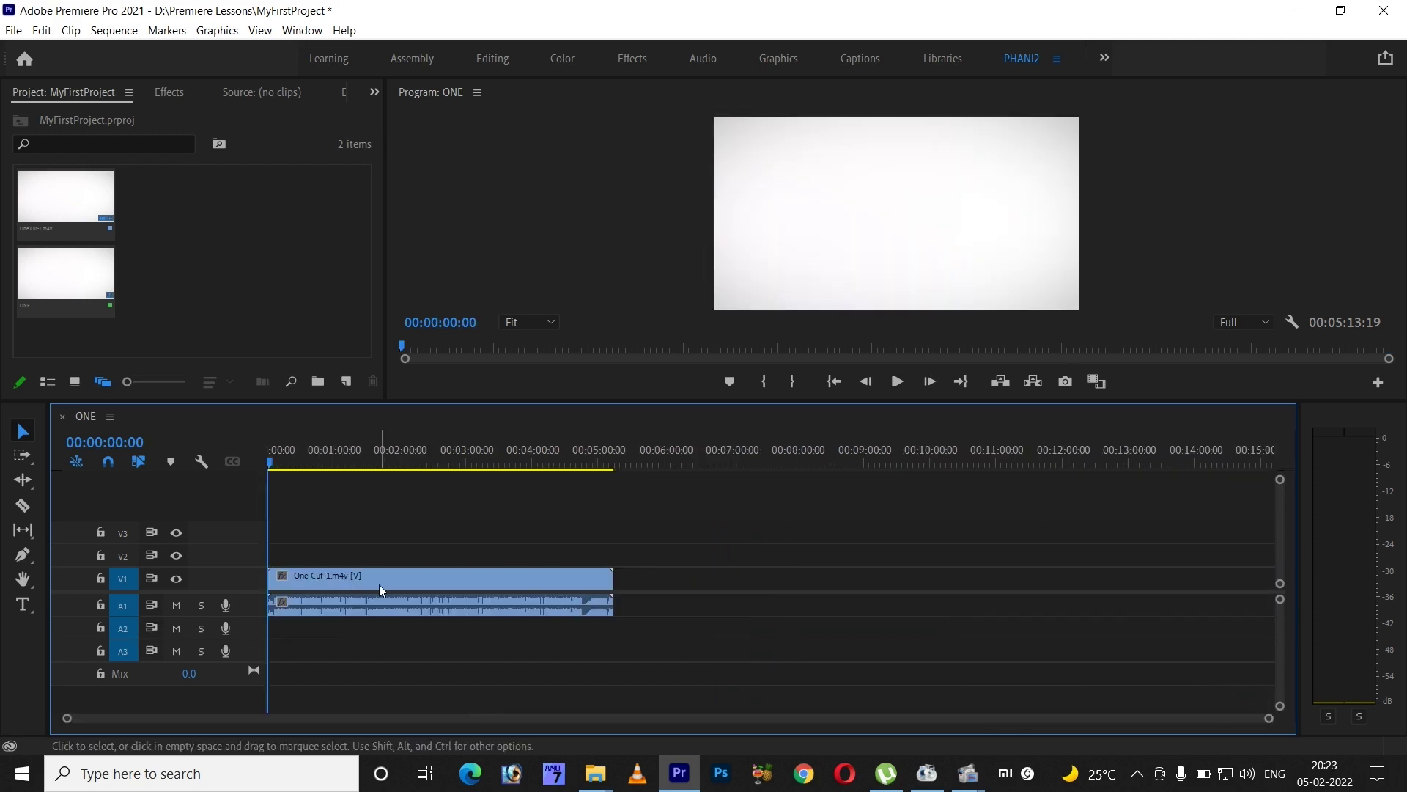
- Move the One Cut-1.m4v clip to start around 00:06:50 and scrub the gap and footage
left_click_drag(397, 576, 795, 579)
left_click_drag(584, 608, 863, 608)
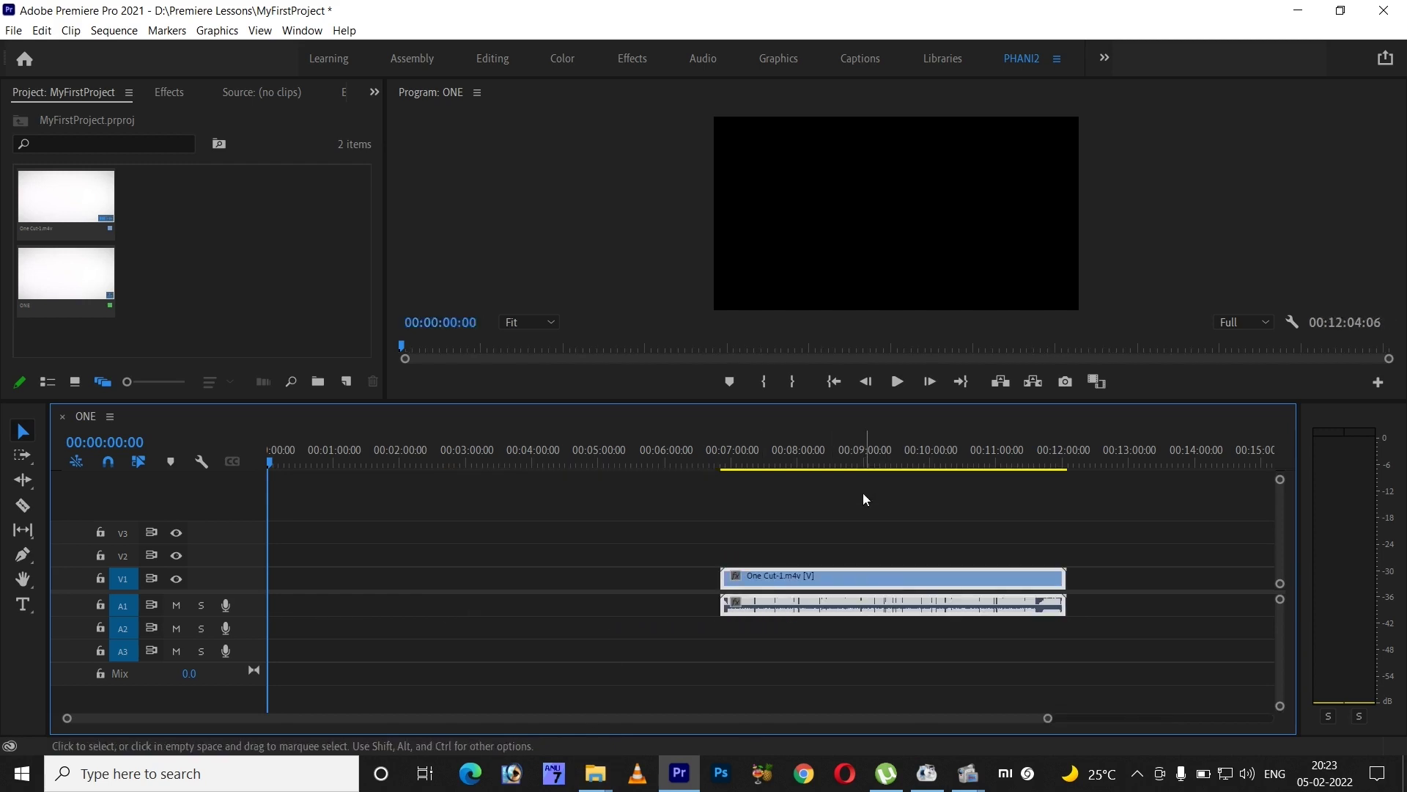
left_click_drag(777, 459, 712, 458)
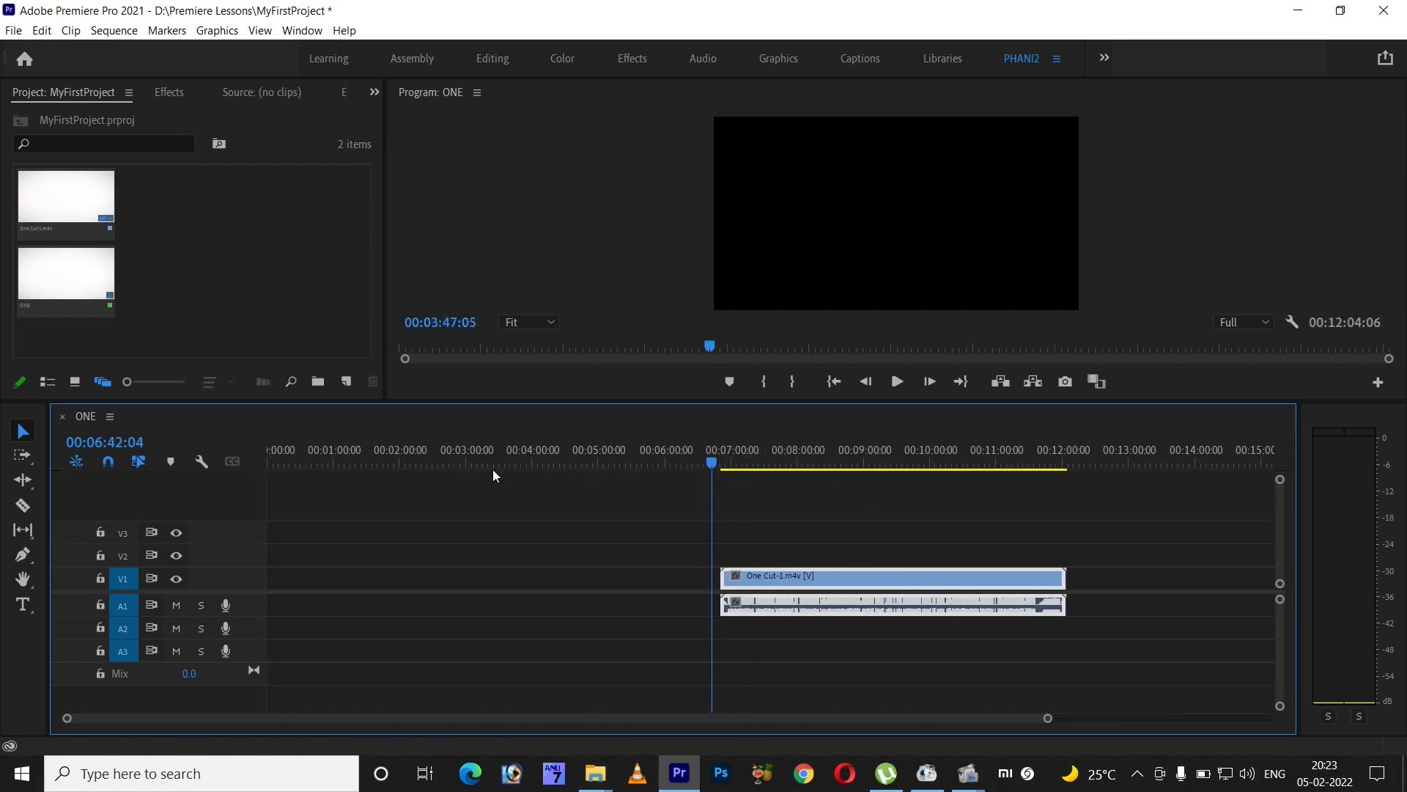
left_click_drag(492, 475, 658, 462)
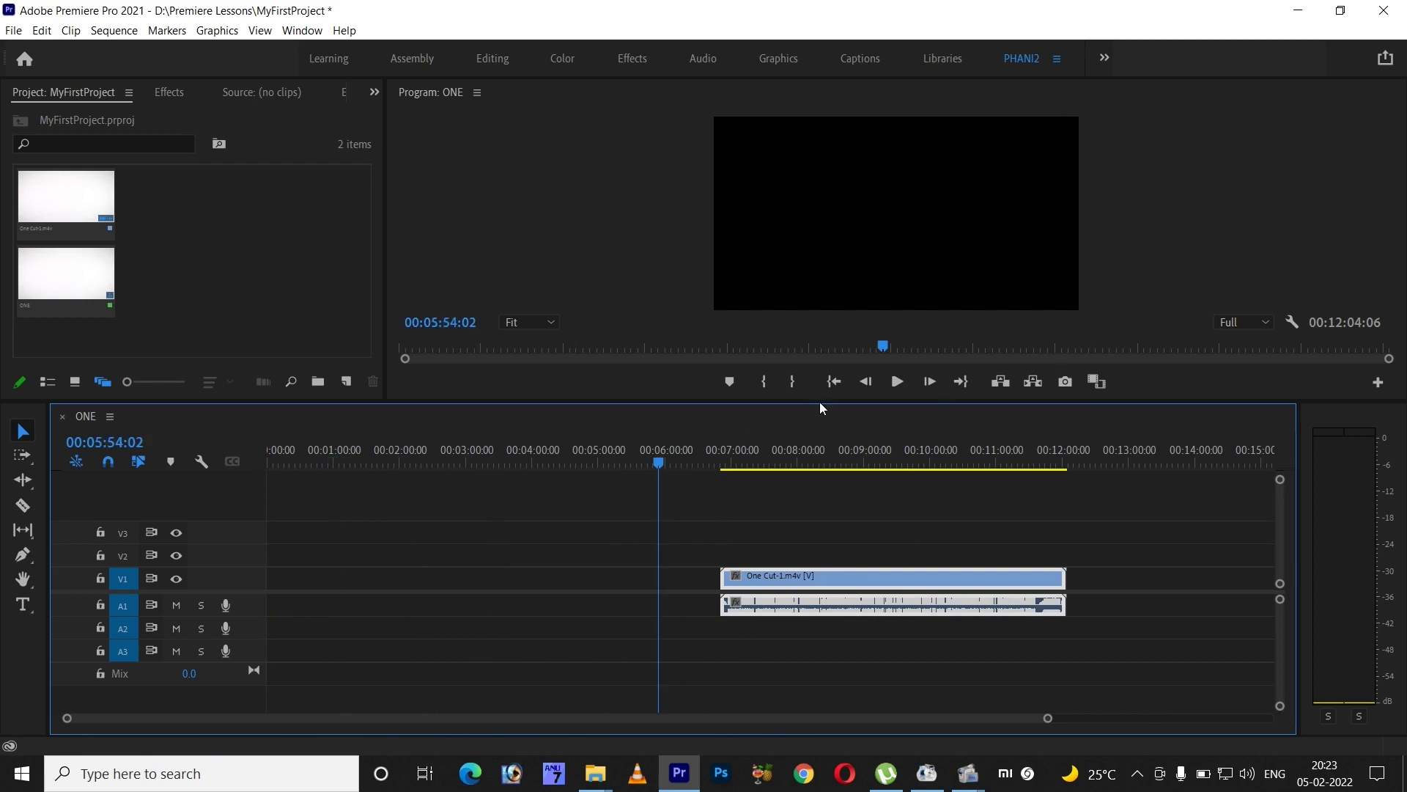
left_click_drag(819, 449, 889, 443)
right_click(922, 579)
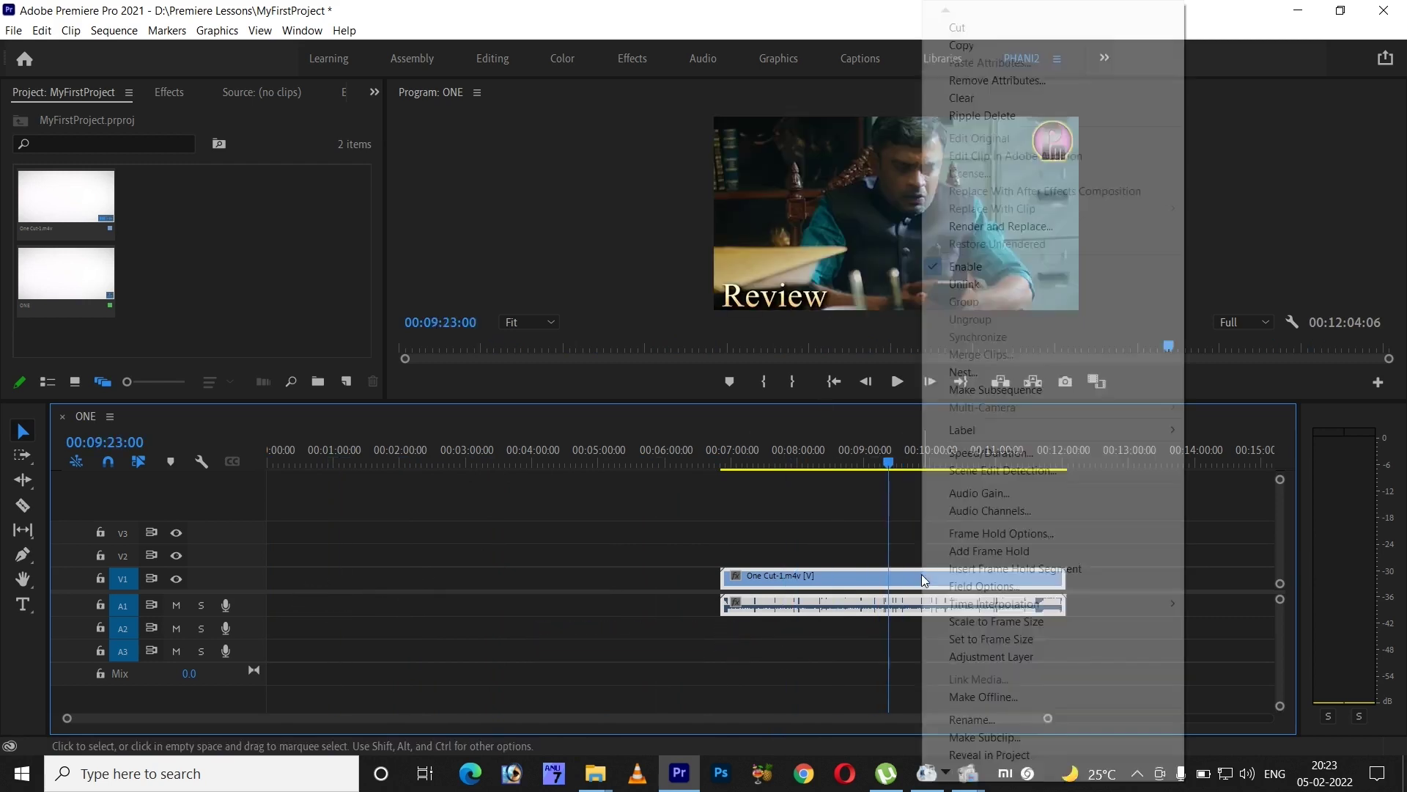
left_click(974, 286)
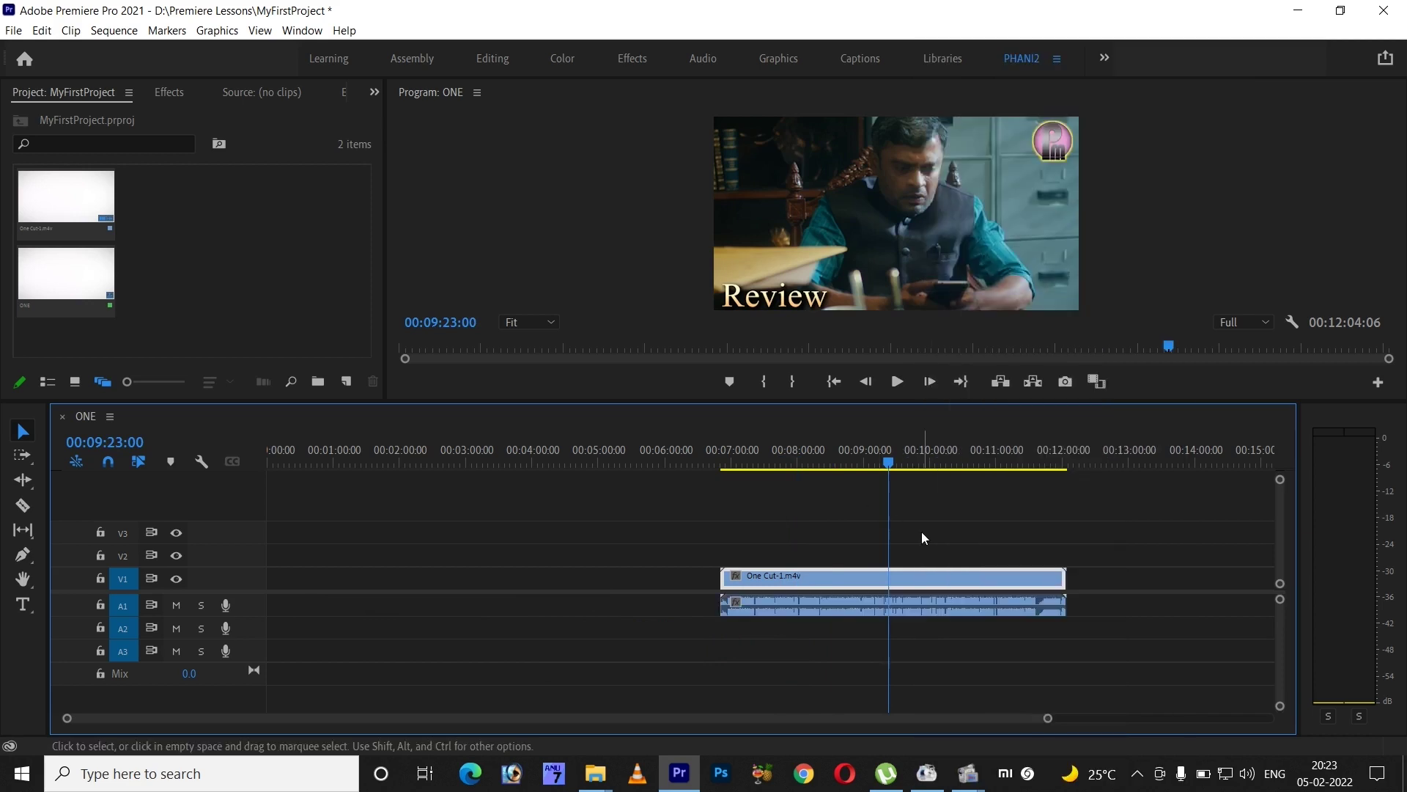
left_click_drag(885, 581, 935, 579)
right_click(935, 574)
left_click_drag(872, 667, 830, 569)
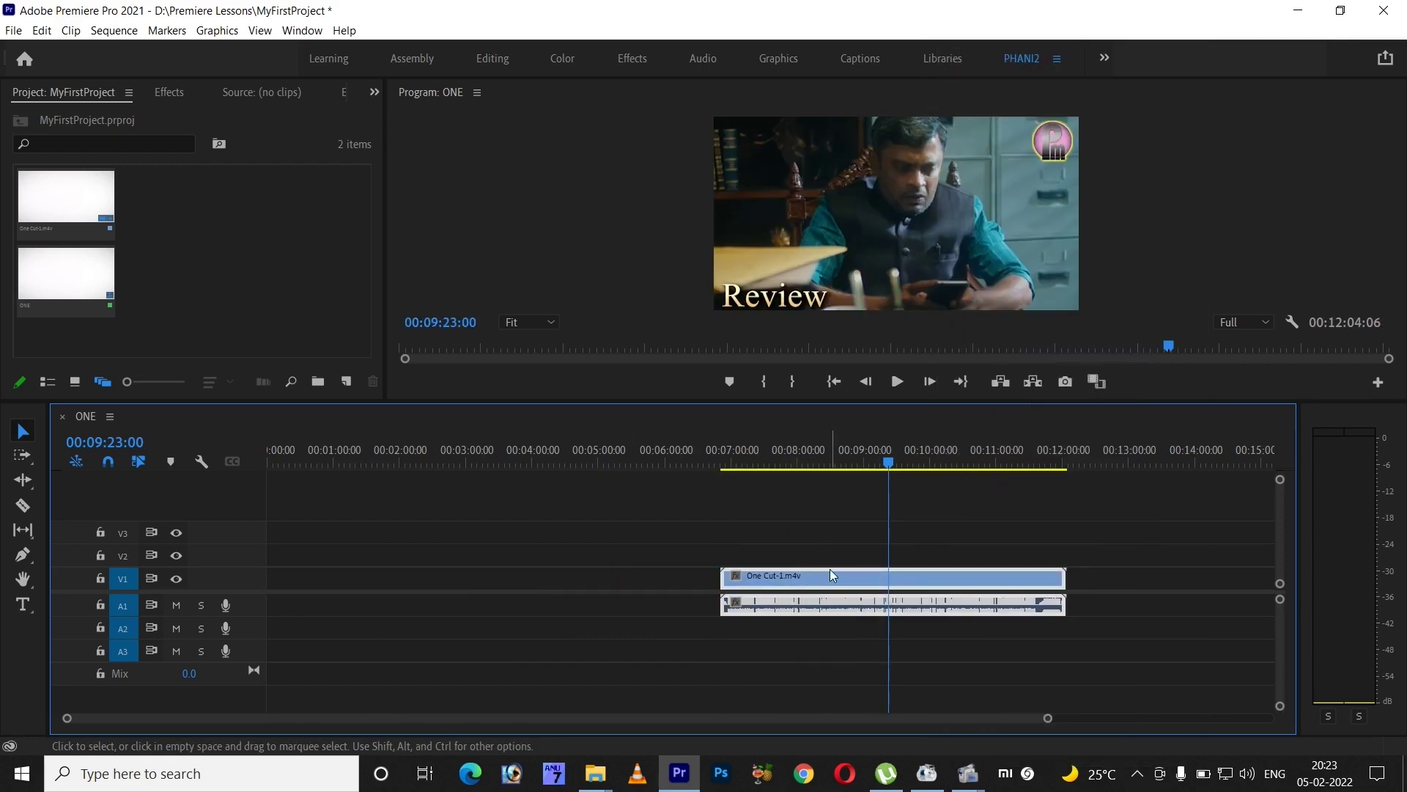
right_click(832, 574)
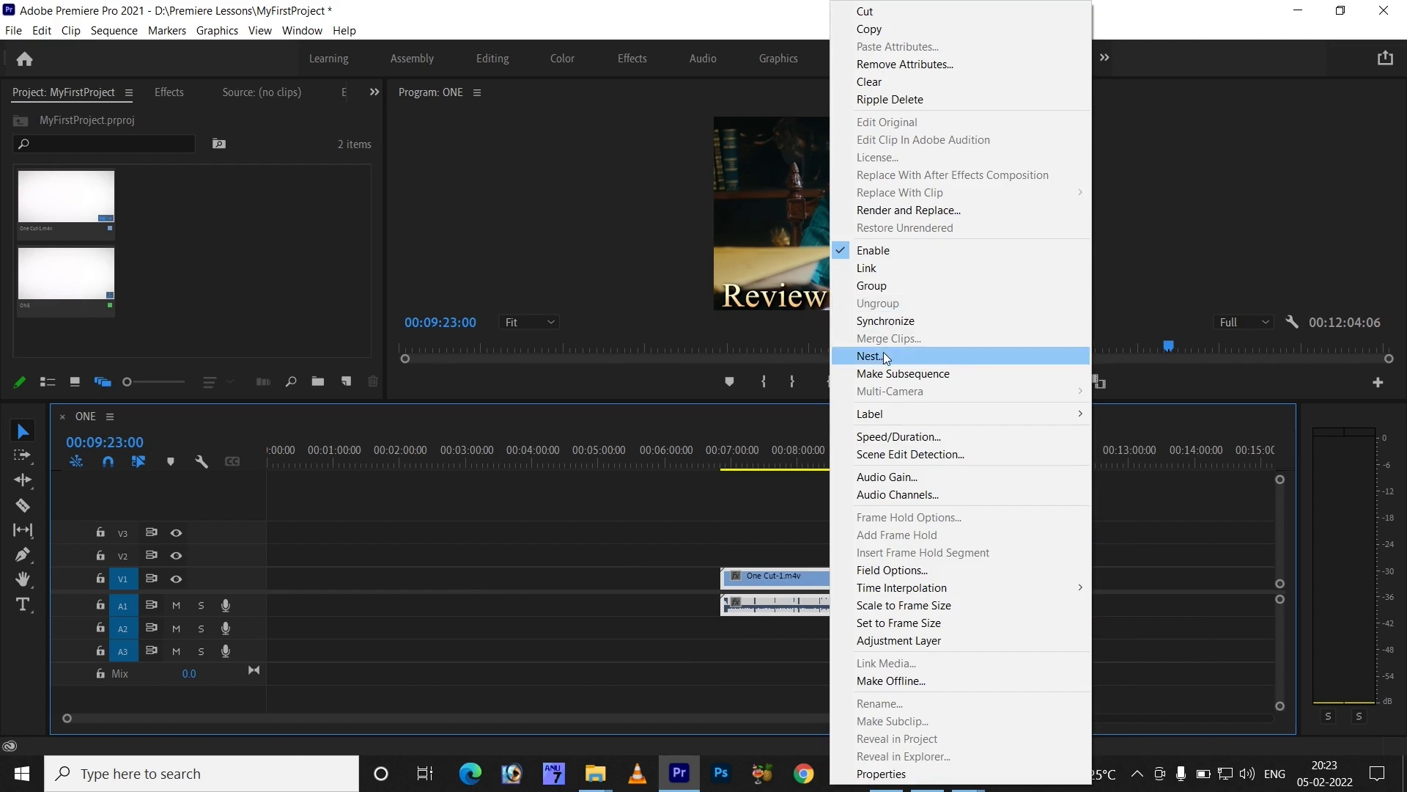
left_click(811, 555)
left_click(806, 581)
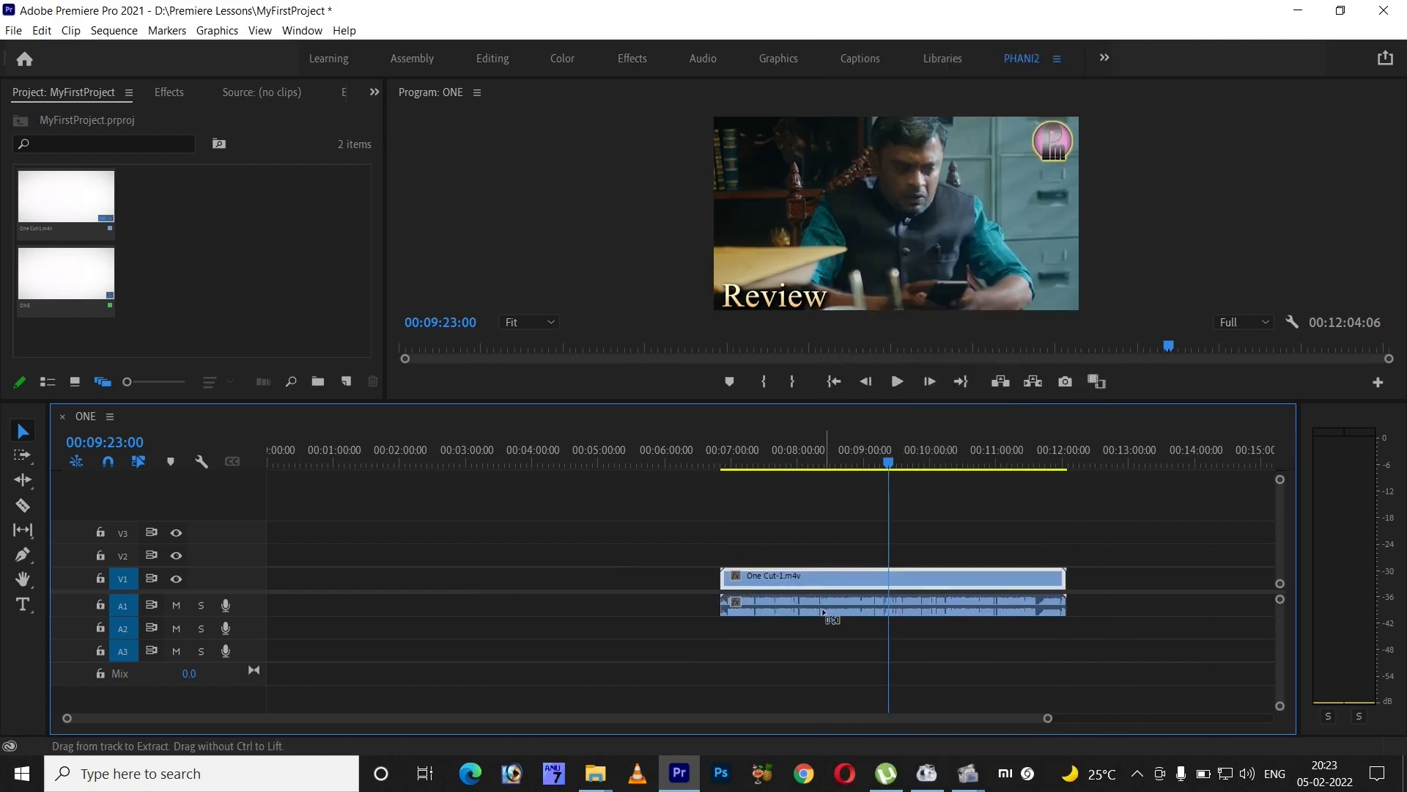
left_click(824, 614)
left_click(855, 582)
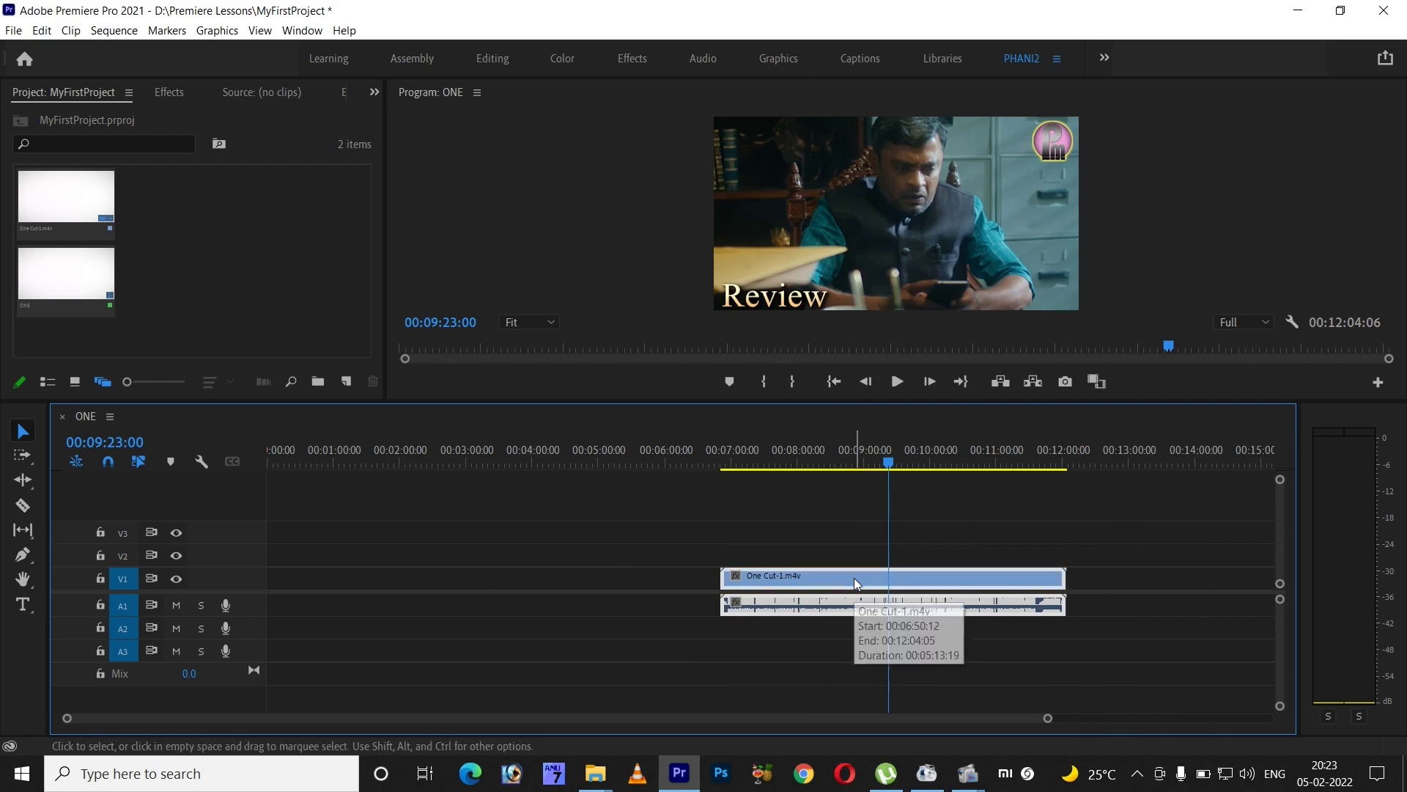
right_click(854, 582)
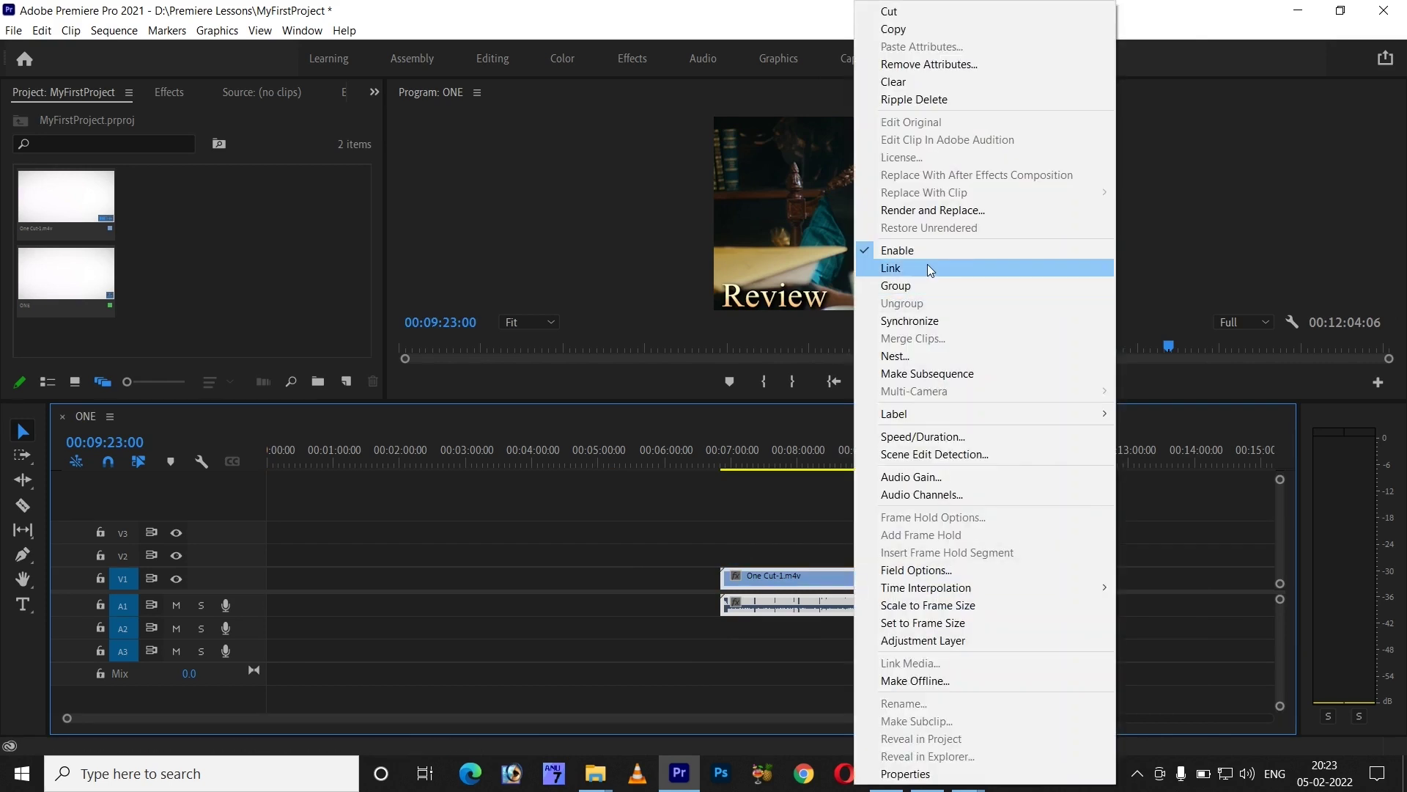
left_click(926, 265)
left_click(869, 609)
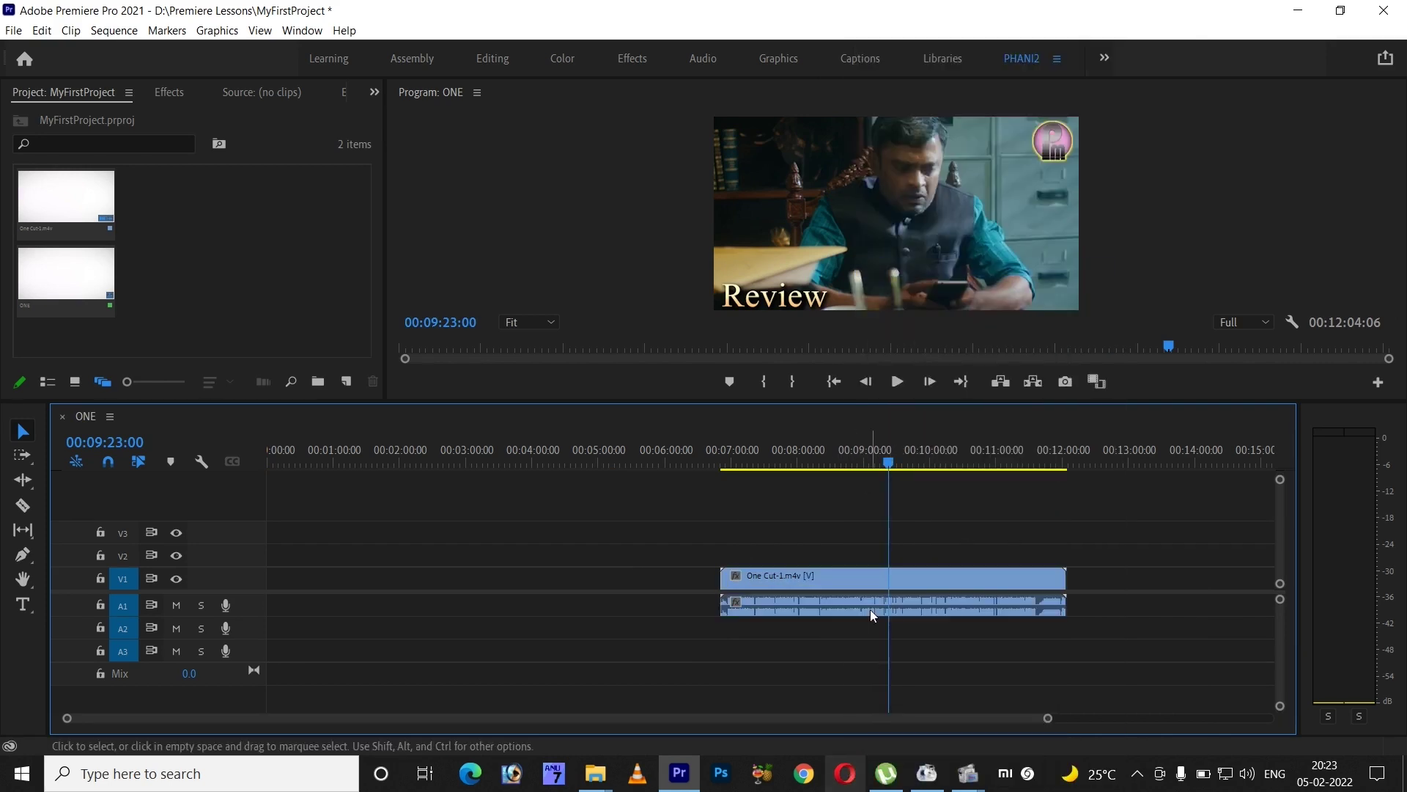
left_click_drag(459, 447, 2, 458)
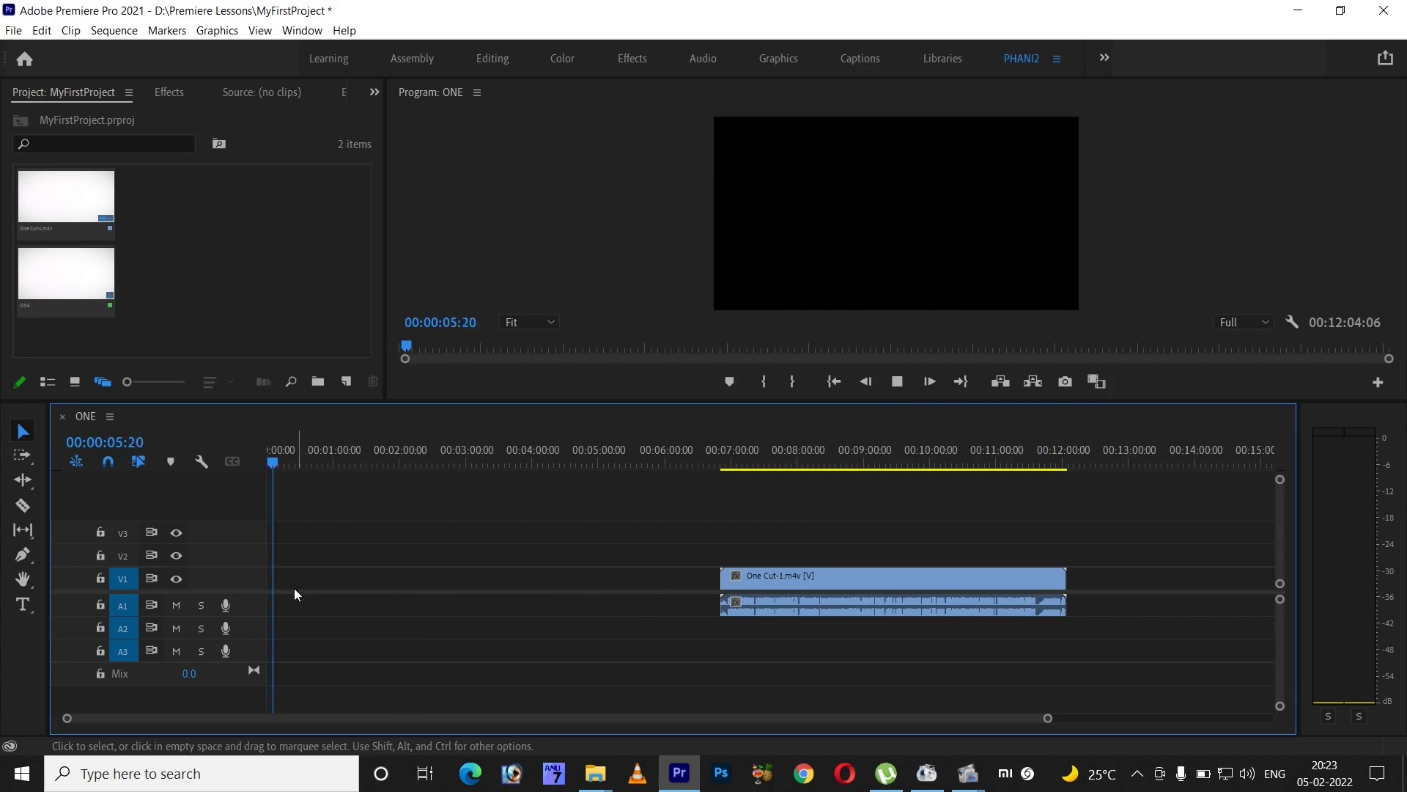
- Ripple Delete the empty gap before the clip on V1
left_click_drag(716, 447, 721, 446)
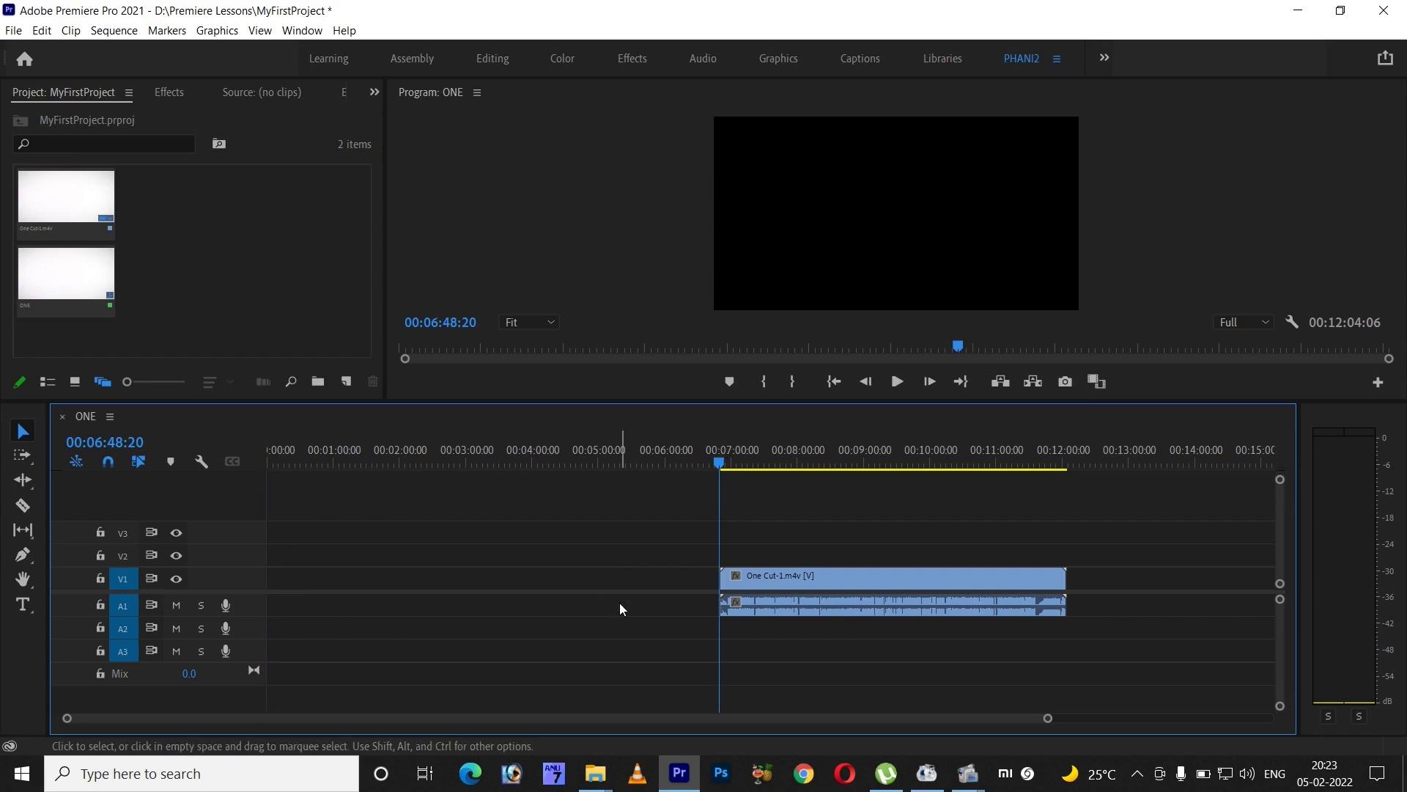
right_click(631, 573)
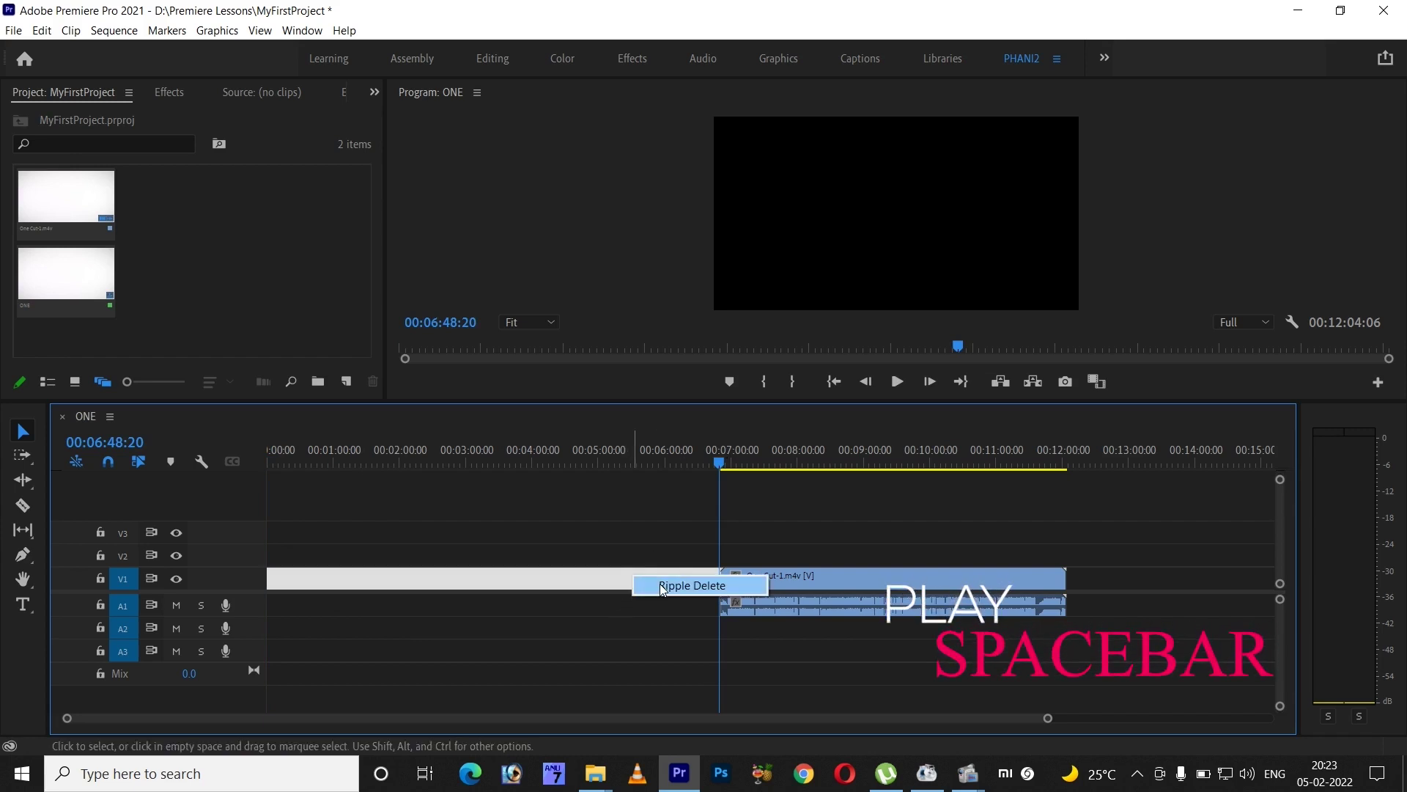
left_click(681, 585)
- Play the sequence from the start, then park the playhead at 00:01:37:21
key("space")
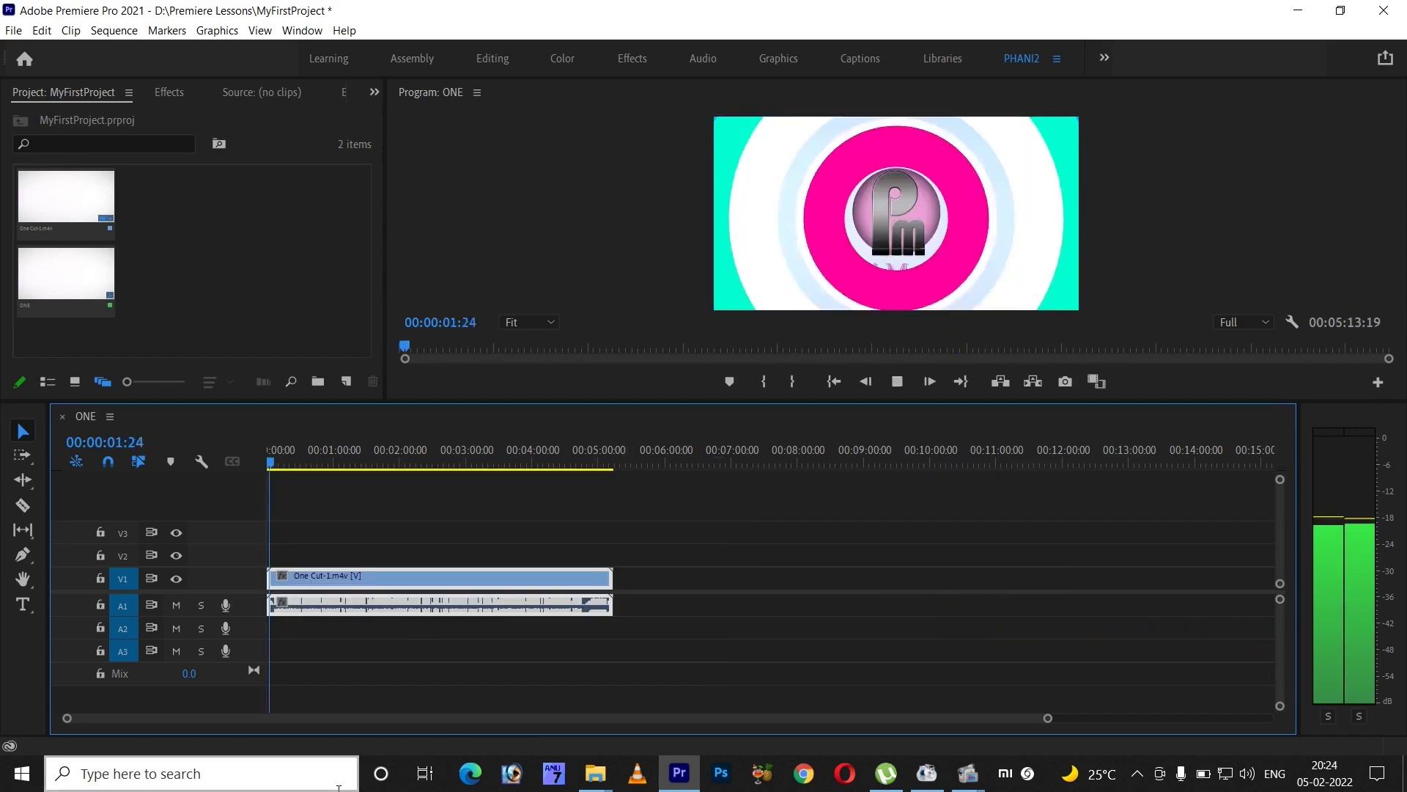
key("space")
key("Home")
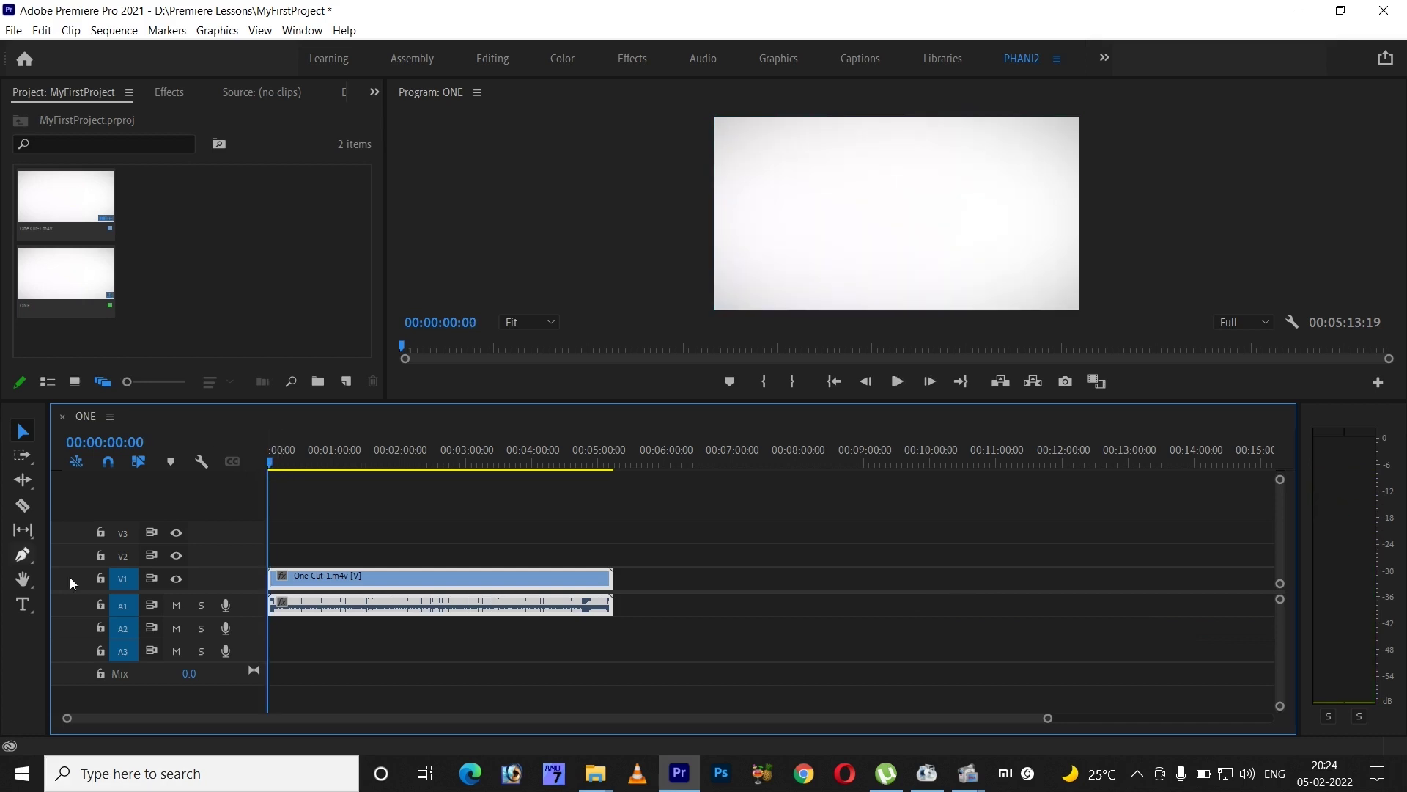
key("space")
mouse_move(935, 775)
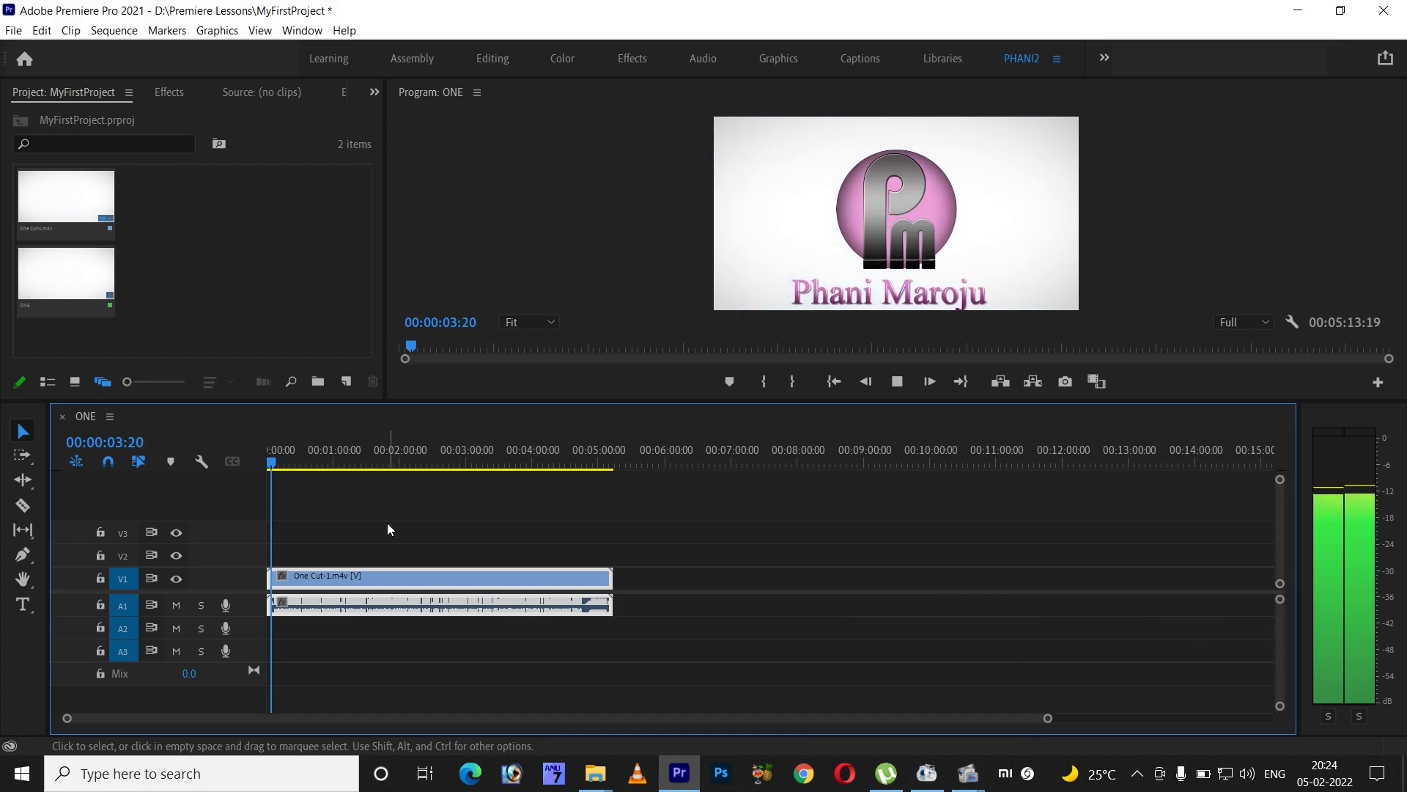
key("space")
left_click(417, 463)
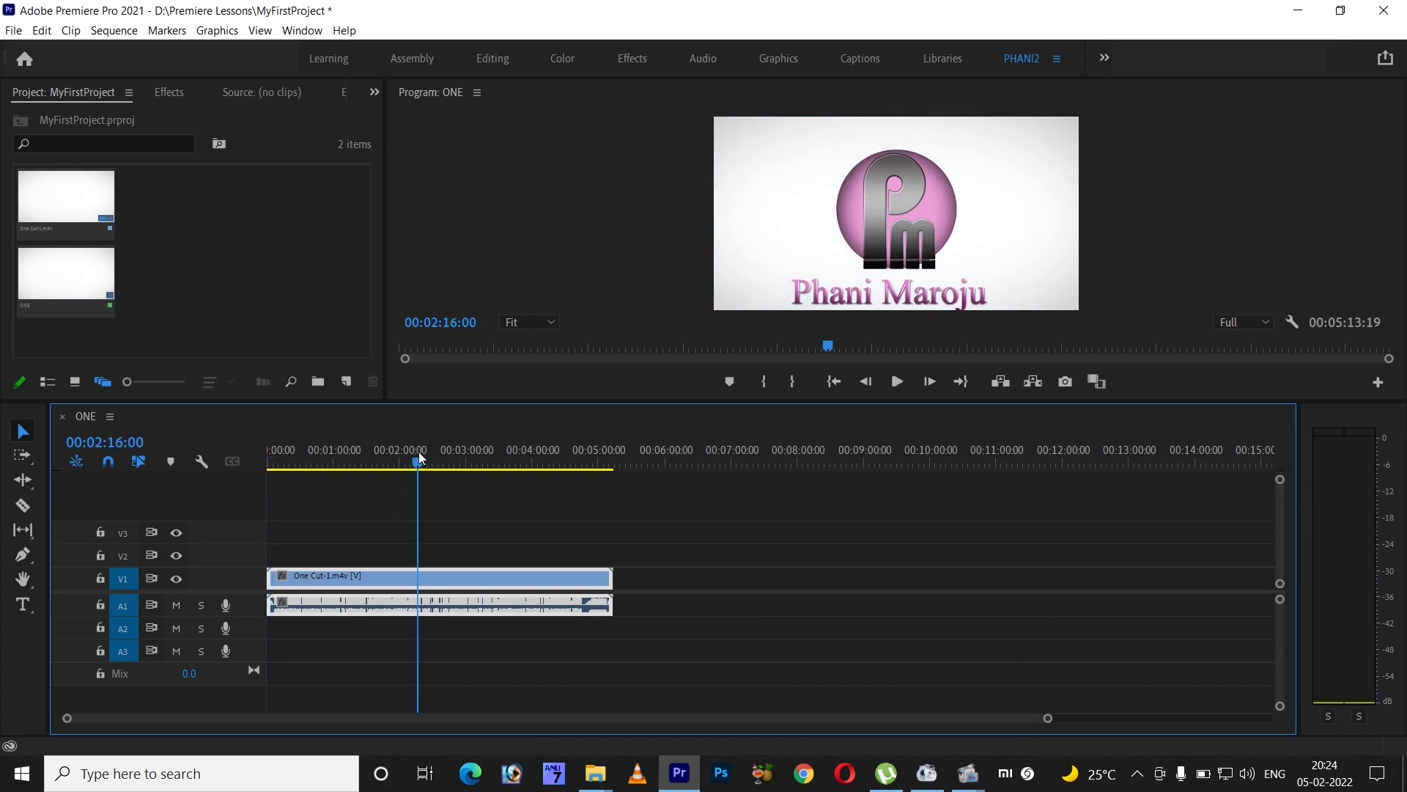
left_click_drag(389, 468, 371, 467)
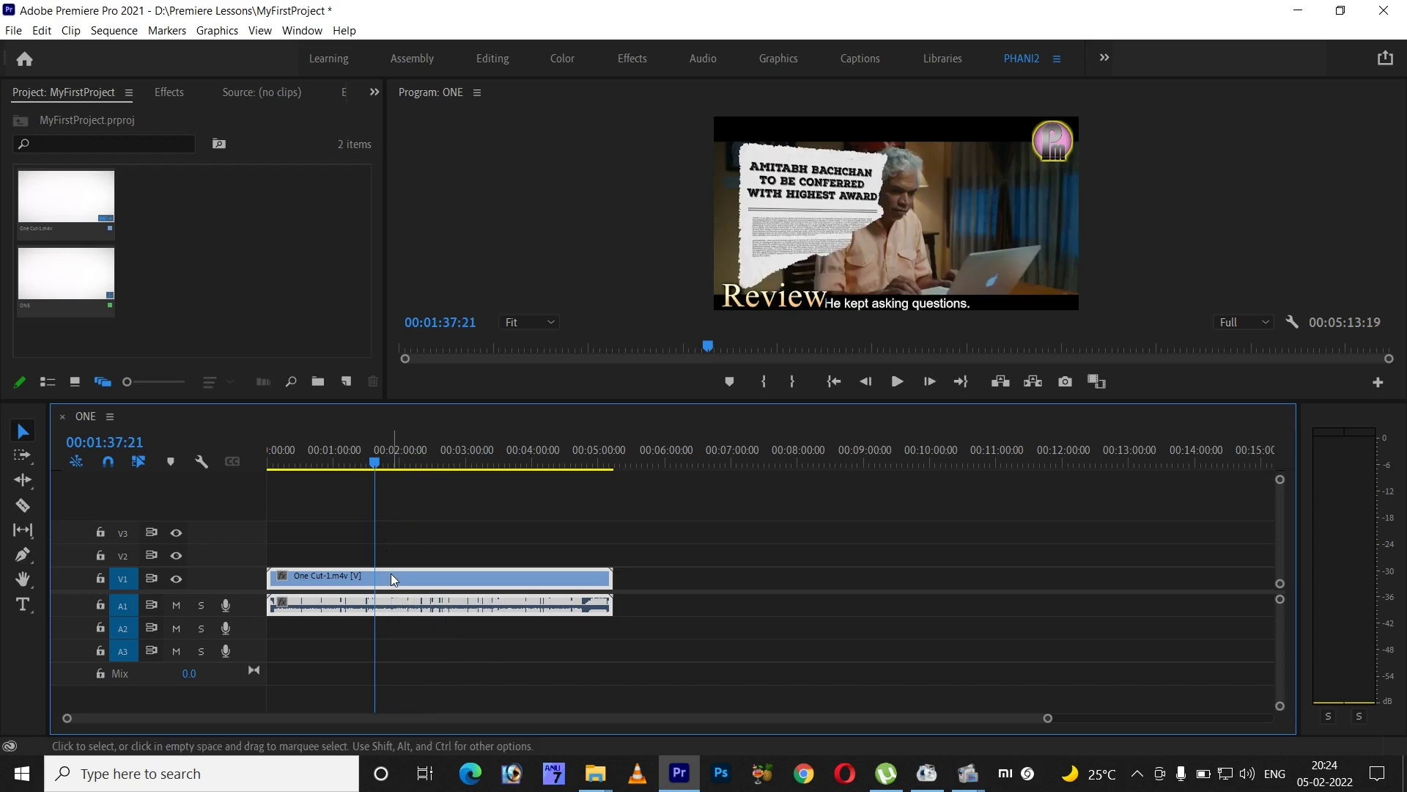
- Split the clip at 00:01:37:21 and about 00:02:38, then delete the middle section
key("ctrl+k")
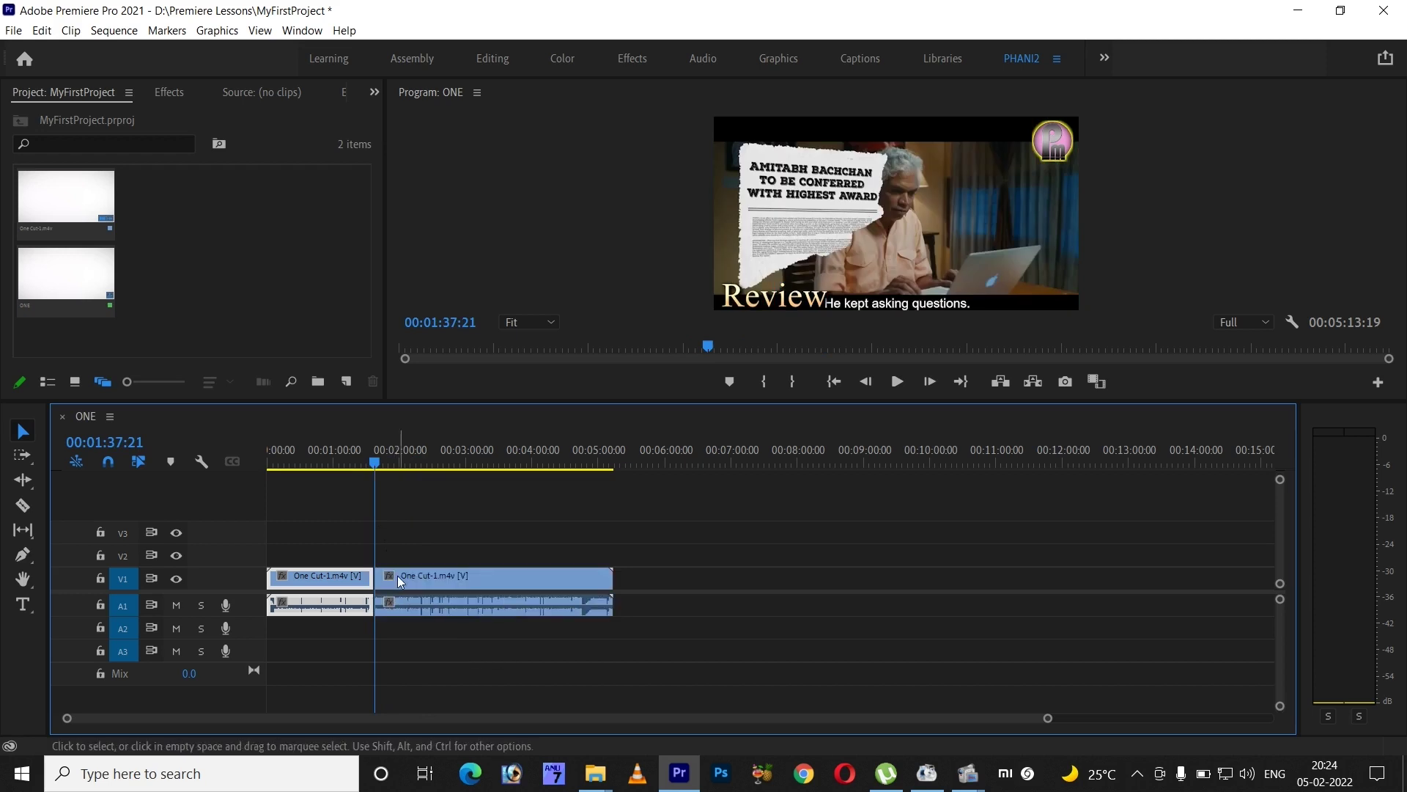
key("=")
key("=")
left_click_drag(733, 463, 966, 469)
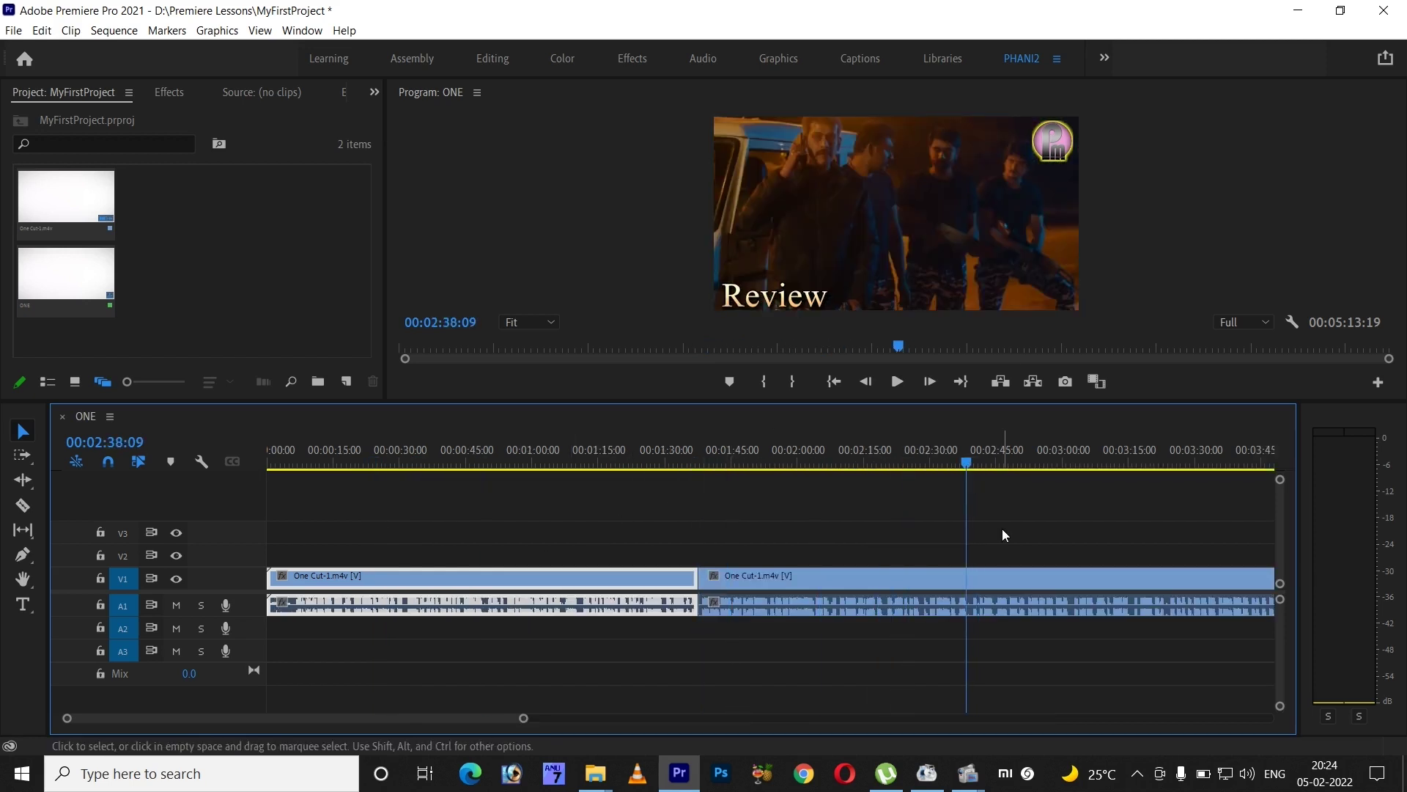
left_click_drag(1002, 529, 1053, 623)
key("ctrl+k")
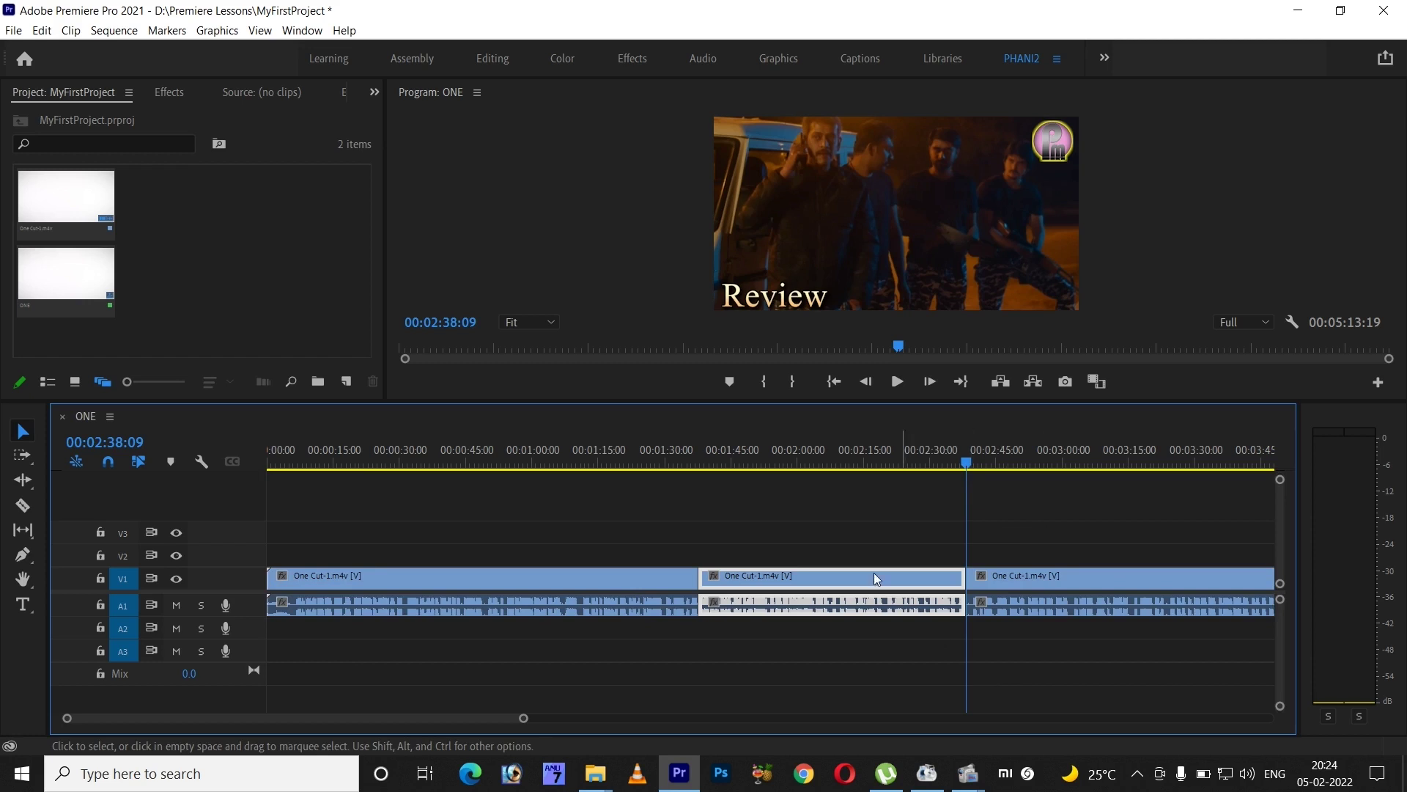
left_click_drag(966, 463, 799, 464)
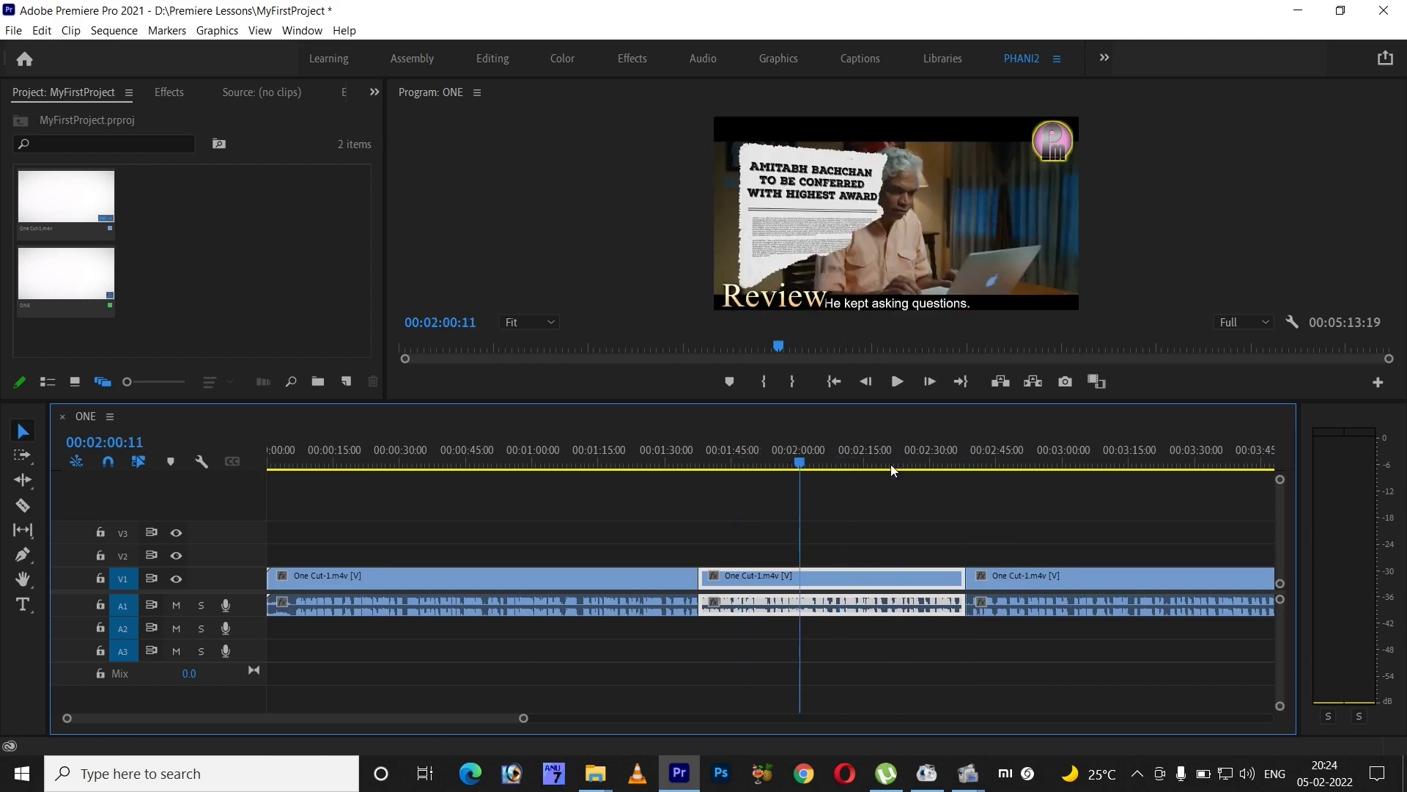
left_click(890, 467)
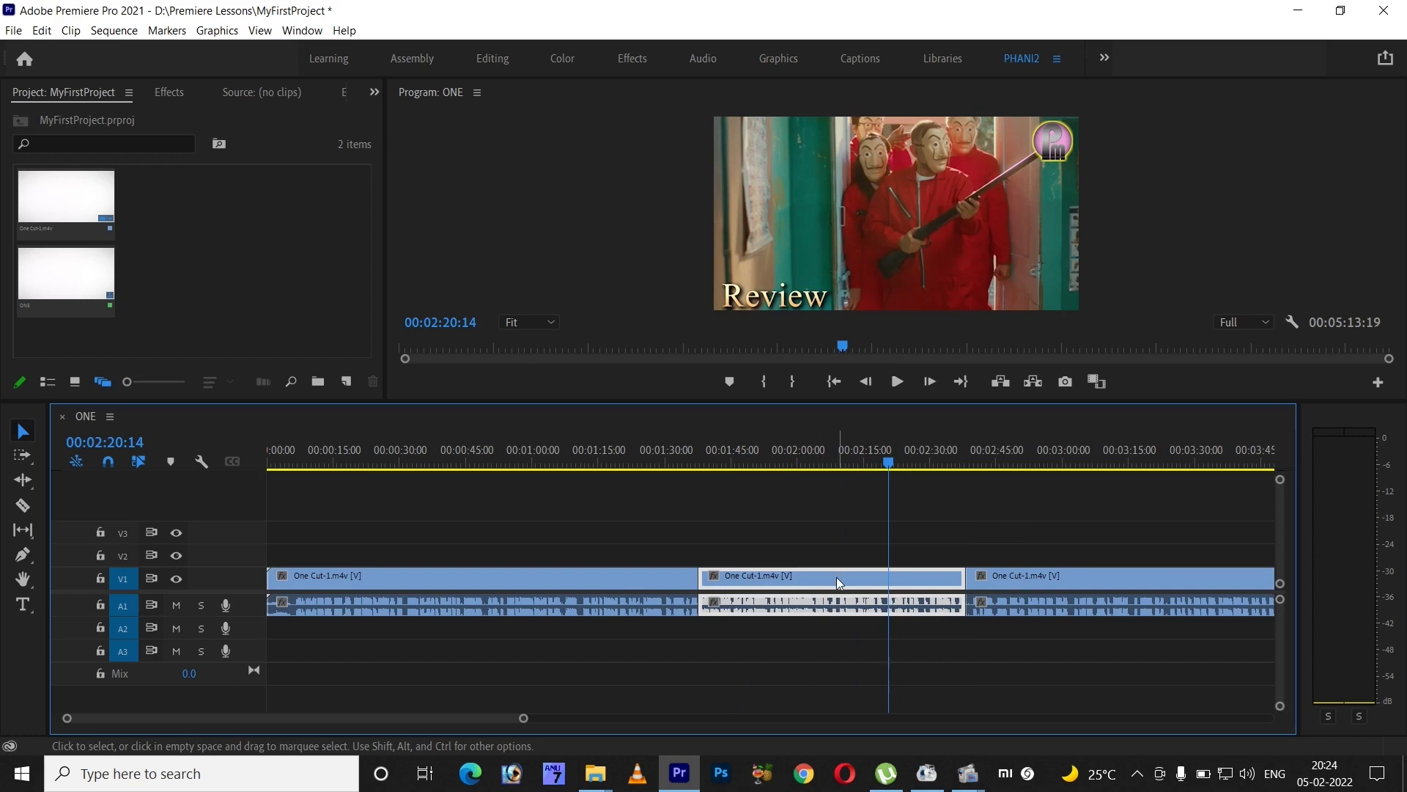
key("Delete")
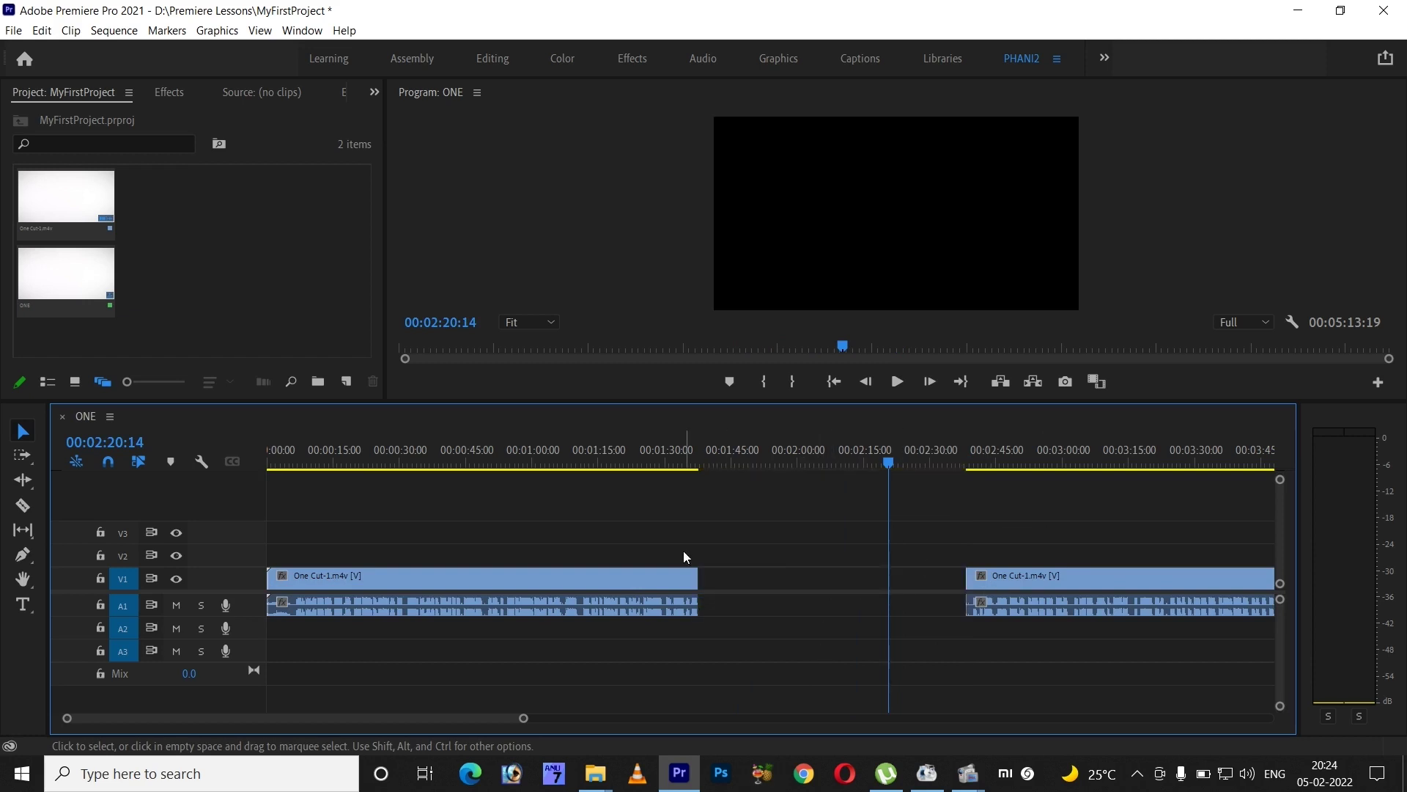
- Slide the second clip left until it butts against the first clip's end
left_click_drag(1018, 579, 764, 610)
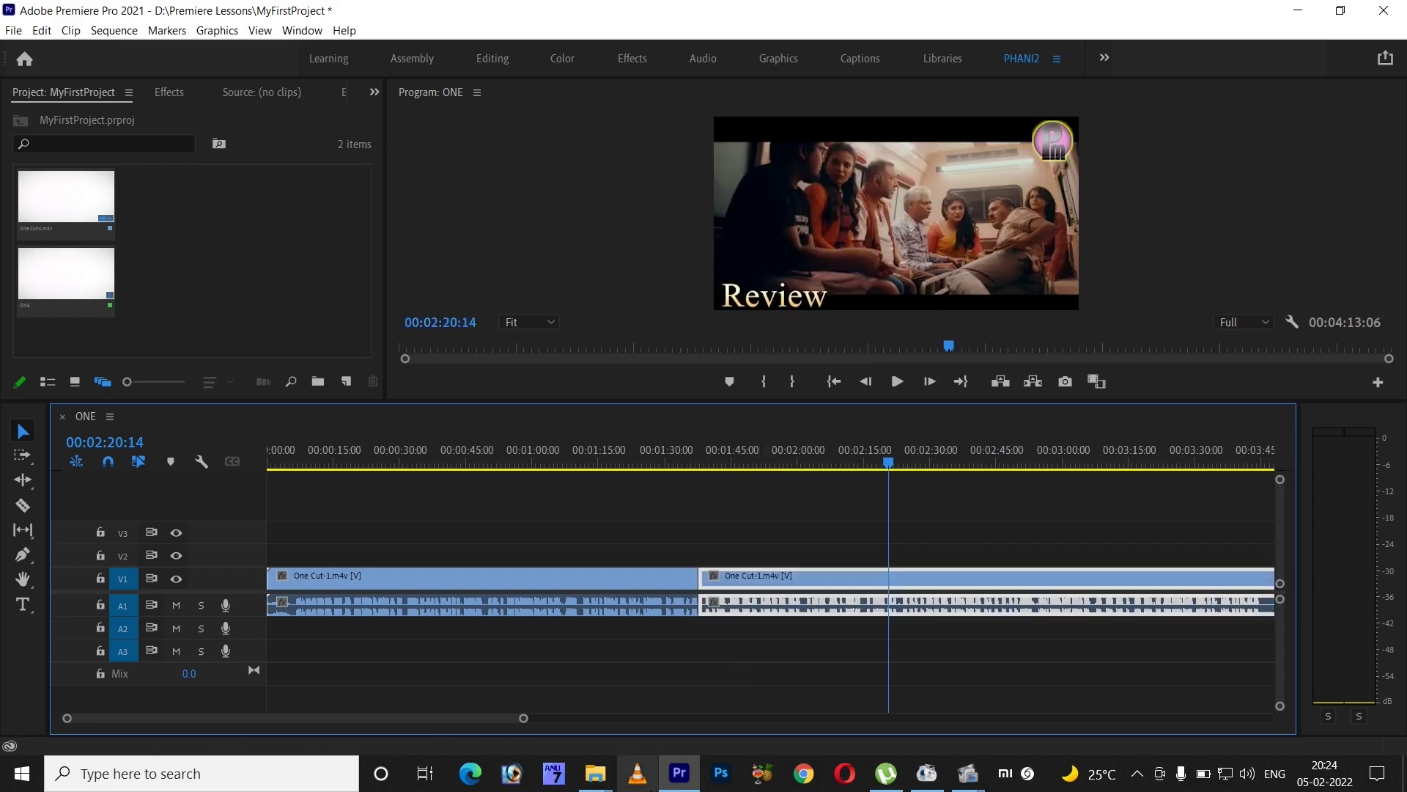
left_click_drag(739, 529, 1000, 582)
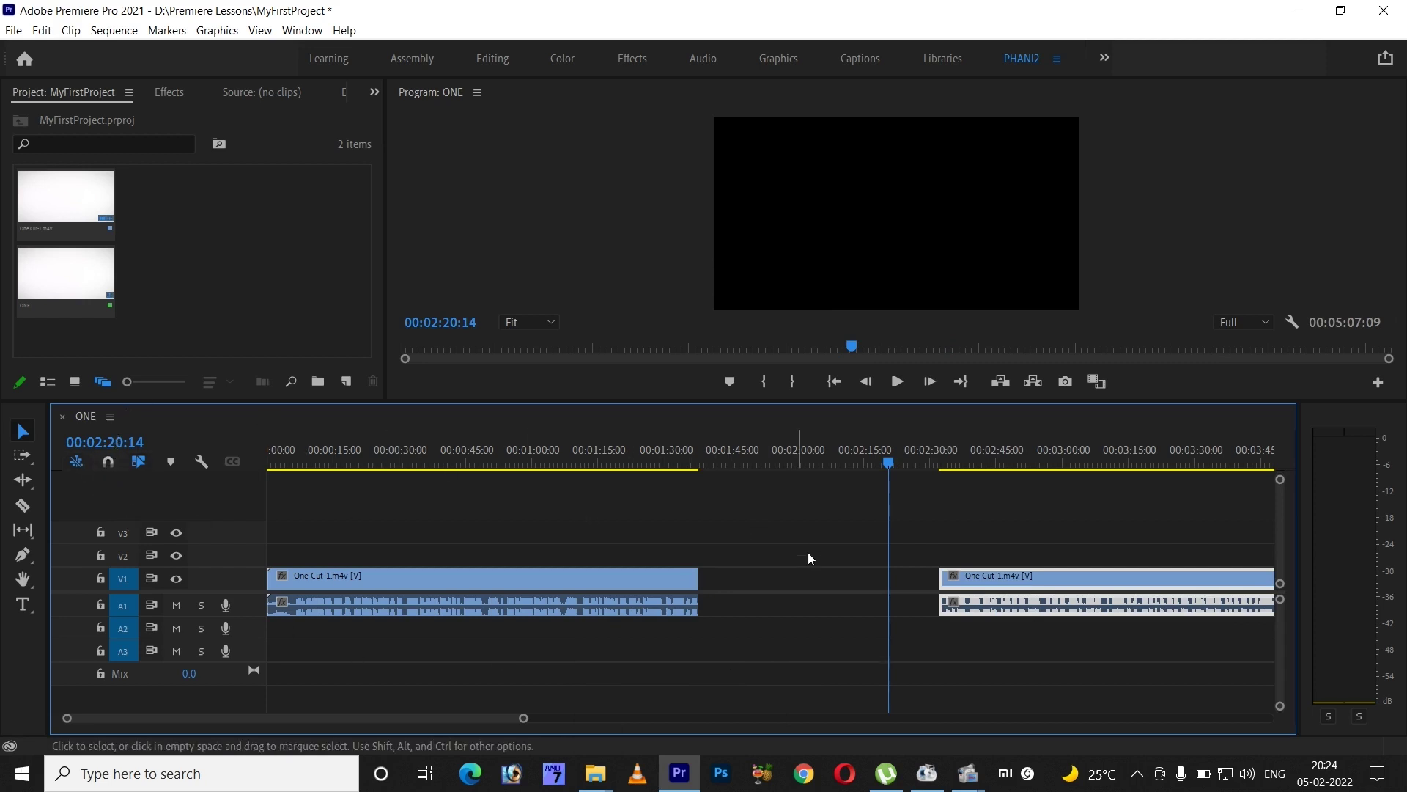
left_click_drag(990, 586, 769, 575)
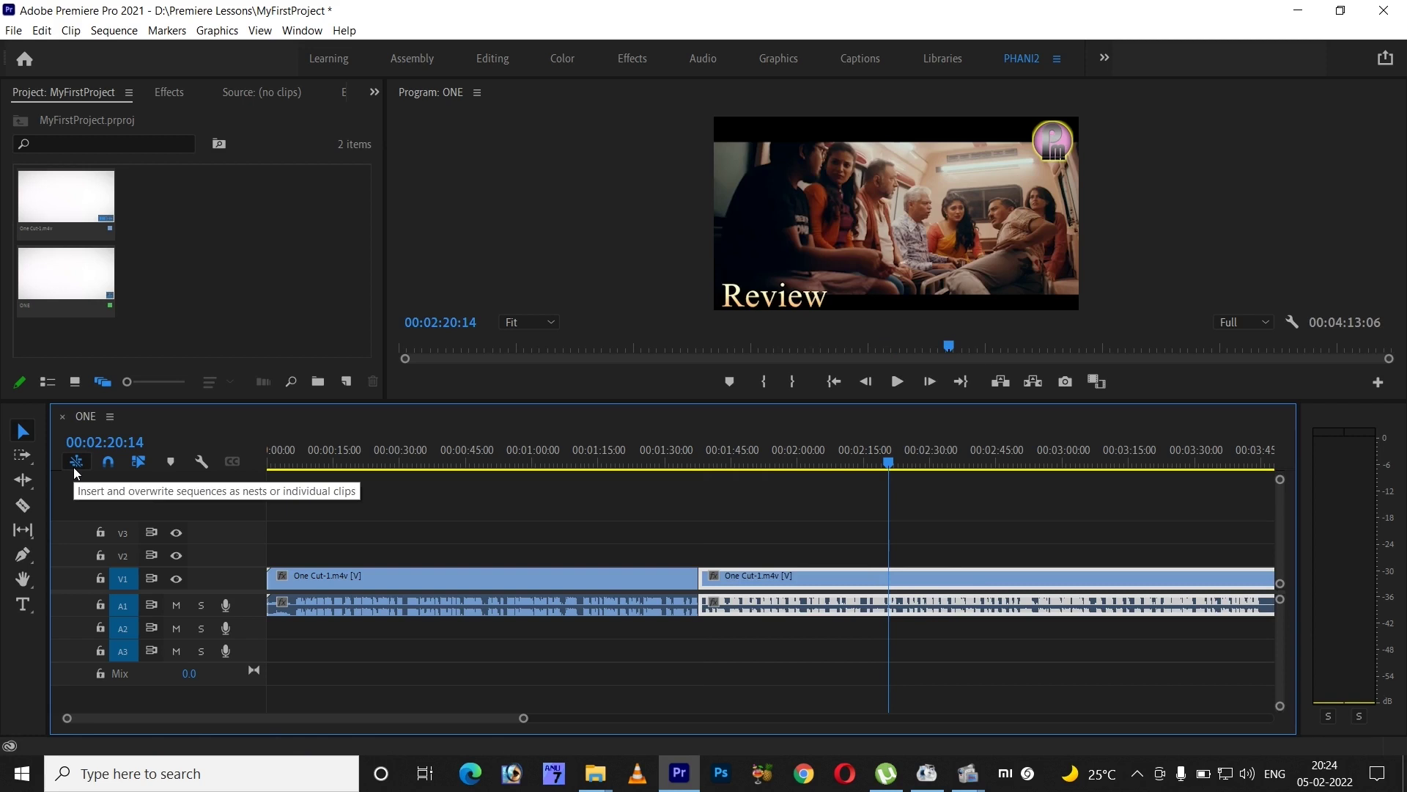
- Select both clips' video and audio parts and unlink them
left_click(605, 573)
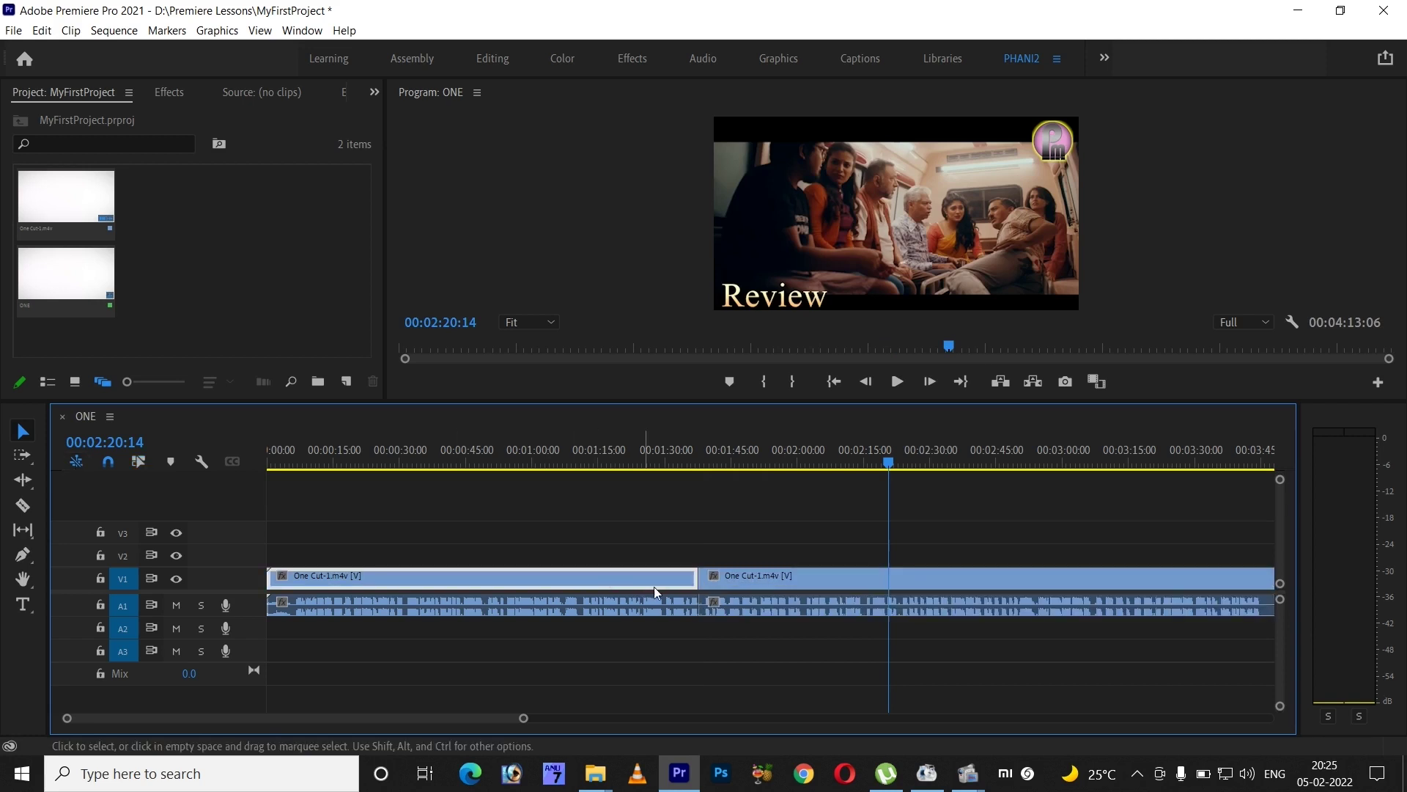
left_click(756, 584, "shift")
left_click(671, 609, "shift")
left_click(789, 617)
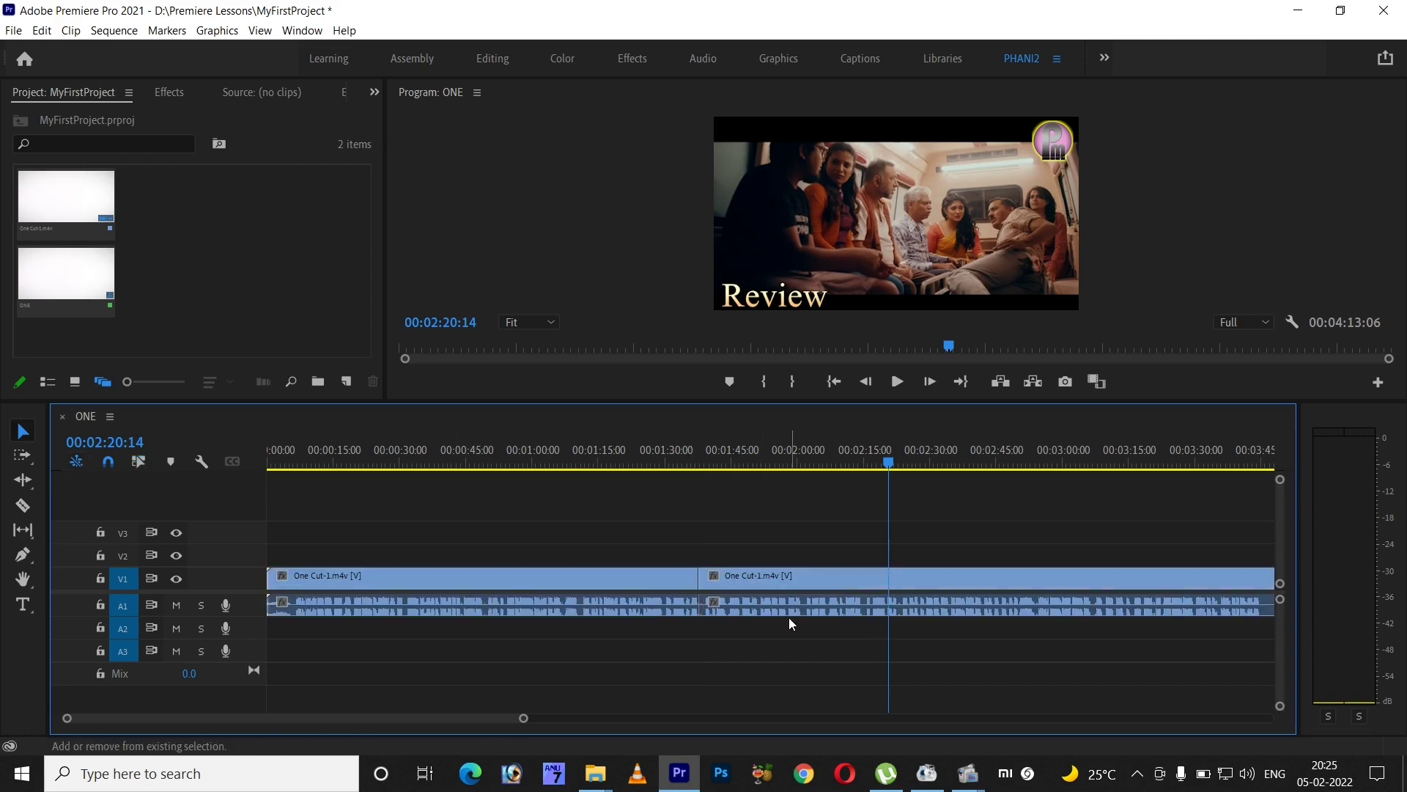
left_click(783, 614, "shift")
left_click(784, 582, "shift")
left_click(646, 579, "shift")
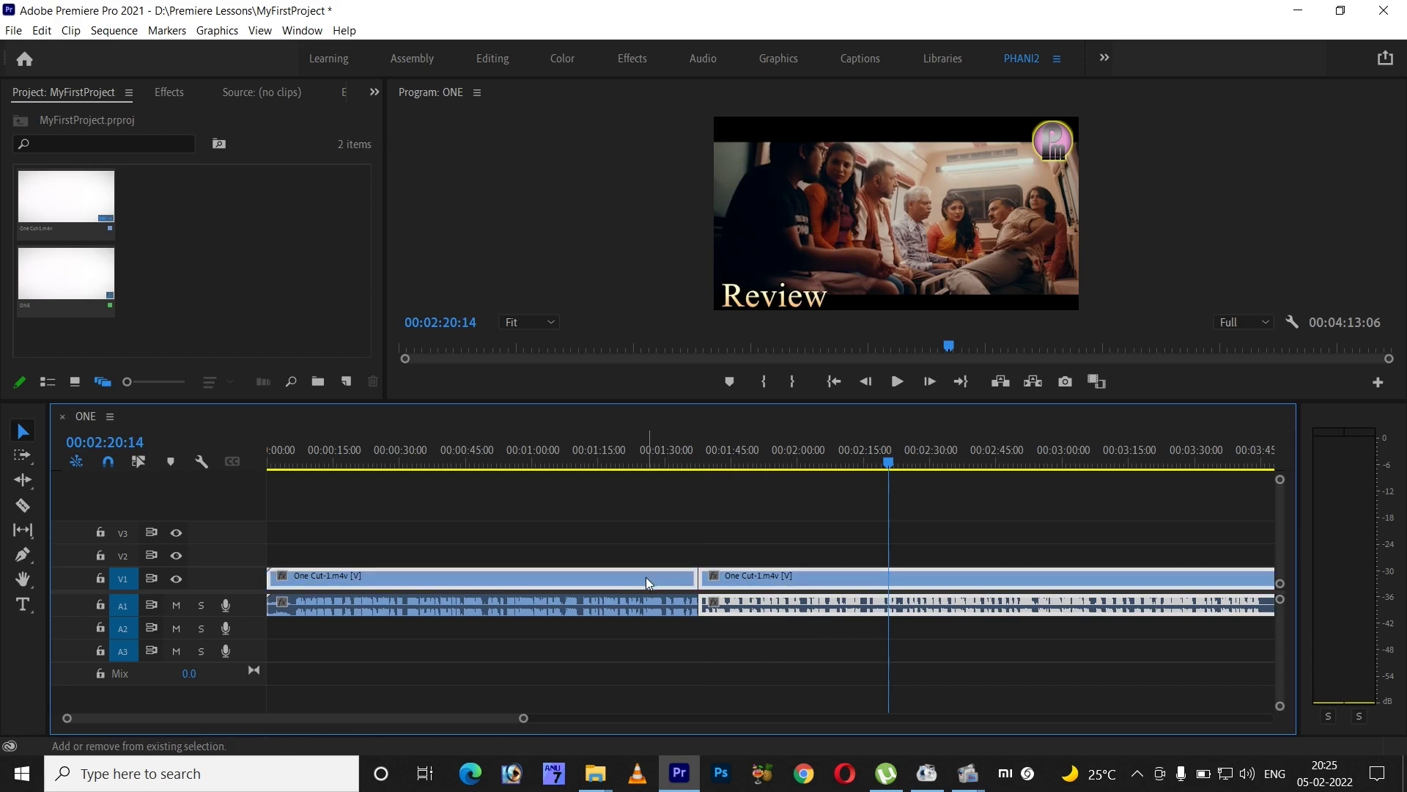
left_click(653, 603, "shift")
right_click(654, 602)
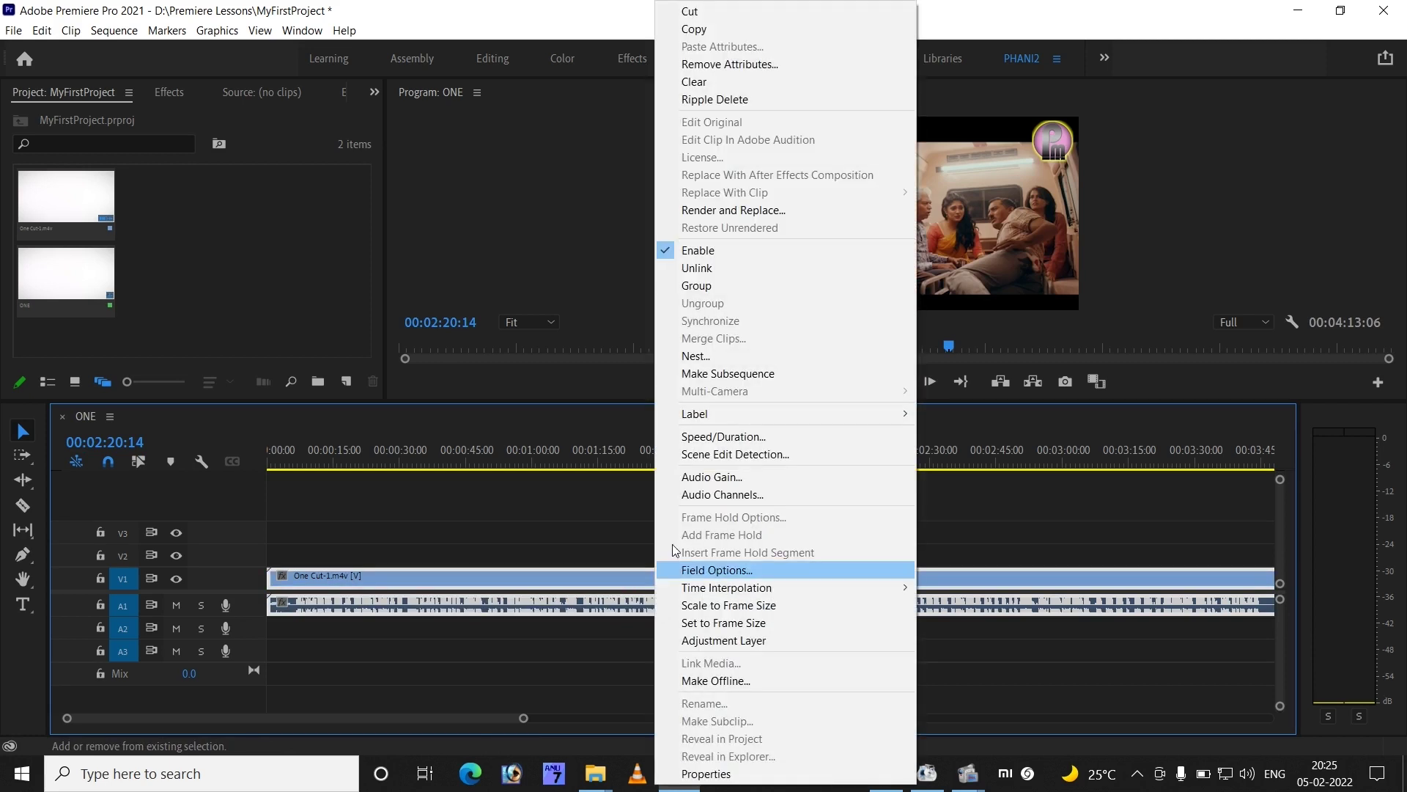
left_click(736, 271)
- Turn on Linked Selection for the timeline
left_click_drag(618, 511, 748, 637)
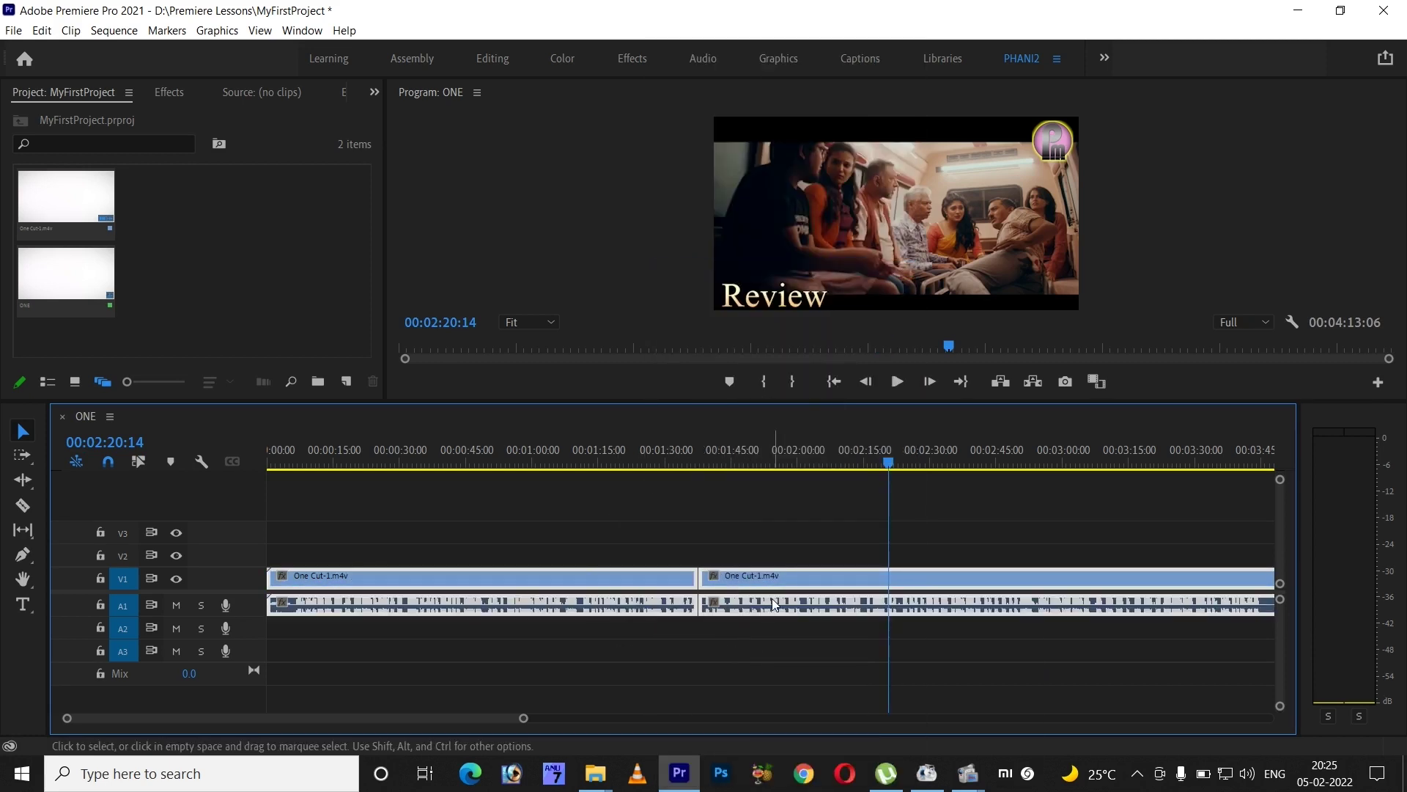
right_click(771, 598)
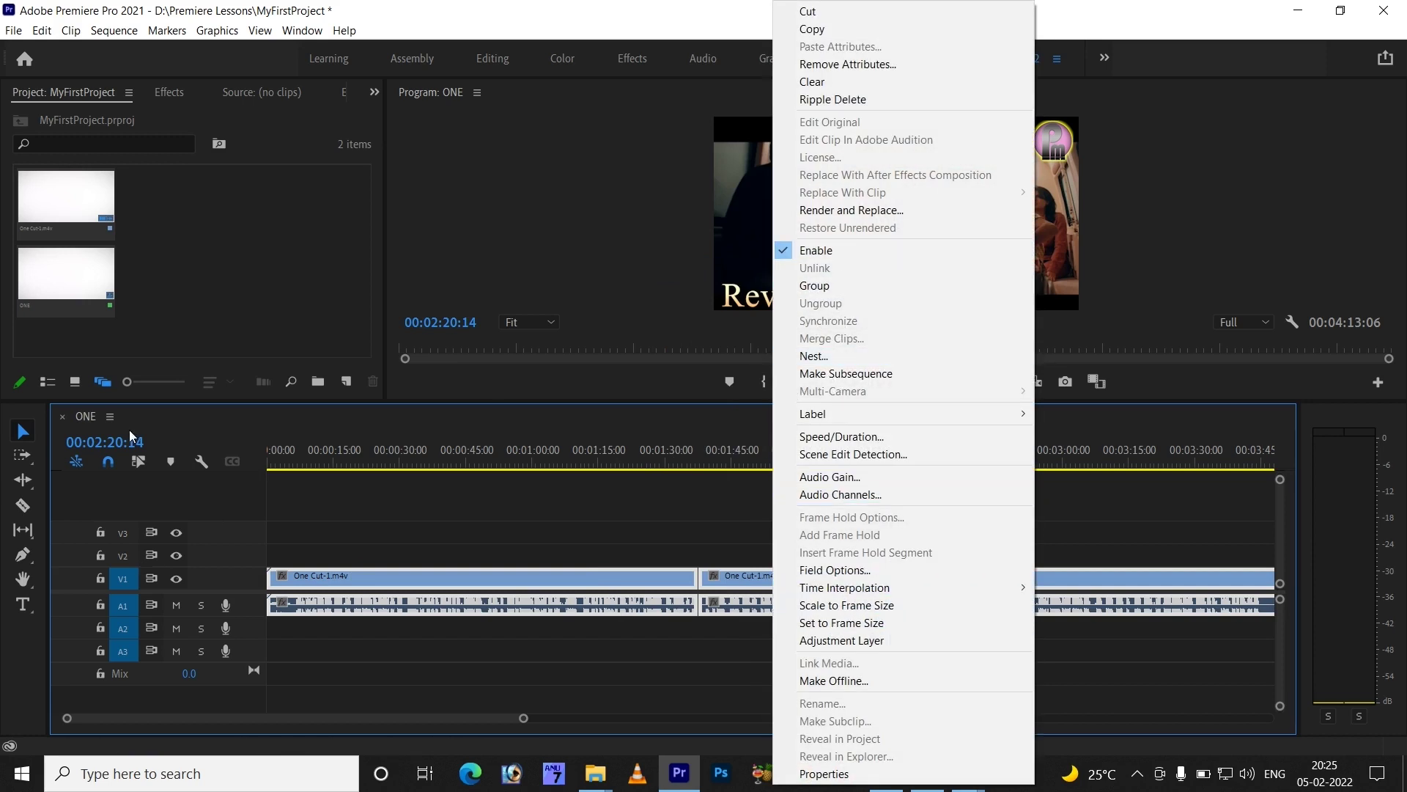
left_click(184, 426)
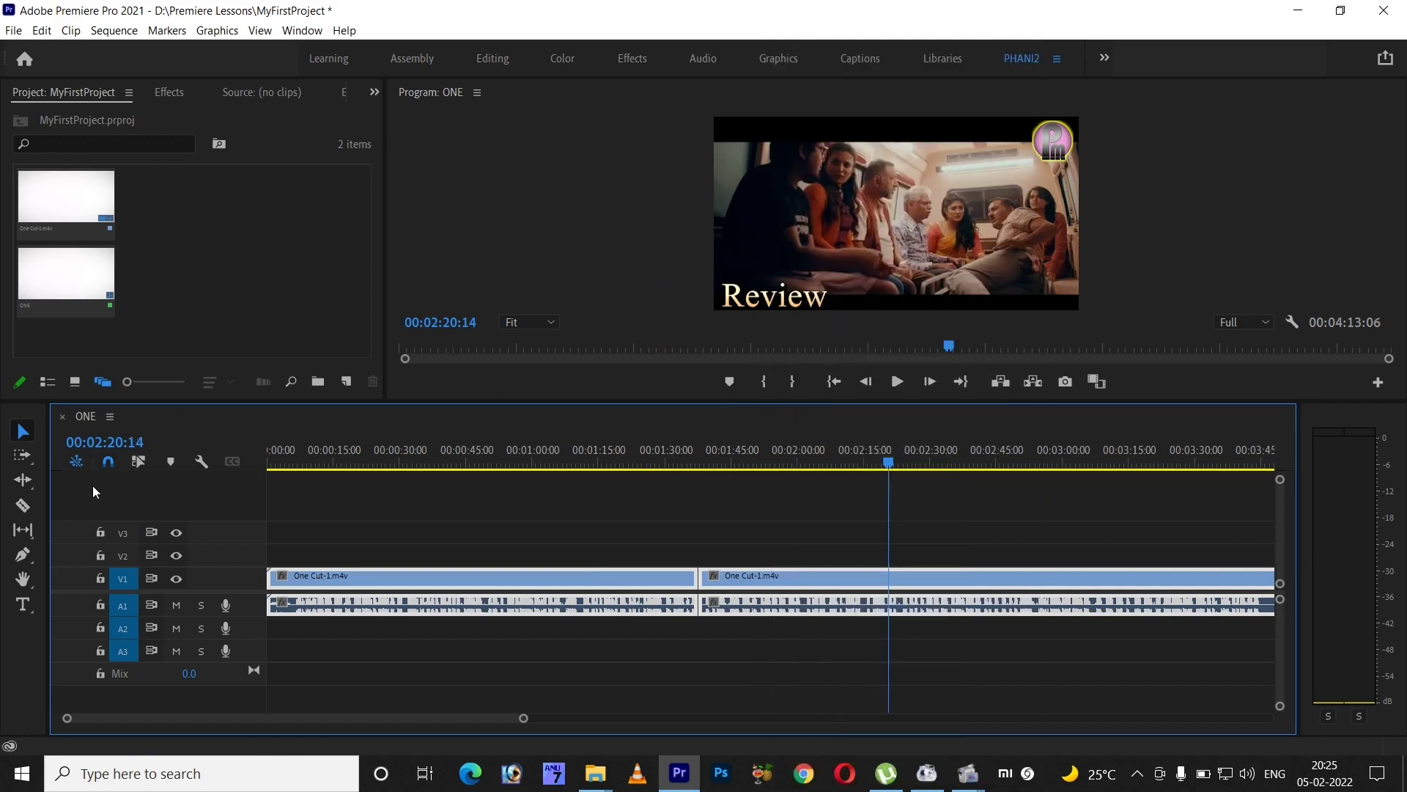
left_click(140, 460)
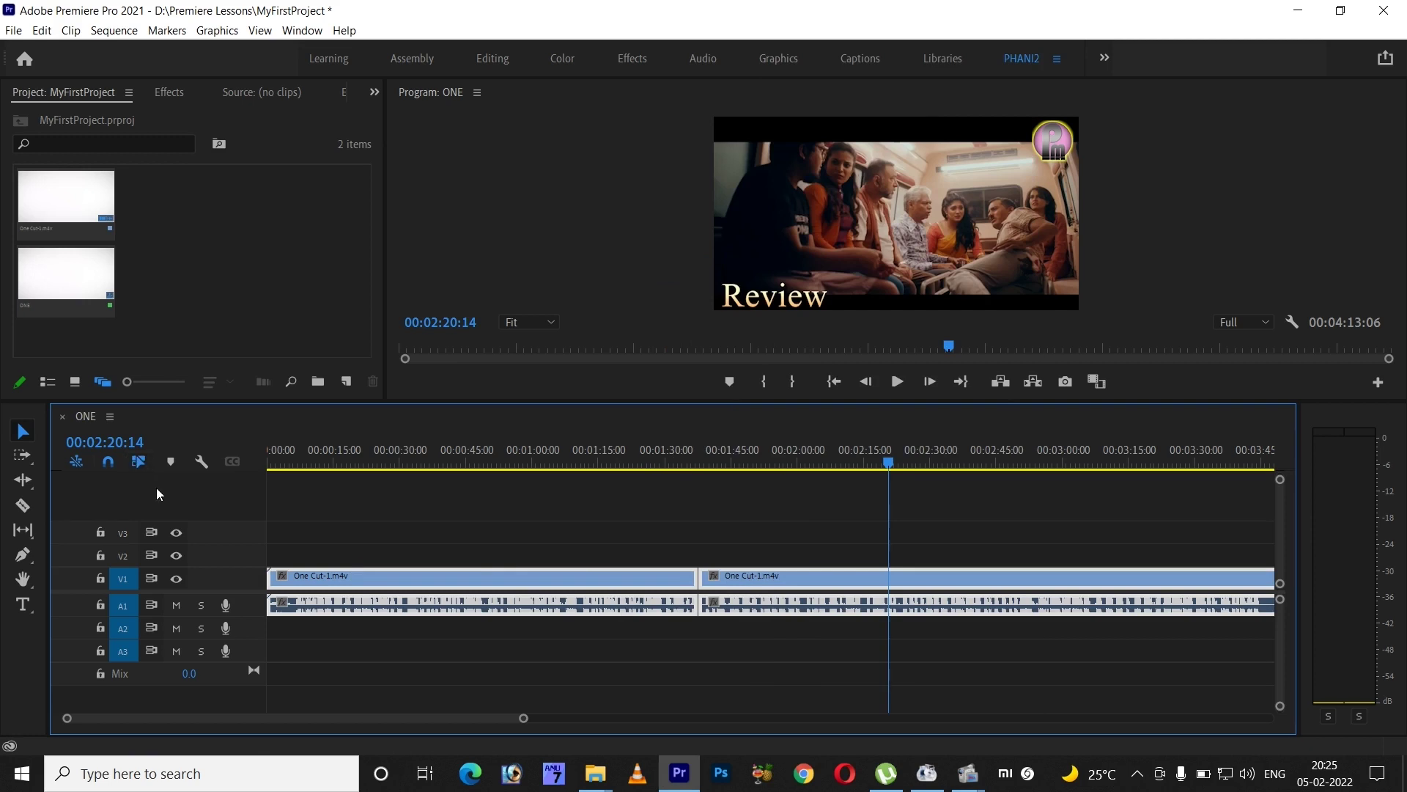
right_click(755, 576)
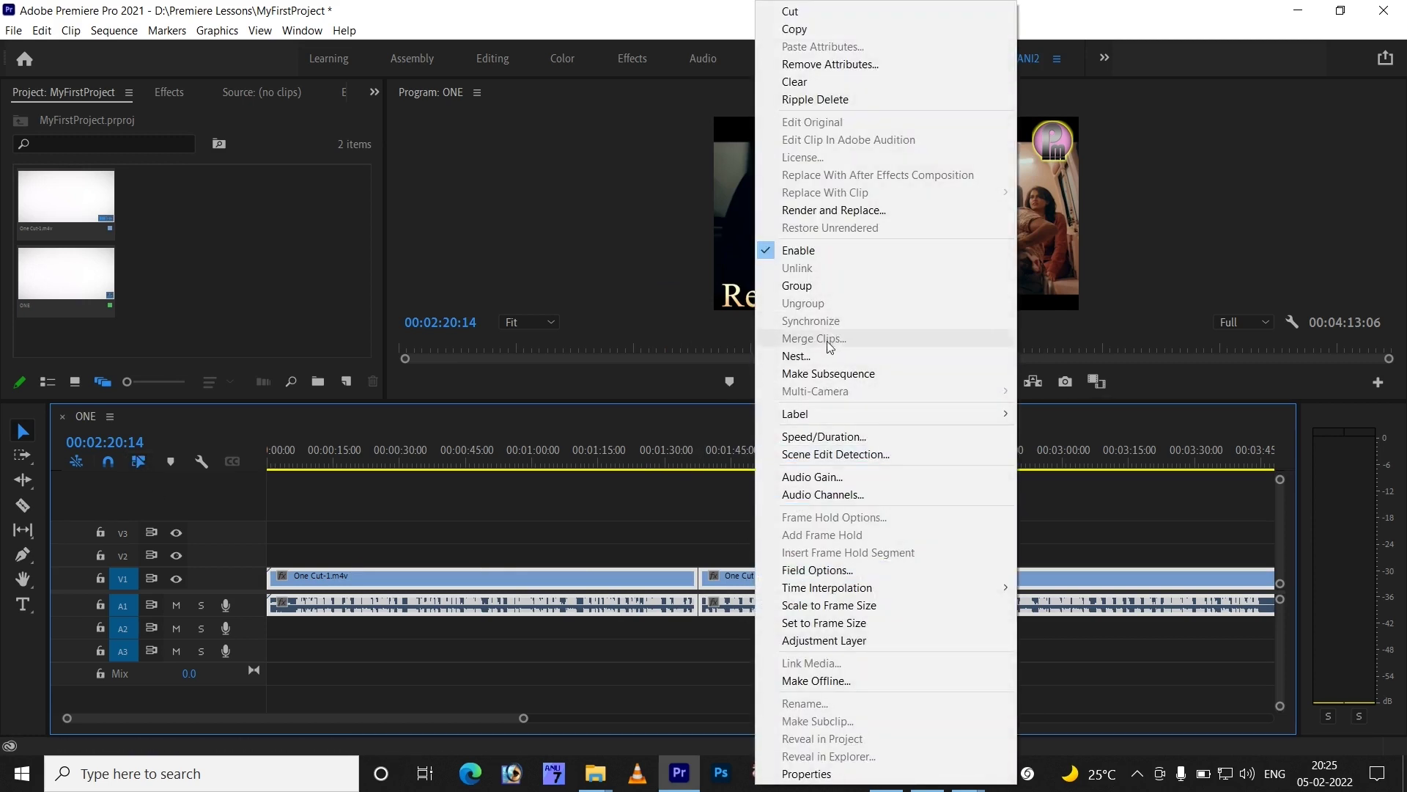
left_click(689, 529)
- Link each clip's video with its audio, then group the two clips
left_click_drag(760, 545, 818, 639)
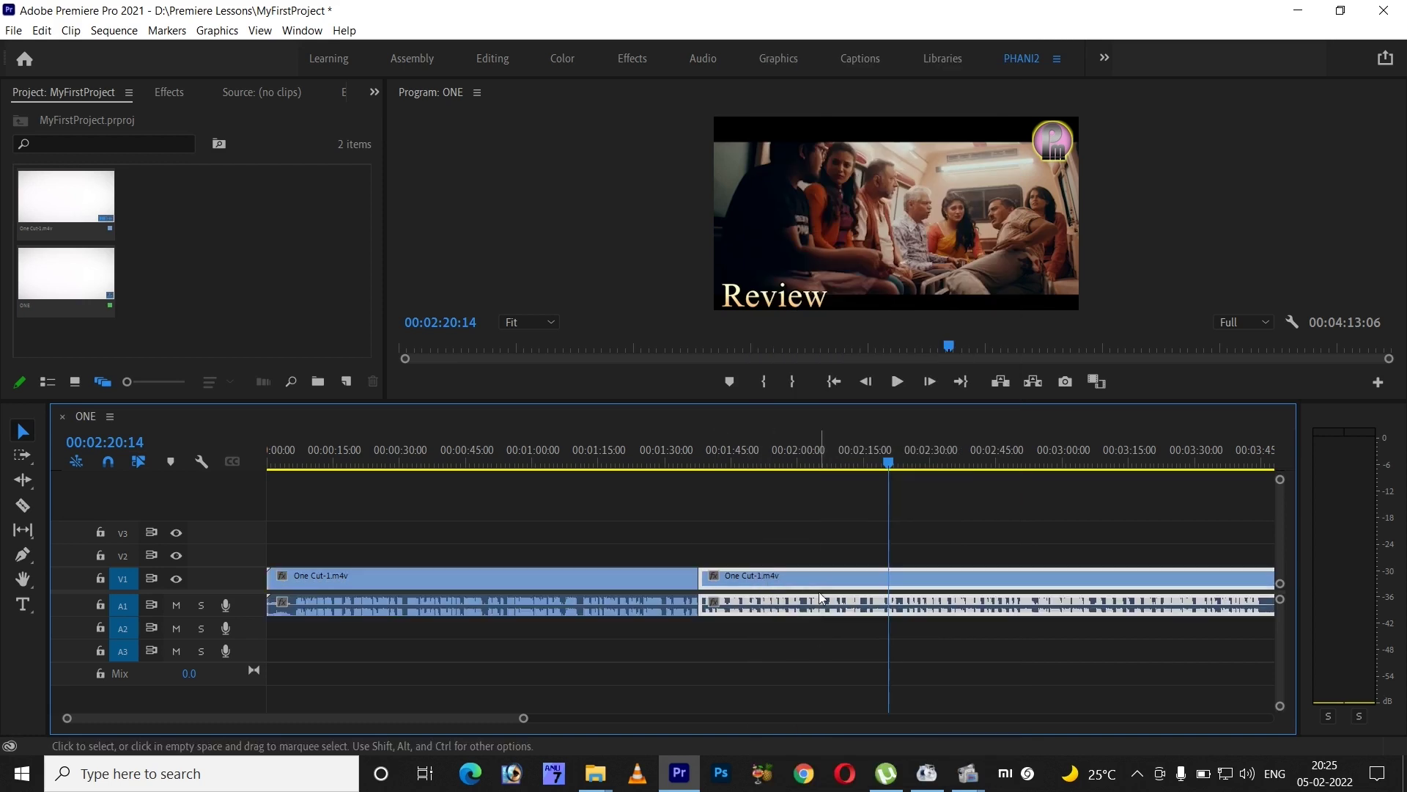
right_click(855, 581)
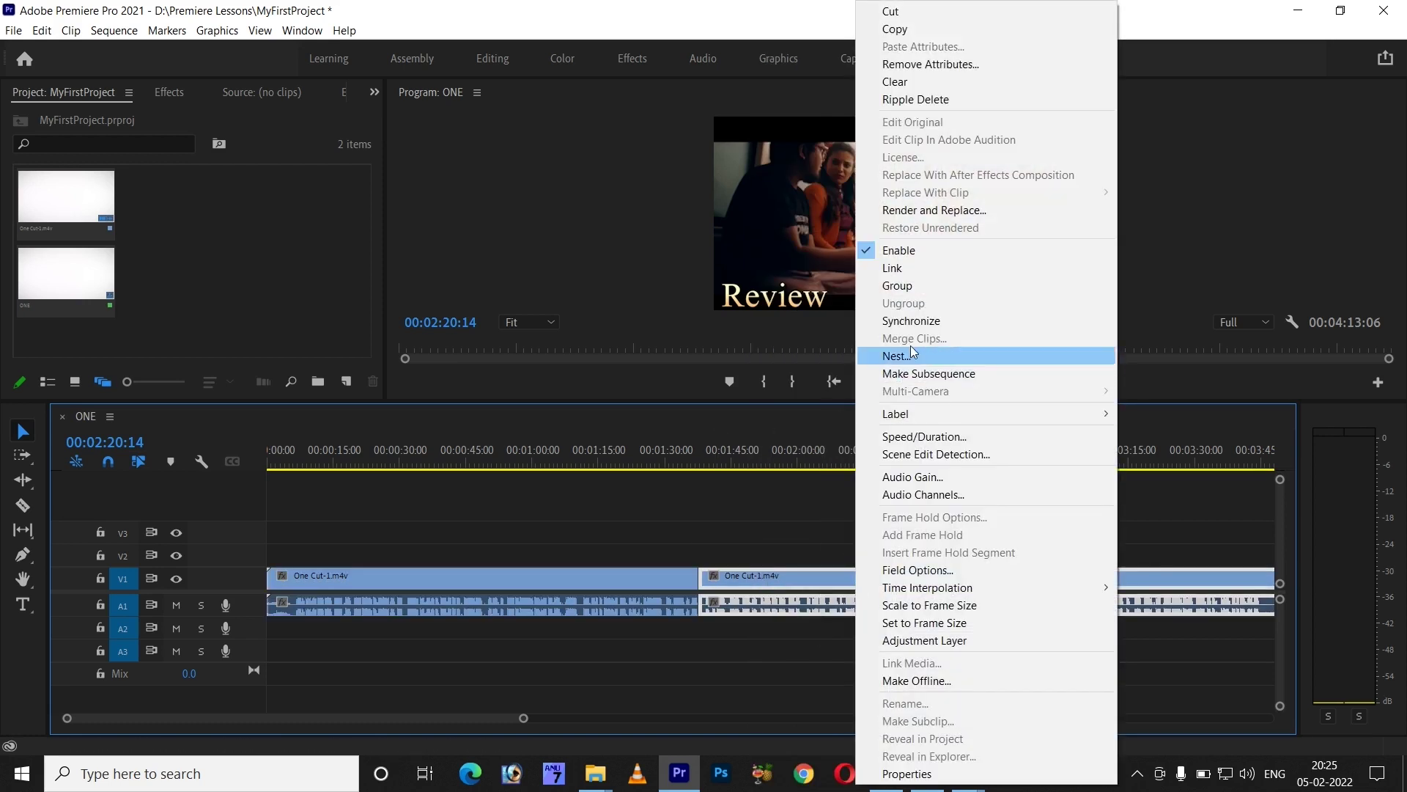
left_click(913, 265)
left_click_drag(583, 529, 637, 638)
right_click(648, 574)
left_click(742, 257)
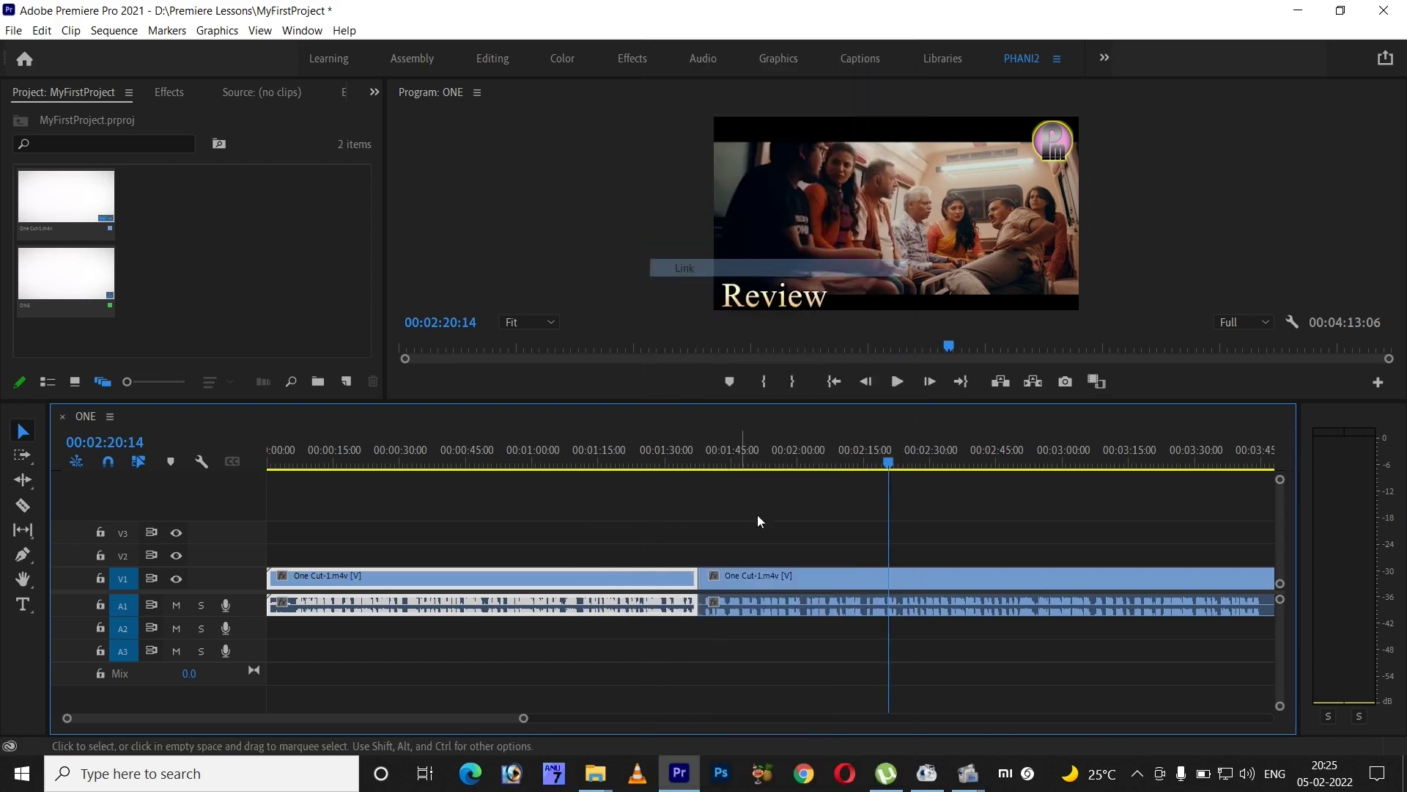
left_click_drag(814, 519, 724, 578)
right_click(723, 577)
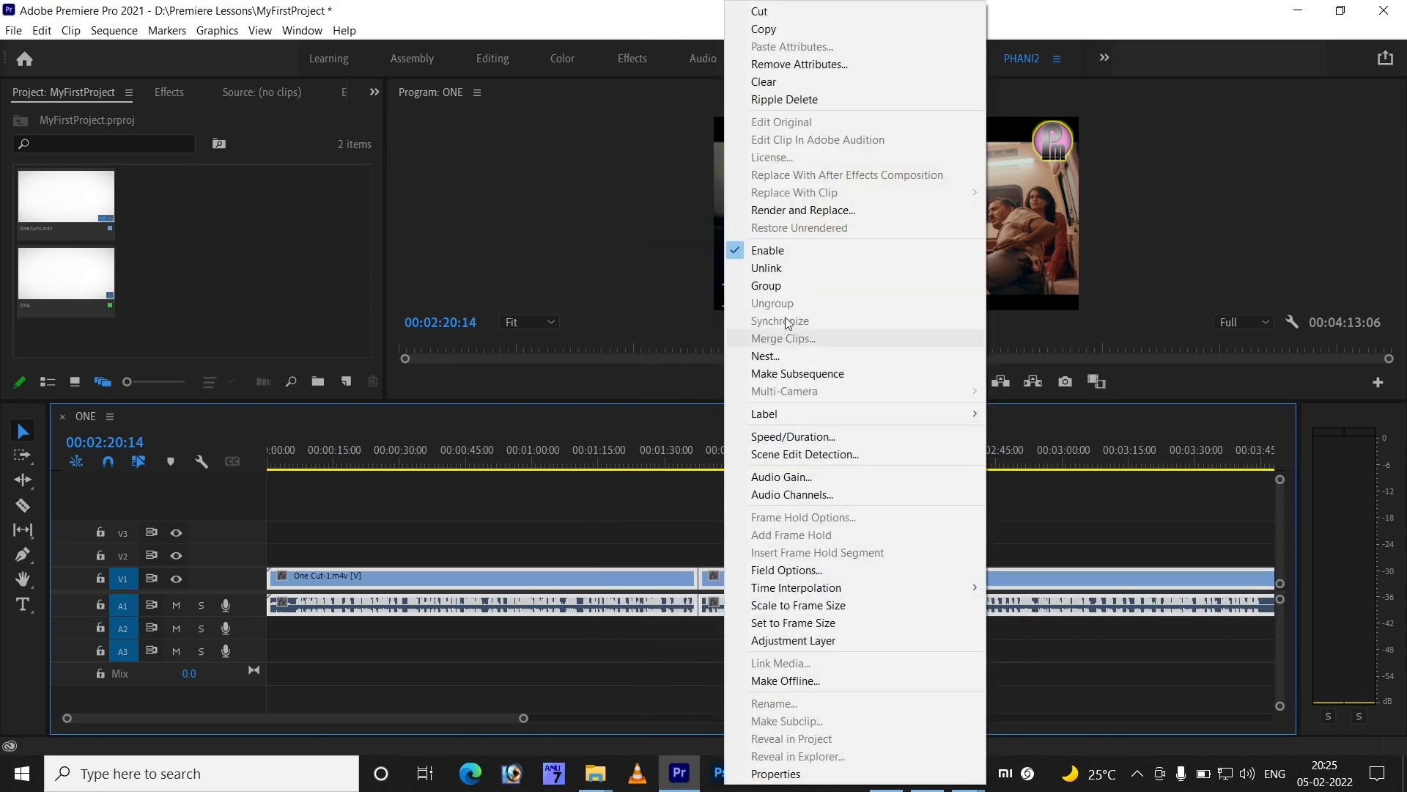
left_click(793, 290)
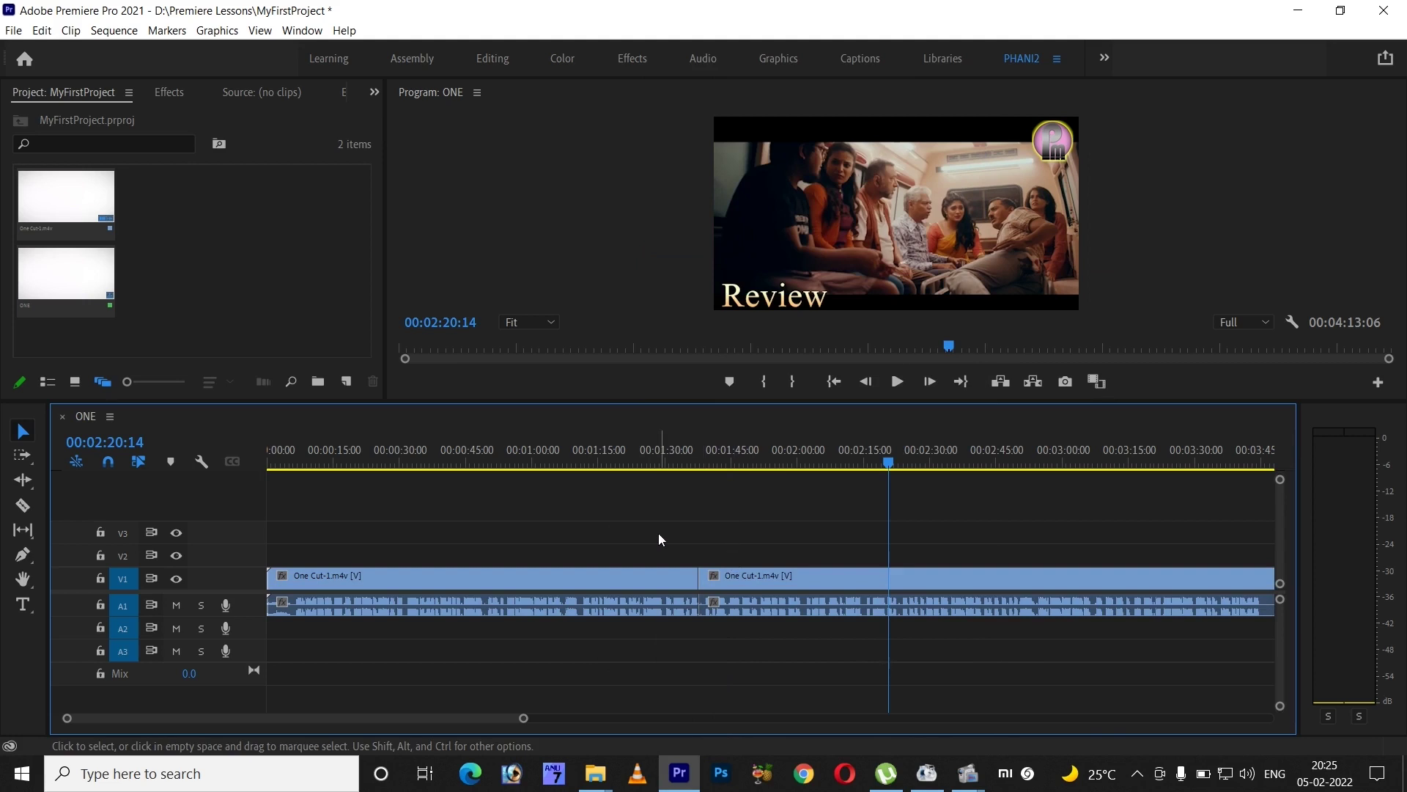
- Move the grouped clips later and back to the start, then ungroup them
left_click_drag(755, 575, 907, 578)
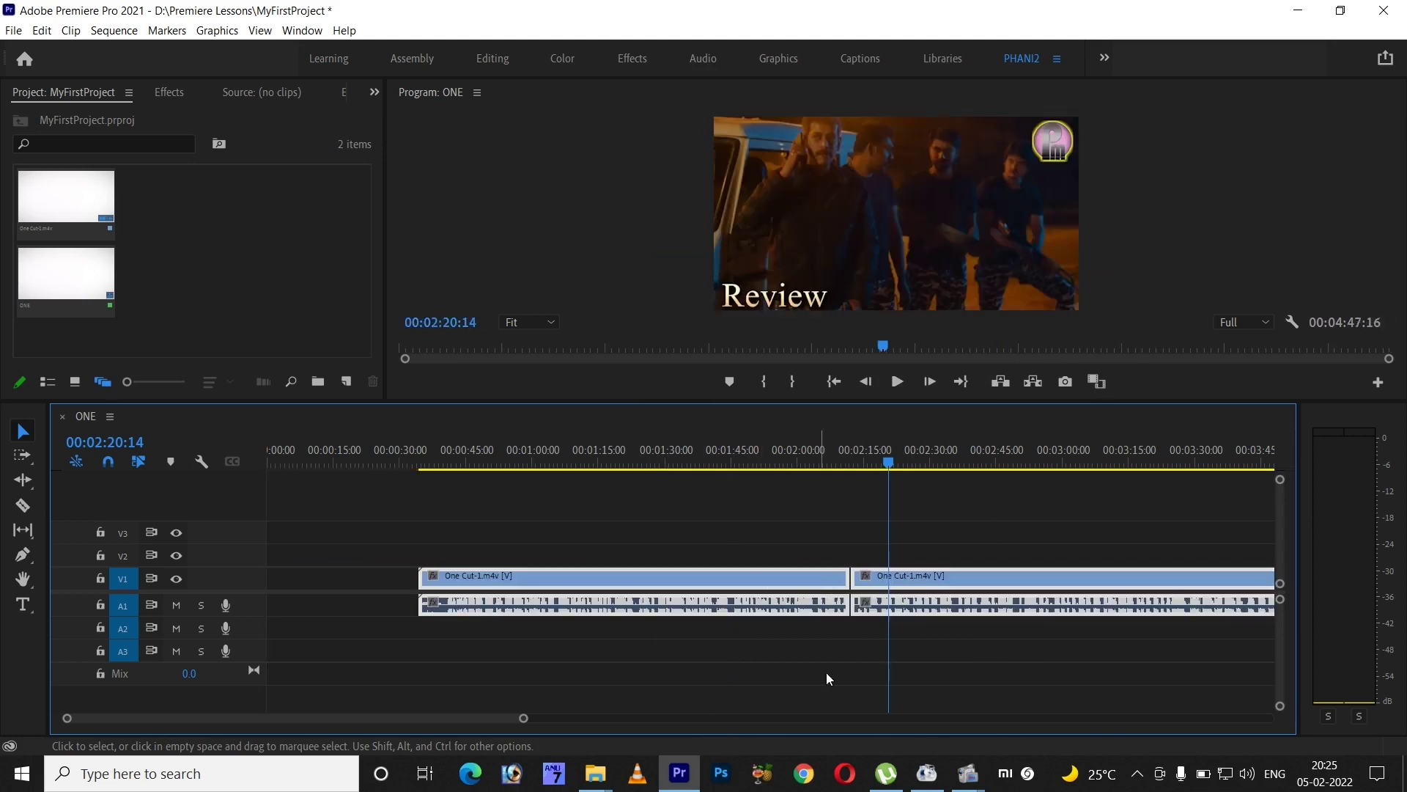
left_click_drag(1036, 555, 825, 600)
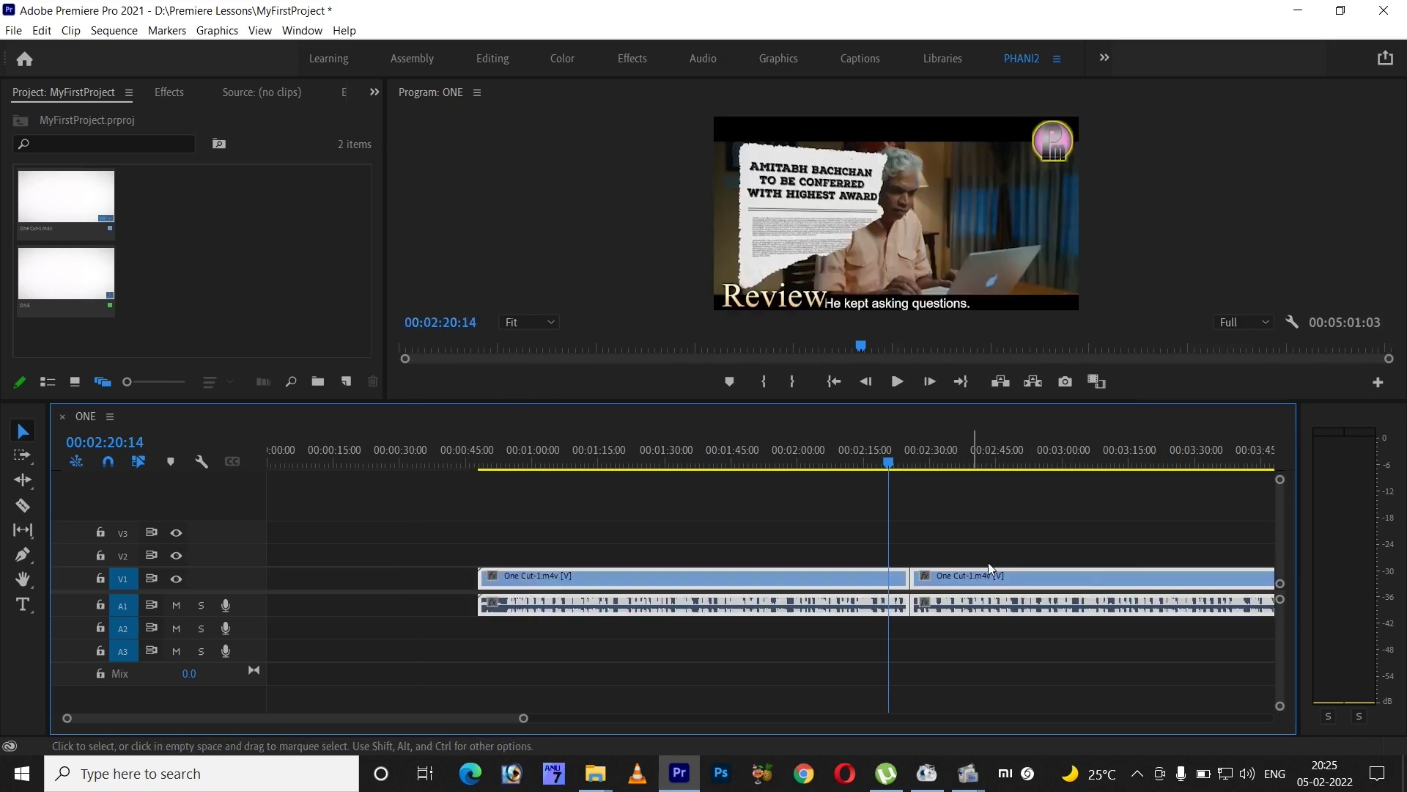
left_click(997, 684)
left_click(867, 587)
right_click(867, 586)
left_click(912, 317)
- Place the first clip at the sequence start with the second butted against it
left_click_drag(811, 537, 877, 635)
left_click_drag(785, 575, 573, 575)
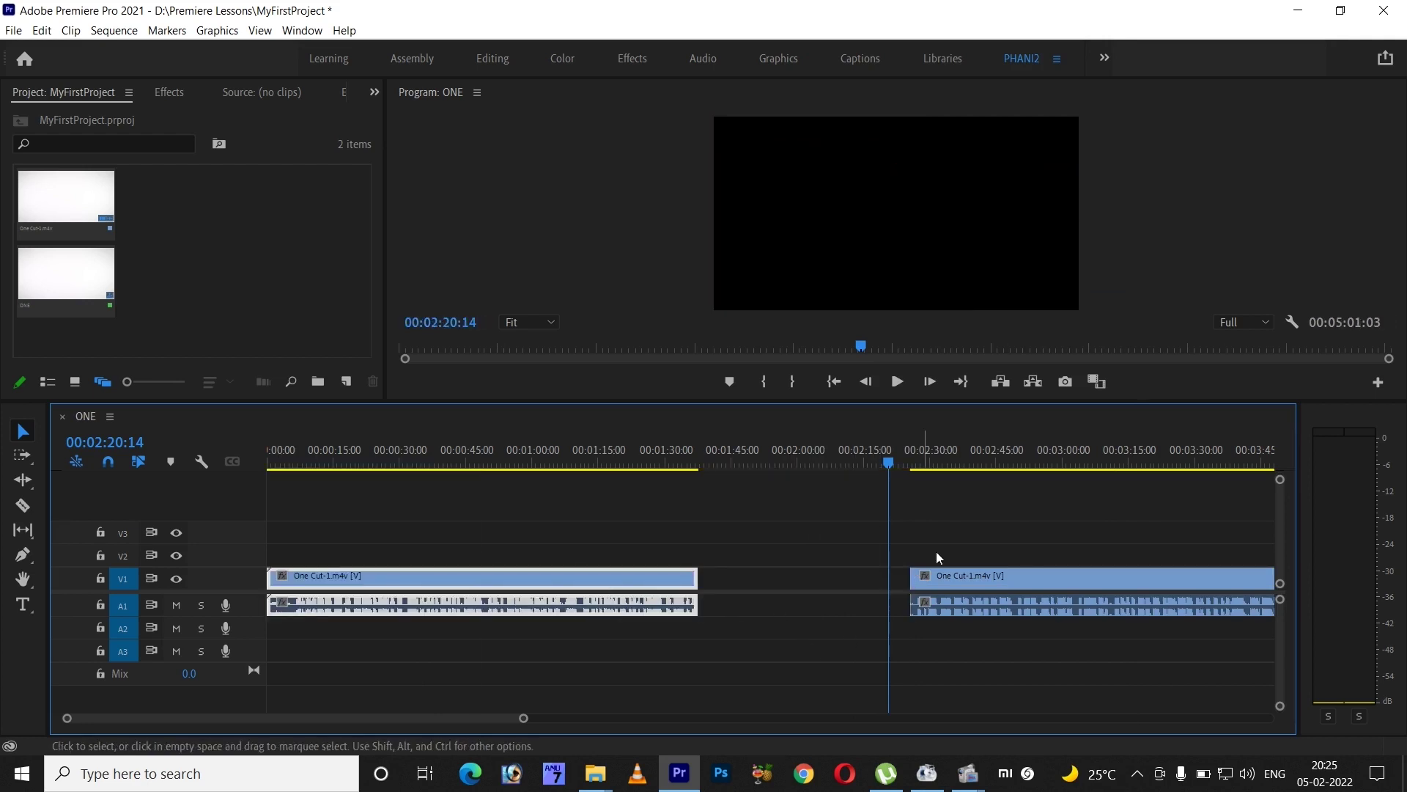
left_click_drag(968, 535, 1064, 678)
left_click_drag(988, 578, 783, 590)
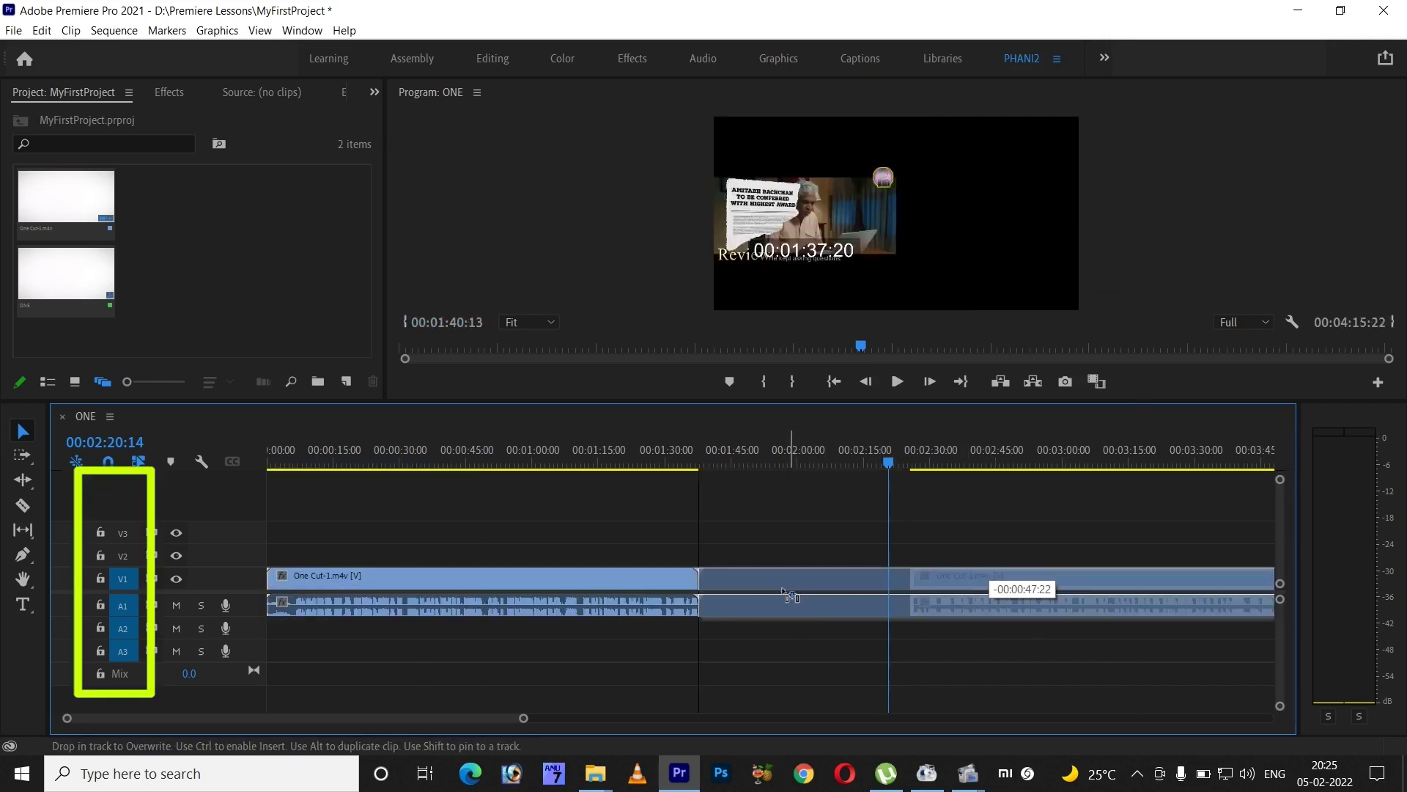
left_click_drag(790, 596, 791, 595)
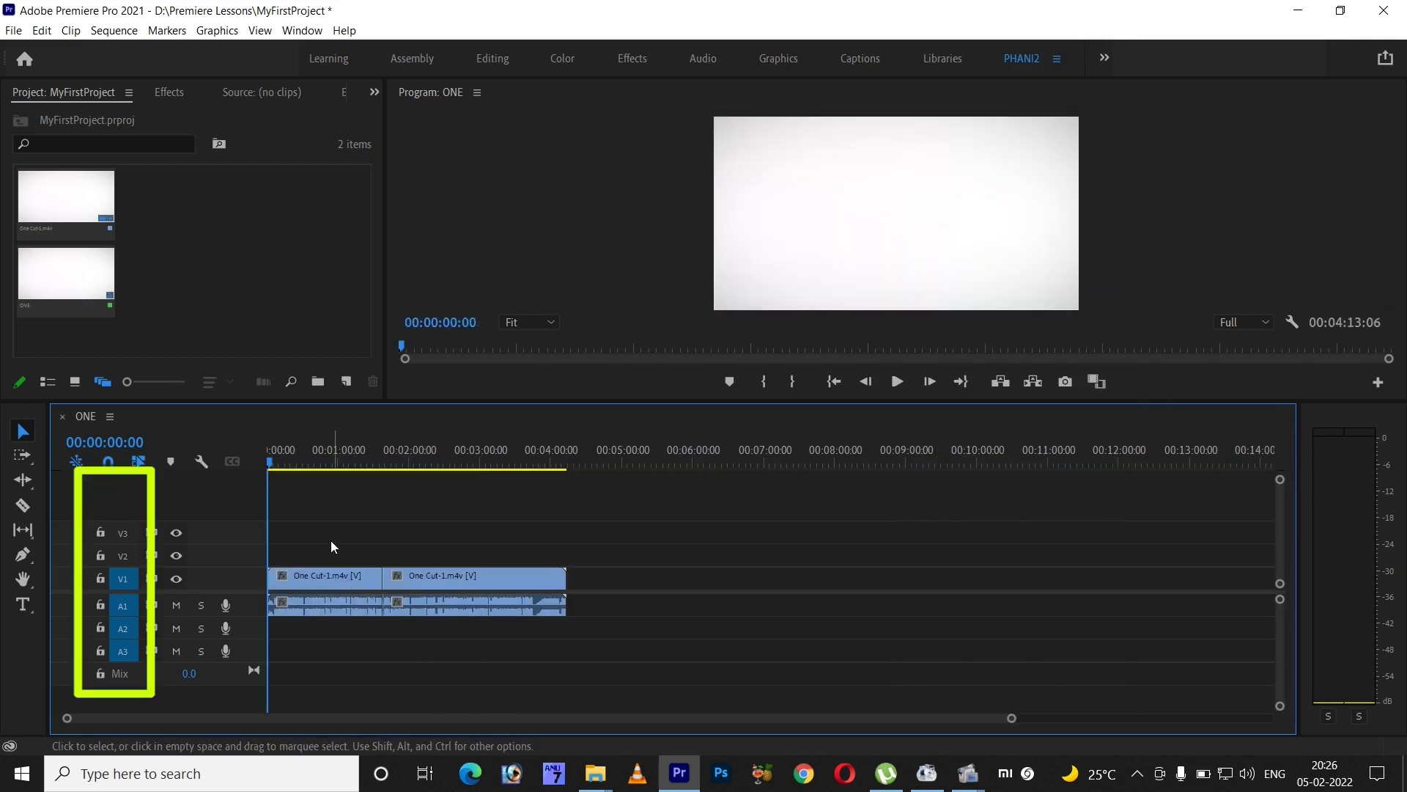
- Move both video parts up to track V4 and keep their audio on A1
left_click_drag(331, 539, 357, 506)
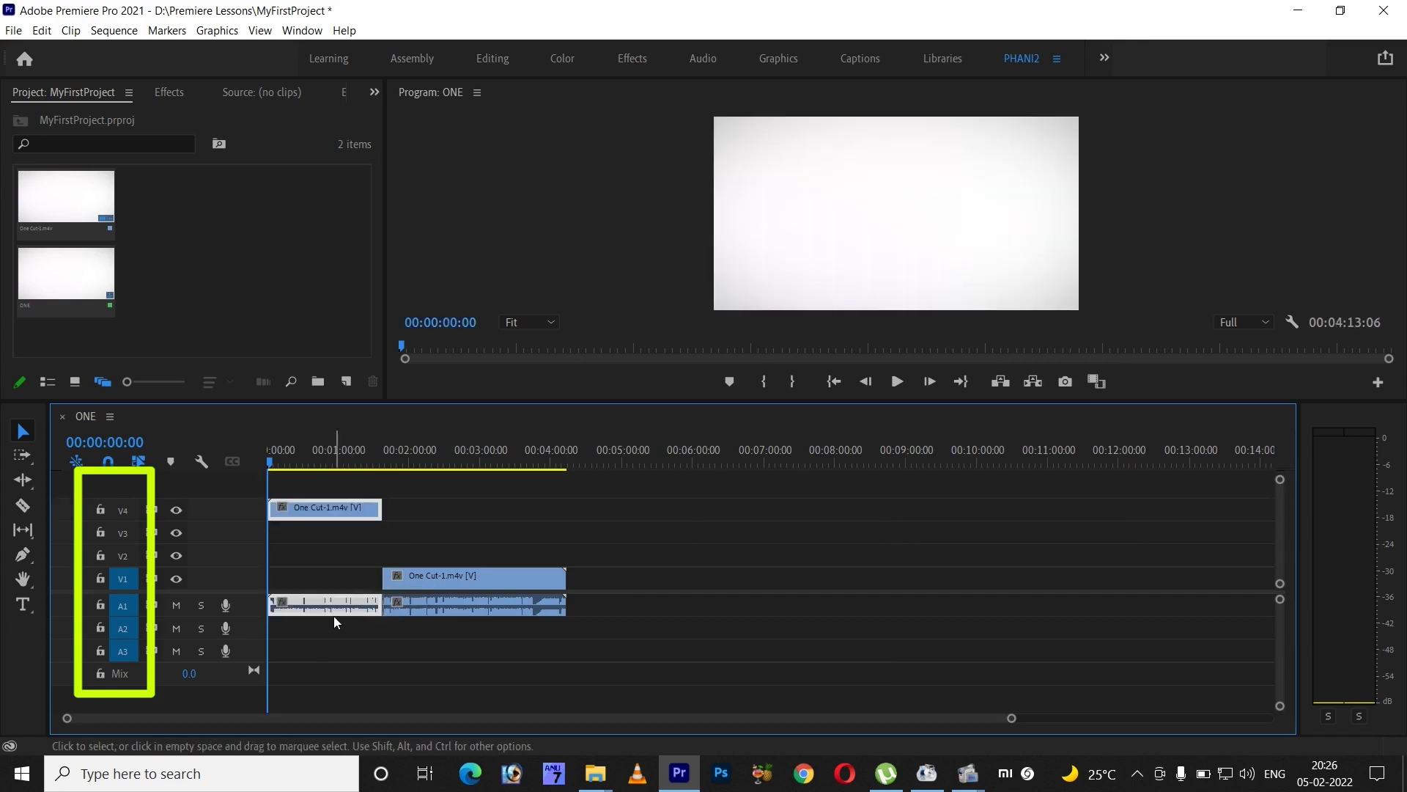
left_click_drag(448, 570, 461, 509)
left_click_drag(440, 606, 439, 628)
mouse_move(339, 605)
left_mouse_down()
mouse_move(345, 650)
mouse_move(414, 630)
mouse_move(418, 651)
mouse_move(337, 606)
left_mouse_up()
left_click(309, 696)
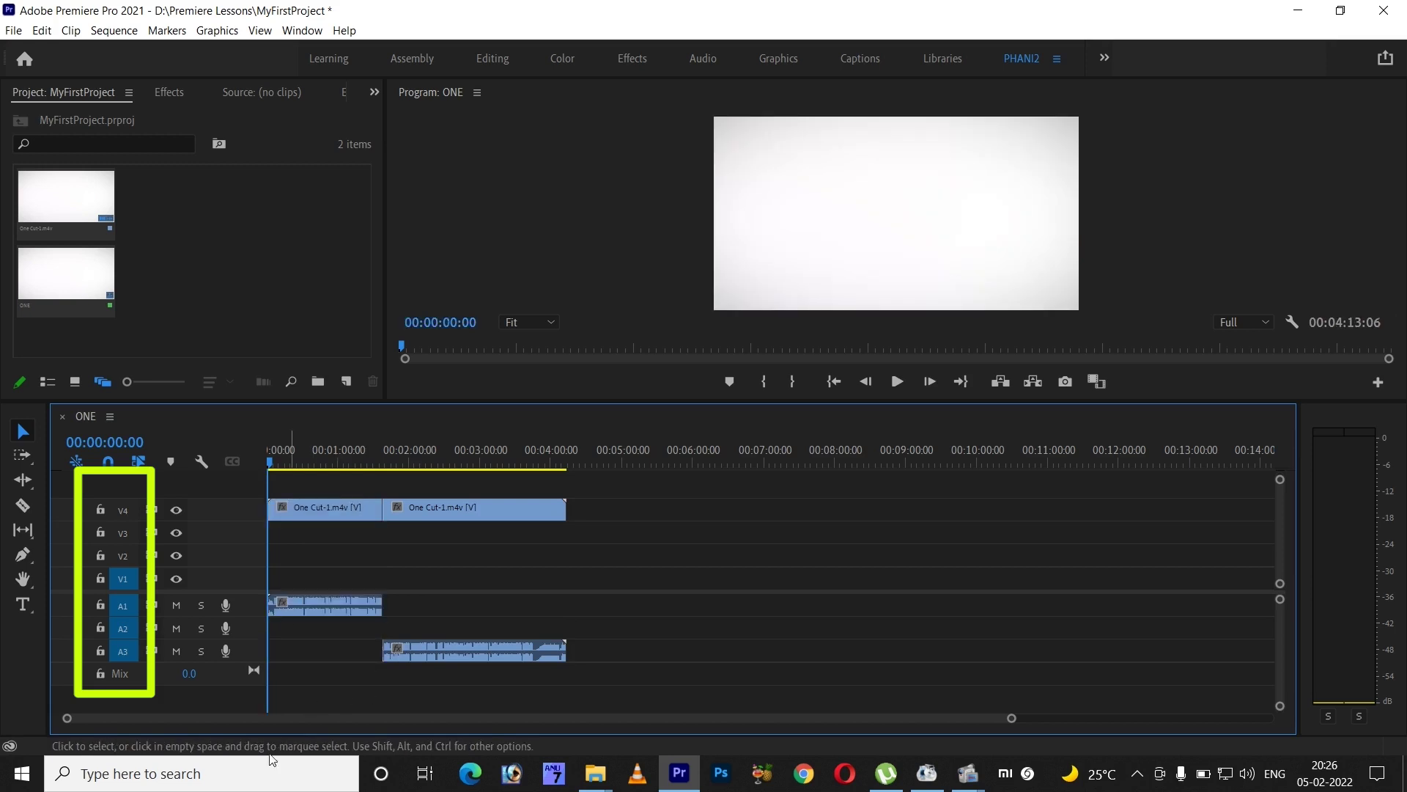
left_click_drag(411, 650, 416, 607)
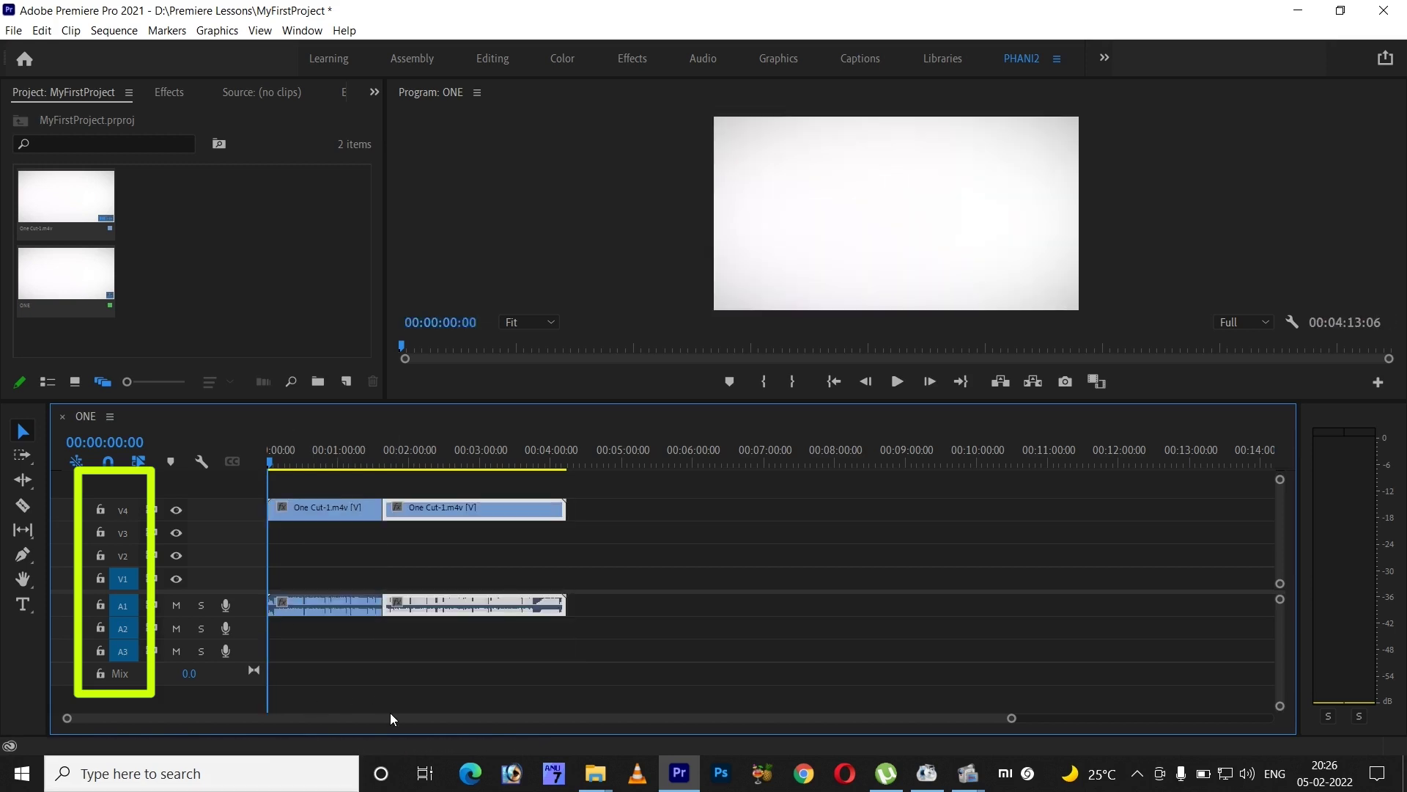
key("equal")
key("equal")
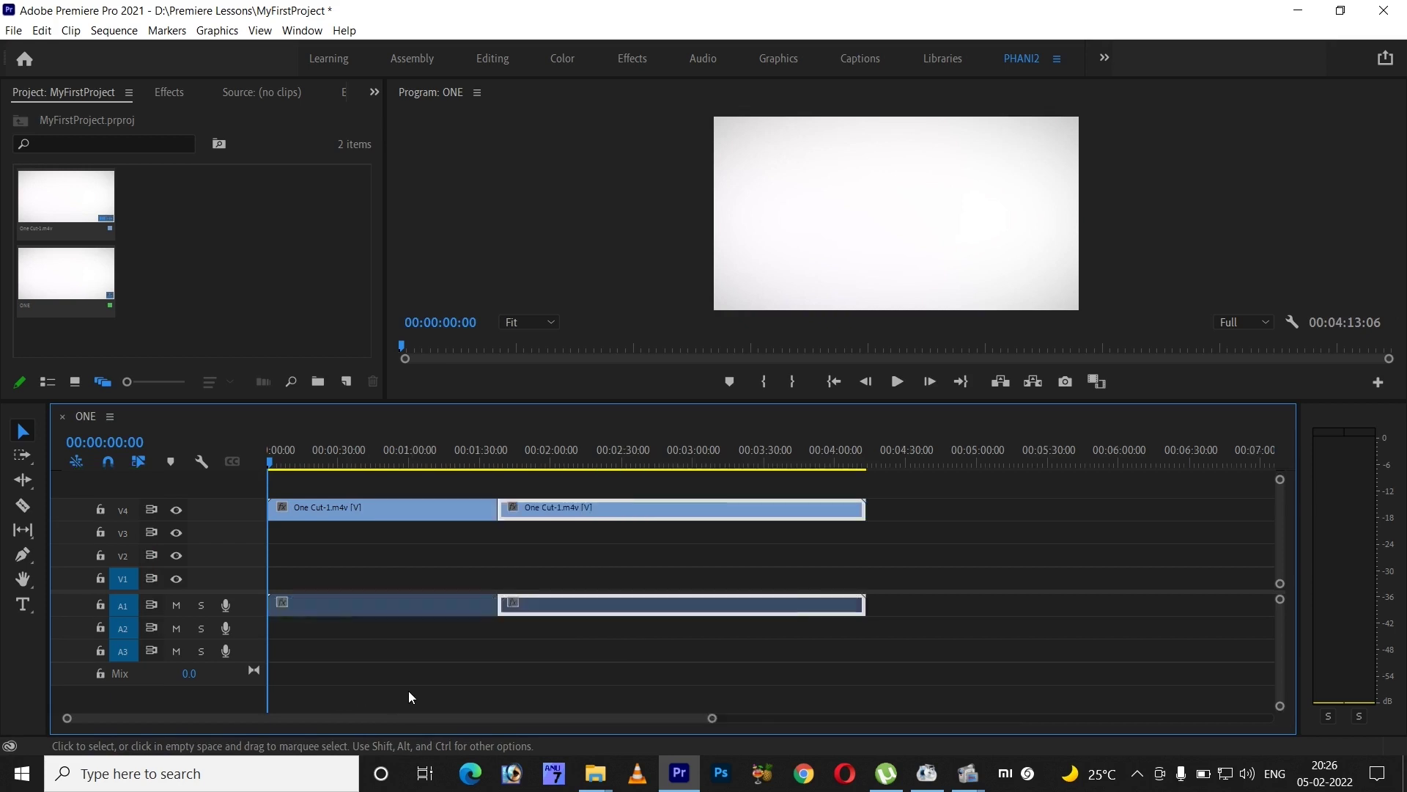
key("space")
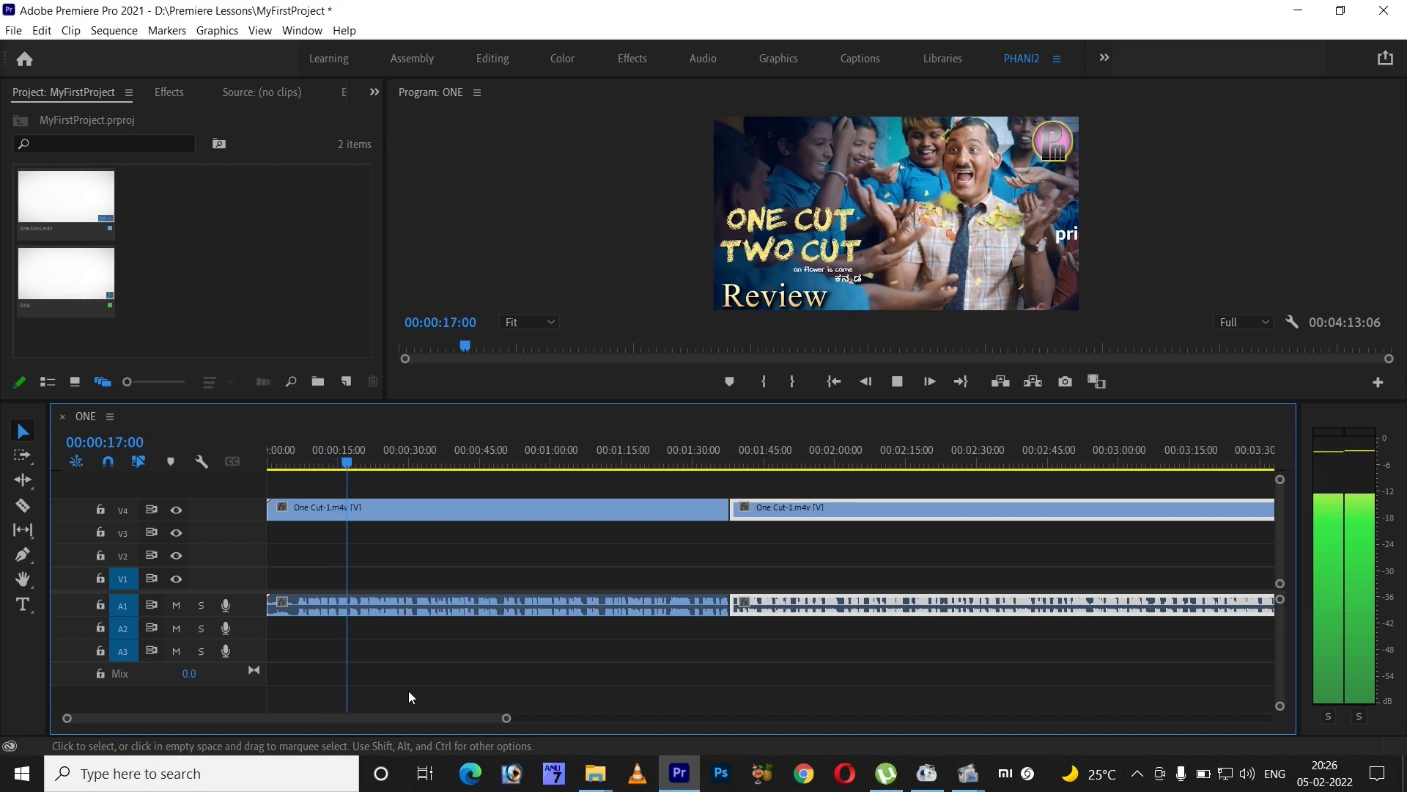
key("space")
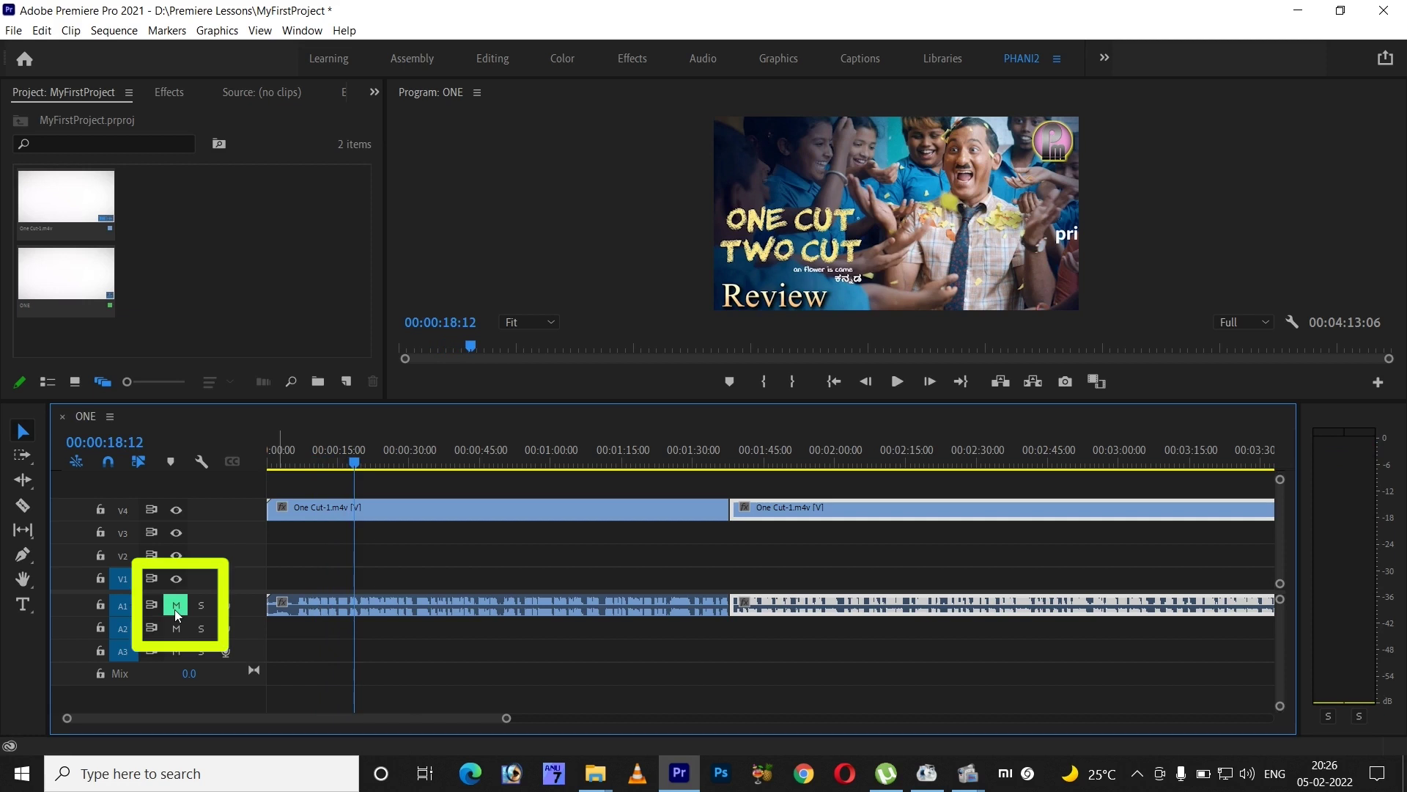
key("space")
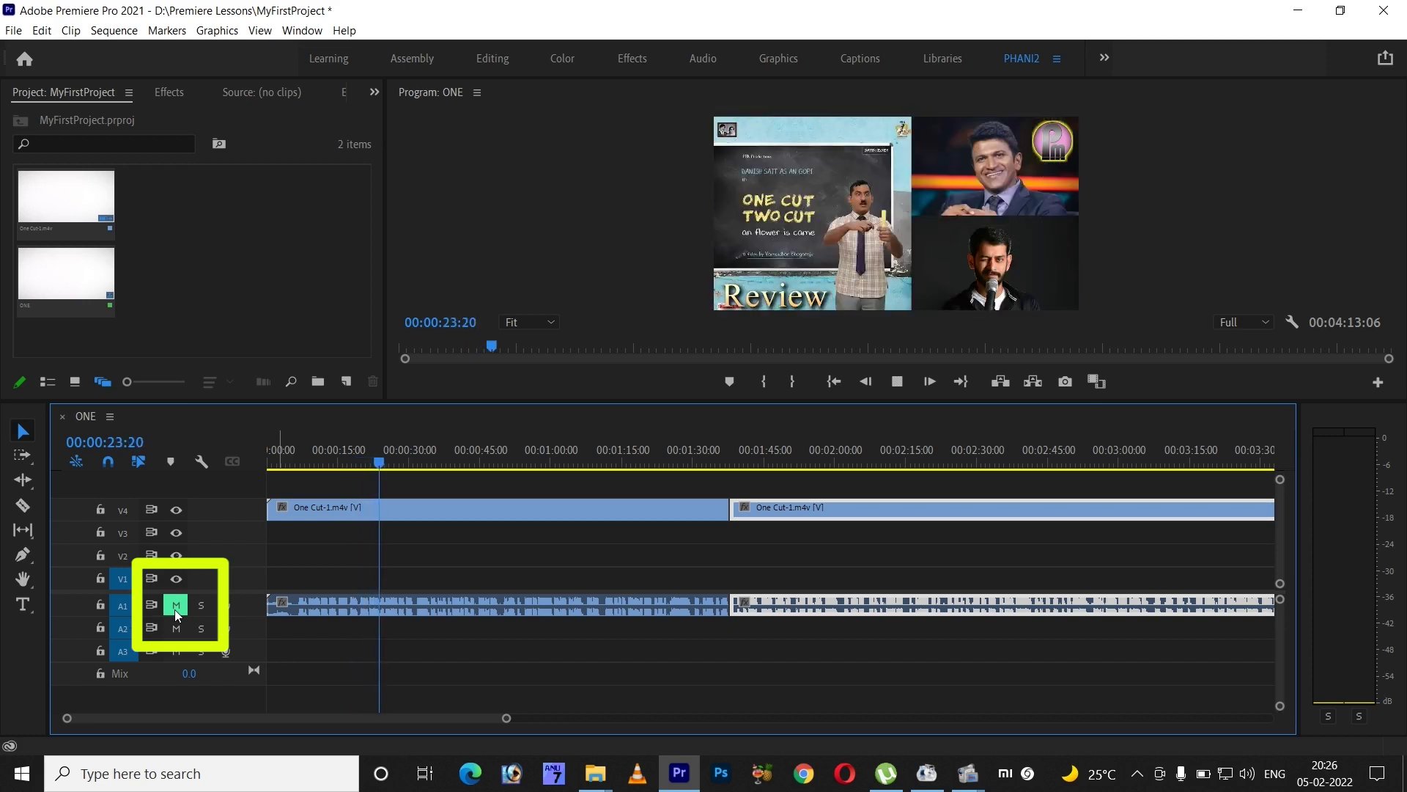
key("space")
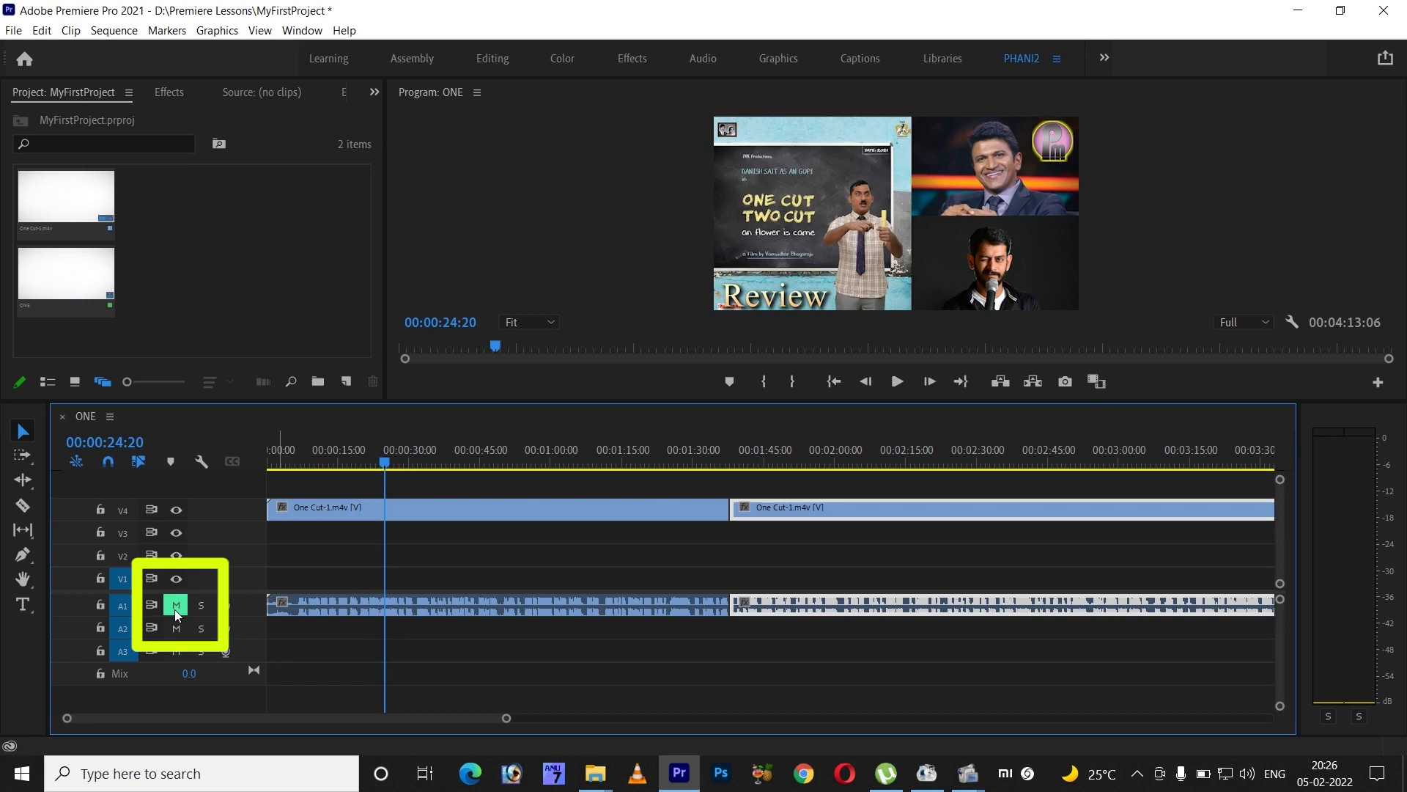
left_click(176, 609)
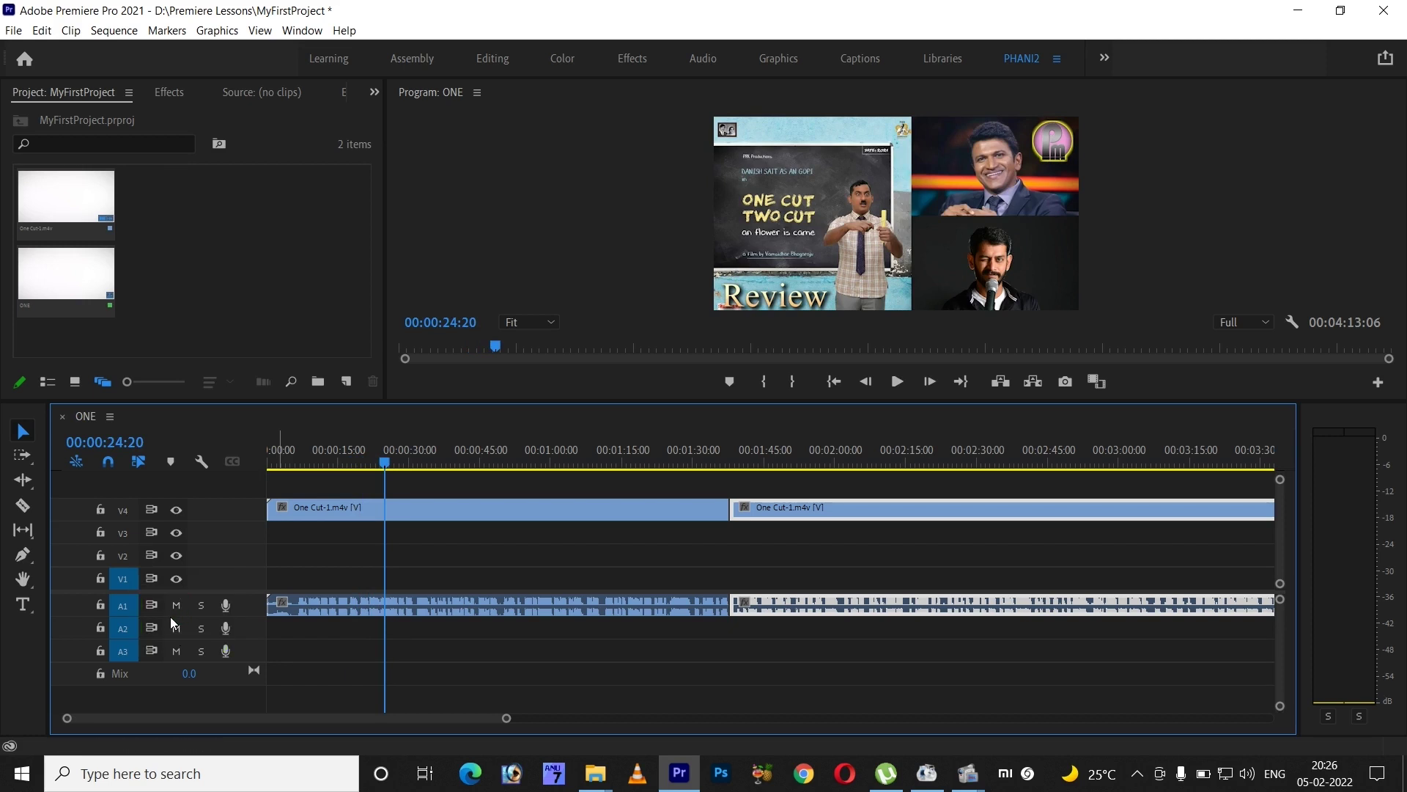
left_click(102, 605)
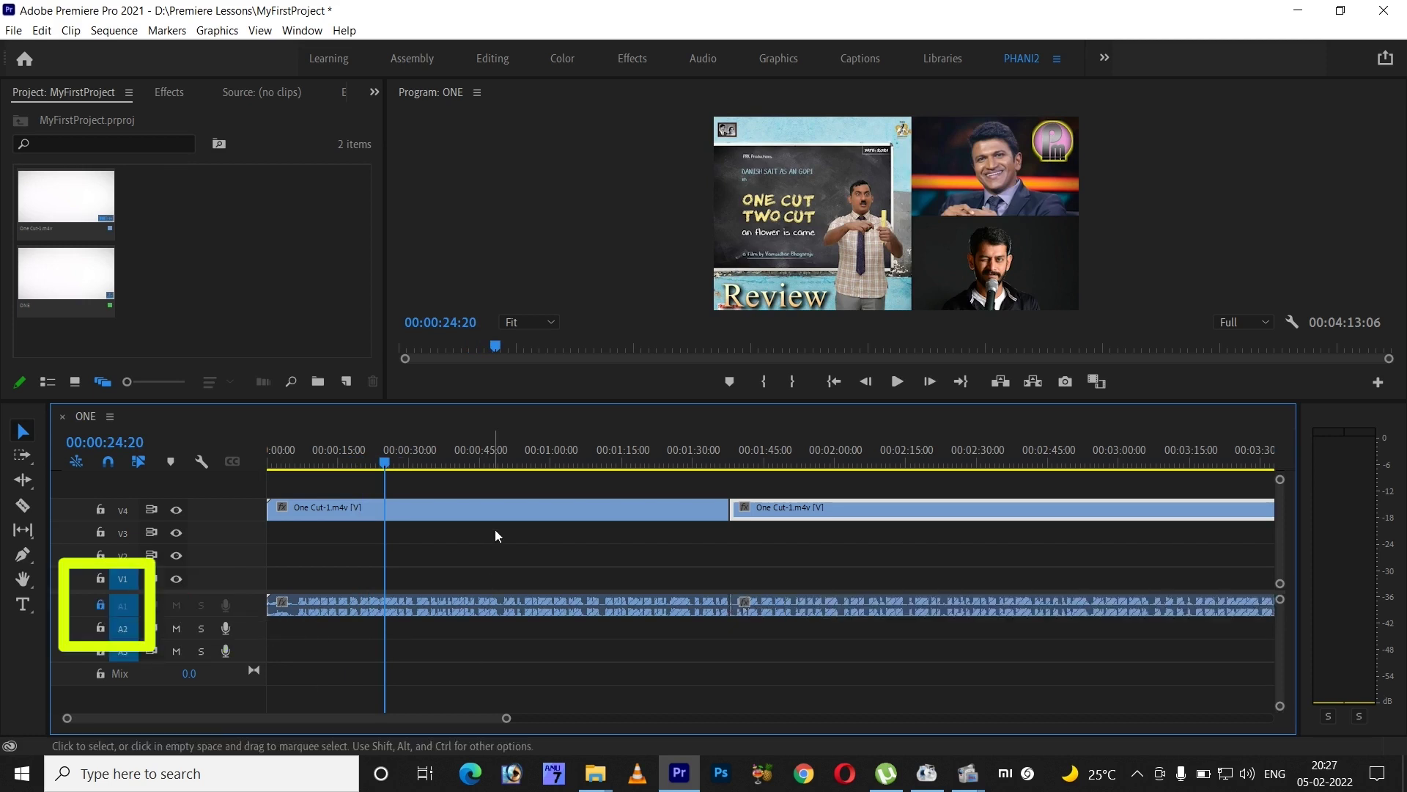
left_click(520, 605)
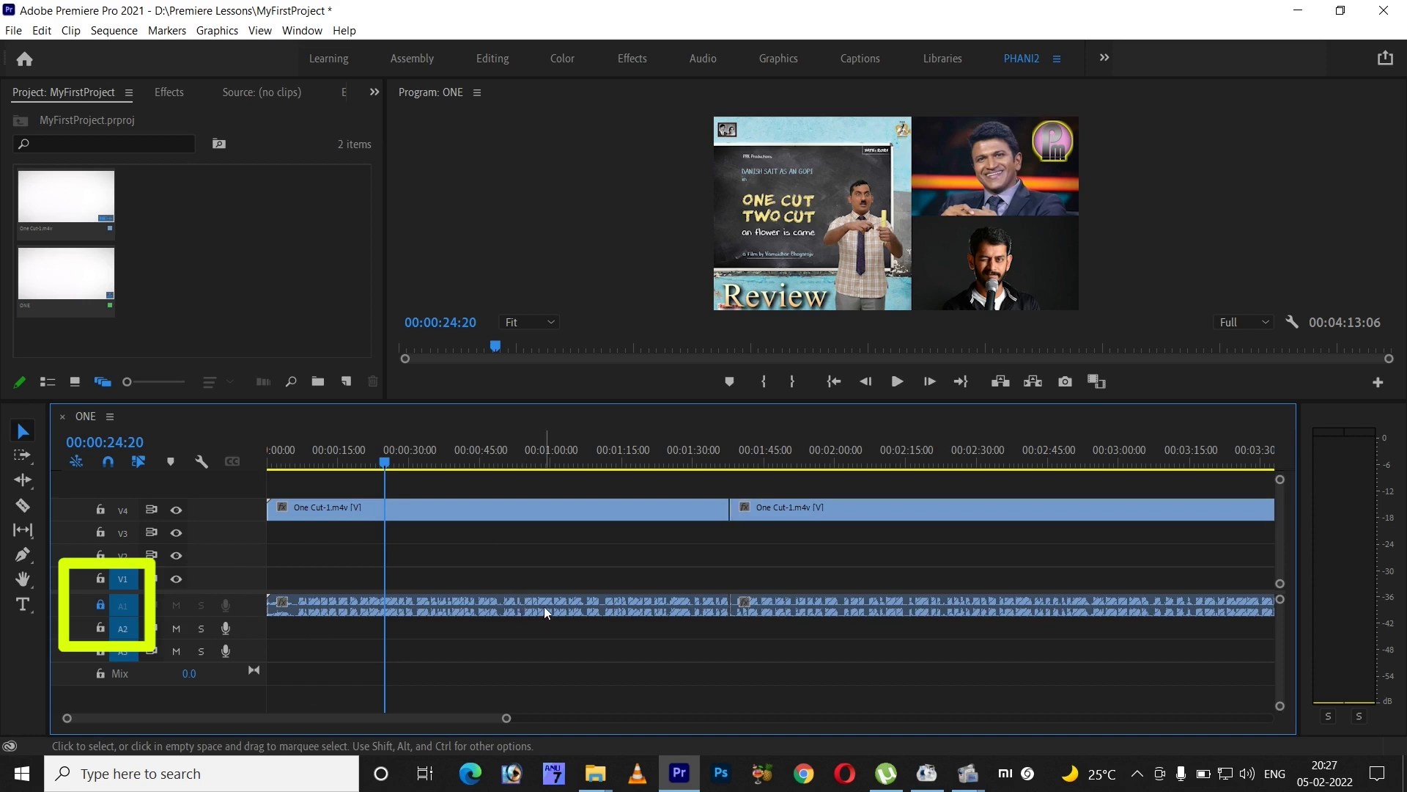
left_click_drag(576, 519, 701, 656)
left_click_drag(774, 585, 884, 672)
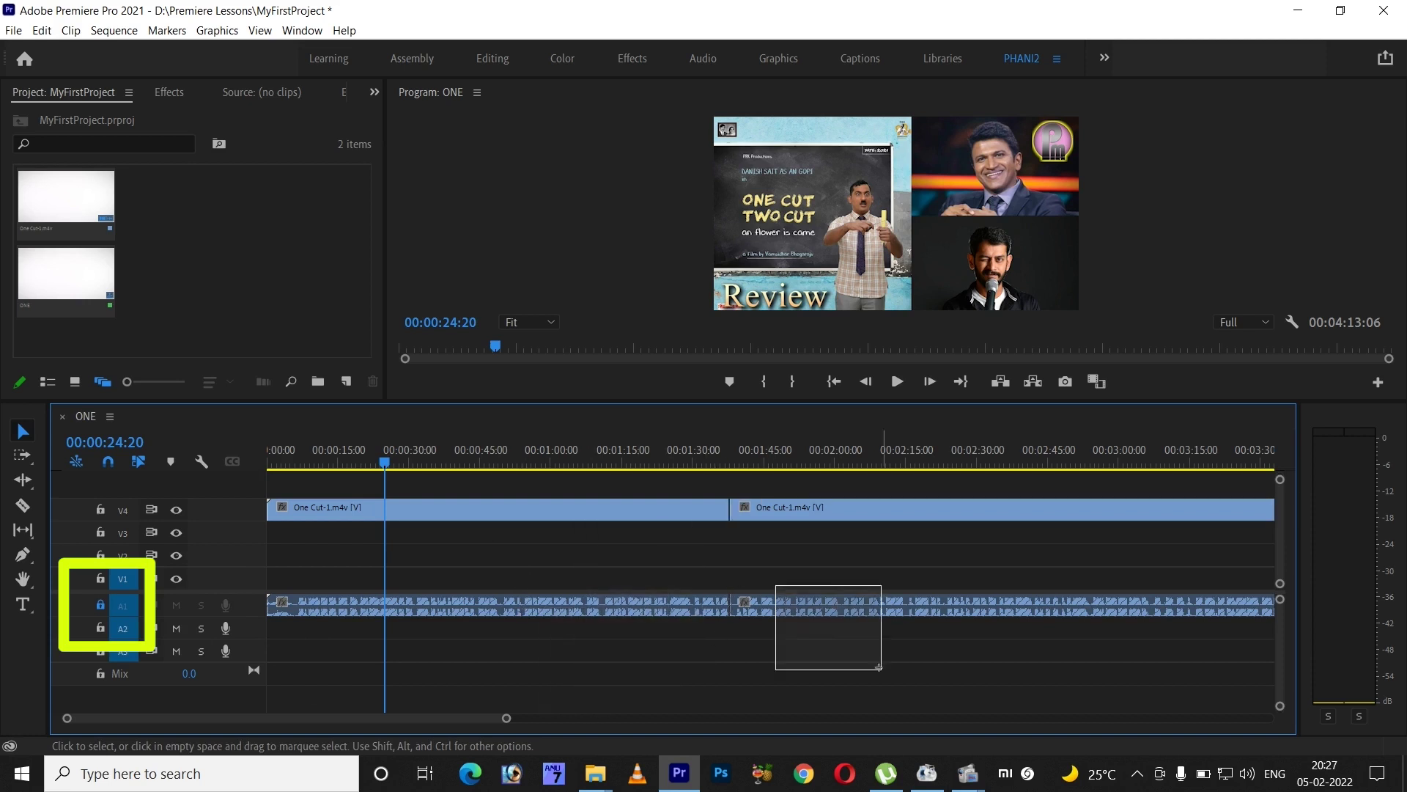
left_click_drag(653, 557, 785, 642)
left_click_drag(798, 692, 611, 571)
left_click_drag(573, 585, 682, 627)
left_click(99, 605)
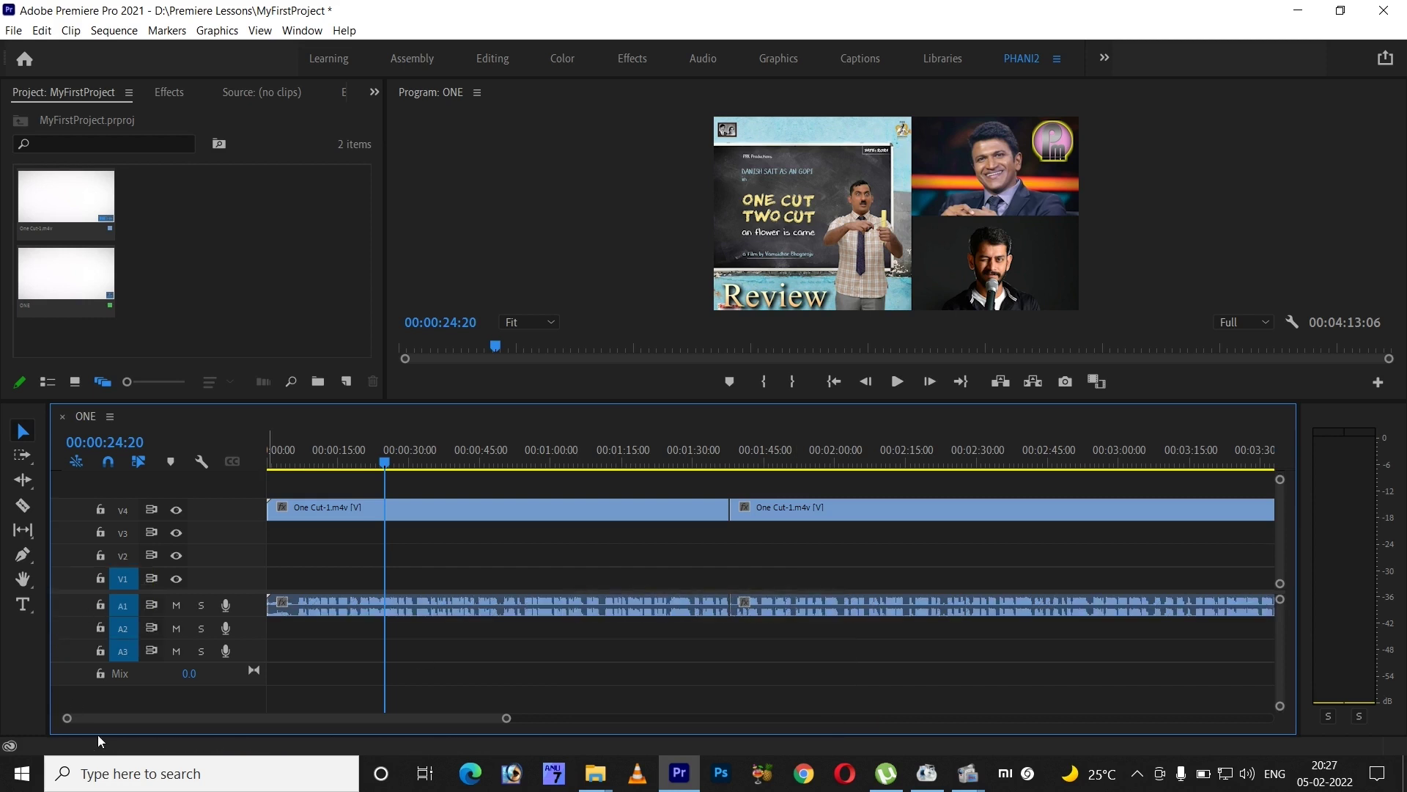
left_click(582, 606)
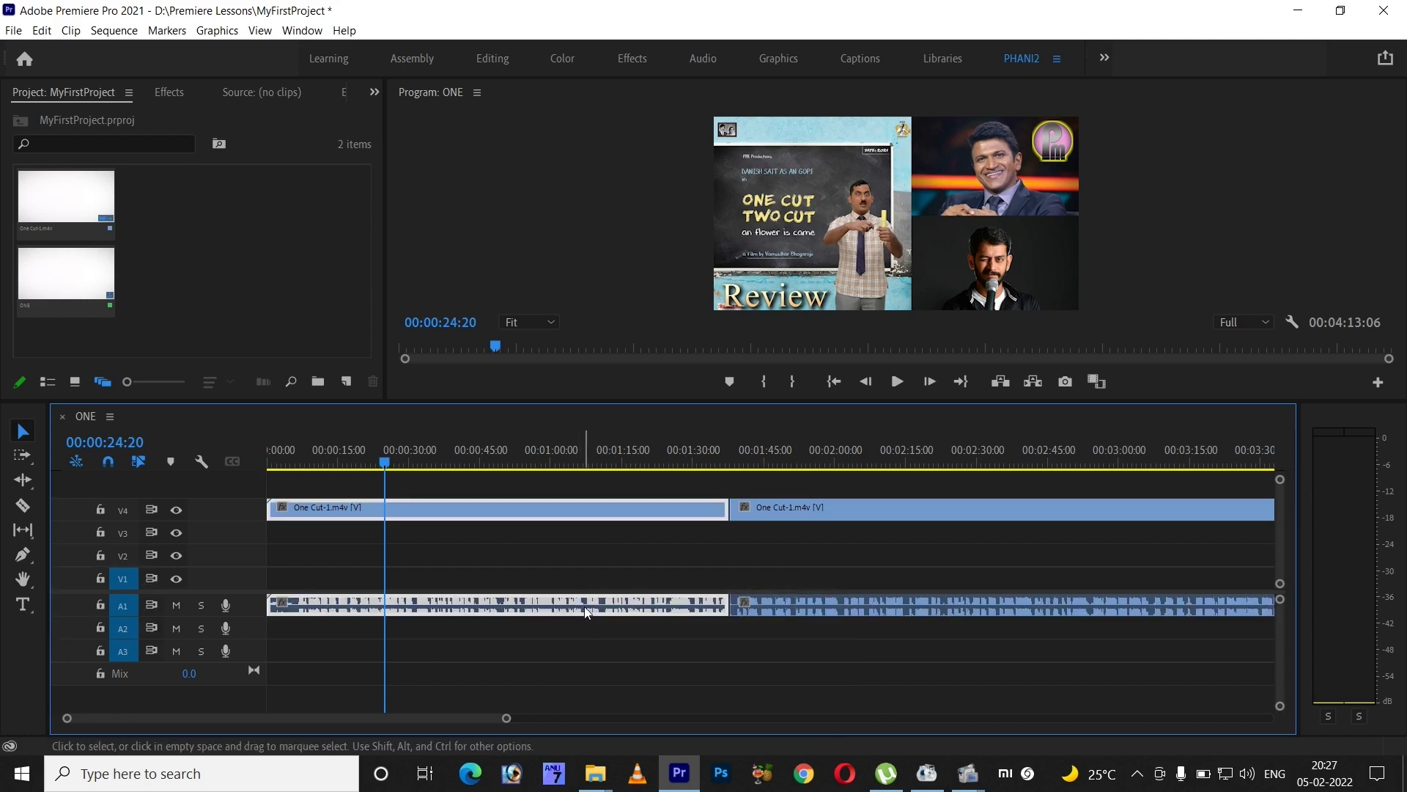
left_click(561, 653)
- Preview the sequence, then record a voice-over clip onto track A1 near 00:00:29
key("space")
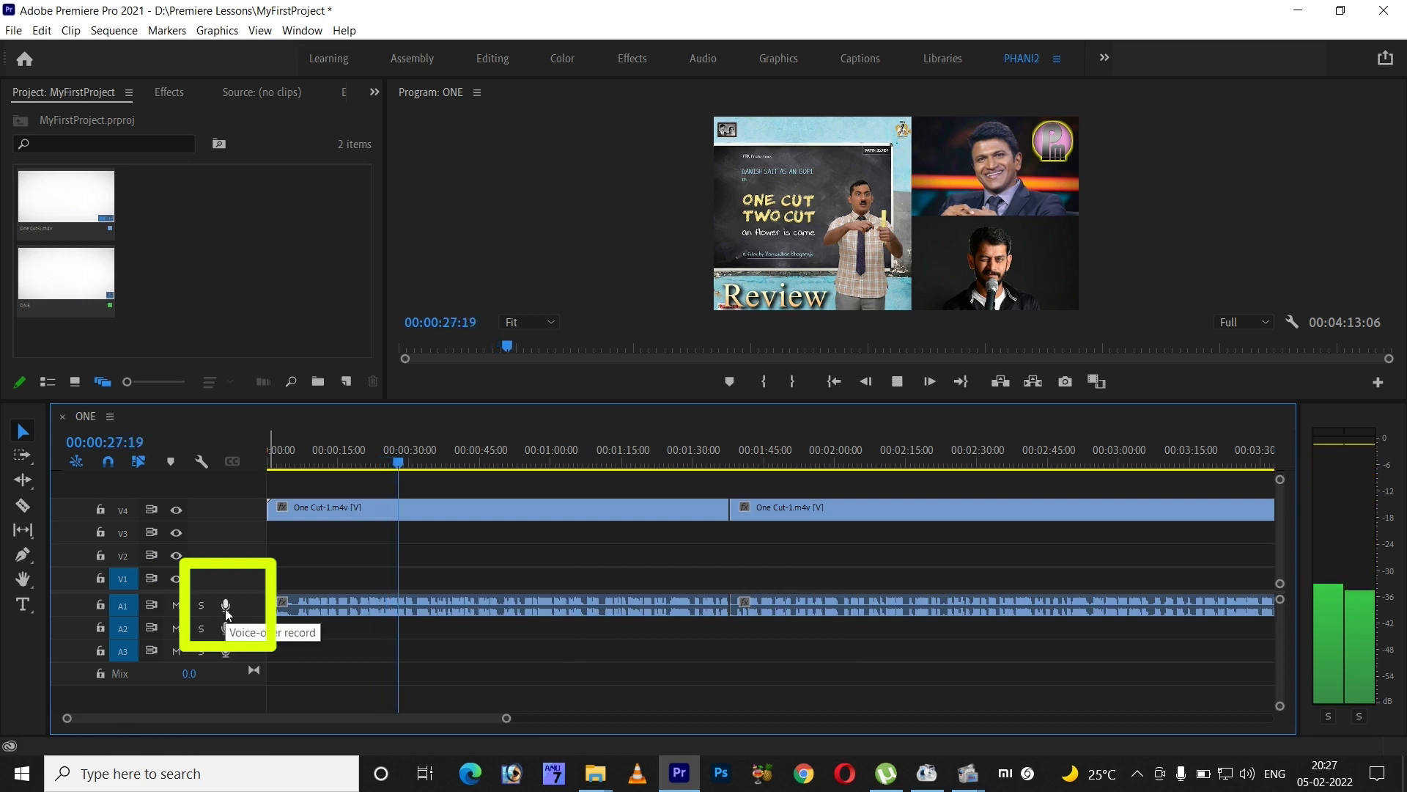
key("space")
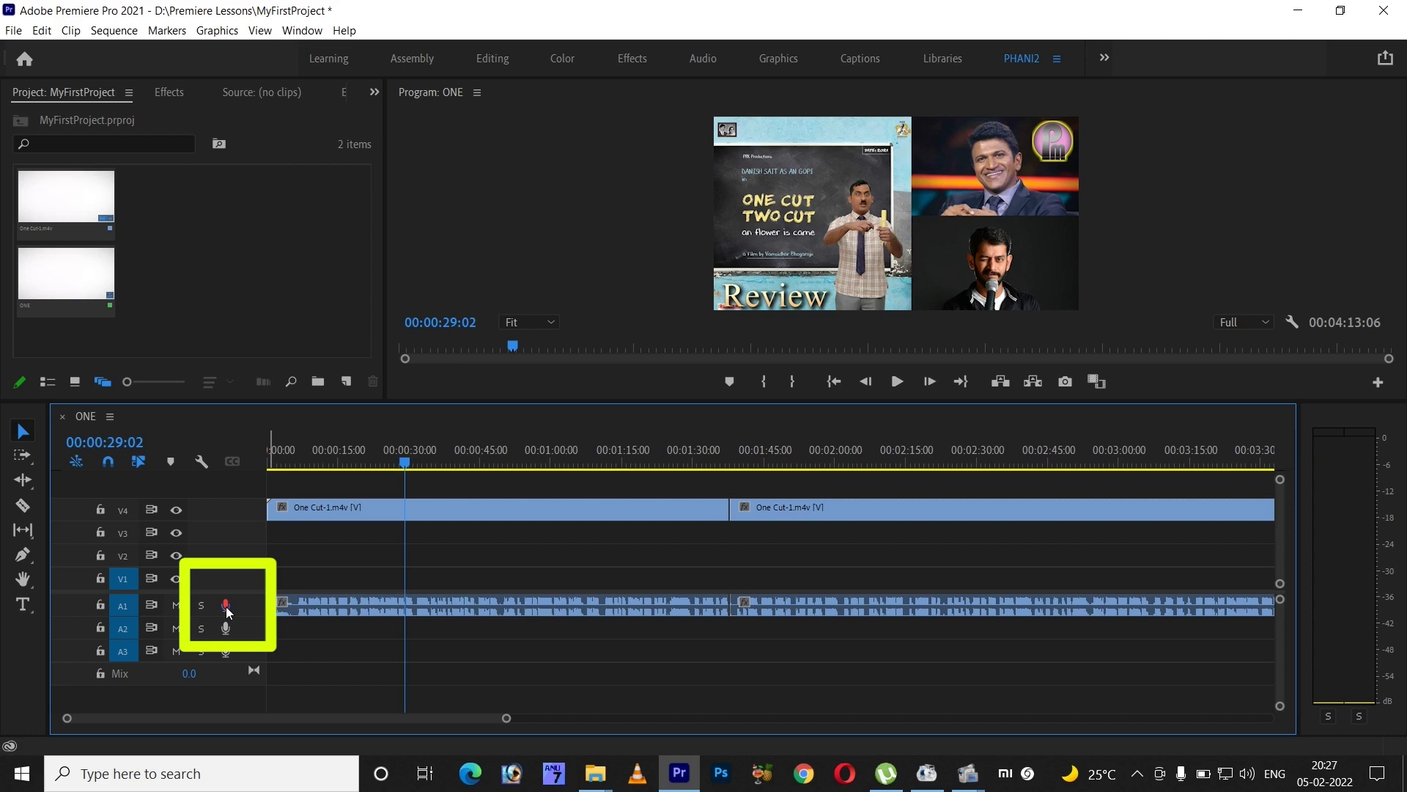
left_click(226, 606)
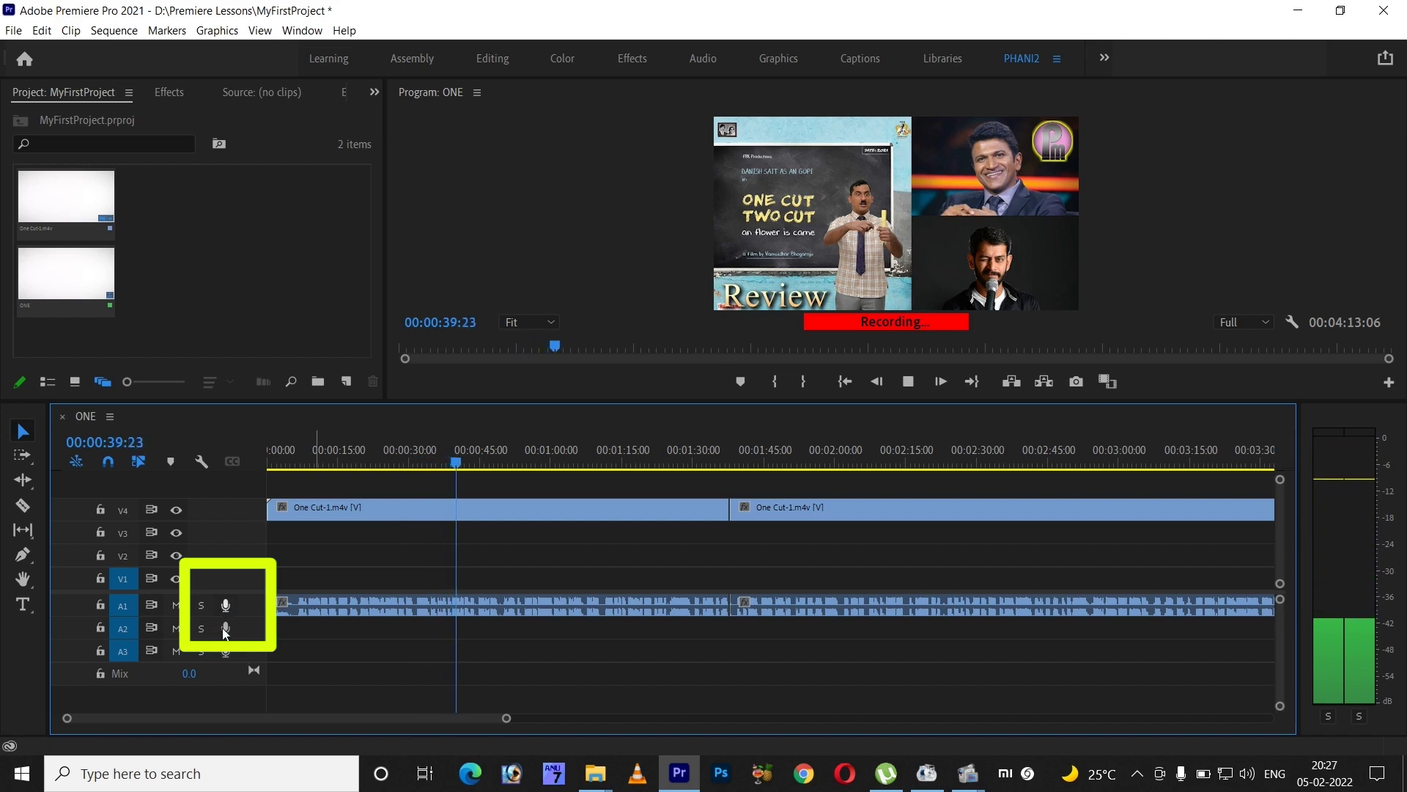
key("space")
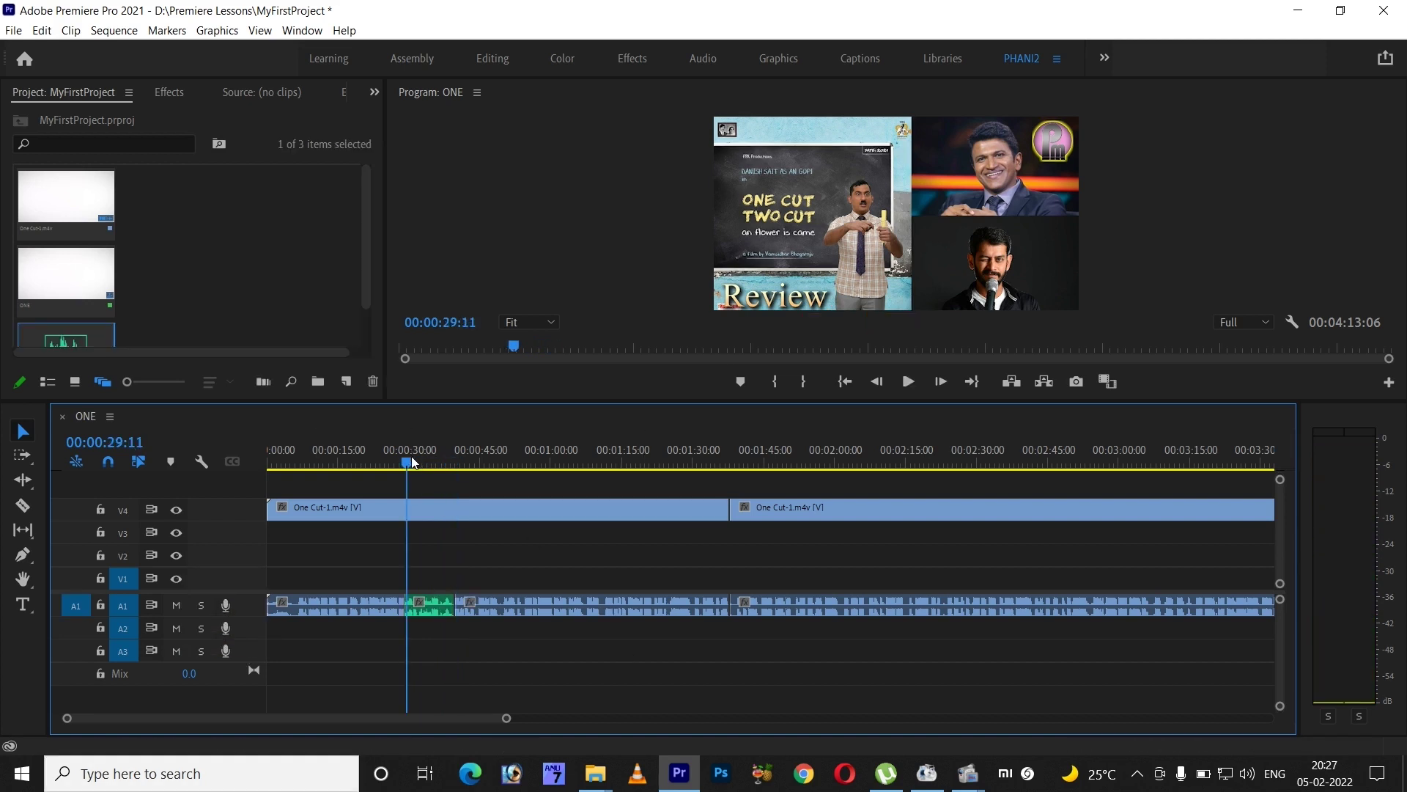
- Play back the new voice-over, then solo A1 and play from 00:00:27:22
key("space")
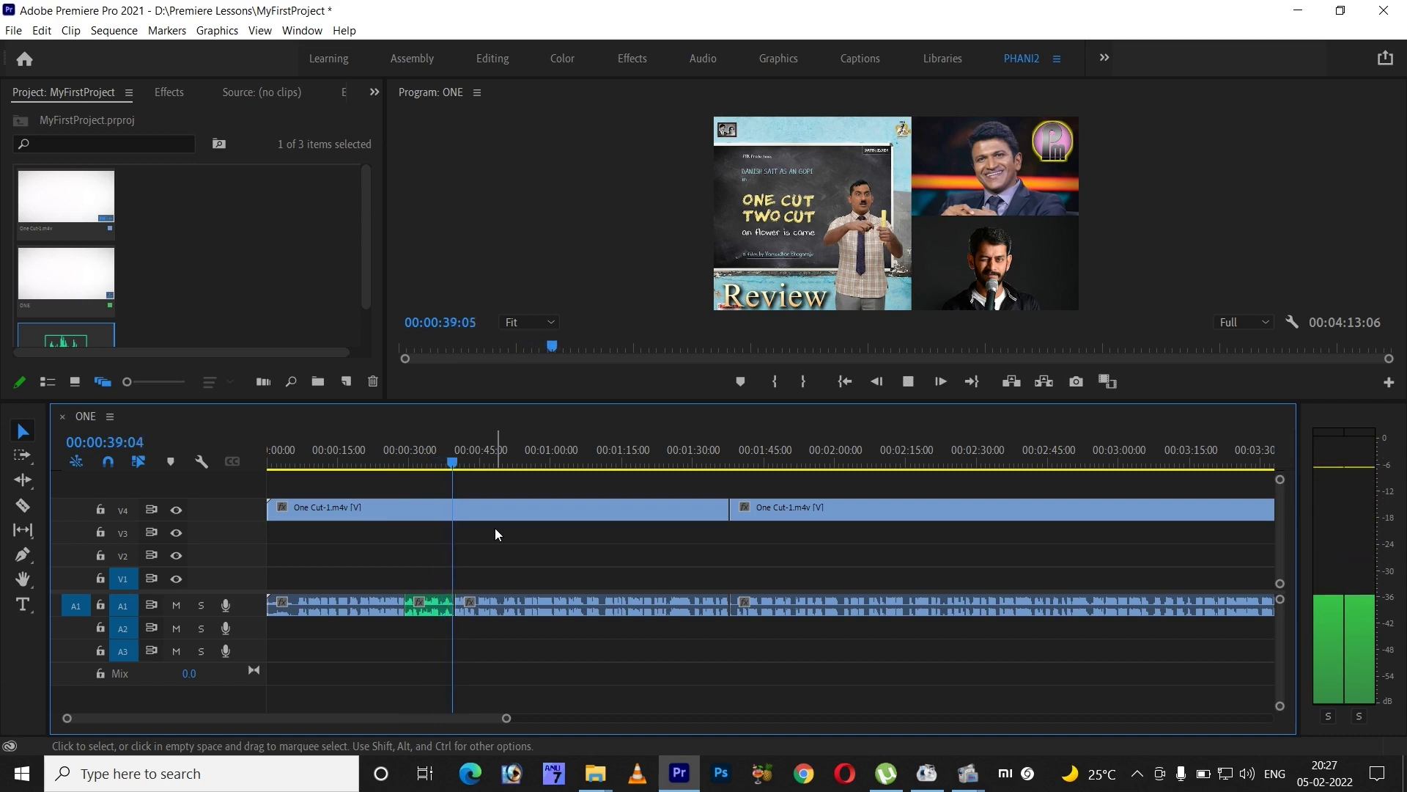
key("space")
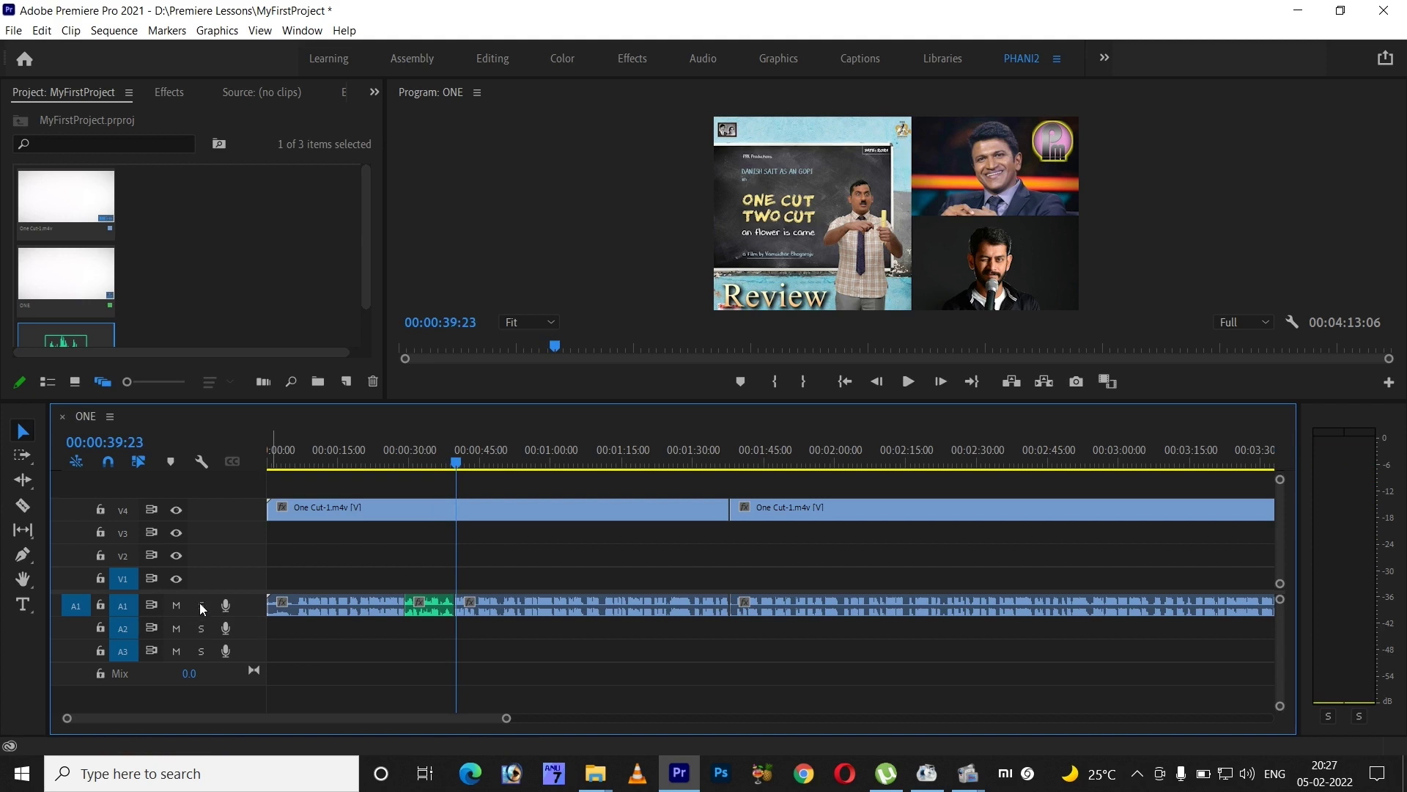
left_click(199, 604)
left_click(400, 447)
key("space")
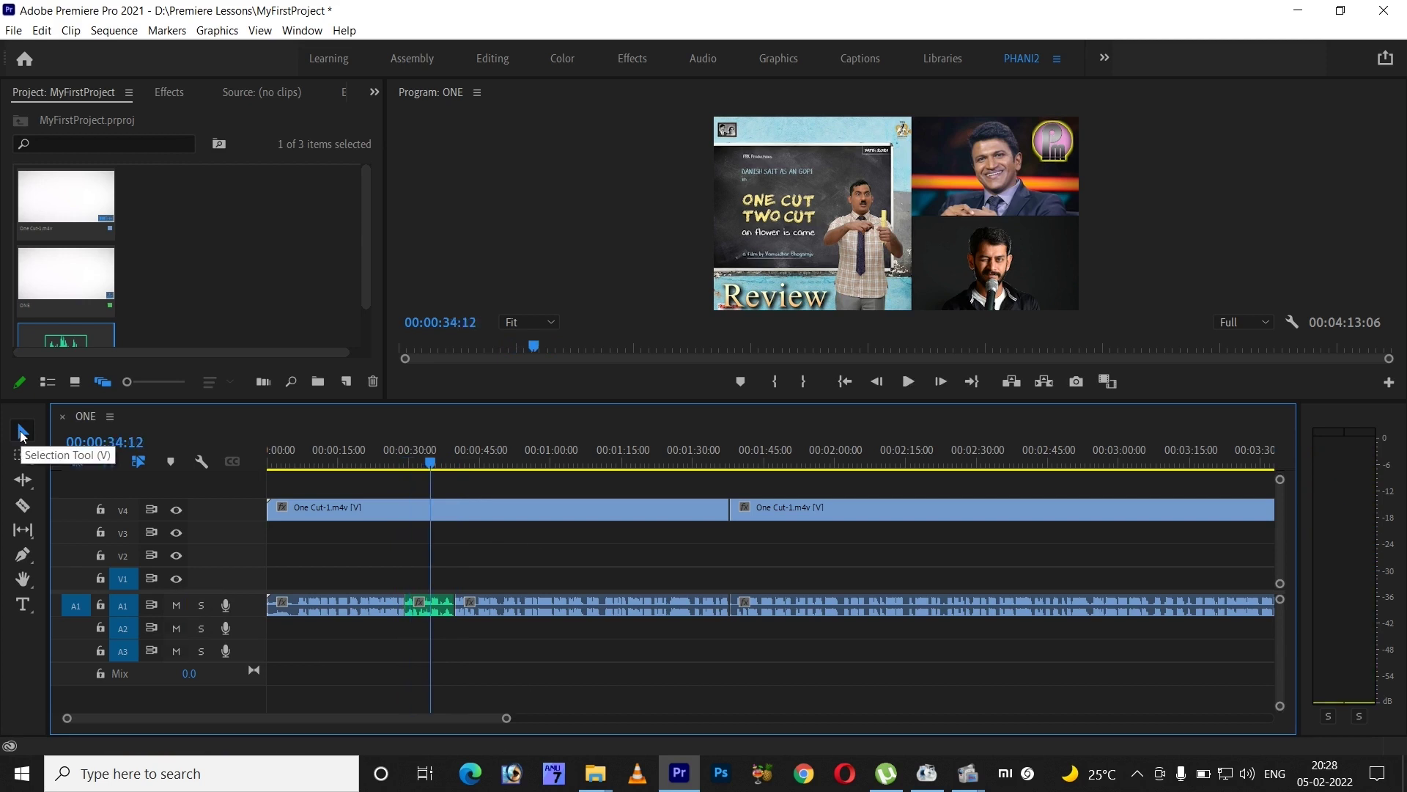
- Switch from the Selection tool to the Hand tool and drag to pan the timeline view
left_click(21, 434)
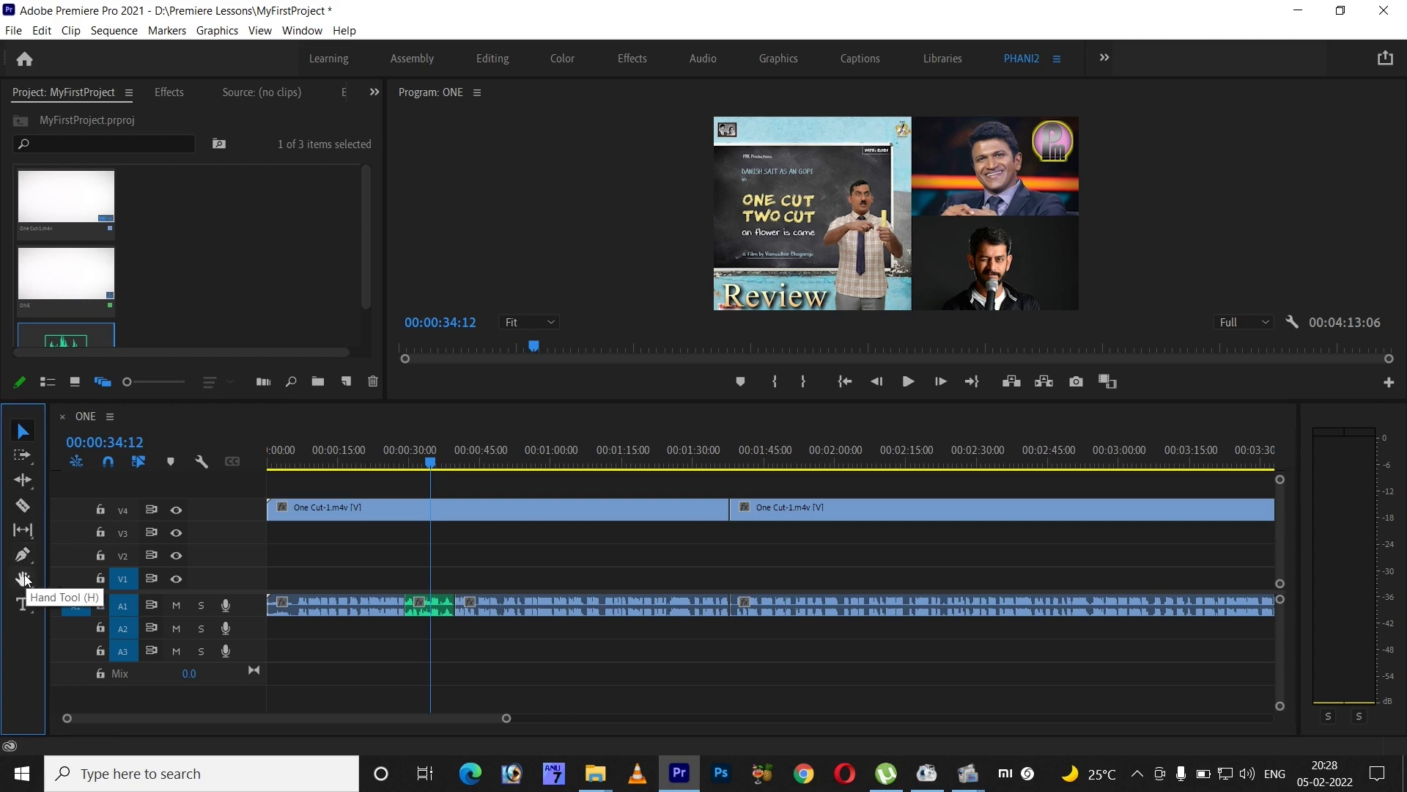
left_click(23, 579)
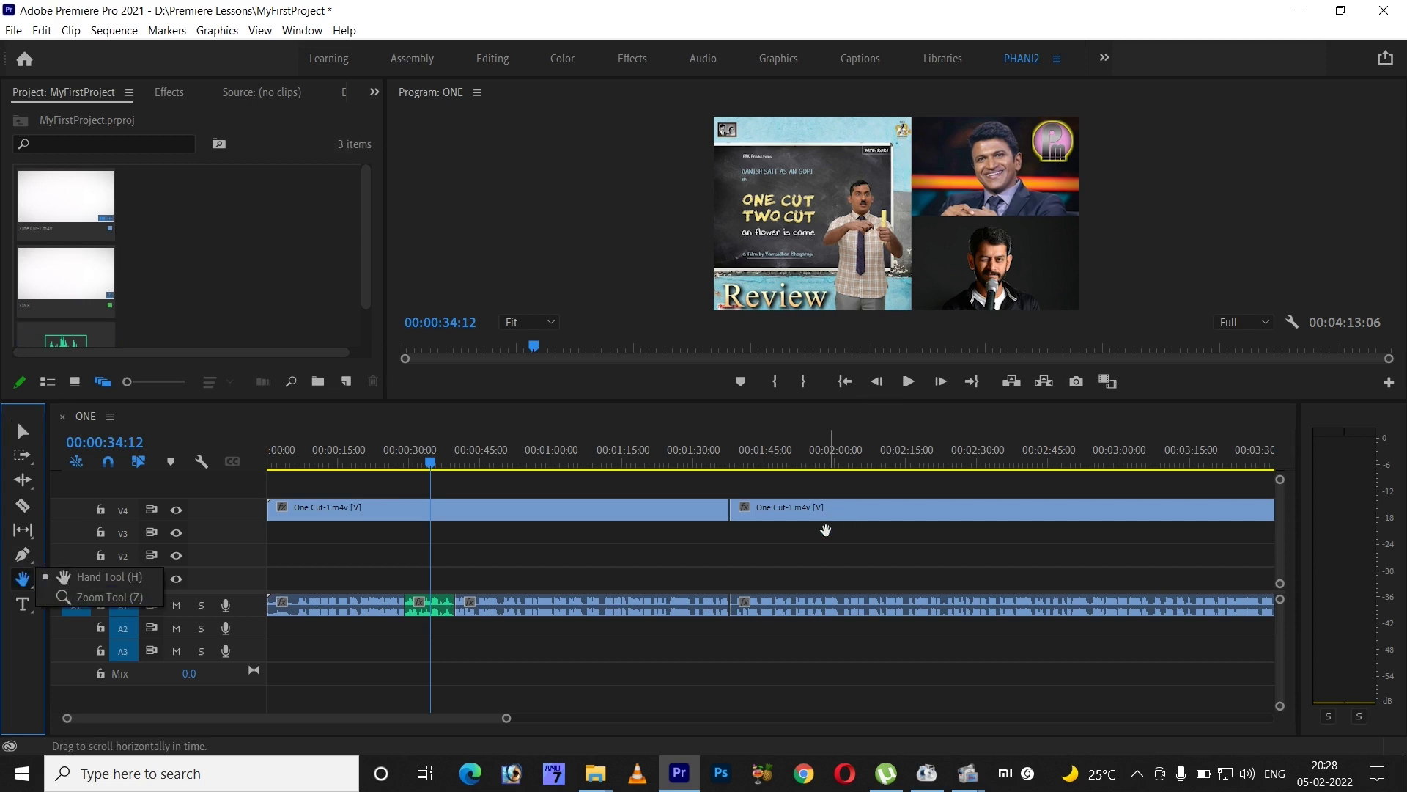
left_click_drag(745, 549, 471, 556)
mouse_move(902, 556)
left_mouse_down()
mouse_move(377, 563)
mouse_move(1275, 566)
left_mouse_up()
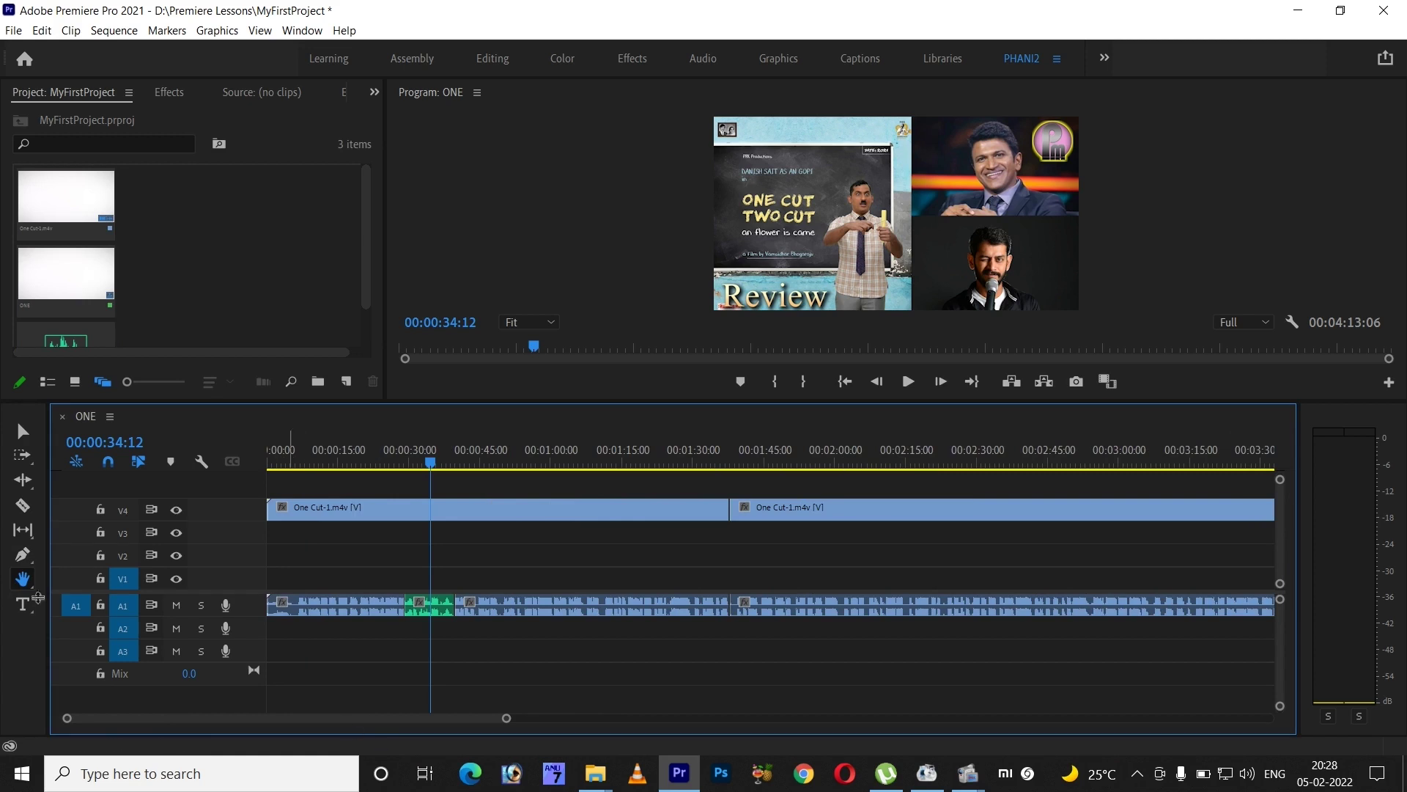
left_click(23, 604)
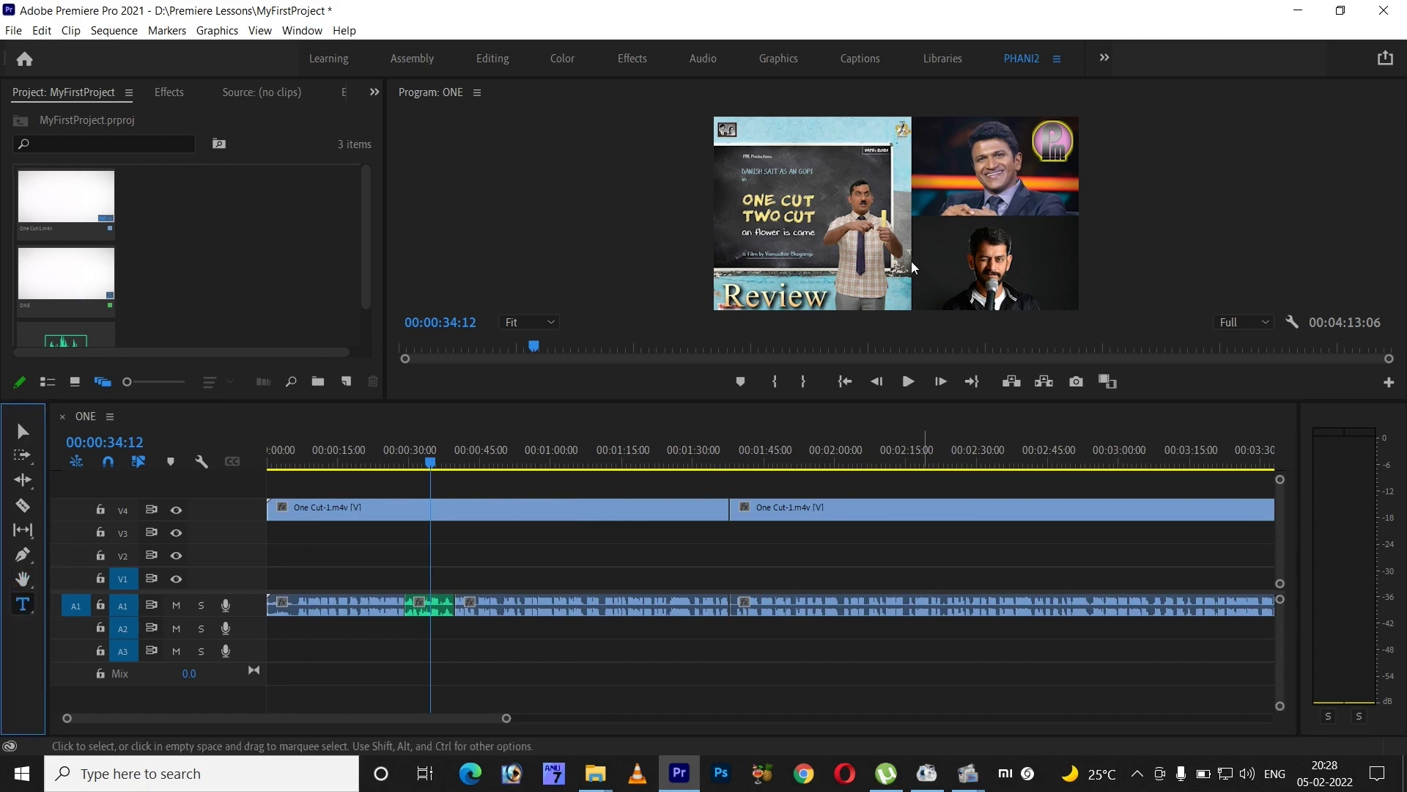
left_click(800, 237)
left_click(807, 233)
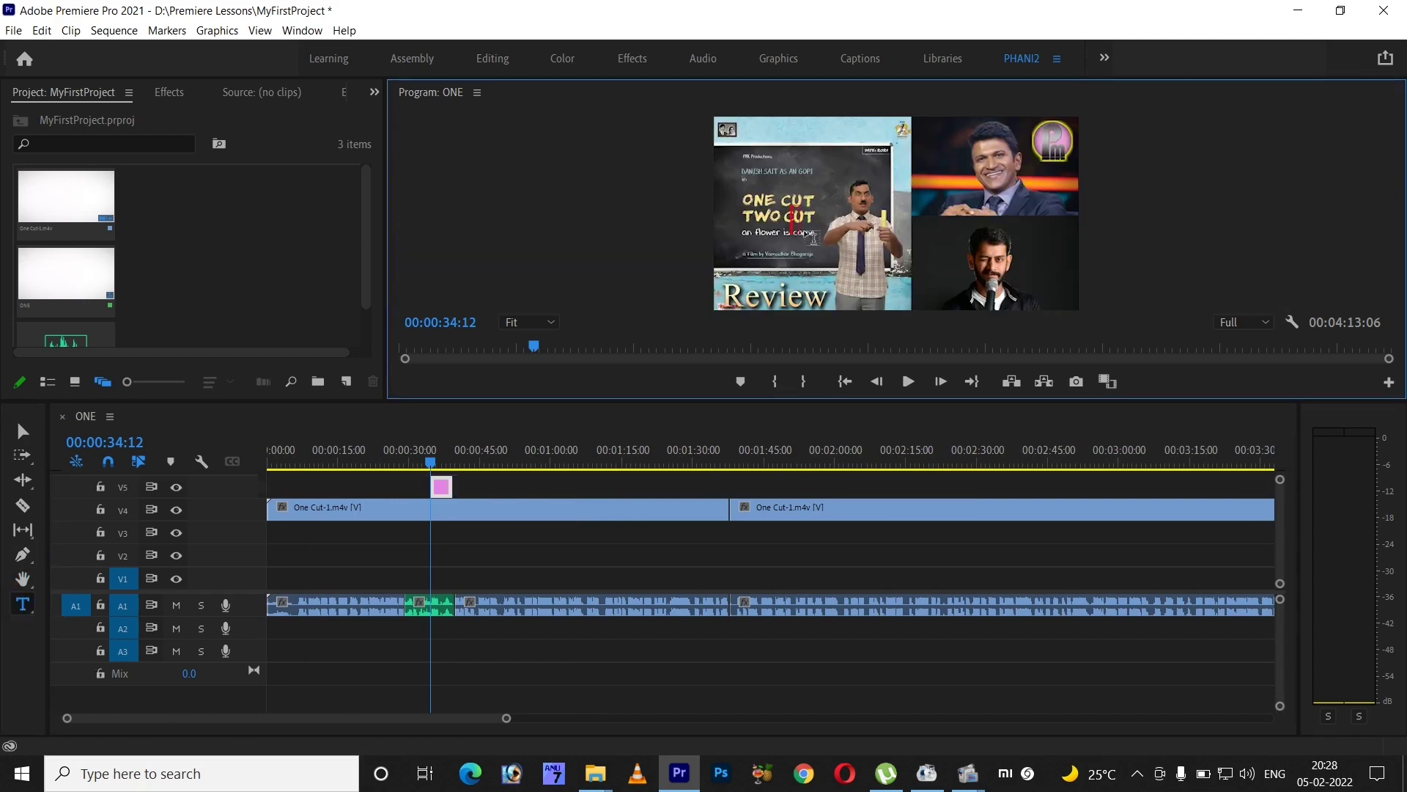
type("SIVA")
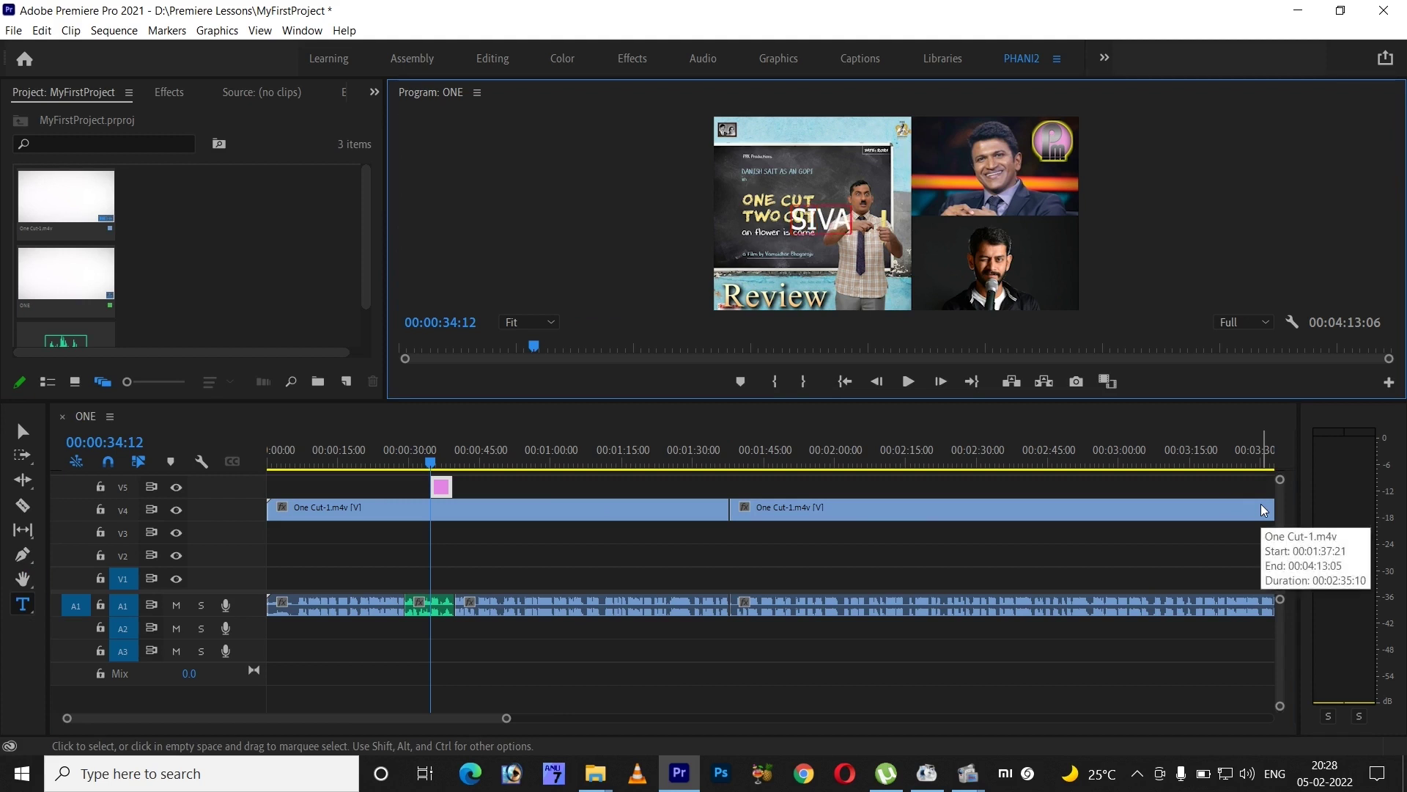
type(" KUMAR")
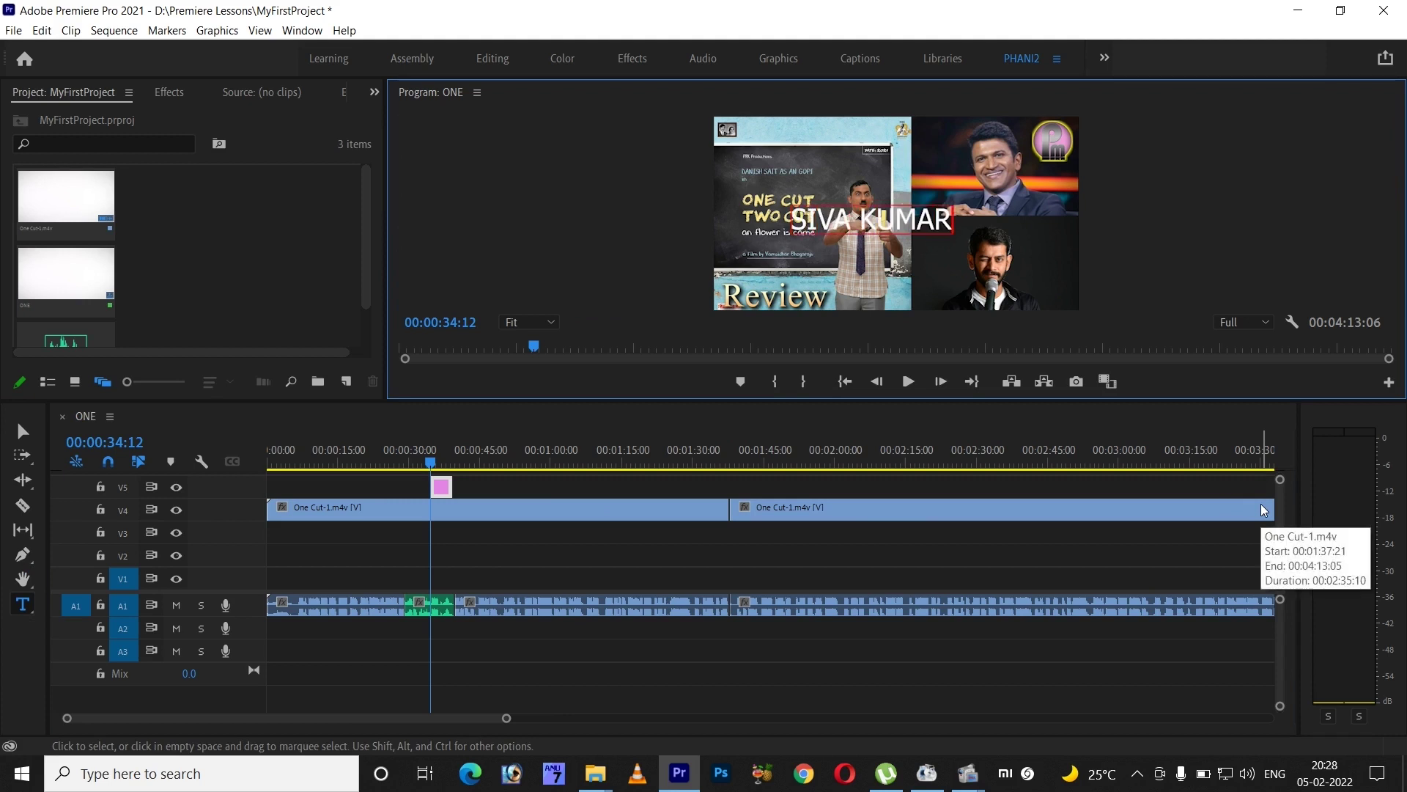
key("Return")
type("P")
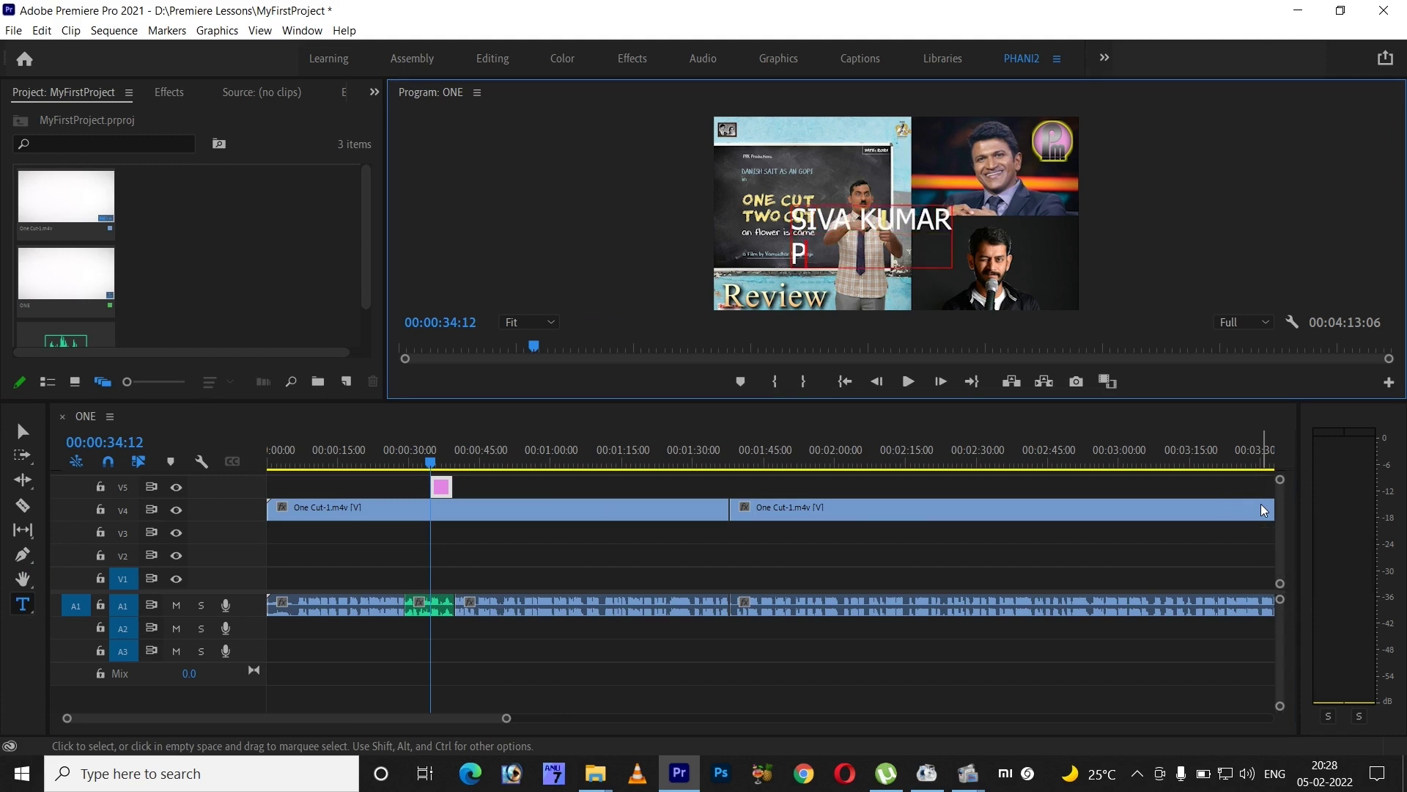
type("HANI")
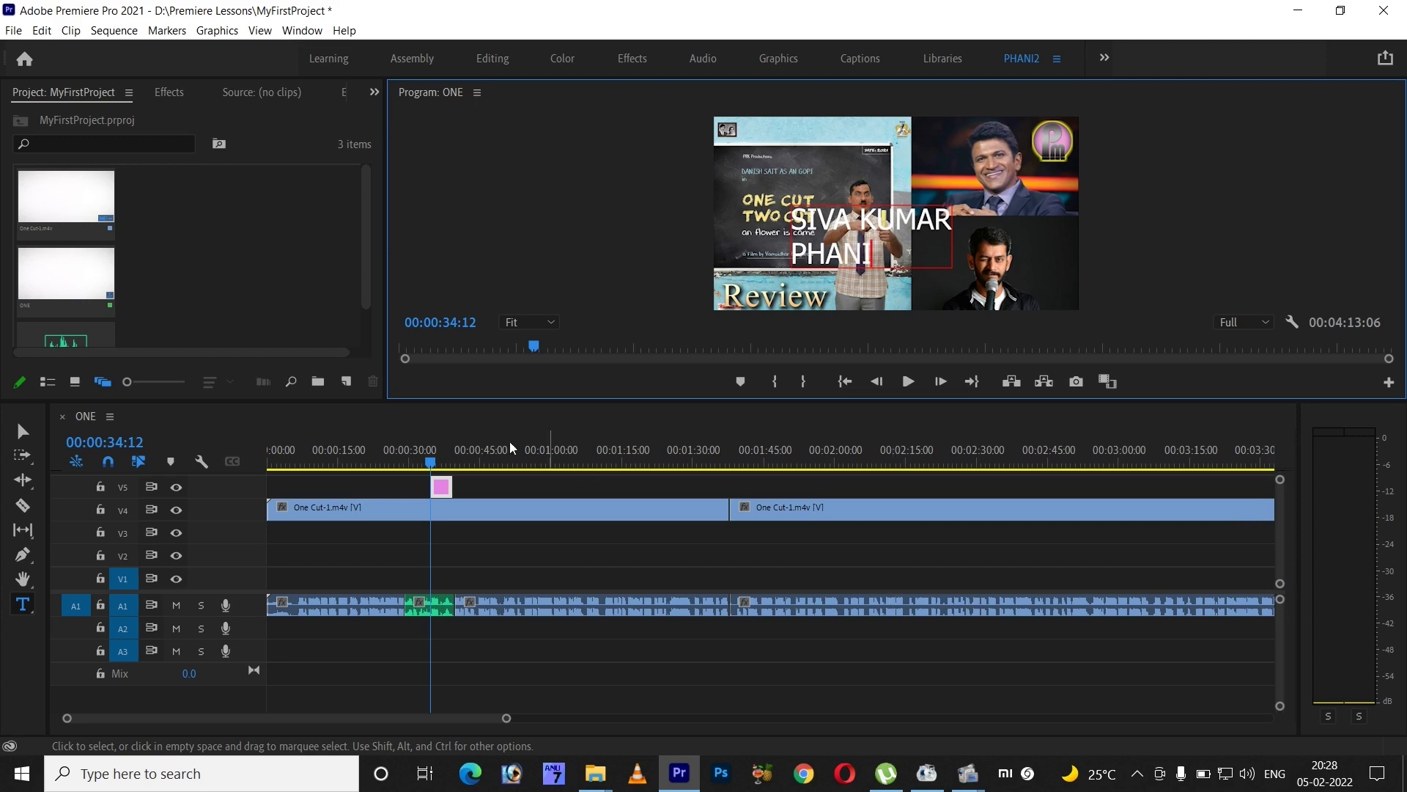
left_click(21, 430)
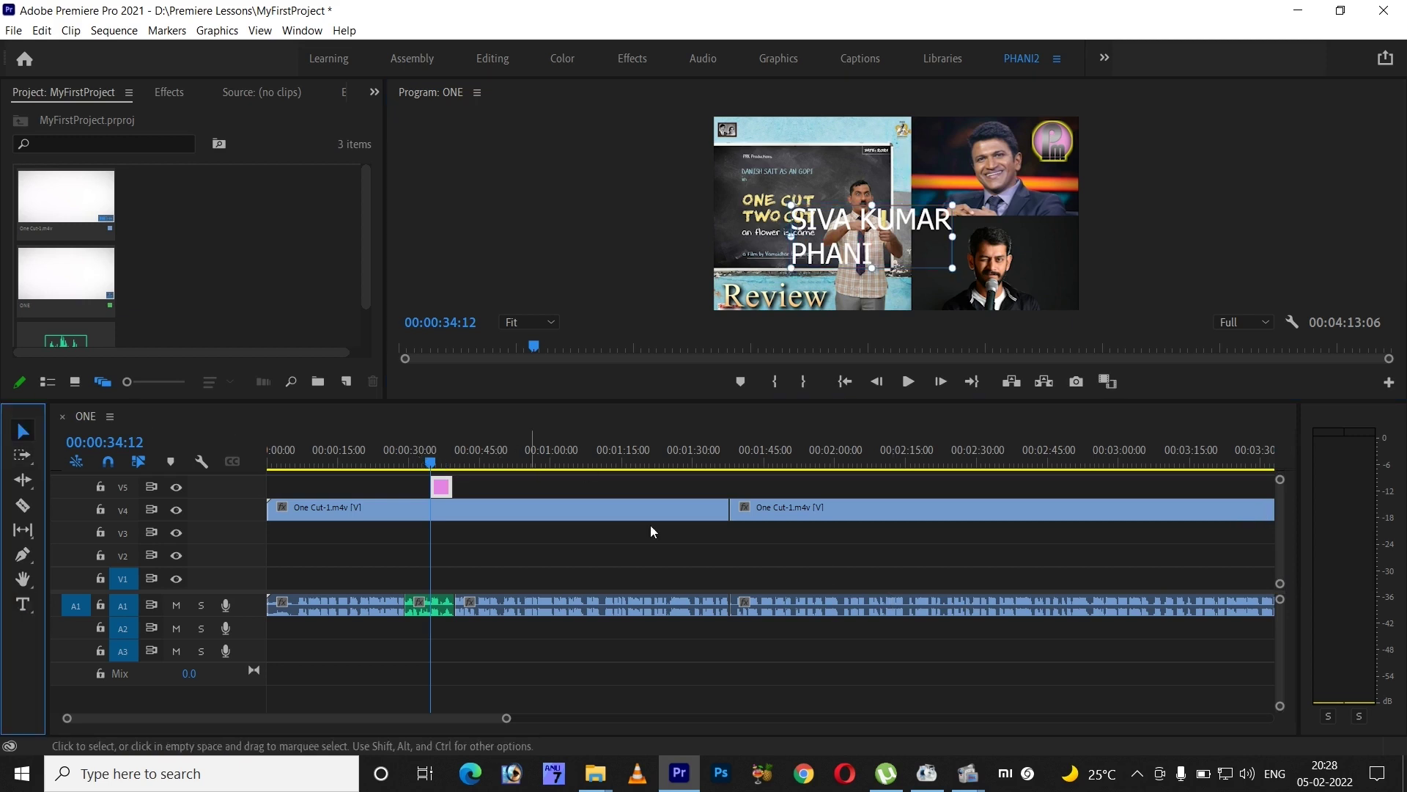
- Play the sequence with the new title, save the project, and open File Explorer
key("space")
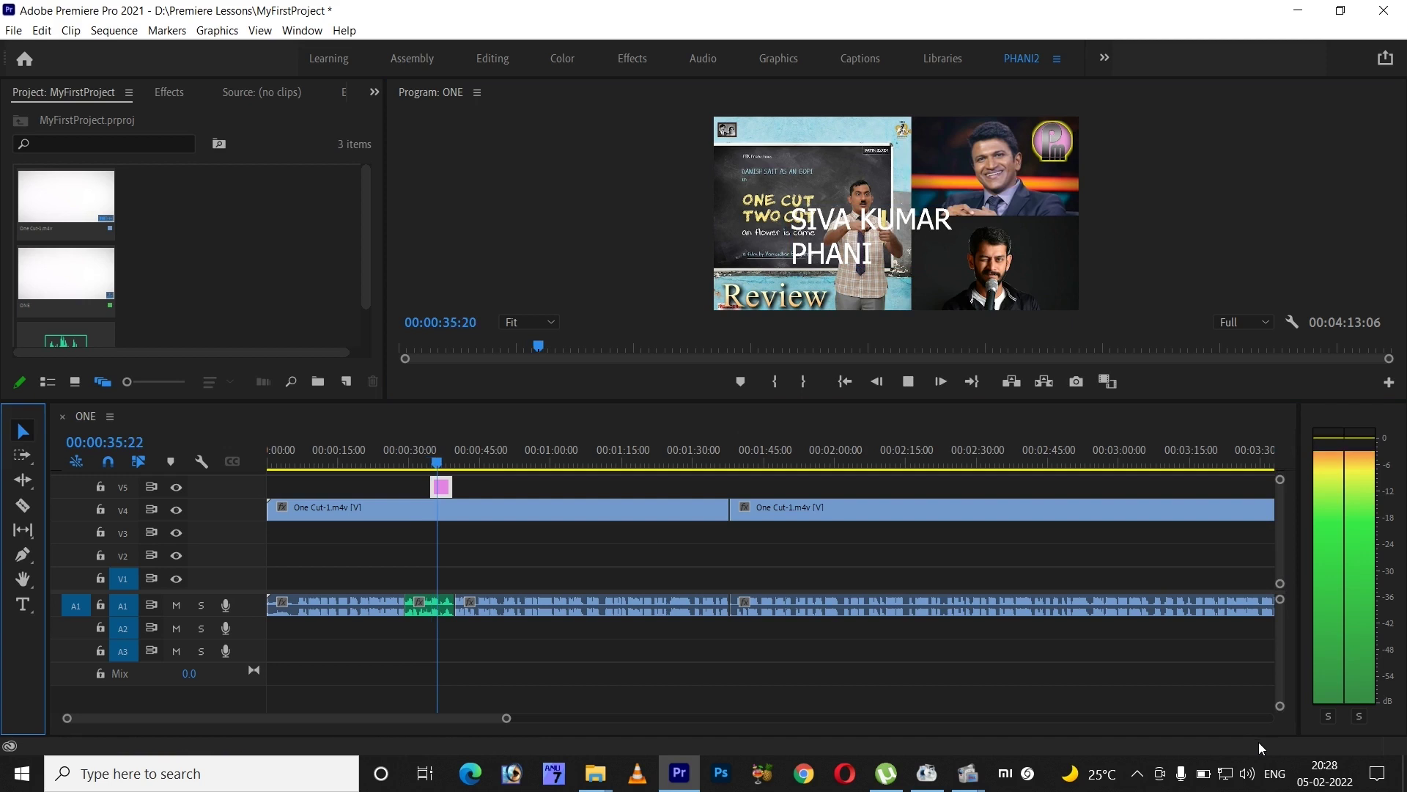
key("ctrl+s")
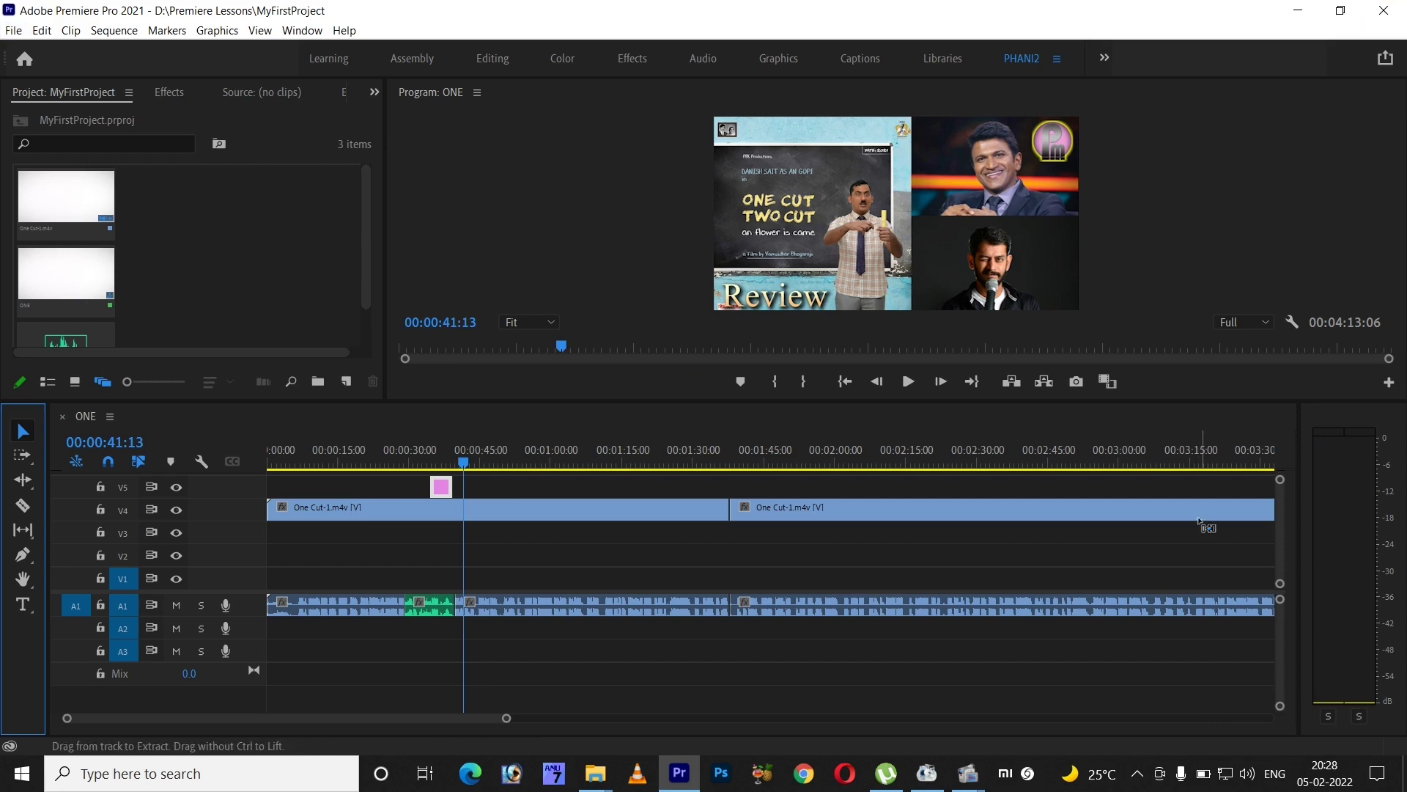
key("super+e")
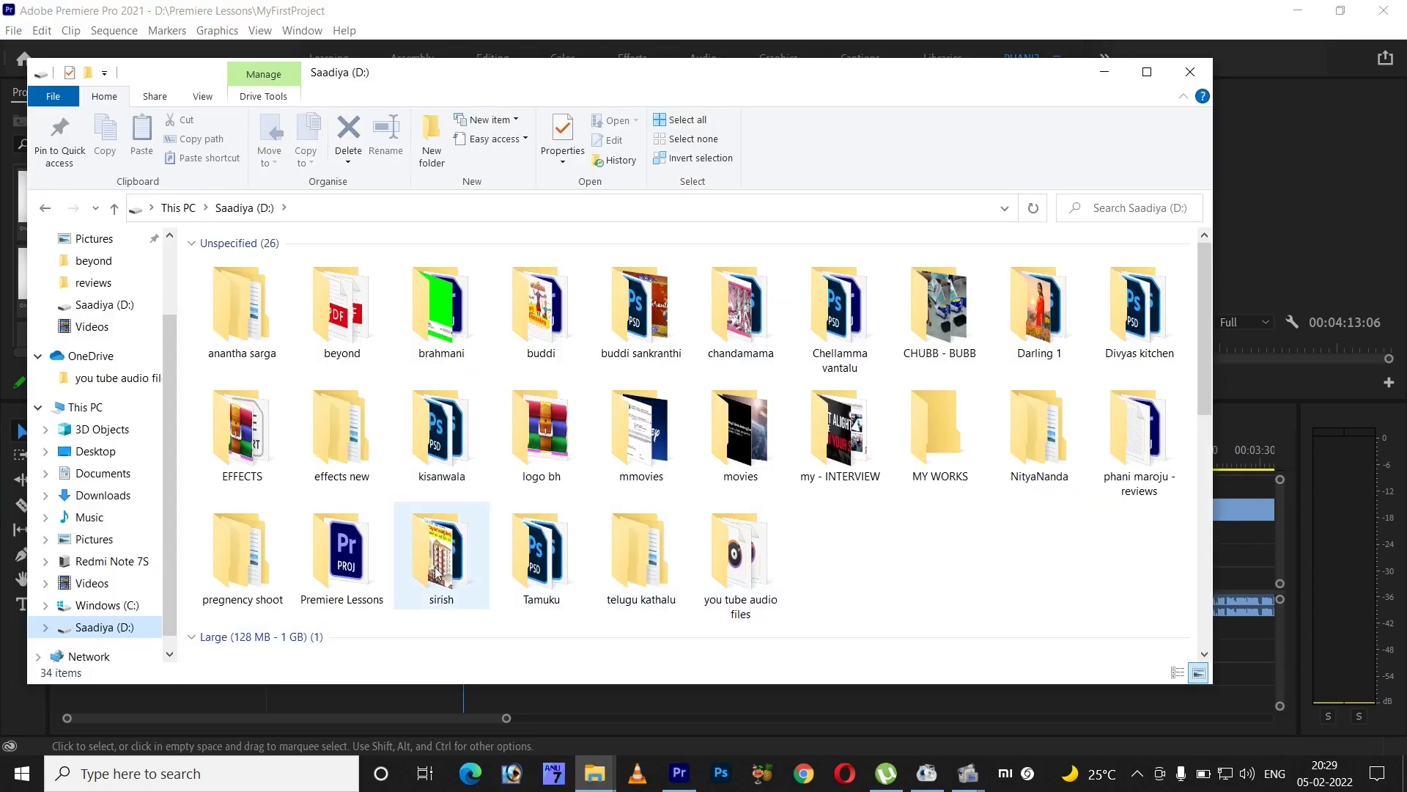
- Locate Audio 1 in Premiere Lessons > Adobe Premiere Pro Captured Audio > MyFirstProject, then close Explorer
double_click(358, 578)
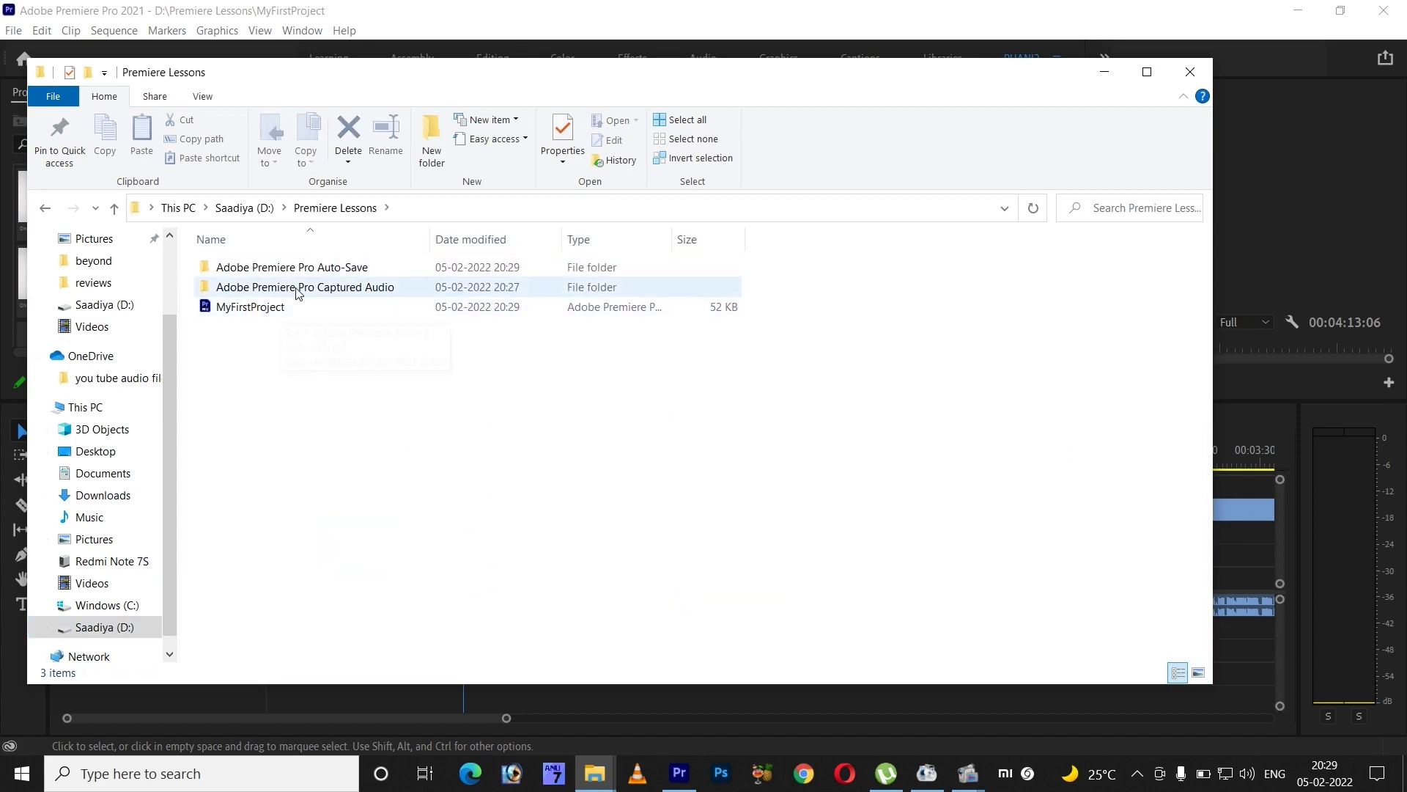
double_click(337, 268)
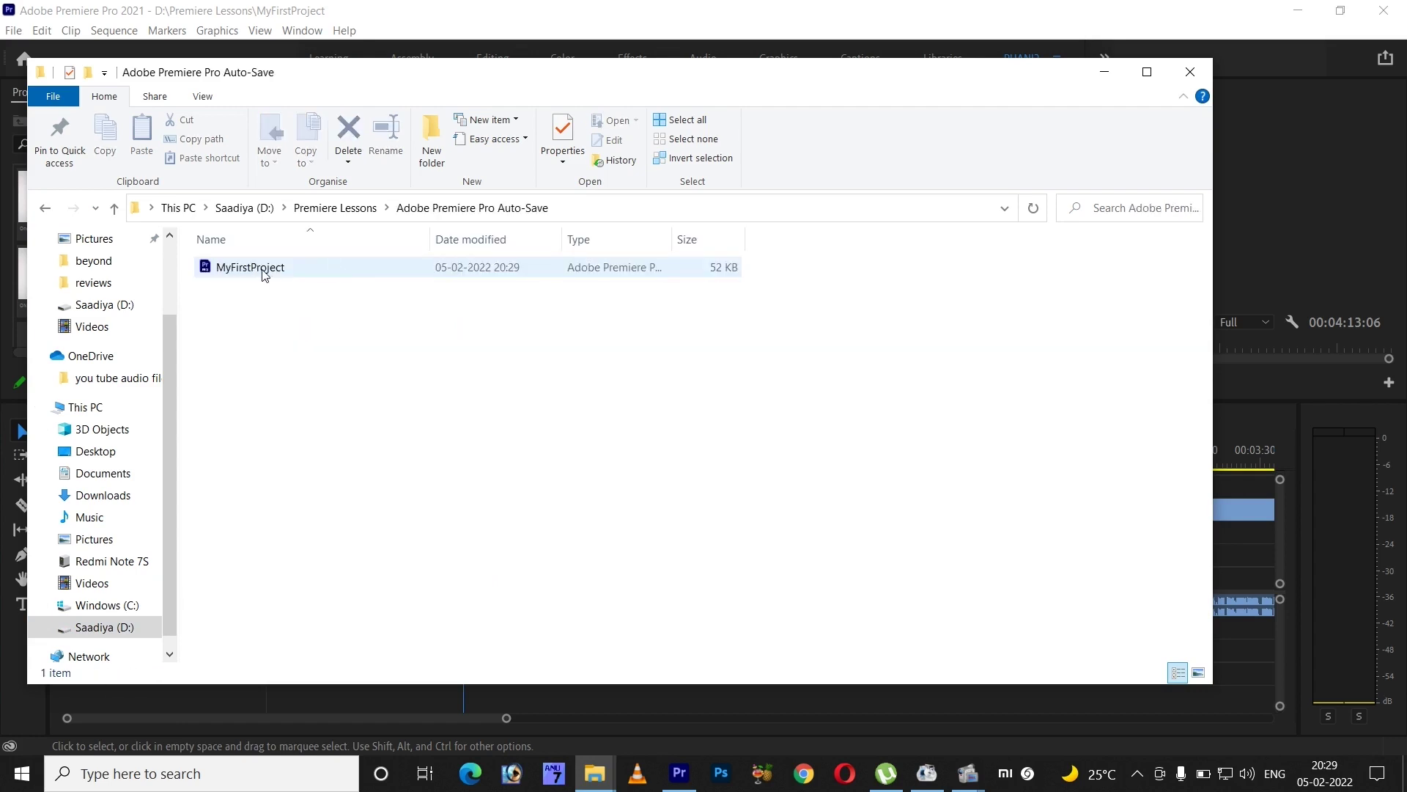
left_click(45, 210)
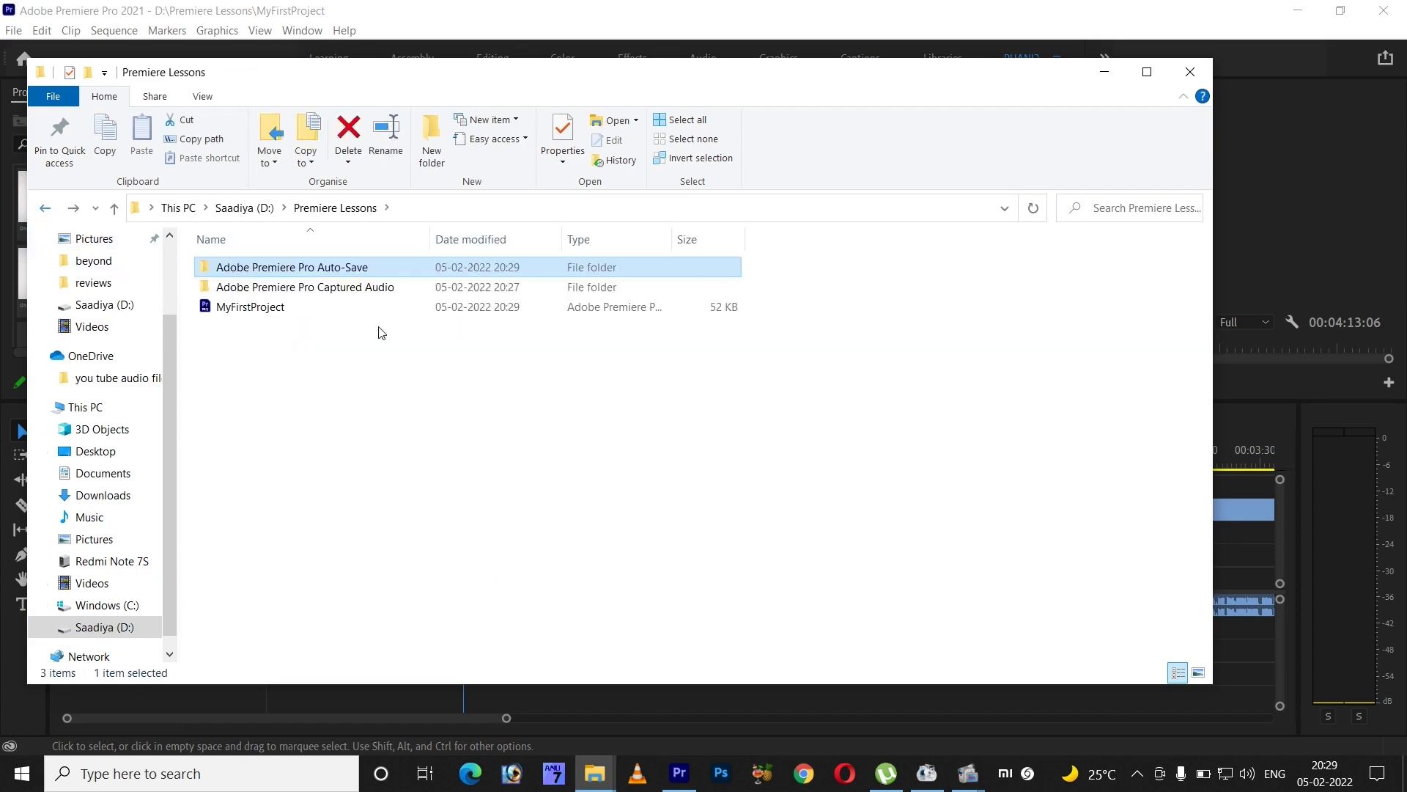
double_click(324, 289)
double_click(278, 268)
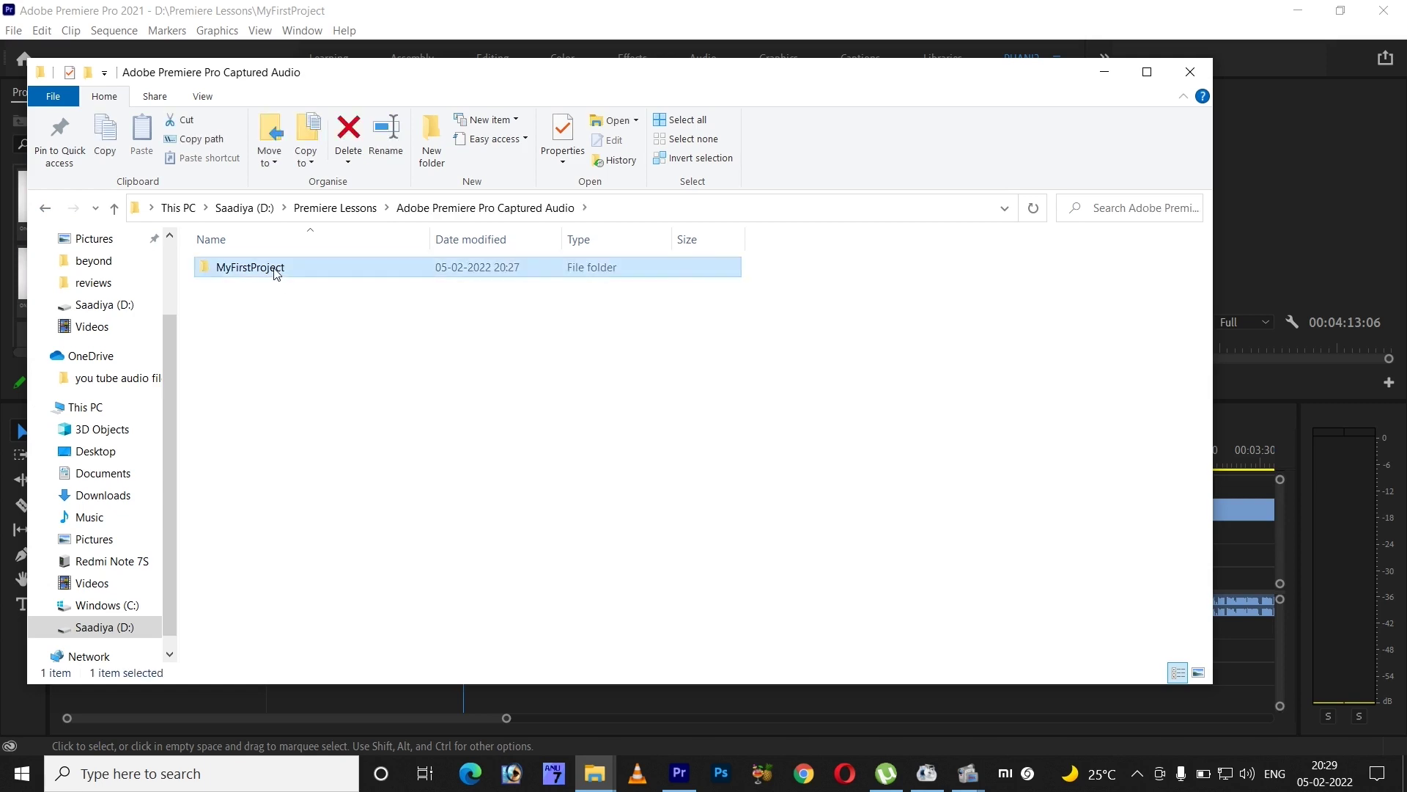
left_click(1190, 71)
left_click(70, 31)
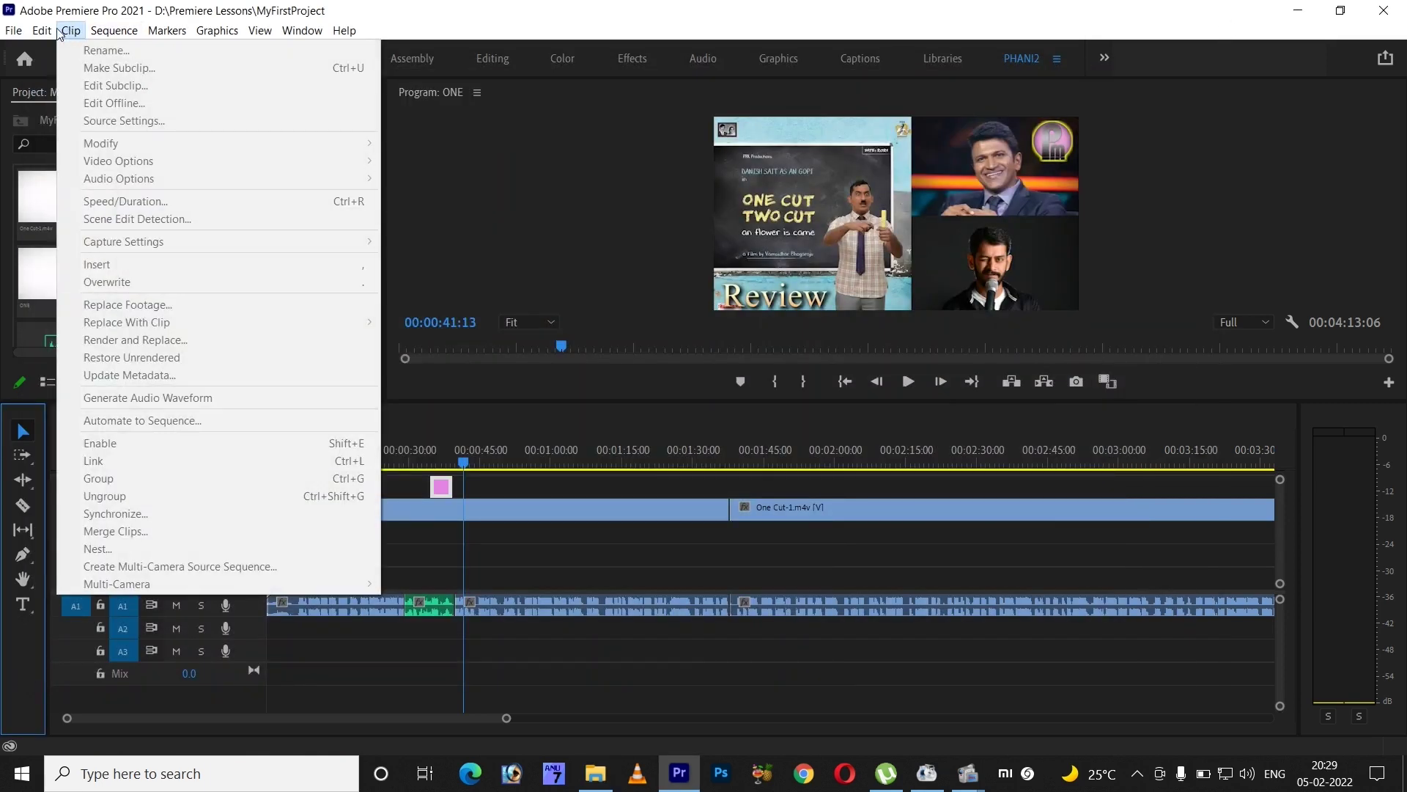
- Change the Auto Save preference from every 15 minutes to every 1 minute
mouse_move(42, 30)
mouse_move(121, 529)
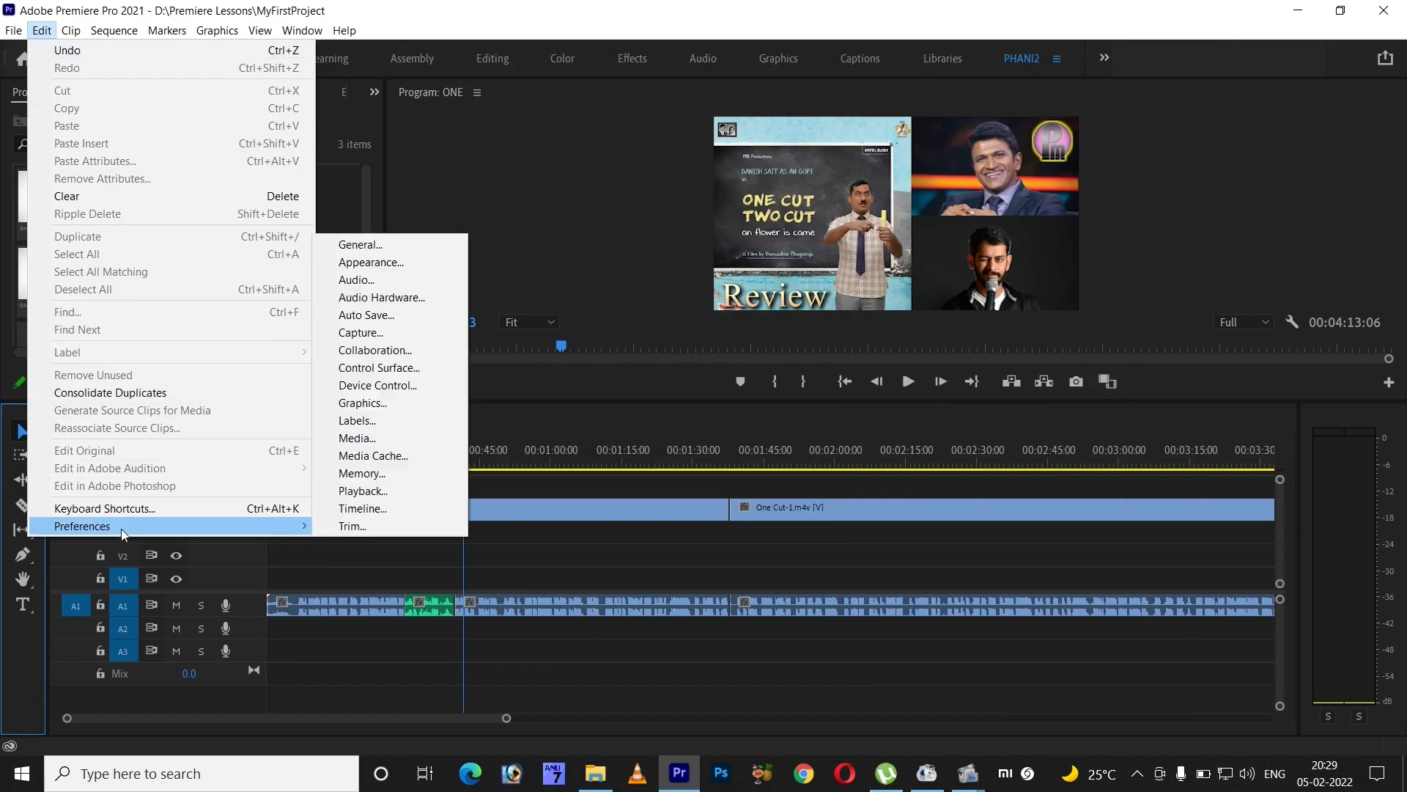
left_click(402, 323)
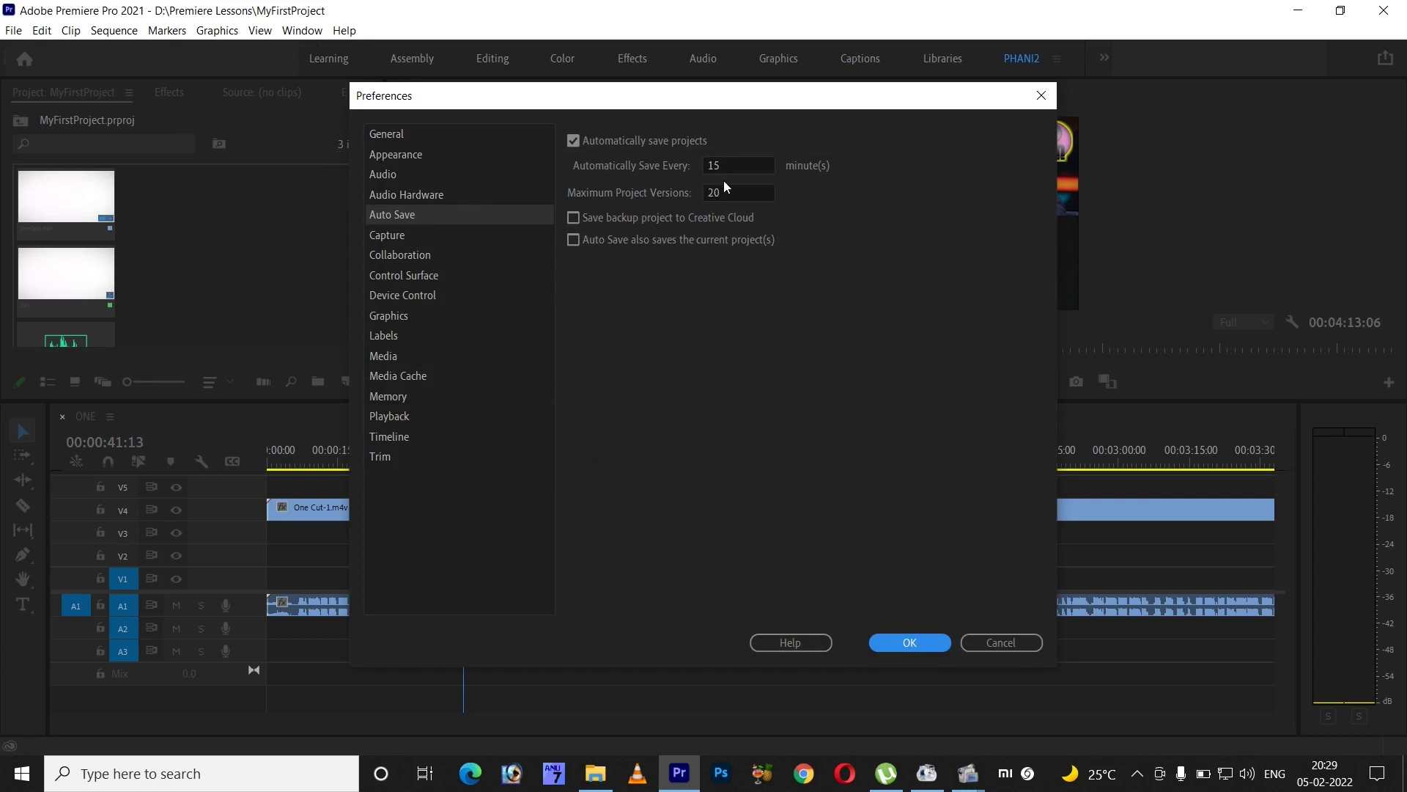
left_click(718, 164)
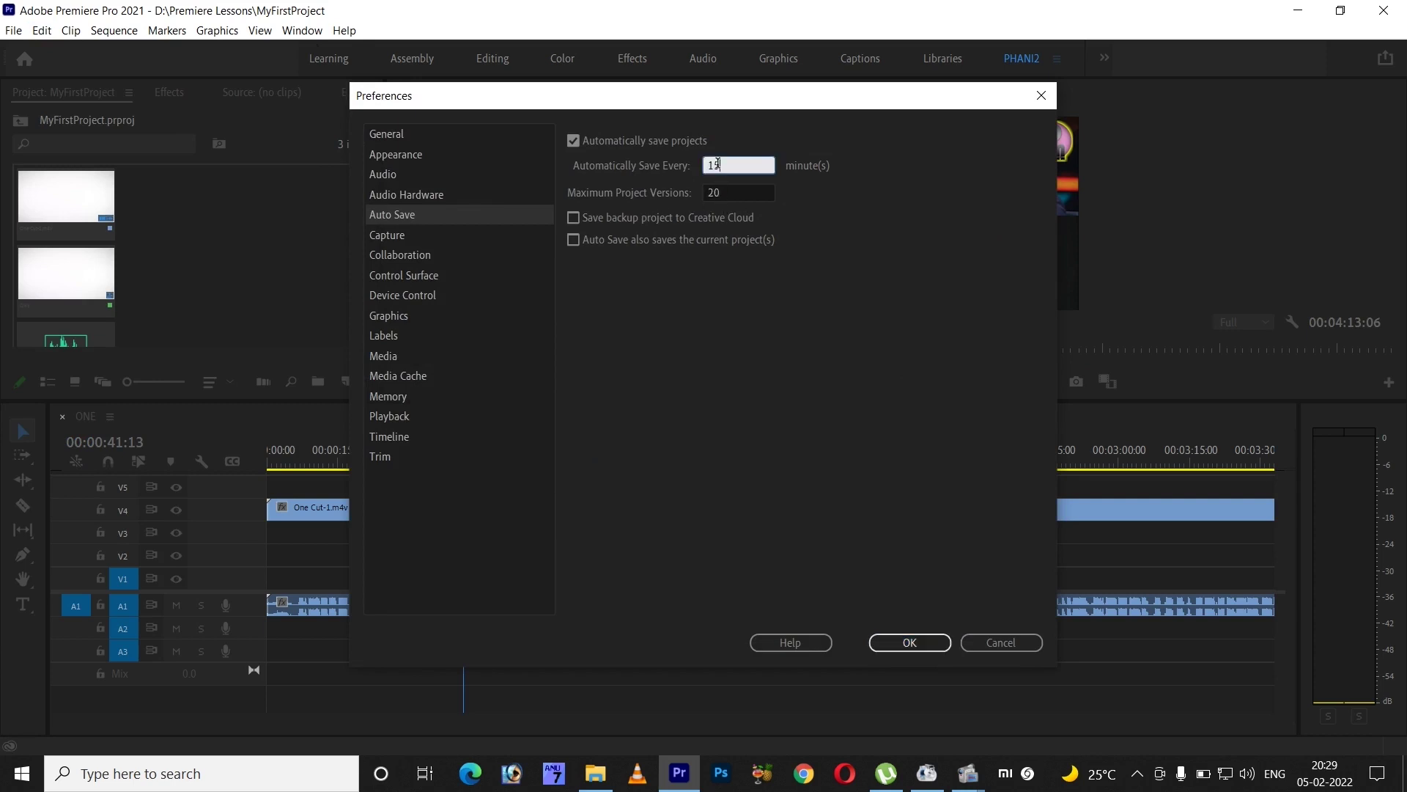
type("1")
left_click(945, 643)
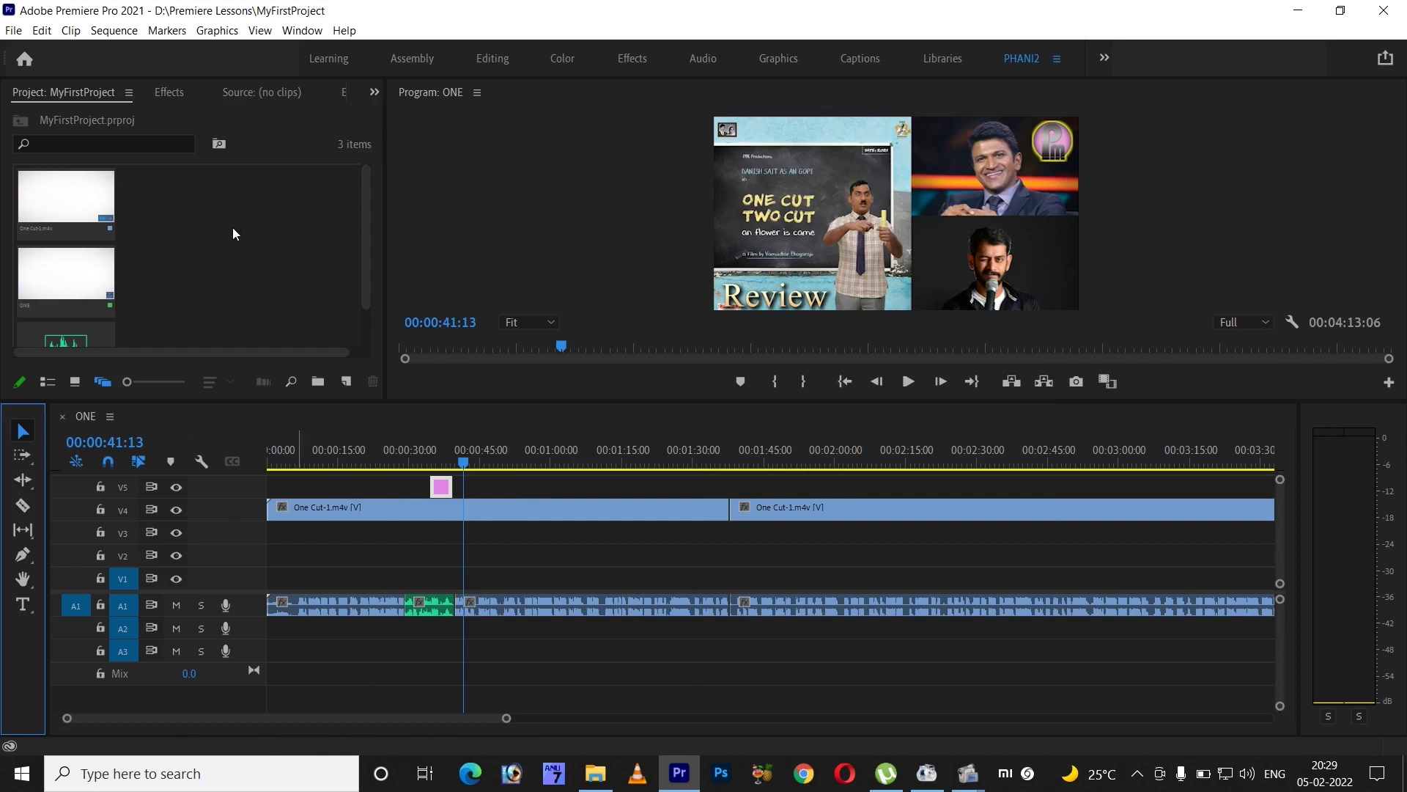
- Play sequence ONE from the start, zooming the timeline in, and stop about five seconds in
left_click(238, 356)
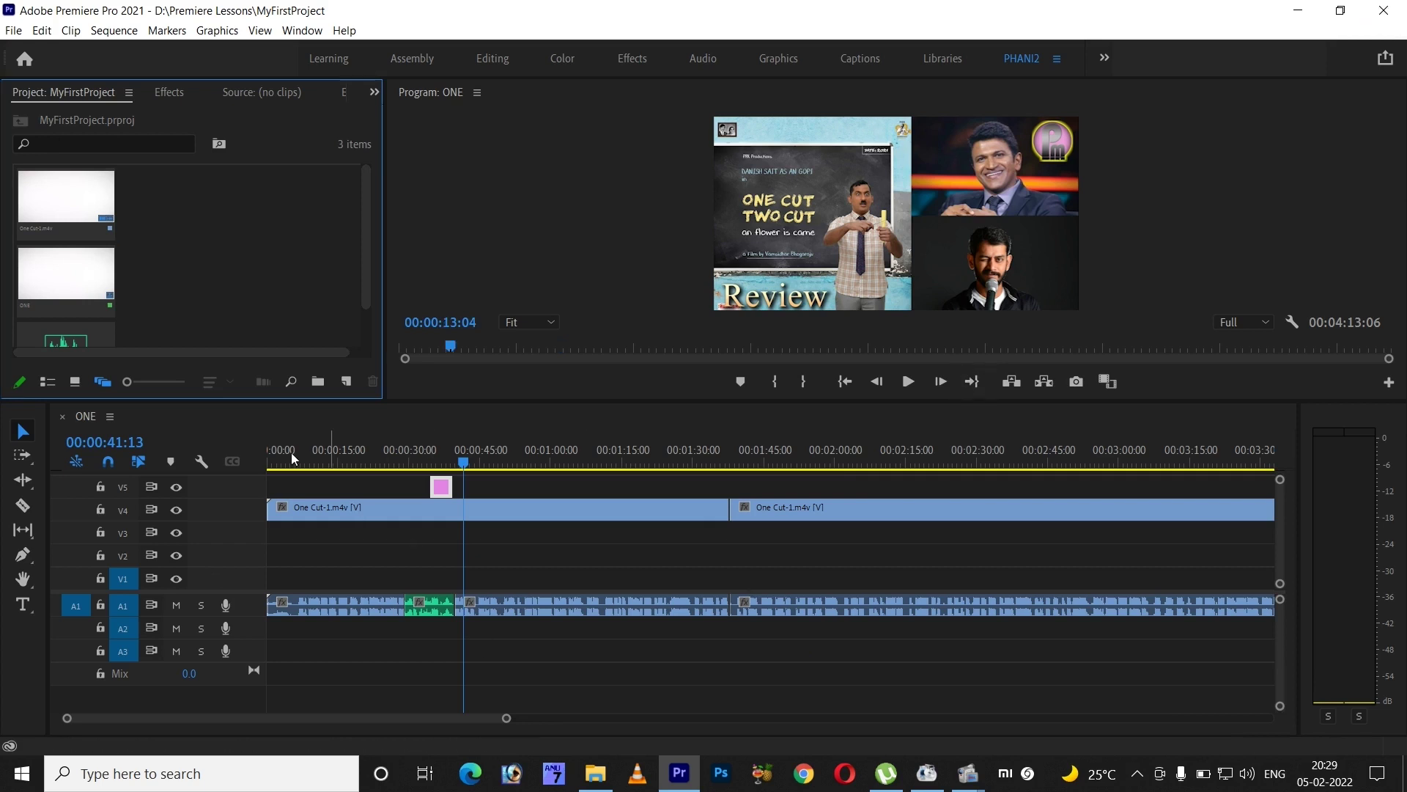
left_click(1133, 706)
key("Home")
key("space")
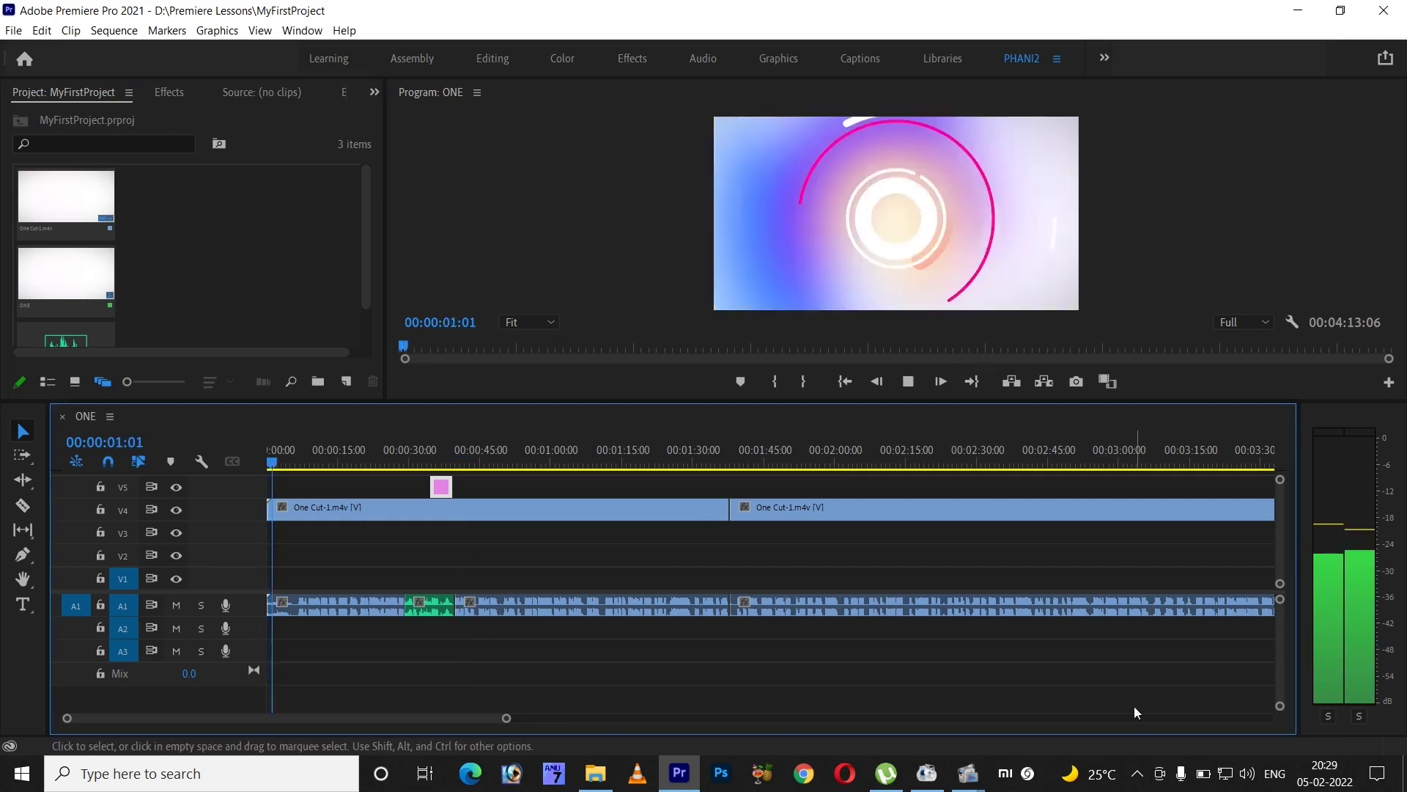
key("=")
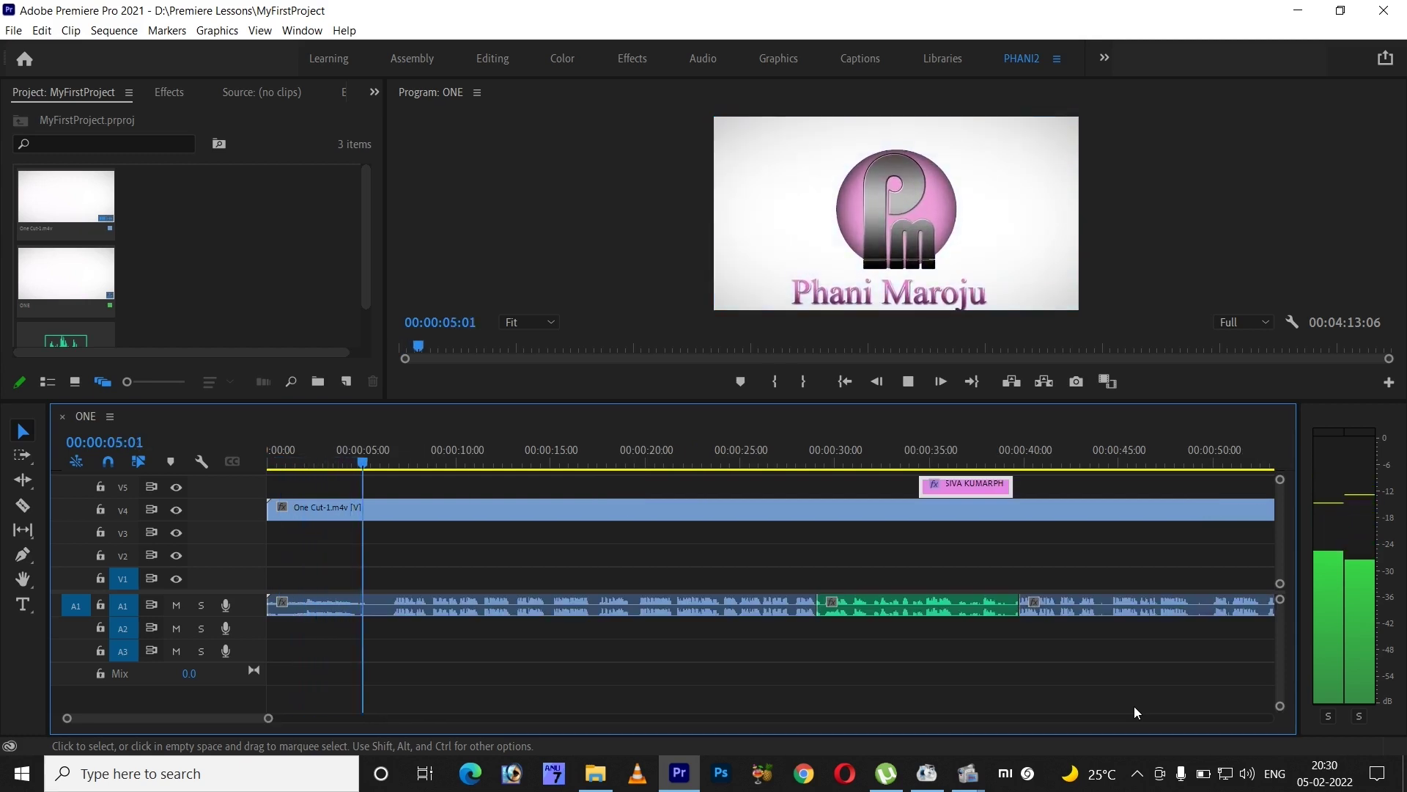
key("space")
- Toggle full-screen with the ` key on the Program monitor, Project panel, timeline and Tools panel
left_click(1012, 250)
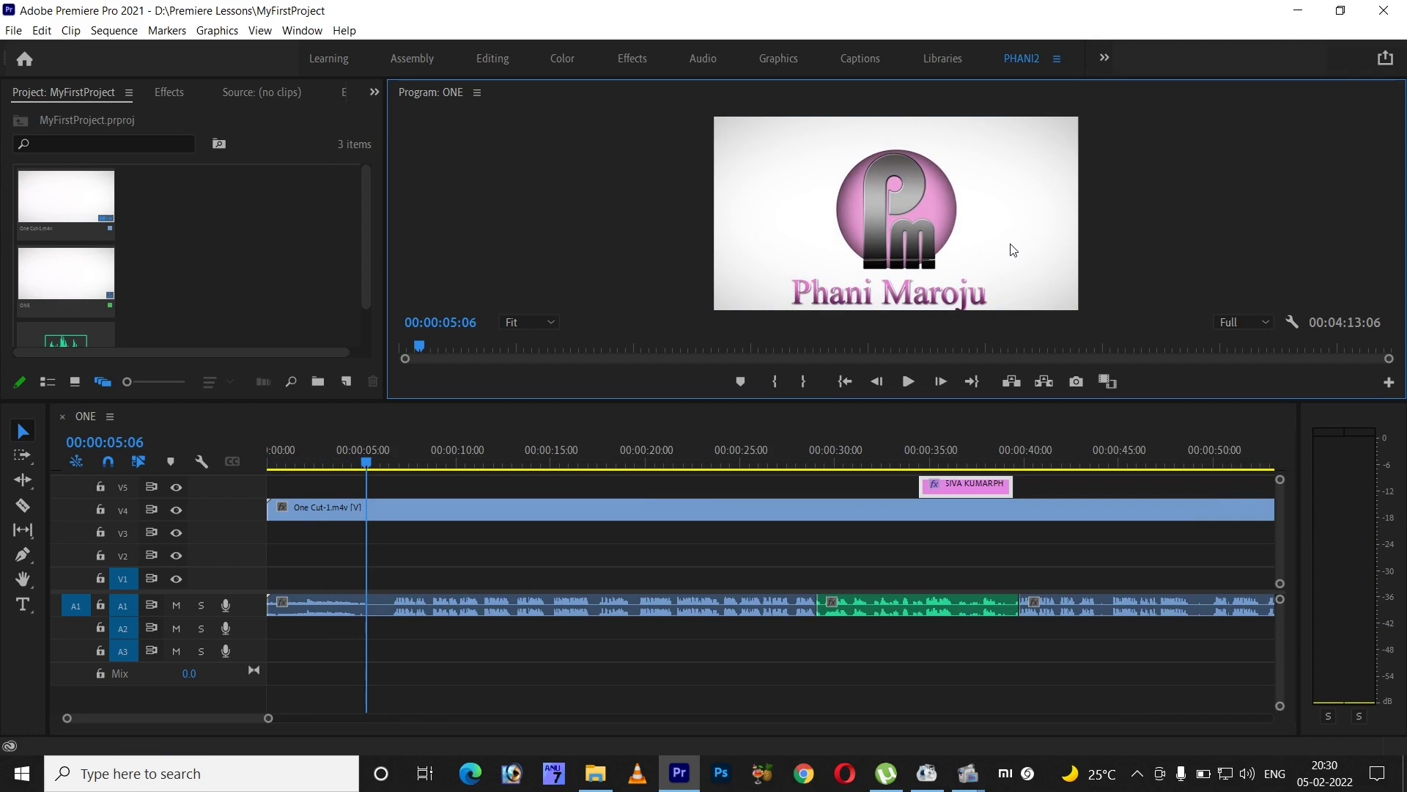
key("grave")
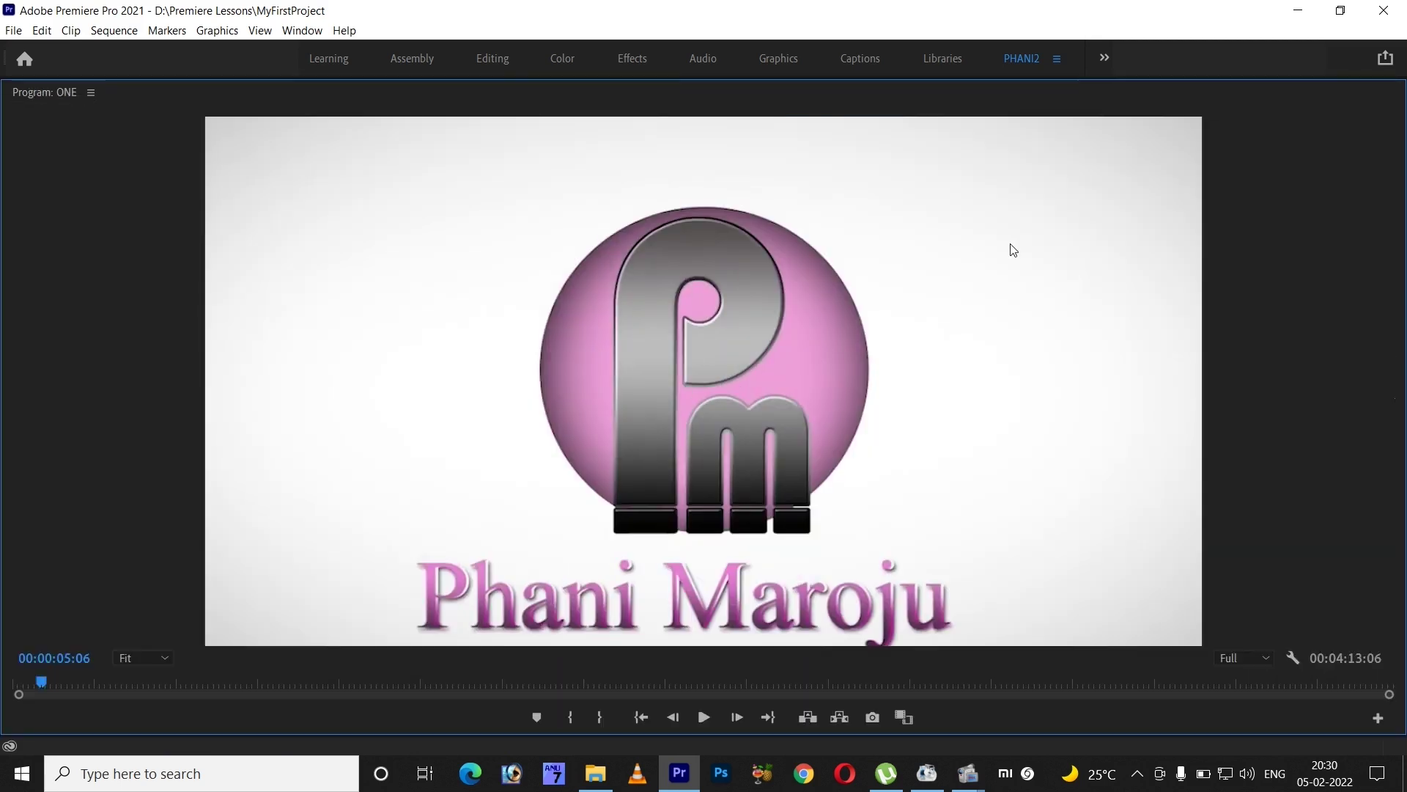
key("grave")
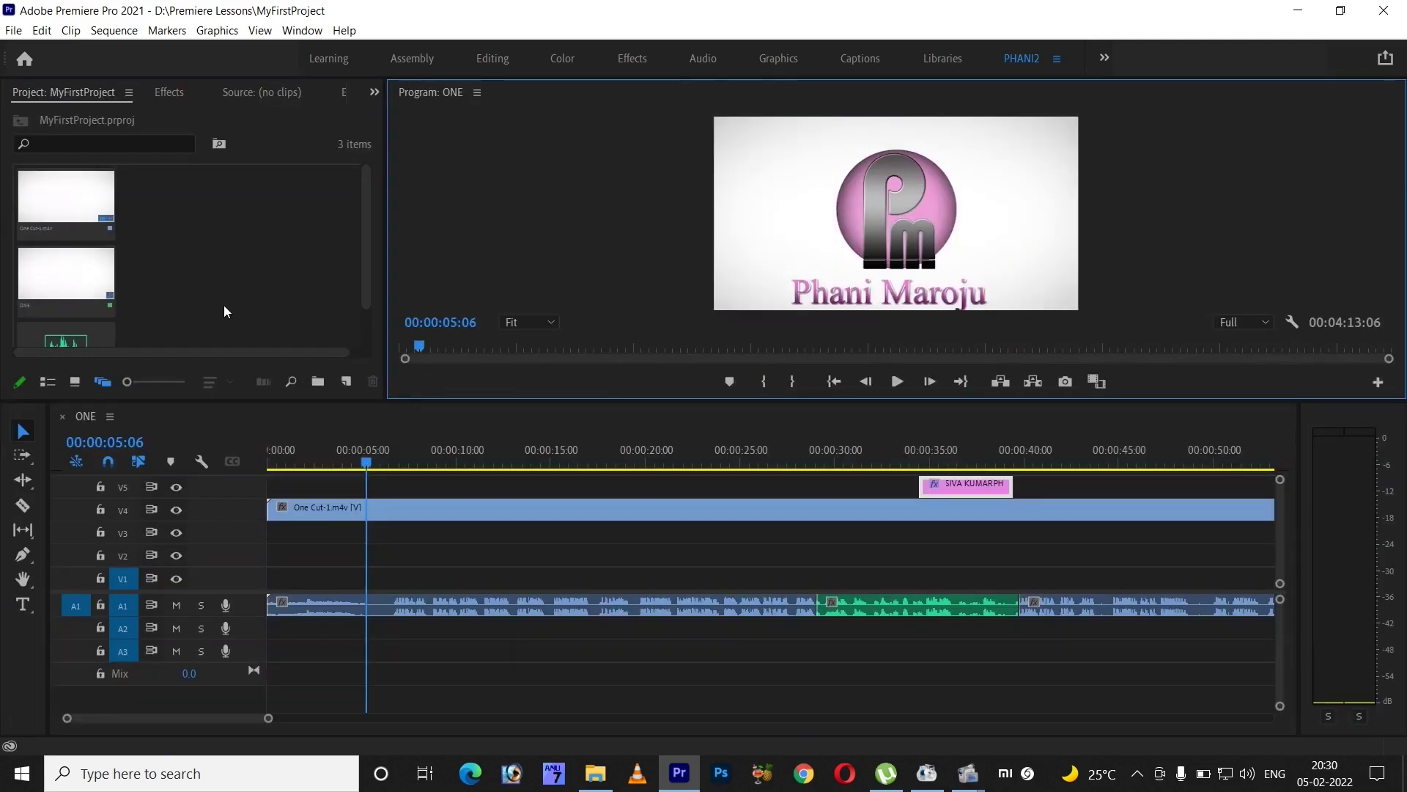
key("grave")
key("grave")
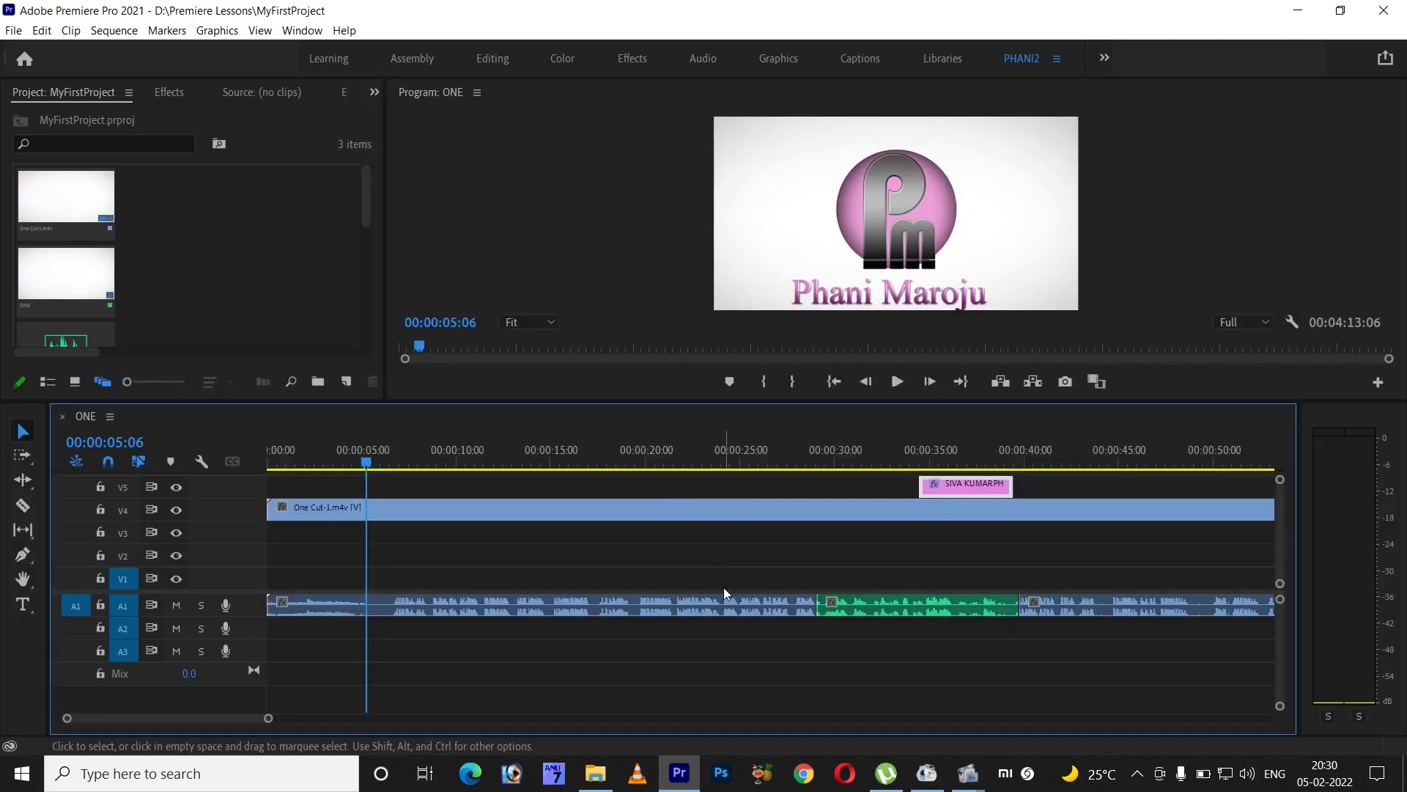
key("grave")
key("grave")
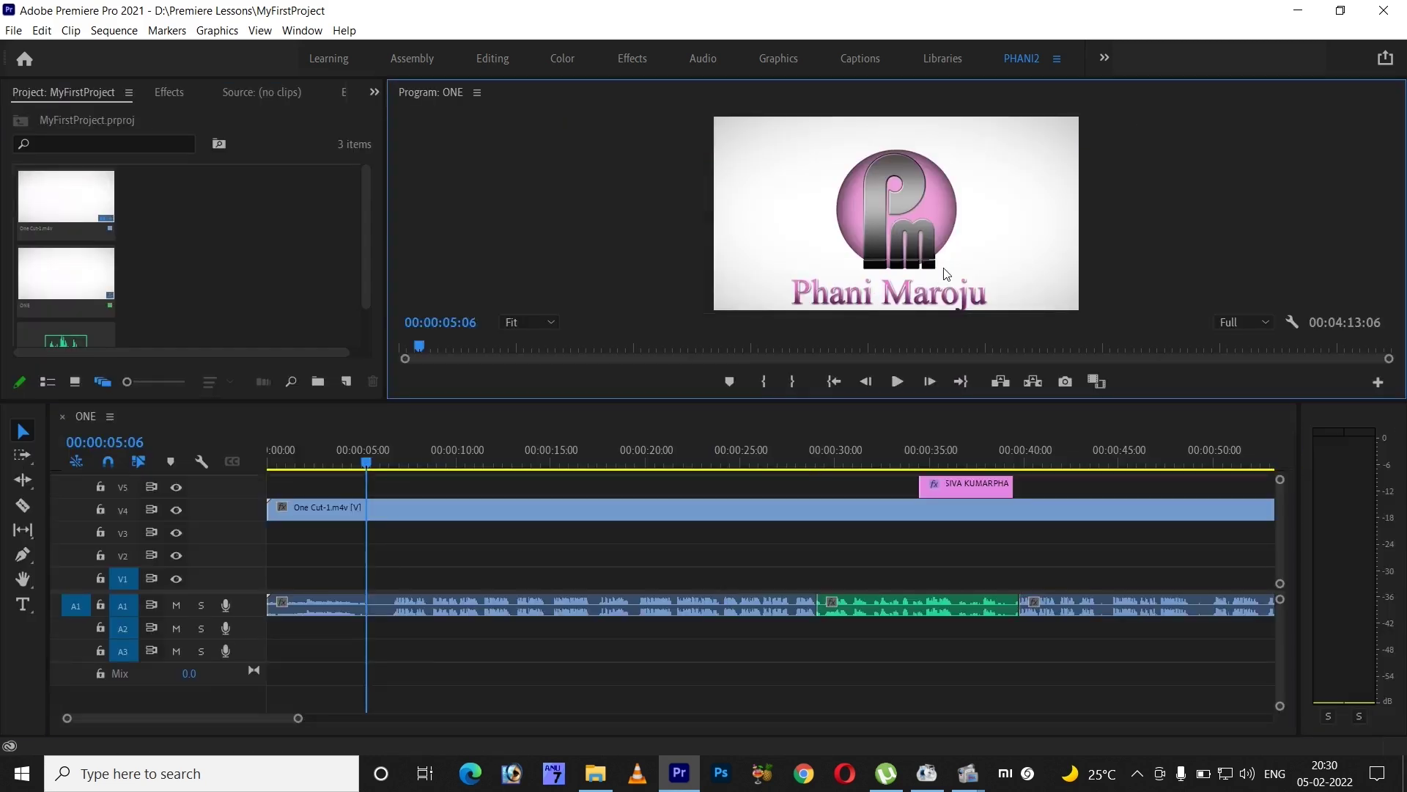
left_click(34, 702)
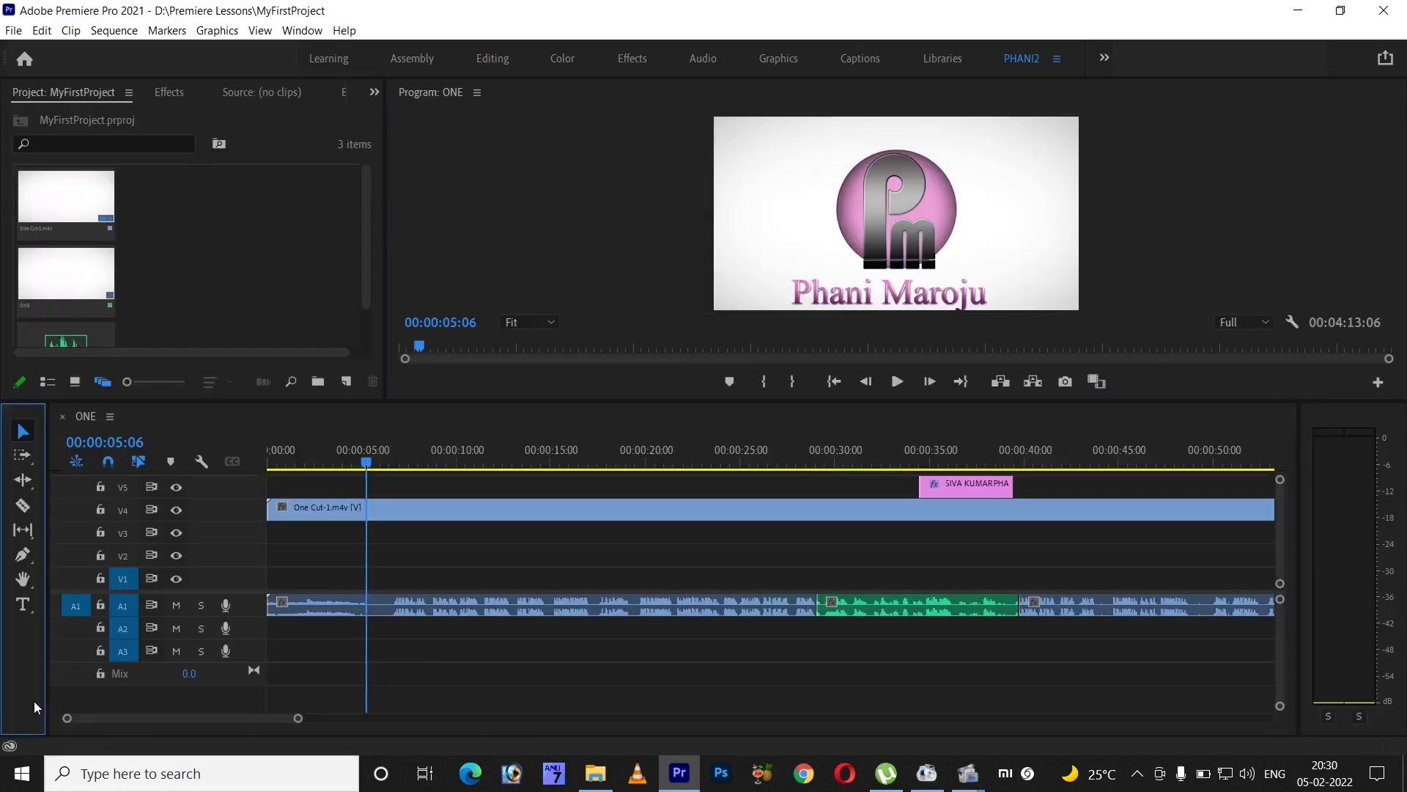
key("grave")
key("grave")
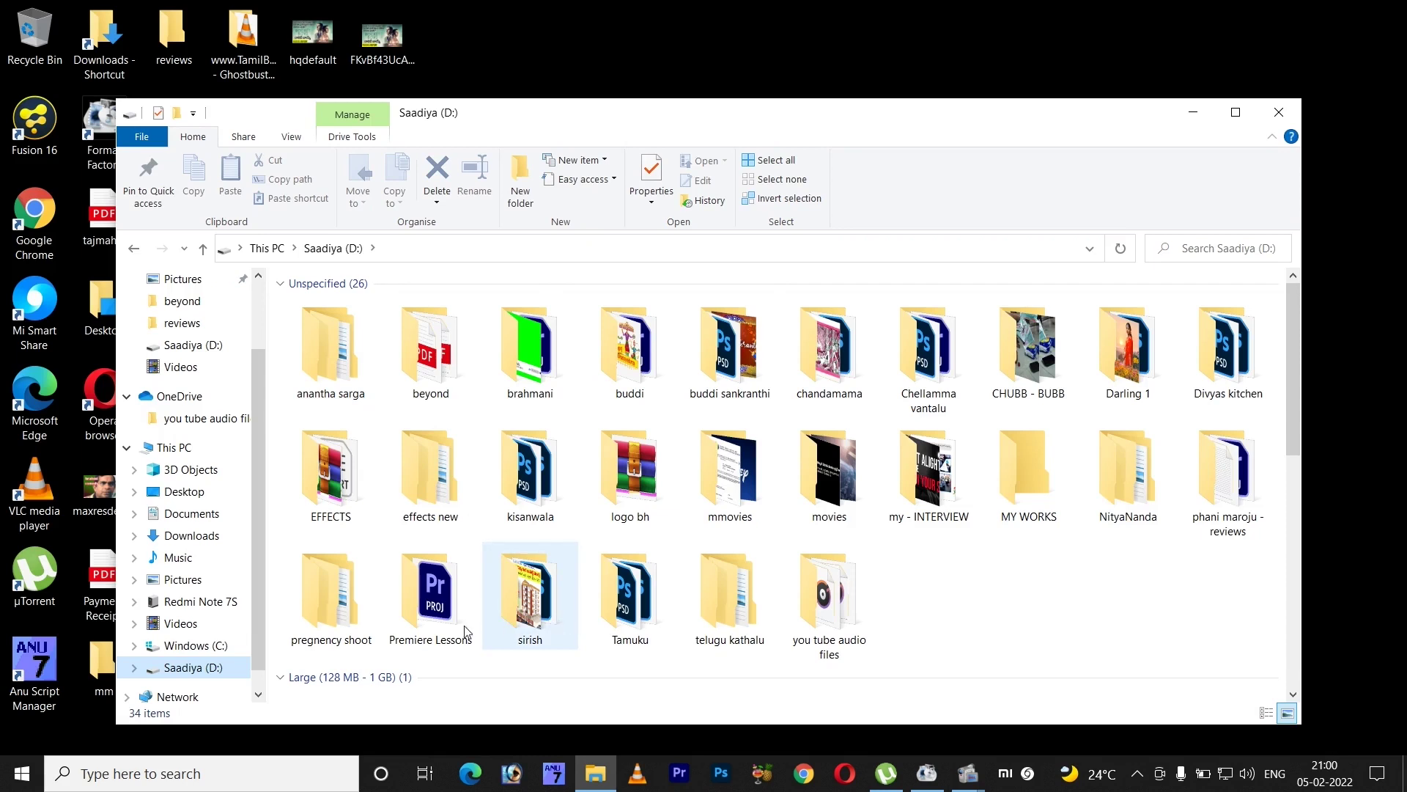
- Add a new folder named 'Footage' in D:\Premiere Lessons and open it
double_click(467, 632)
right_click(410, 423)
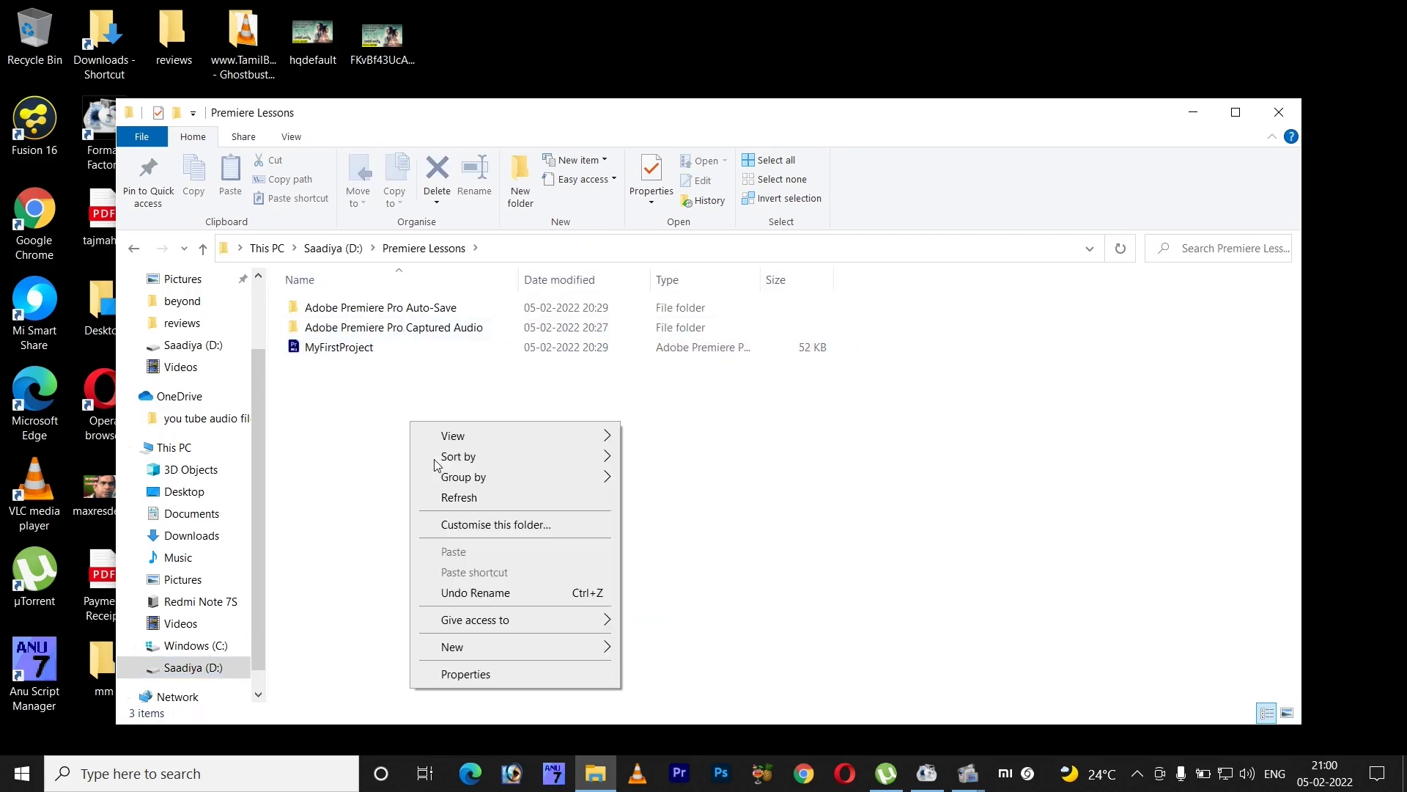
mouse_move(535, 649)
left_click(678, 456)
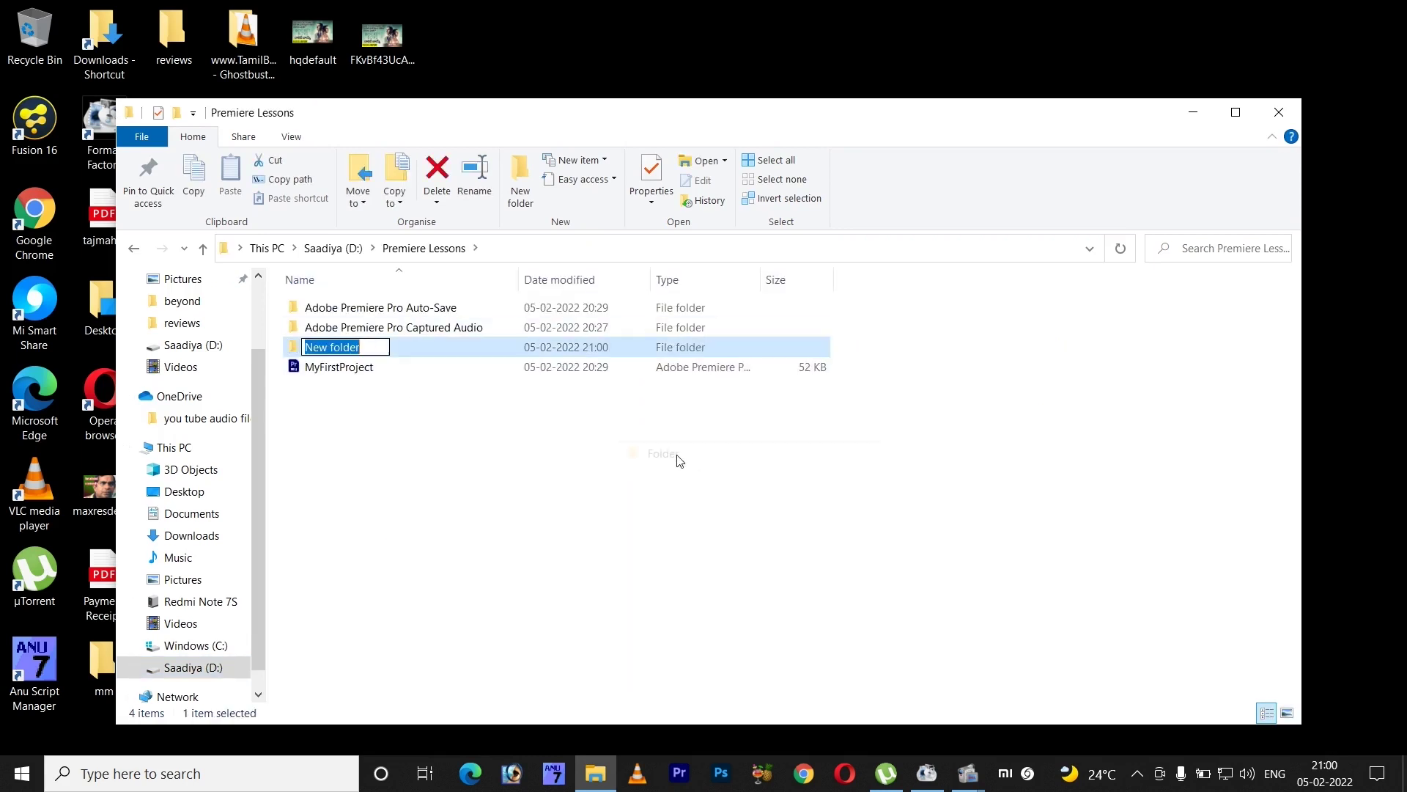
type("foo")
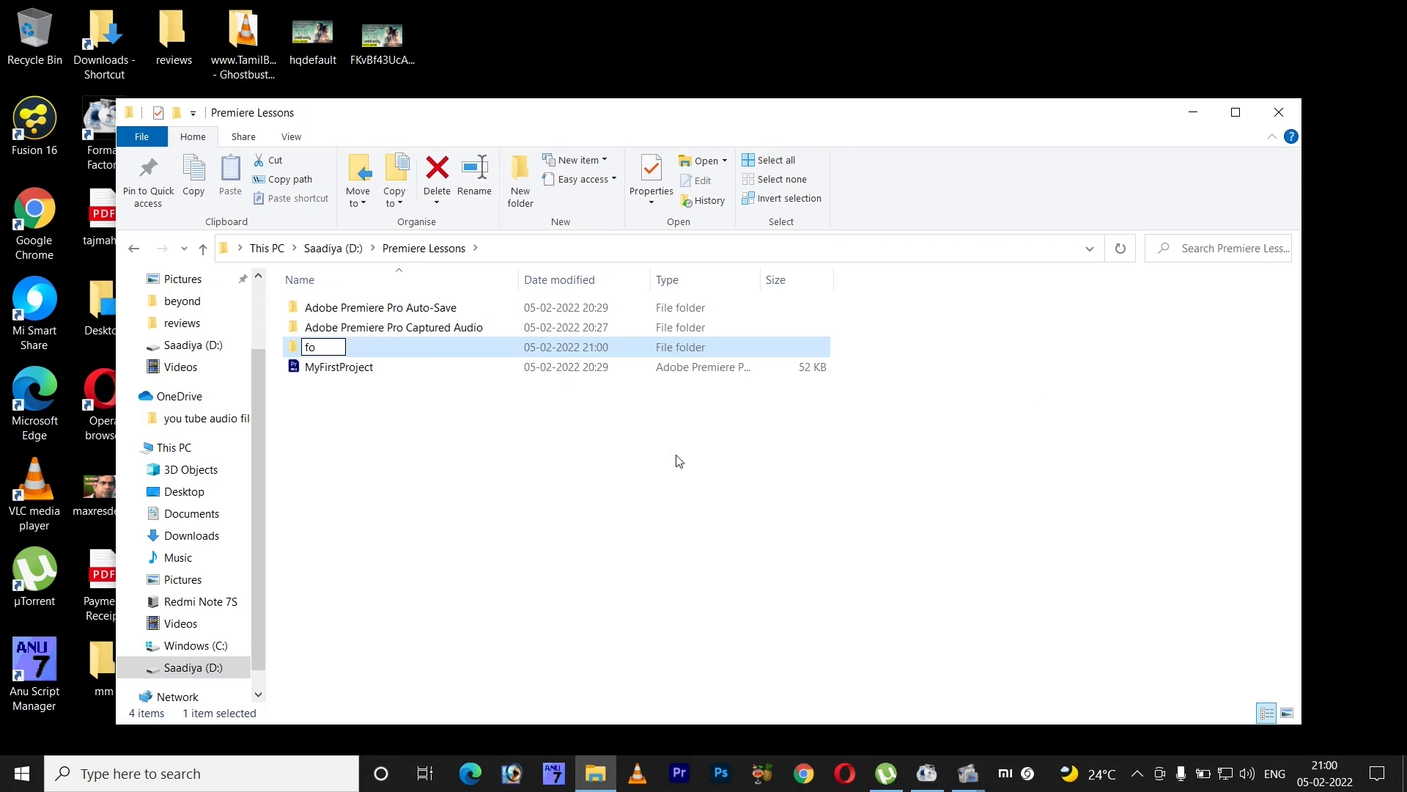
type("otage")
key("Caps_Lock")
key("Delete")
type("F")
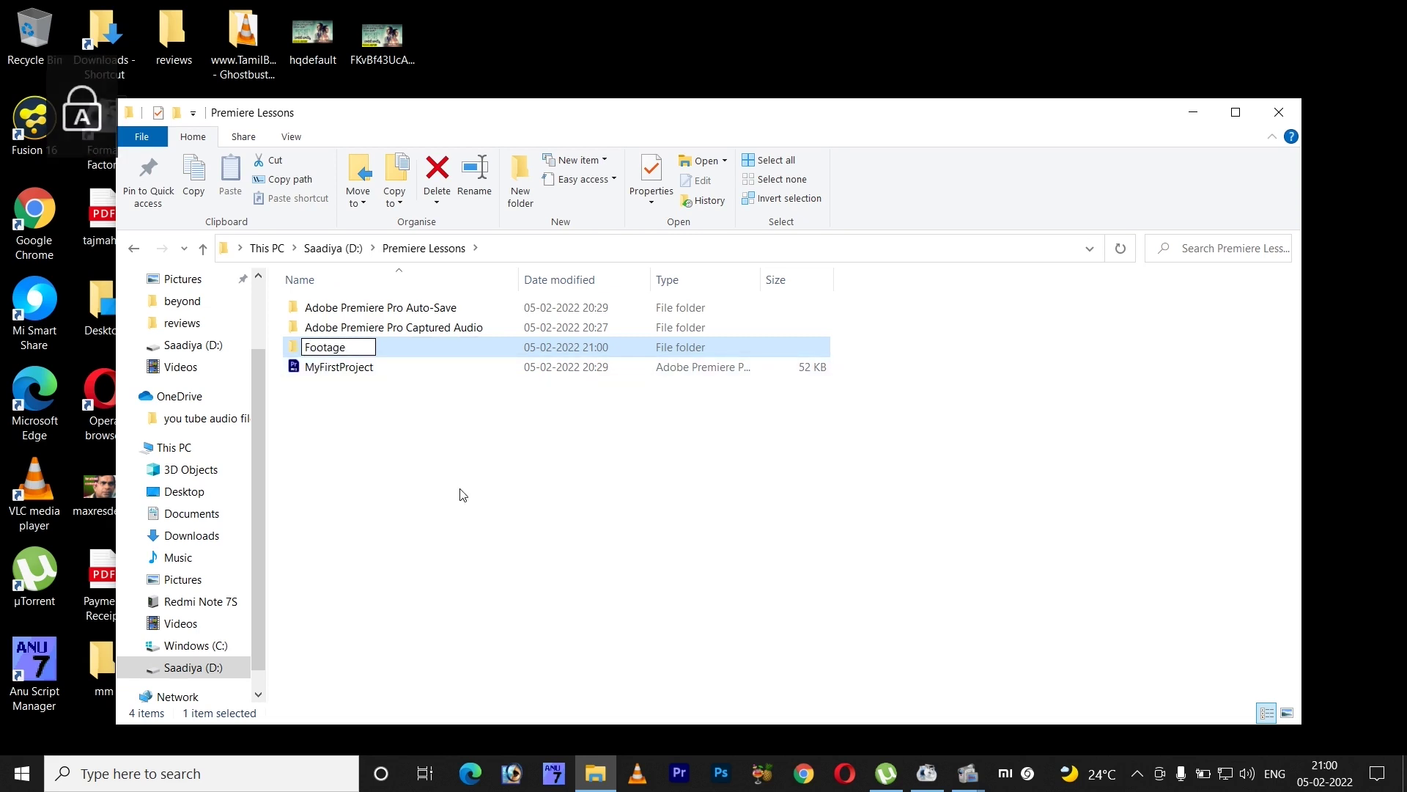
left_click(462, 493)
double_click(351, 350)
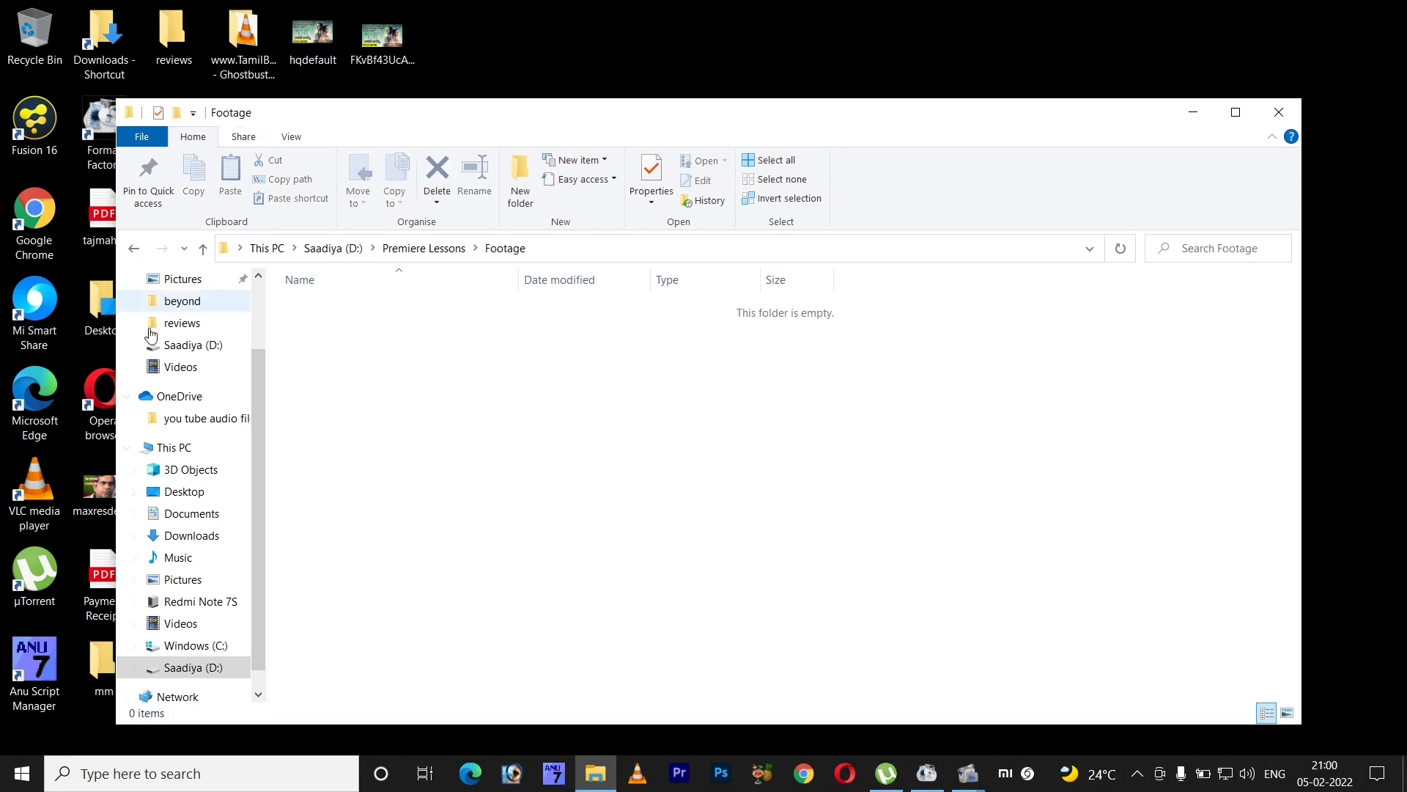
- Copy the One Cut-1 video from the Videos library
left_click(180, 623)
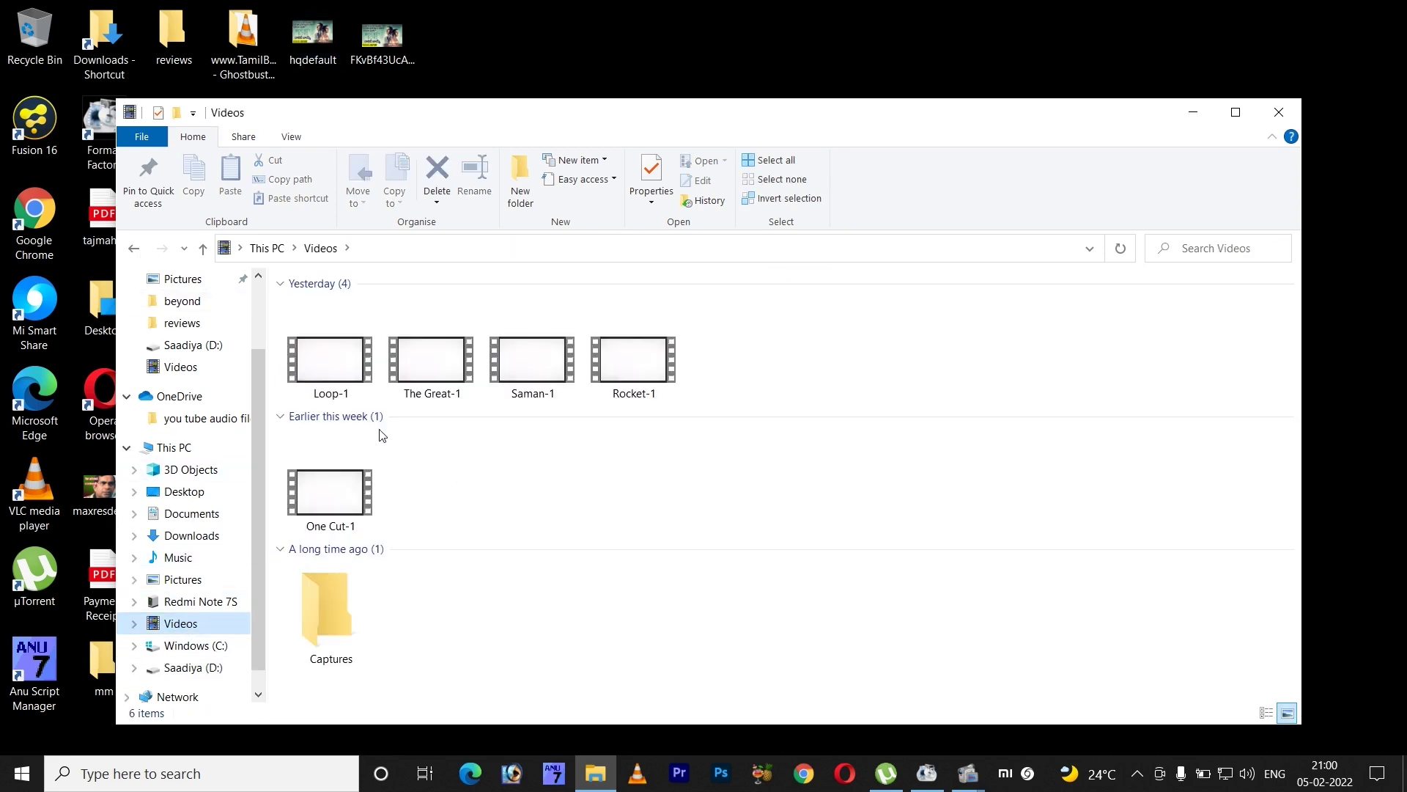
left_click(331, 485)
right_click(335, 491)
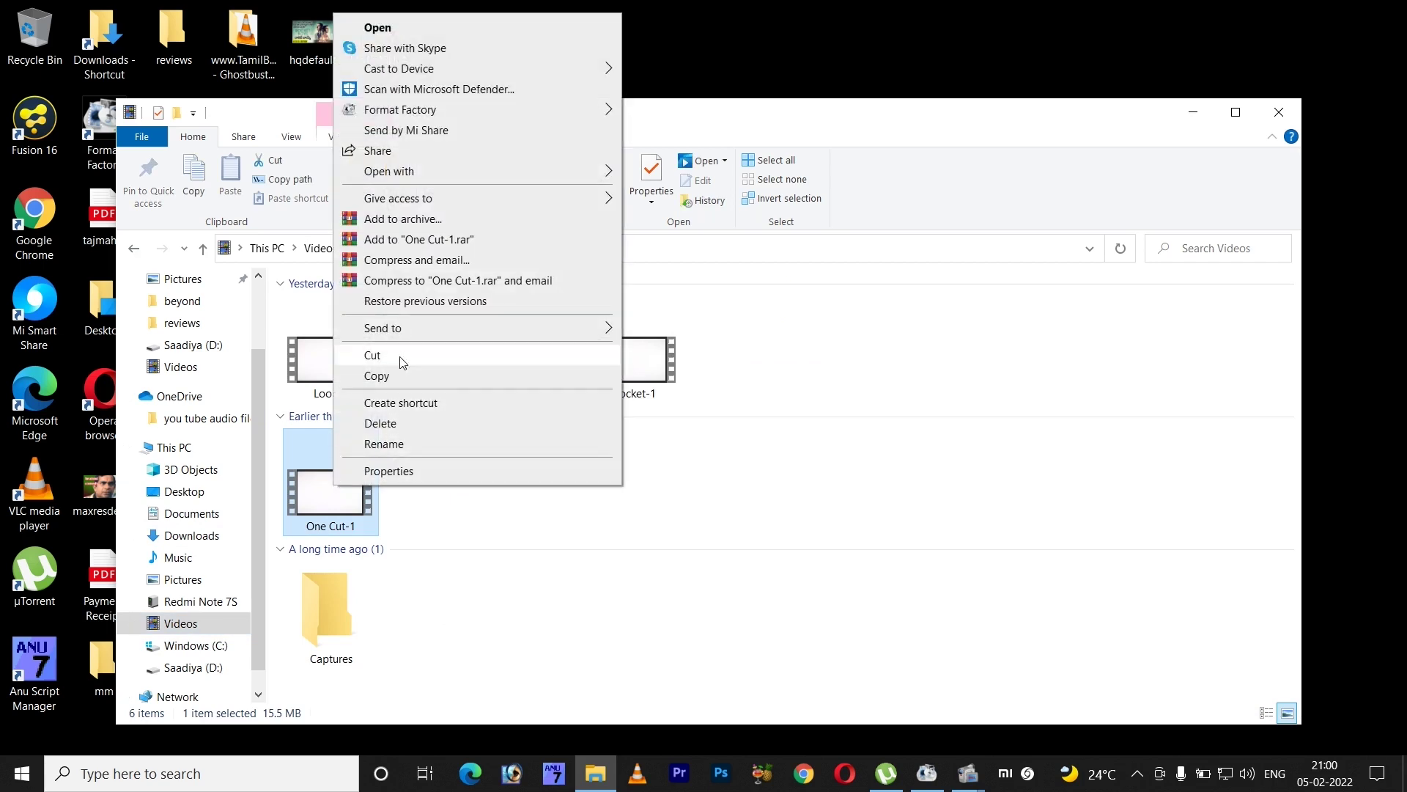
left_click(396, 375)
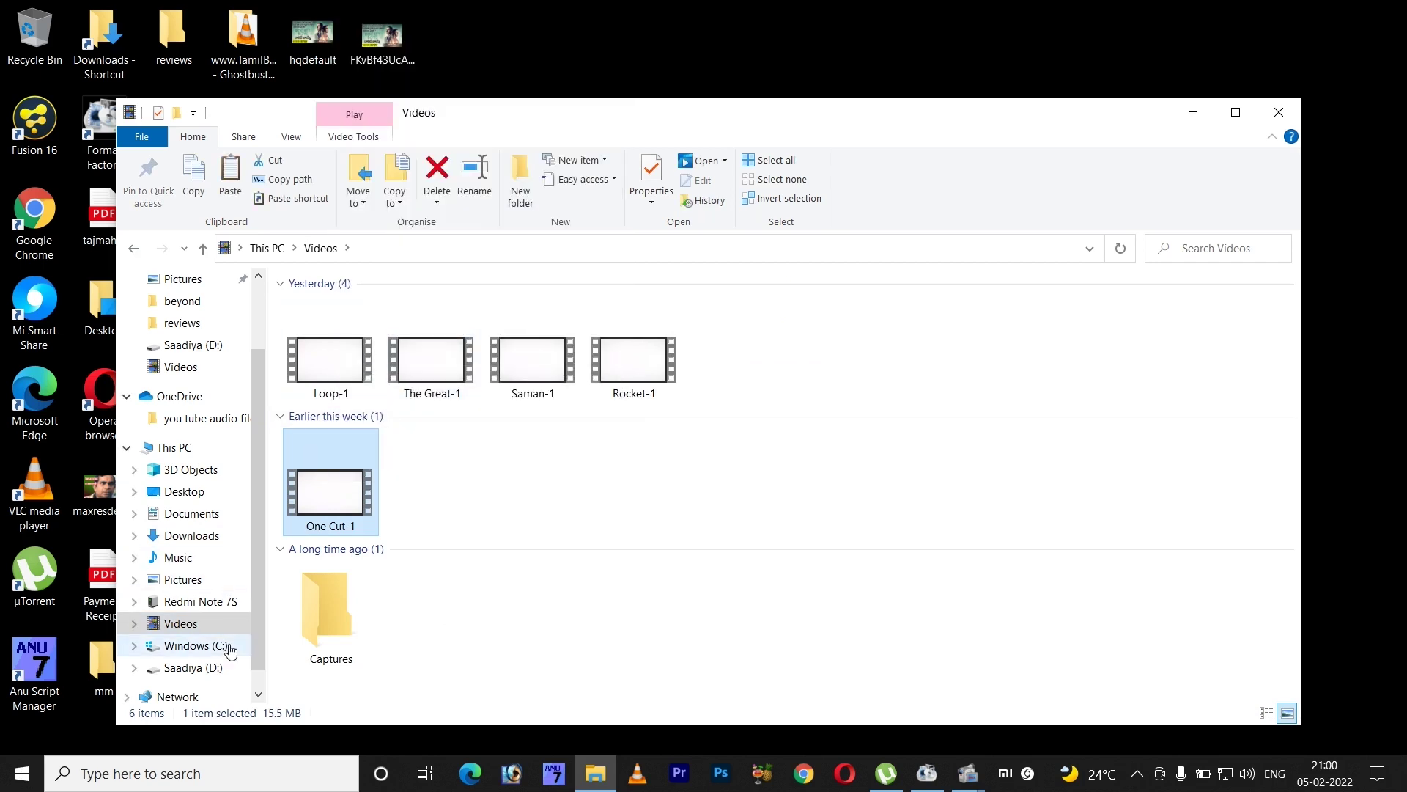
- Paste One Cut-1 into D:\Premiere Lessons\Footage, then go back up to drive D:
scroll(219, 616, "down", 1)
left_click(192, 645)
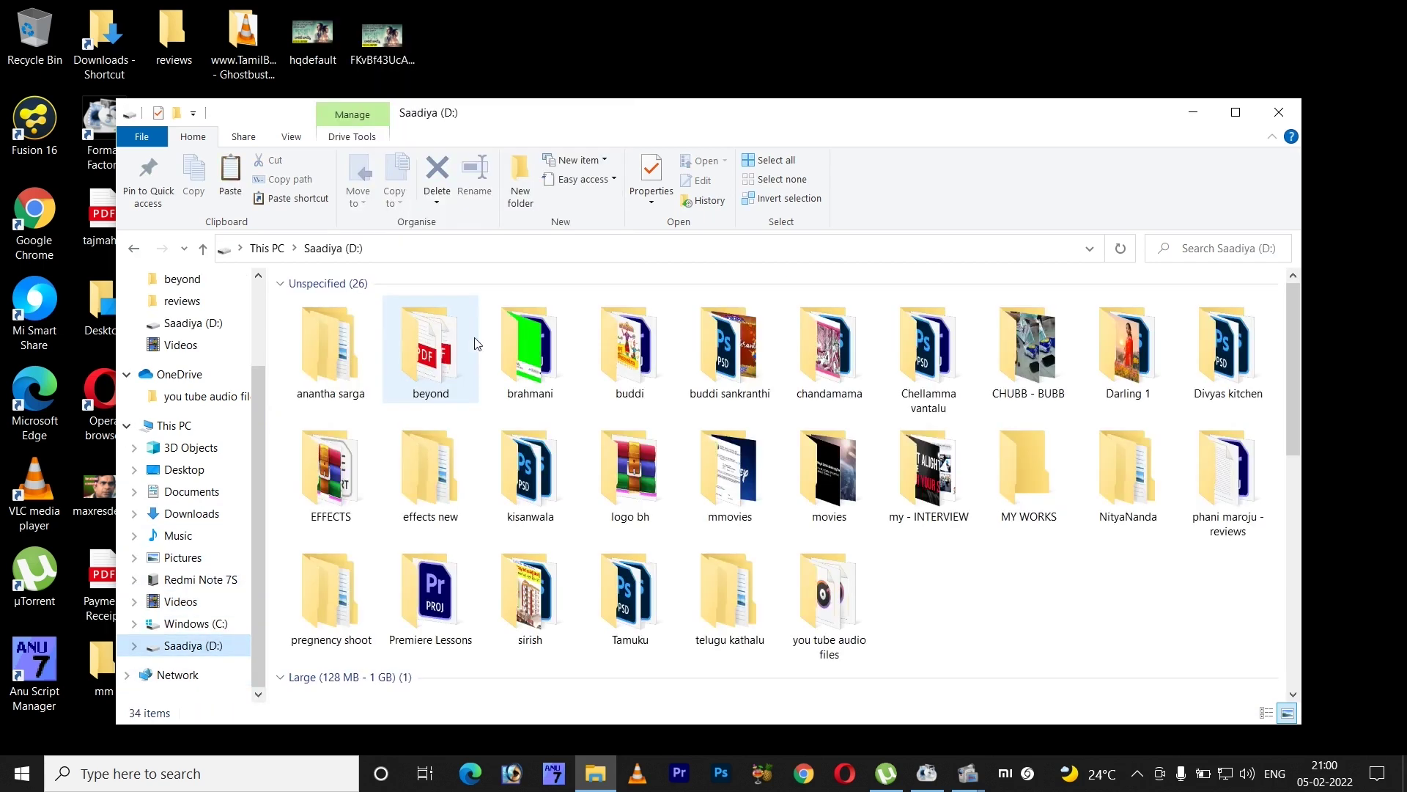
double_click(431, 597)
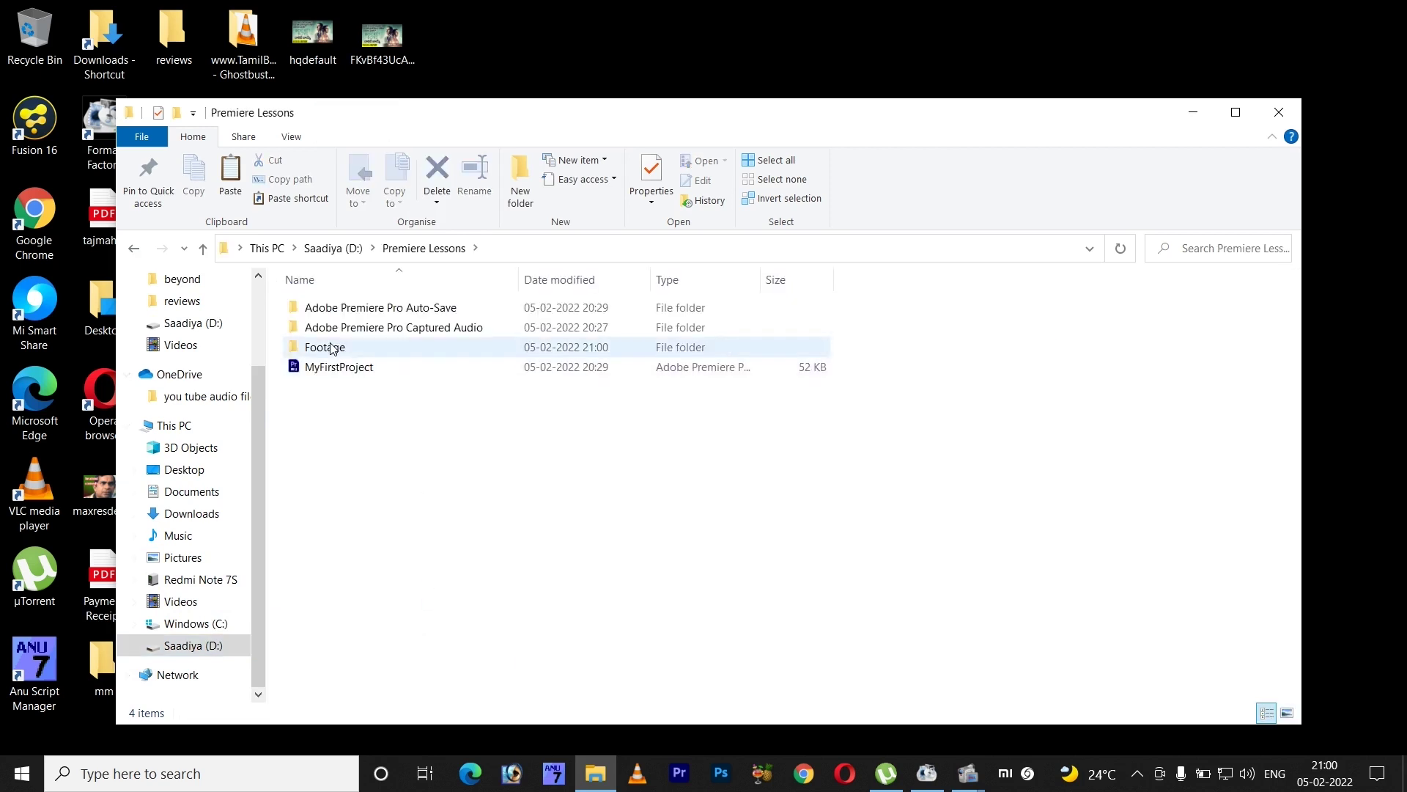
double_click(339, 351)
right_click(493, 409)
left_click(572, 544)
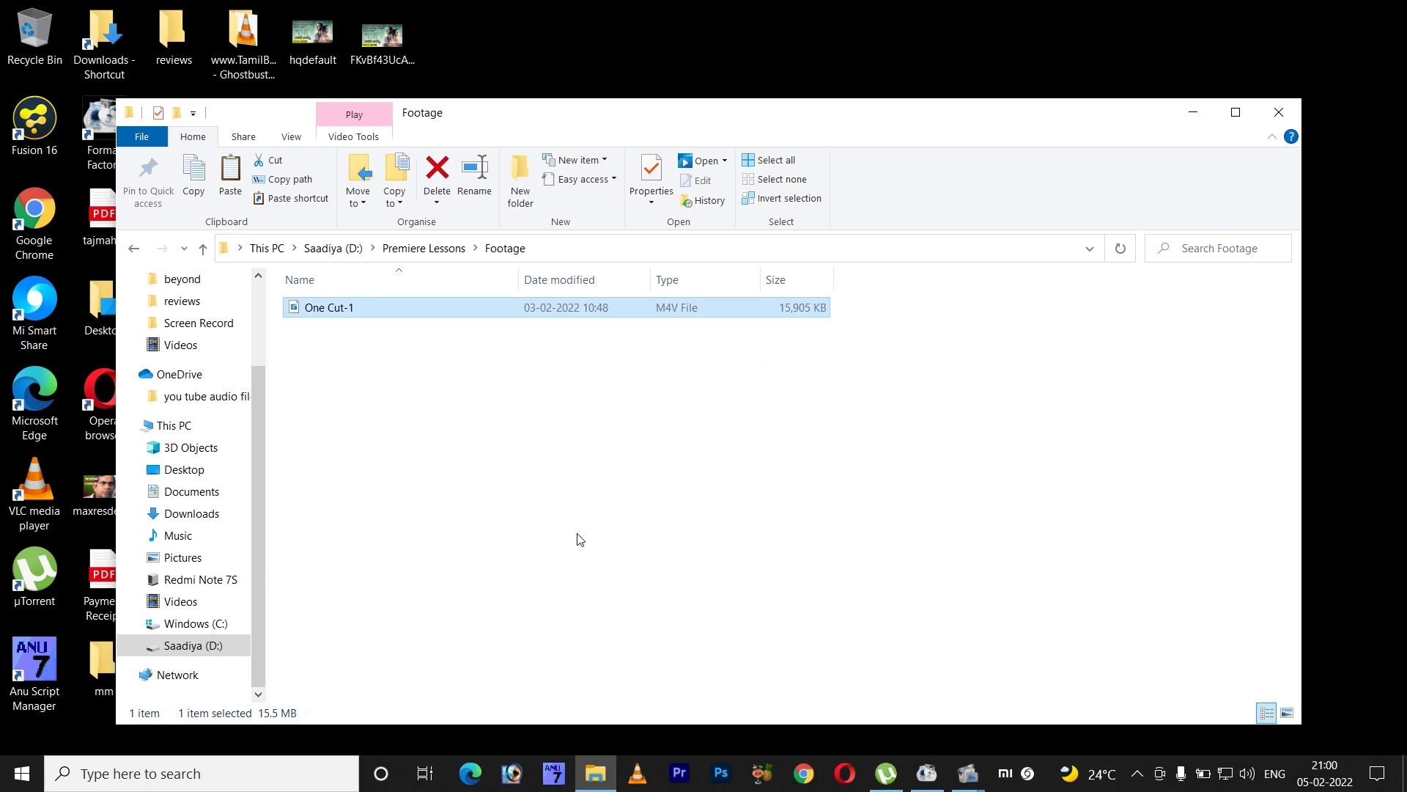
left_click(555, 477)
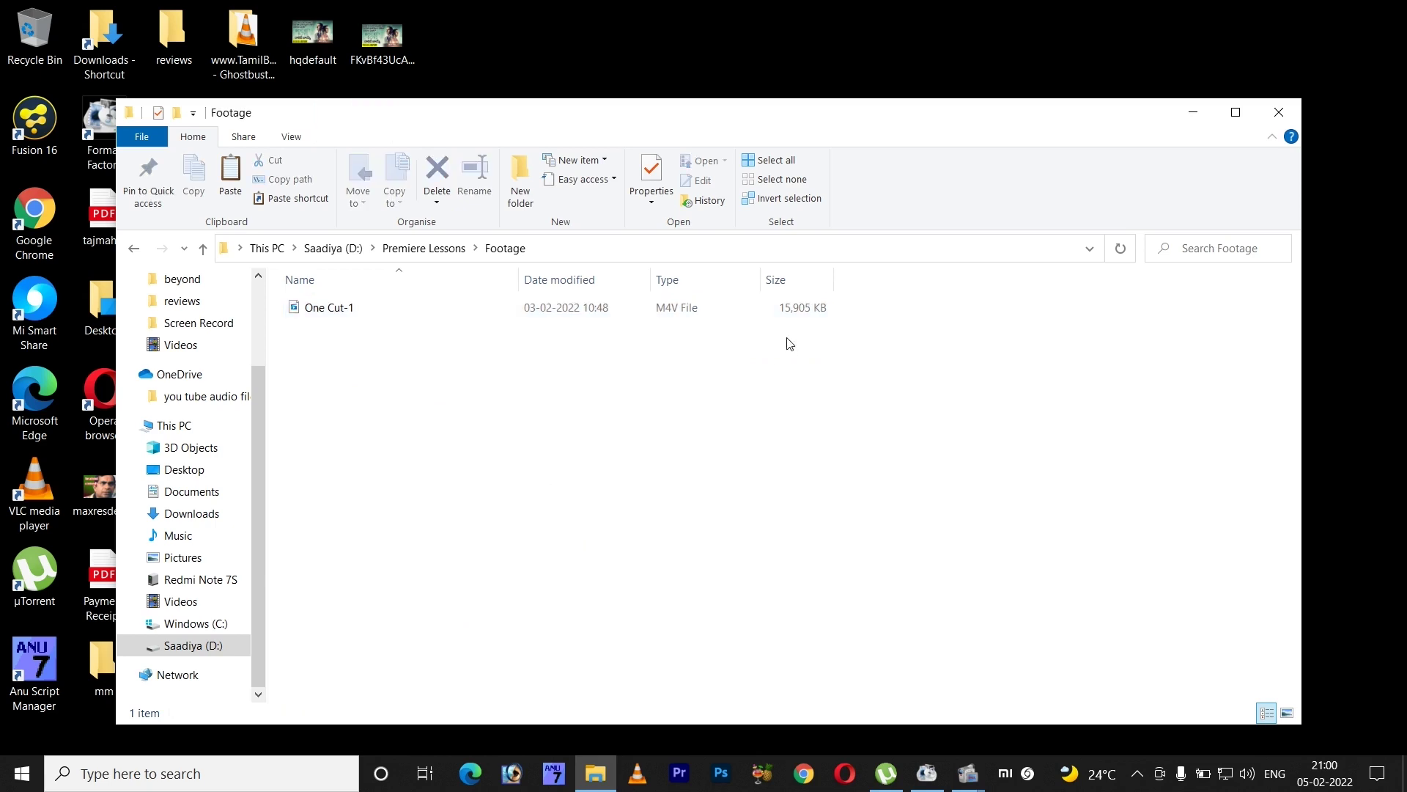
left_click(132, 250)
left_click(131, 250)
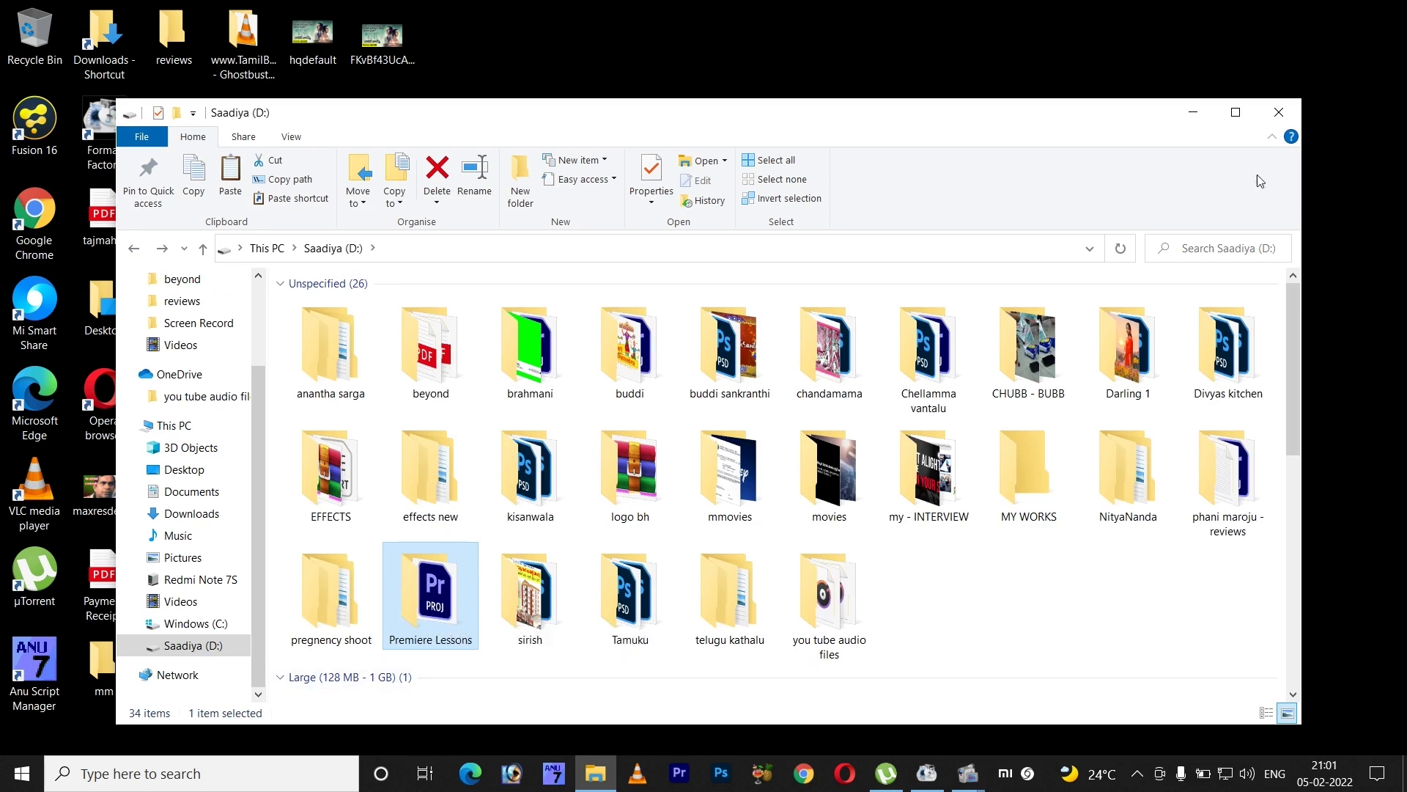
- Maximize the drive D: Explorer window and view the Premiere Lessons folder's infotip
left_click(1235, 112)
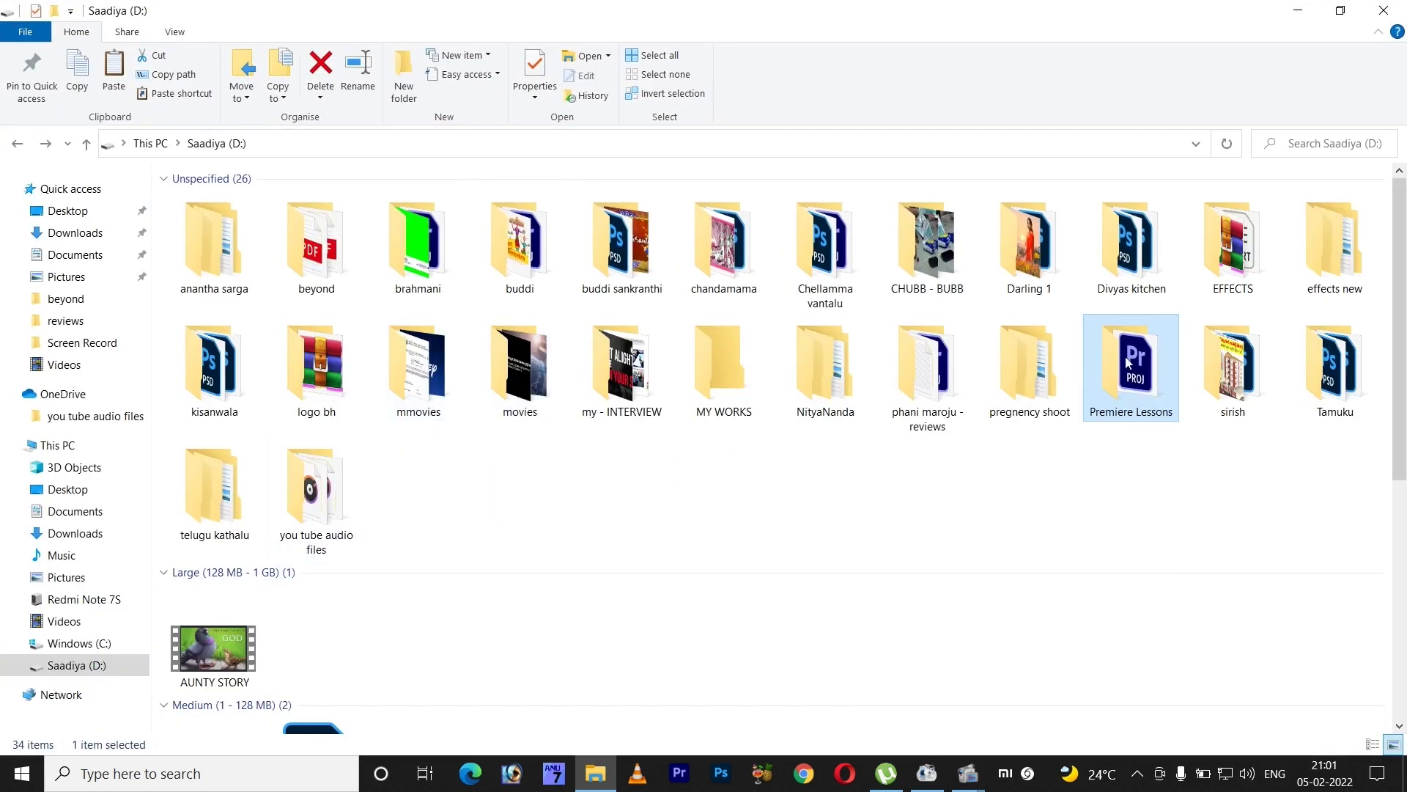
mouse_move(1136, 362)
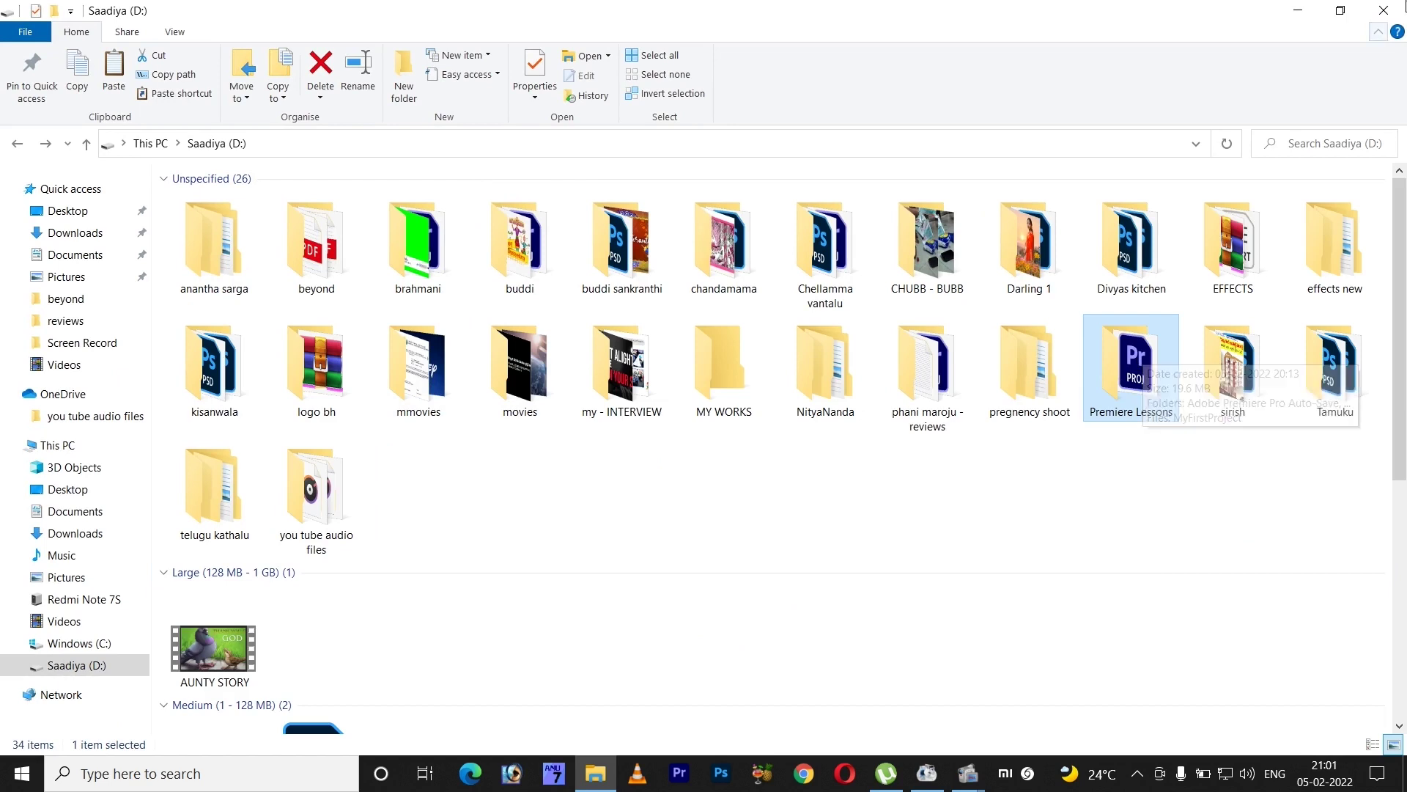